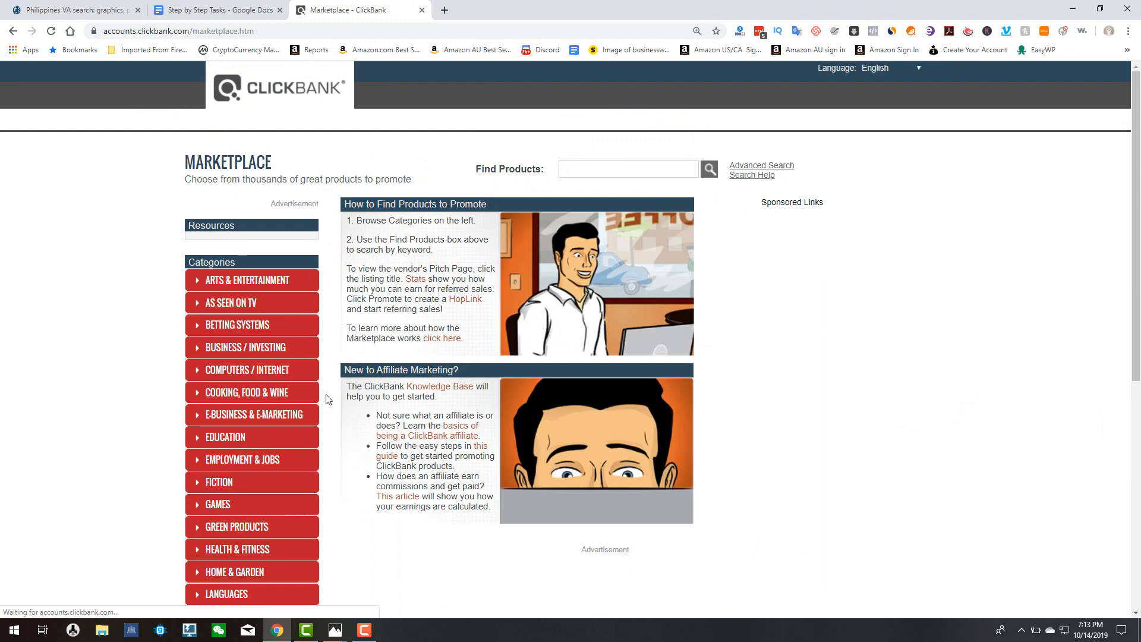
Step: Open the Health & Fitness category from the marketplace's category list
{"action": "scroll", "coordinate": [419, 356], "scroll_direction": "down", "scroll_amount": 2}
{"action": "scroll", "coordinate": [420, 414], "scroll_direction": "down", "scroll_amount": 2}
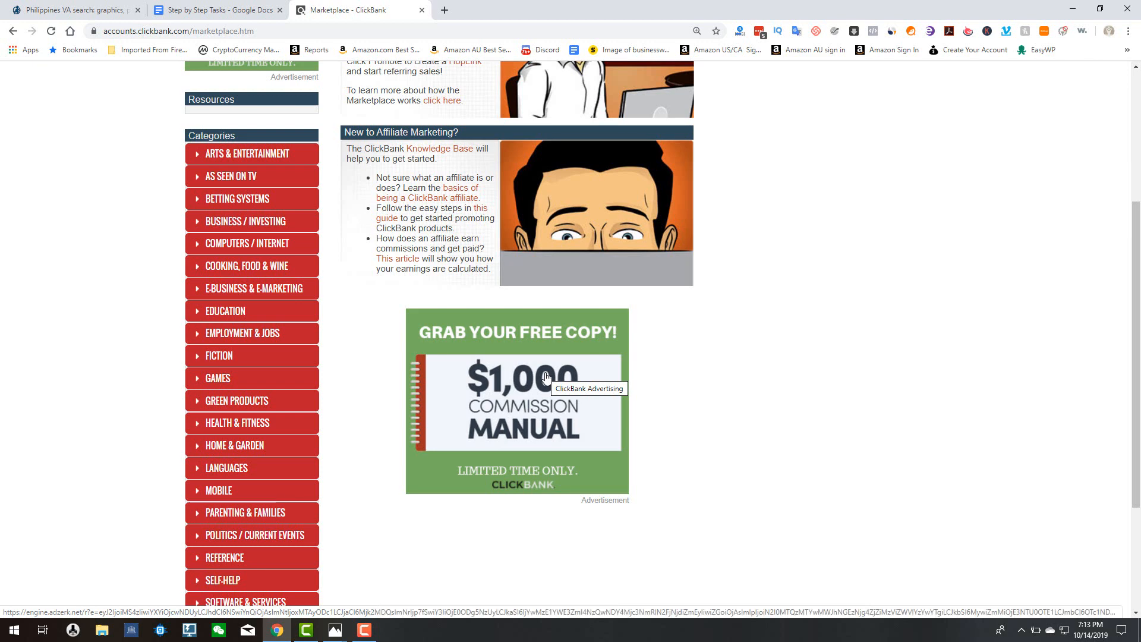
{"action": "scroll", "coordinate": [546, 377], "scroll_direction": "down", "scroll_amount": 3}
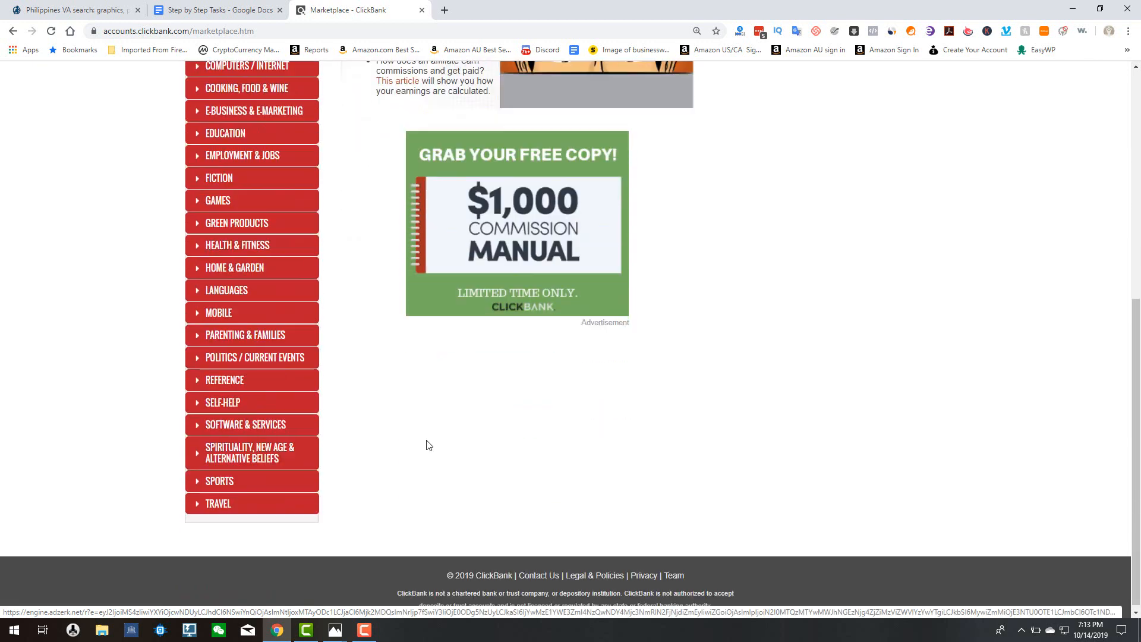
{"action": "scroll", "coordinate": [300, 421], "scroll_direction": "up", "scroll_amount": 3}
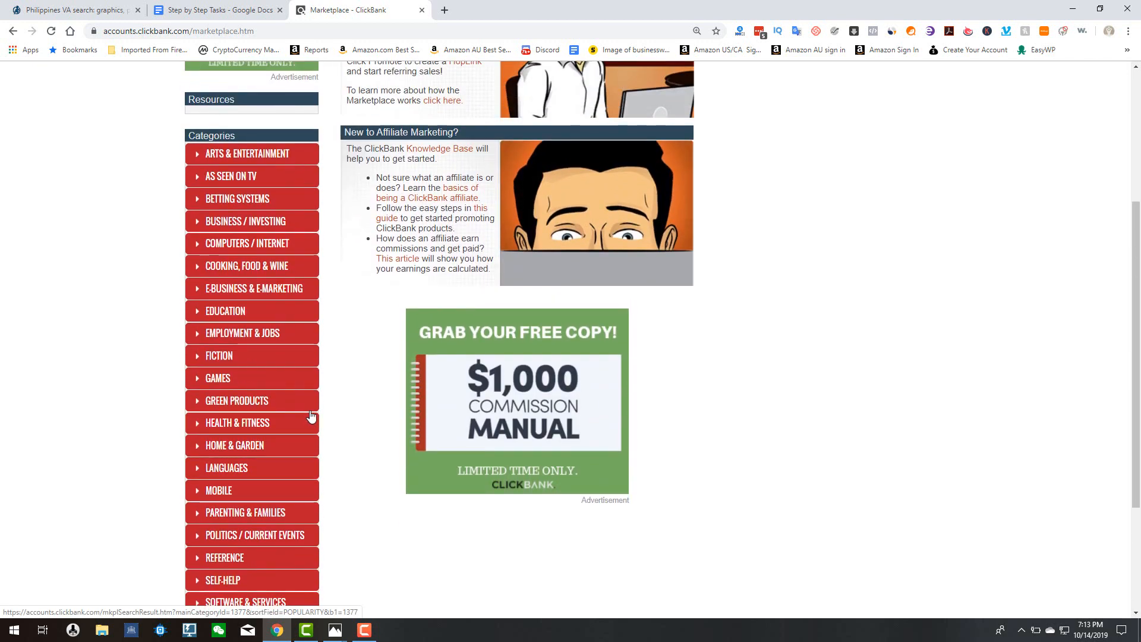
{"action": "scroll", "coordinate": [385, 378], "scroll_direction": "up", "scroll_amount": 1}
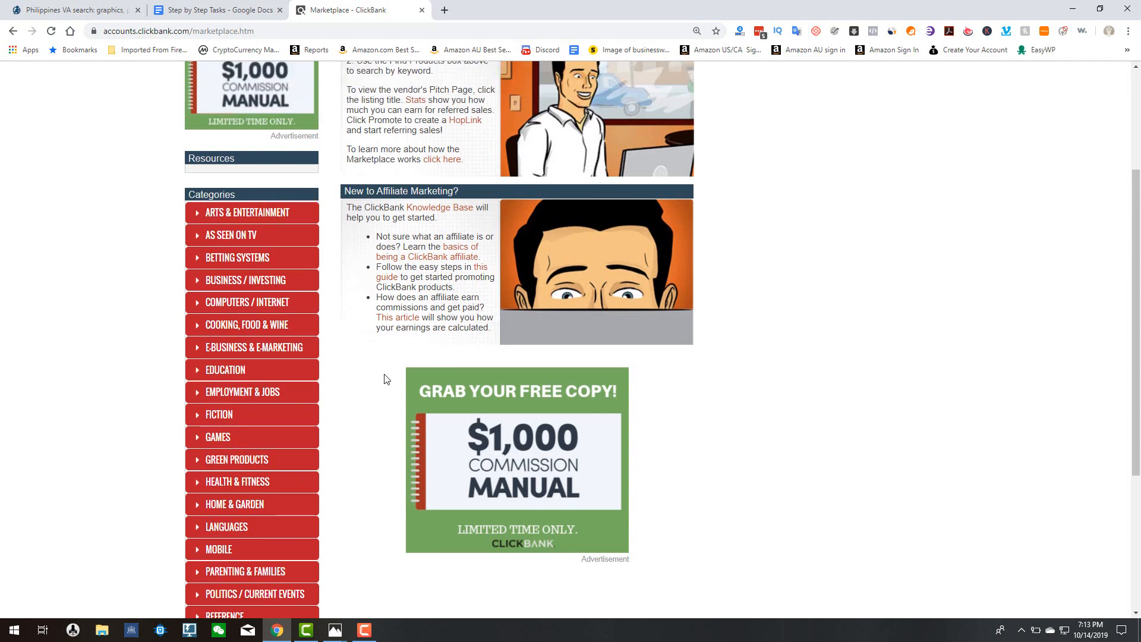
{"action": "scroll", "coordinate": [385, 379], "scroll_direction": "up", "scroll_amount": 1}
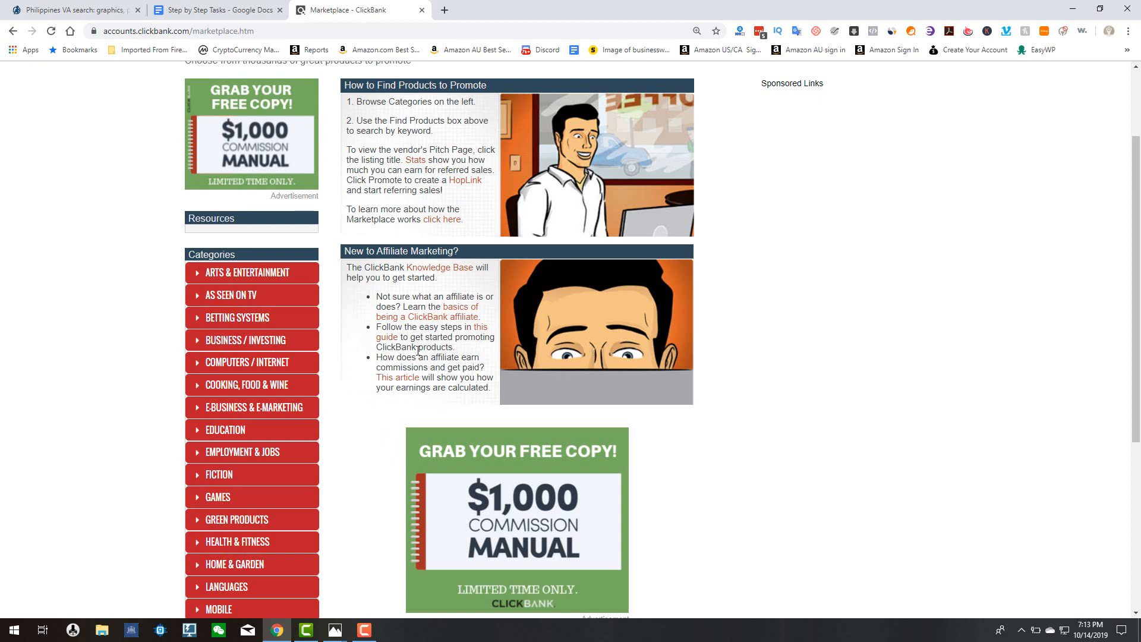
{"action": "scroll", "coordinate": [333, 449], "scroll_direction": "down", "scroll_amount": 3}
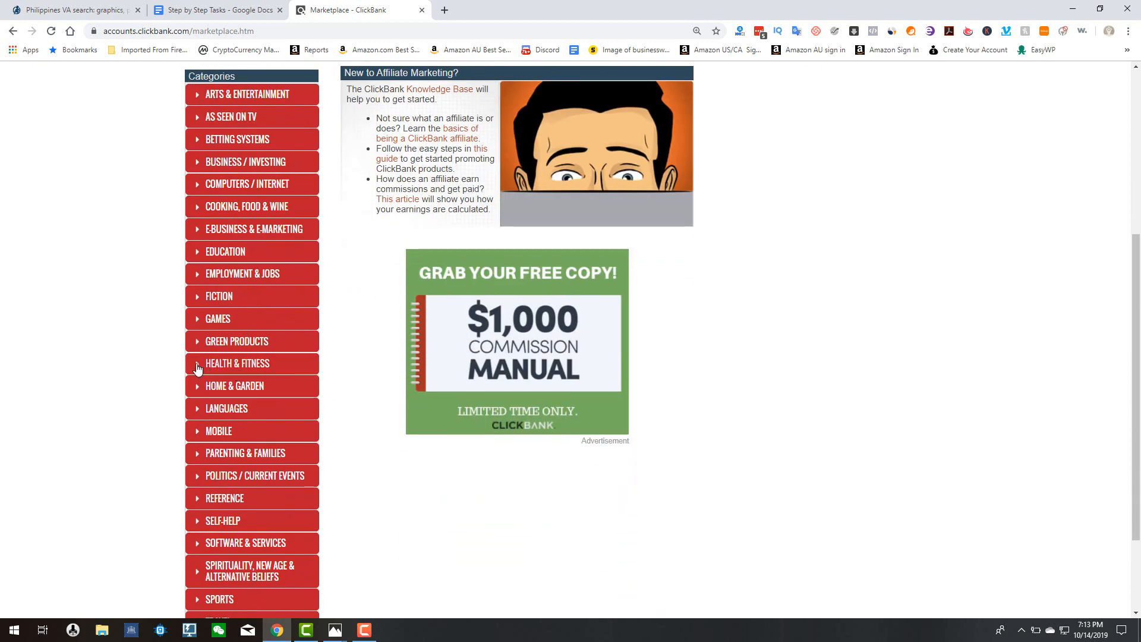
{"action": "left_click", "coordinate": [196, 369]}
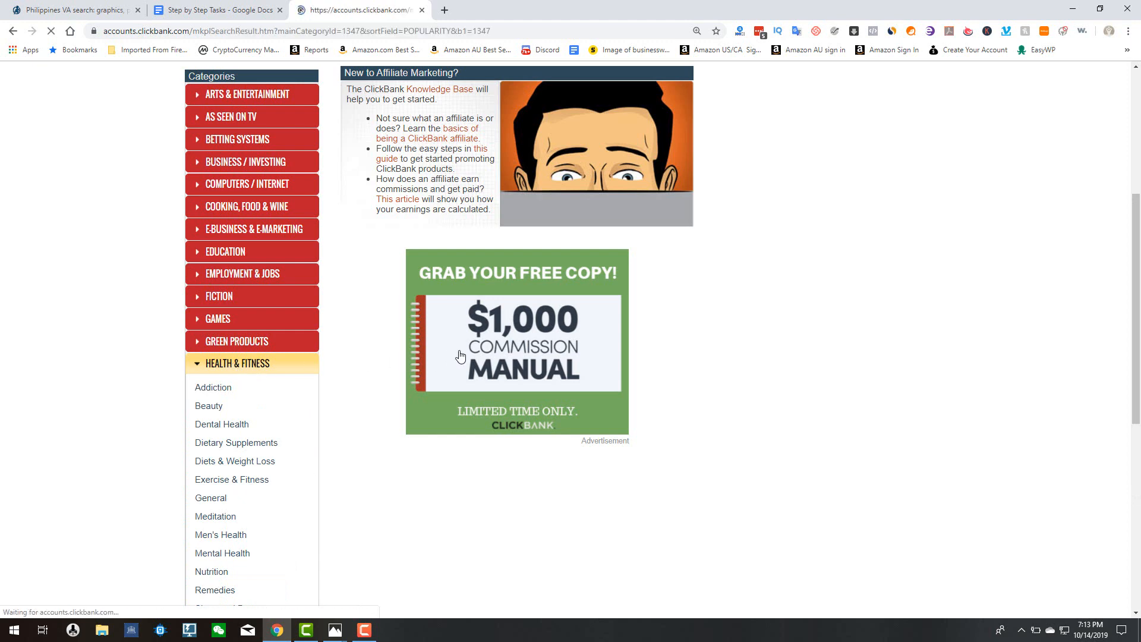
Step: Look through the first page of Health & Fitness products, checking their average earnings per sale and affiliate page links
{"action": "scroll", "coordinate": [393, 389], "scroll_direction": "down", "scroll_amount": 3}
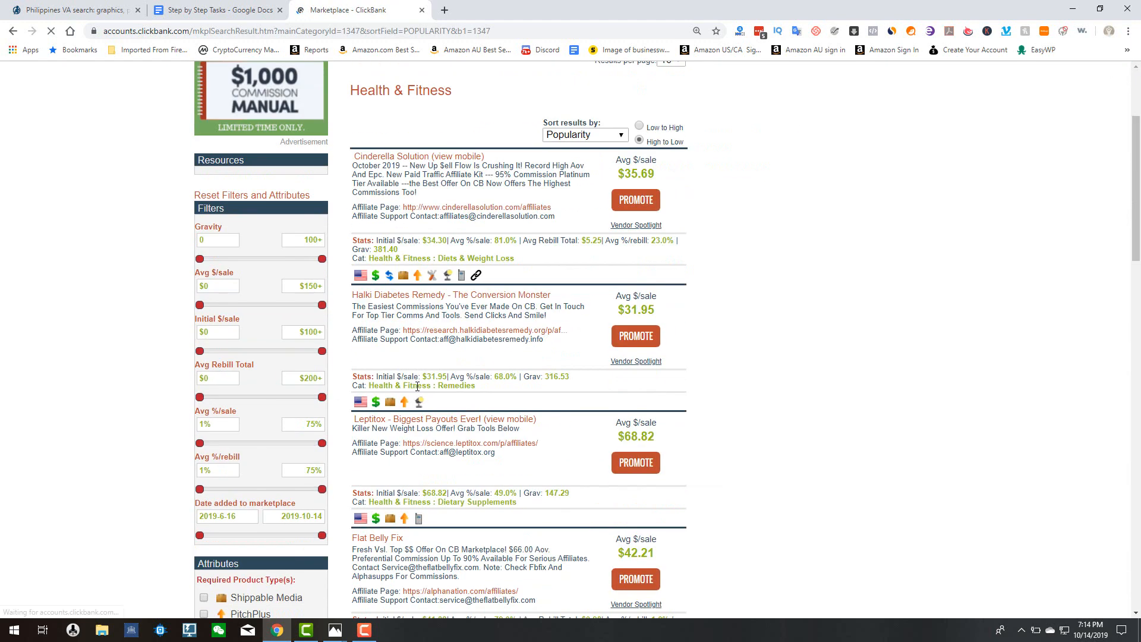
{"action": "scroll", "coordinate": [479, 387], "scroll_direction": "up", "scroll_amount": 2}
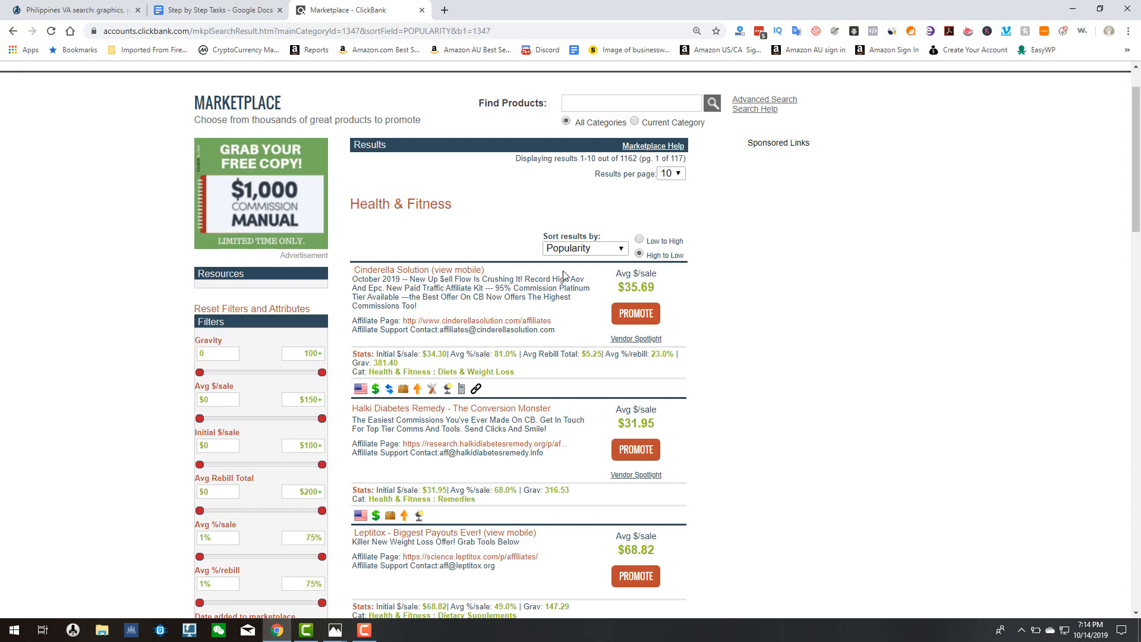
{"action": "scroll", "coordinate": [832, 336], "scroll_direction": "down", "scroll_amount": 5}
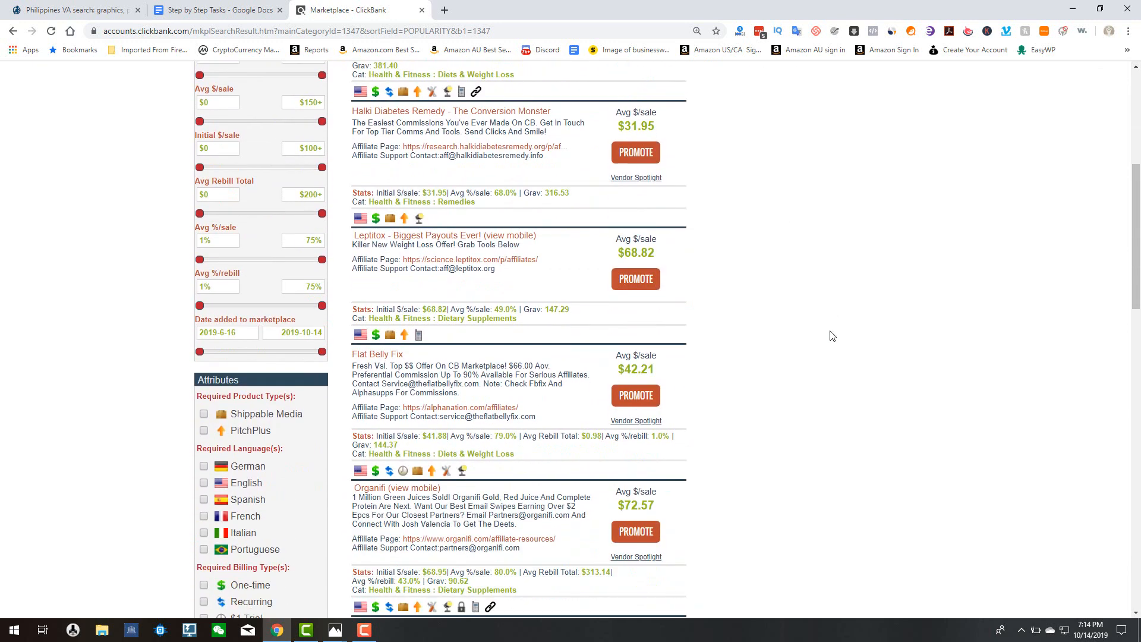
{"action": "scroll", "coordinate": [831, 336], "scroll_direction": "down", "scroll_amount": 1}
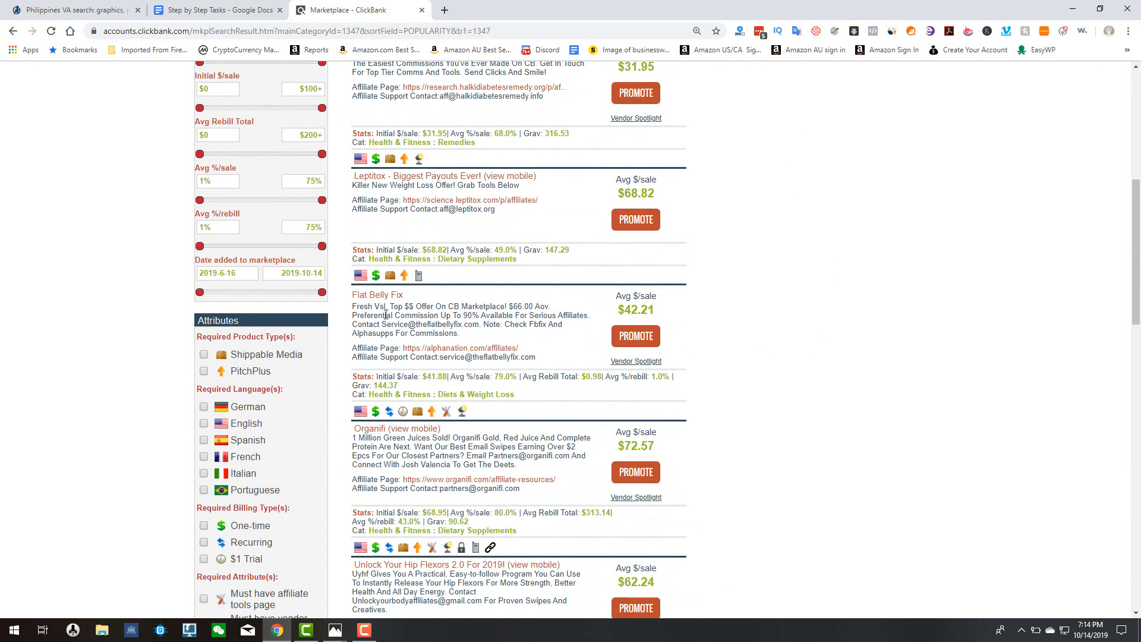
{"action": "scroll", "coordinate": [492, 320], "scroll_direction": "down", "scroll_amount": 2}
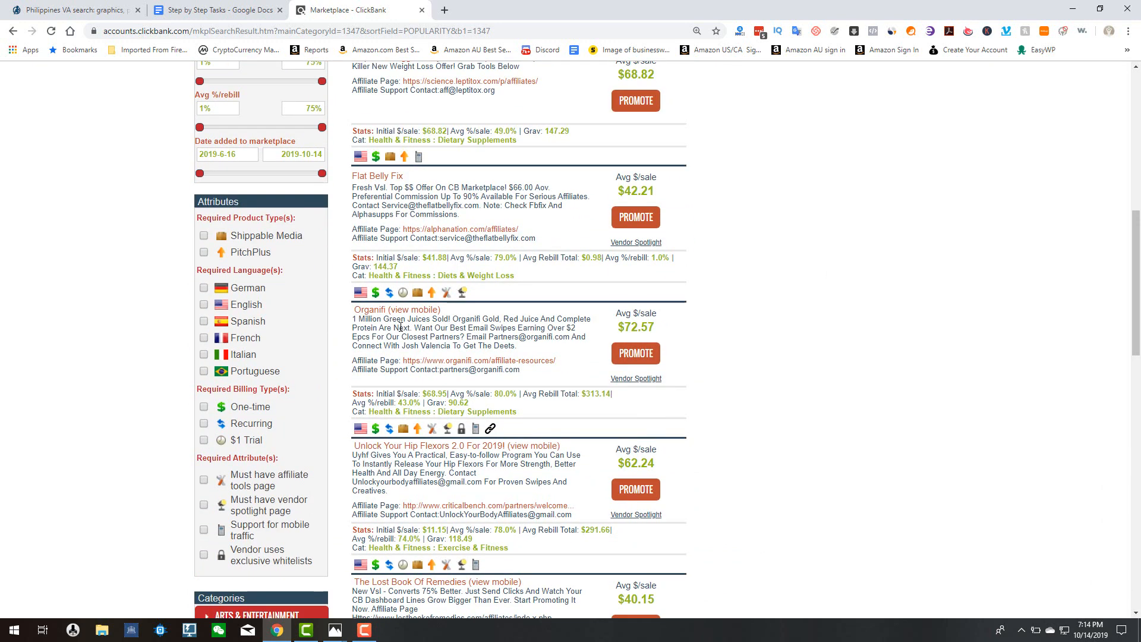
{"action": "scroll", "coordinate": [485, 341], "scroll_direction": "down", "scroll_amount": 5}
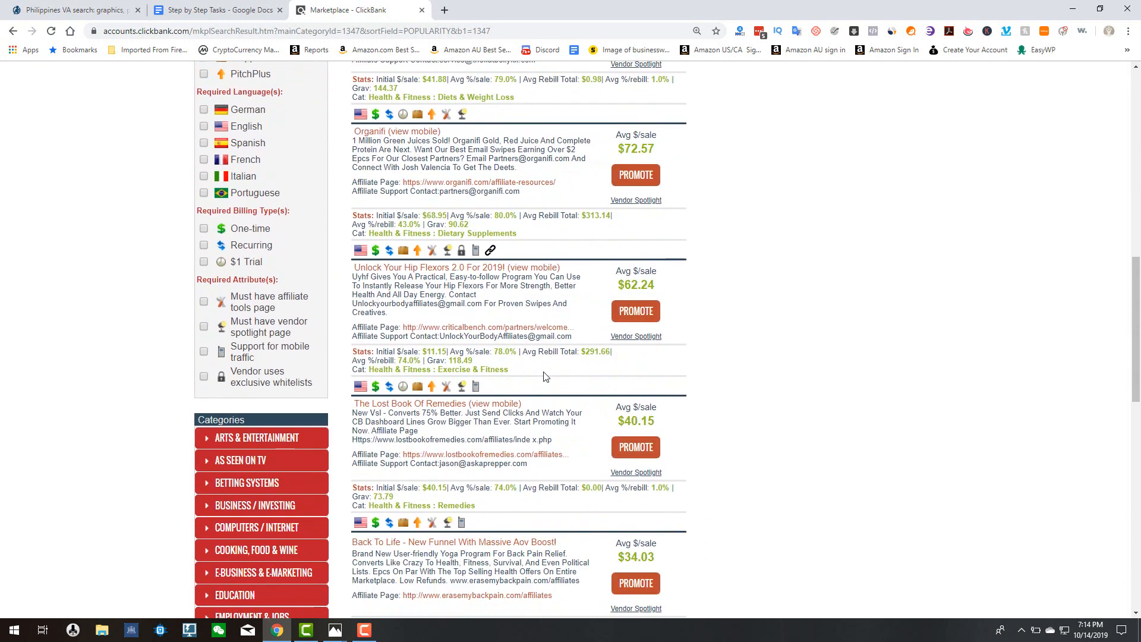
{"action": "scroll", "coordinate": [536, 385], "scroll_direction": "down", "scroll_amount": 4}
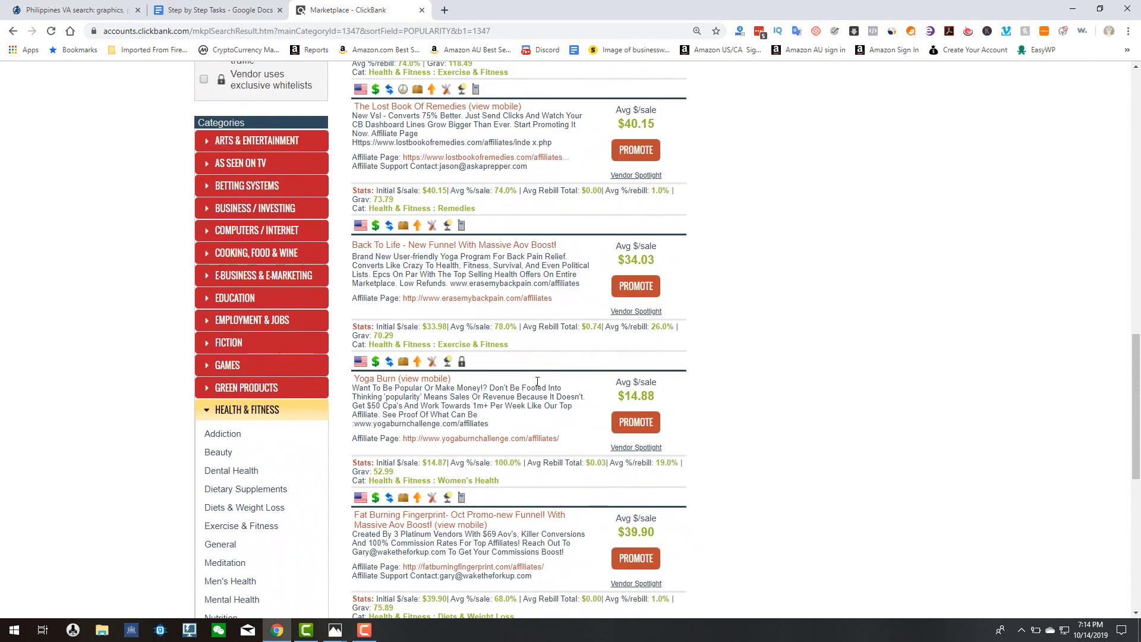
{"action": "scroll", "coordinate": [523, 391], "scroll_direction": "down", "scroll_amount": 2}
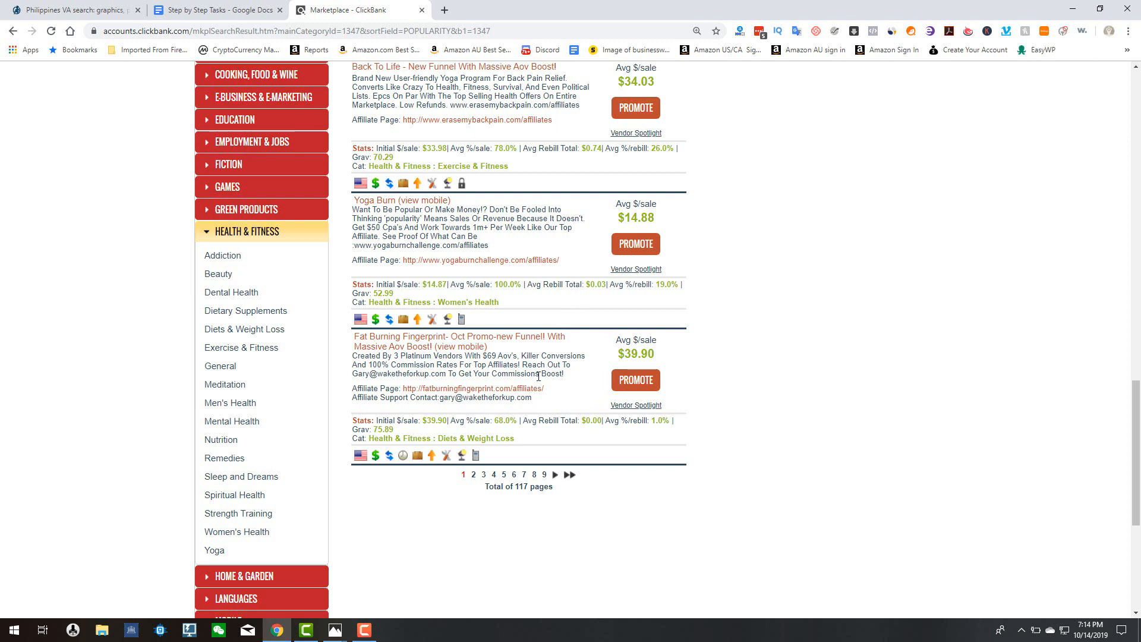
Step: Open the Fat Burning Fingerprint affiliate page in a new tab and skim its program benefits and quick links
{"action": "right_click", "coordinate": [510, 395]}
{"action": "right_click", "coordinate": [481, 391]}
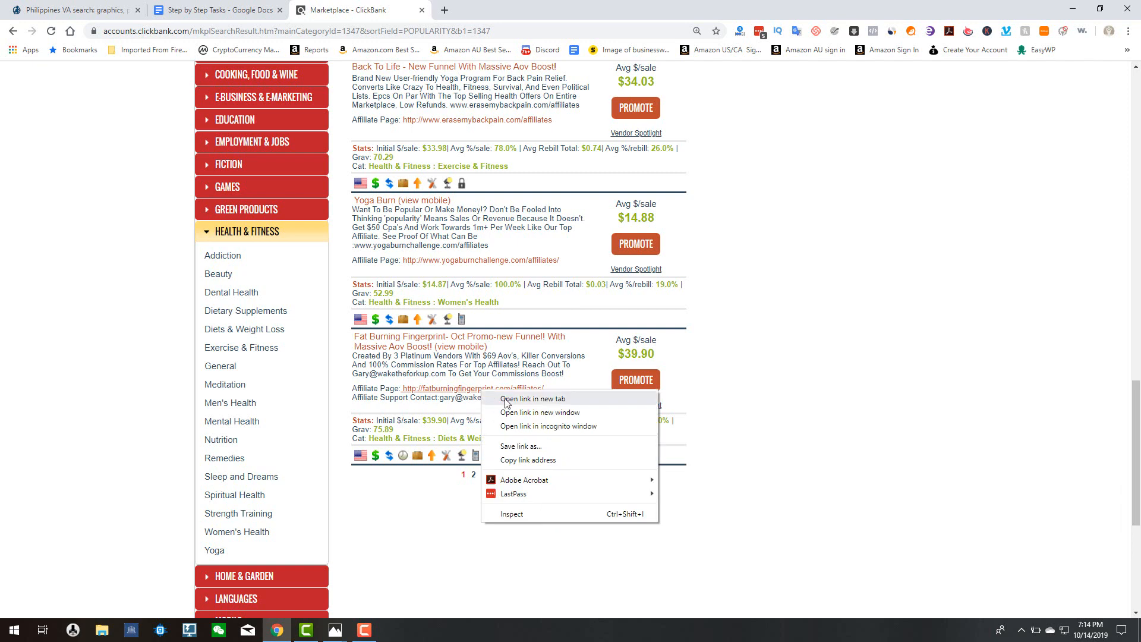
{"action": "left_click", "coordinate": [507, 399]}
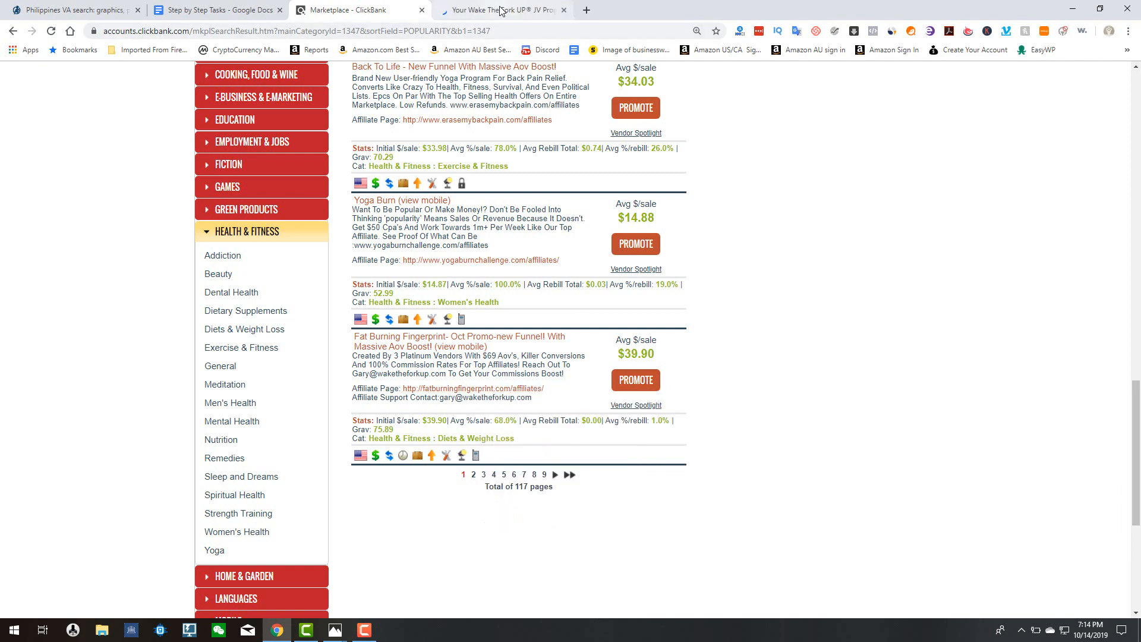
{"action": "left_click", "coordinate": [501, 10]}
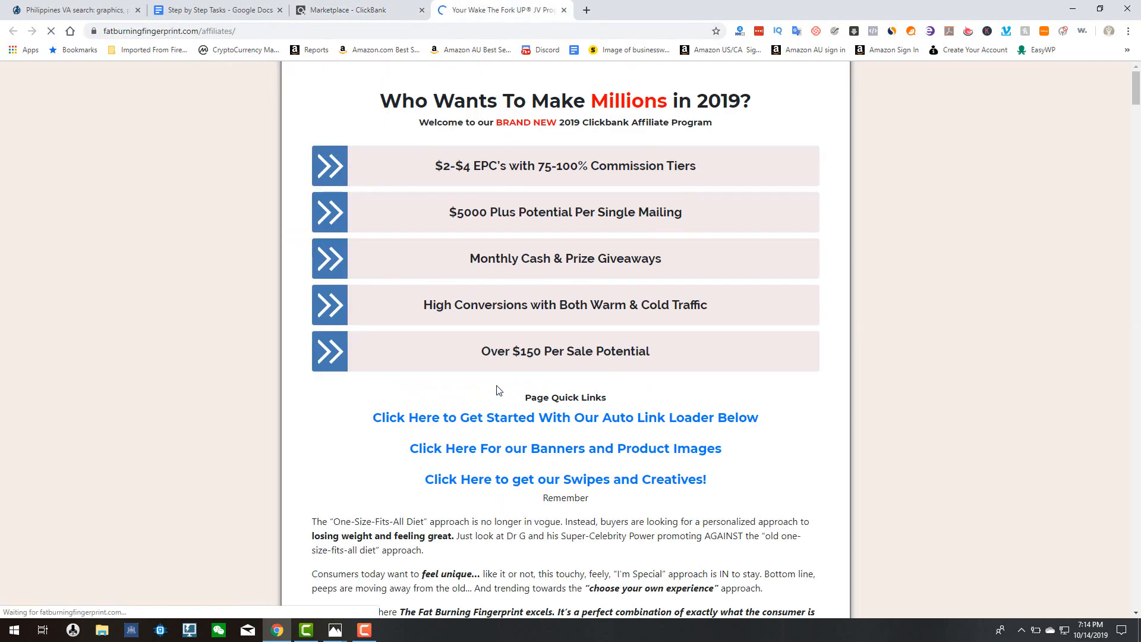
{"action": "scroll", "coordinate": [576, 325], "scroll_direction": "down", "scroll_amount": 4}
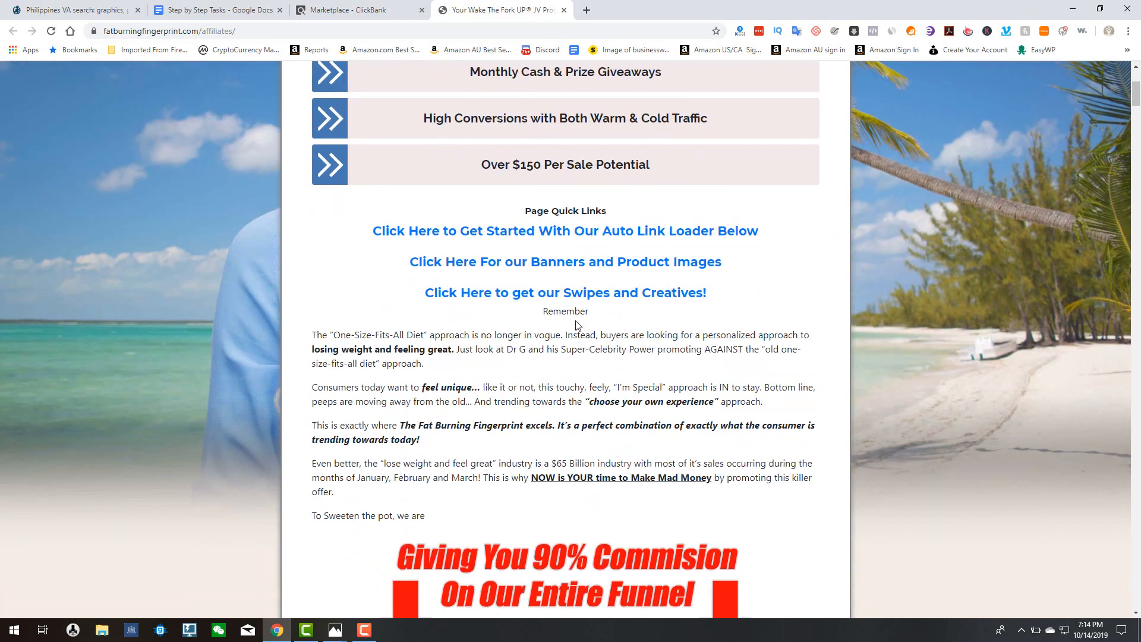
{"action": "scroll", "coordinate": [575, 321], "scroll_direction": "down", "scroll_amount": 3}
{"action": "scroll", "coordinate": [575, 320], "scroll_direction": "up", "scroll_amount": 5}
Step: Return to the marketplace results and open the sales page of the Fat Burning Fingerprint product
{"action": "left_click", "coordinate": [350, 11]}
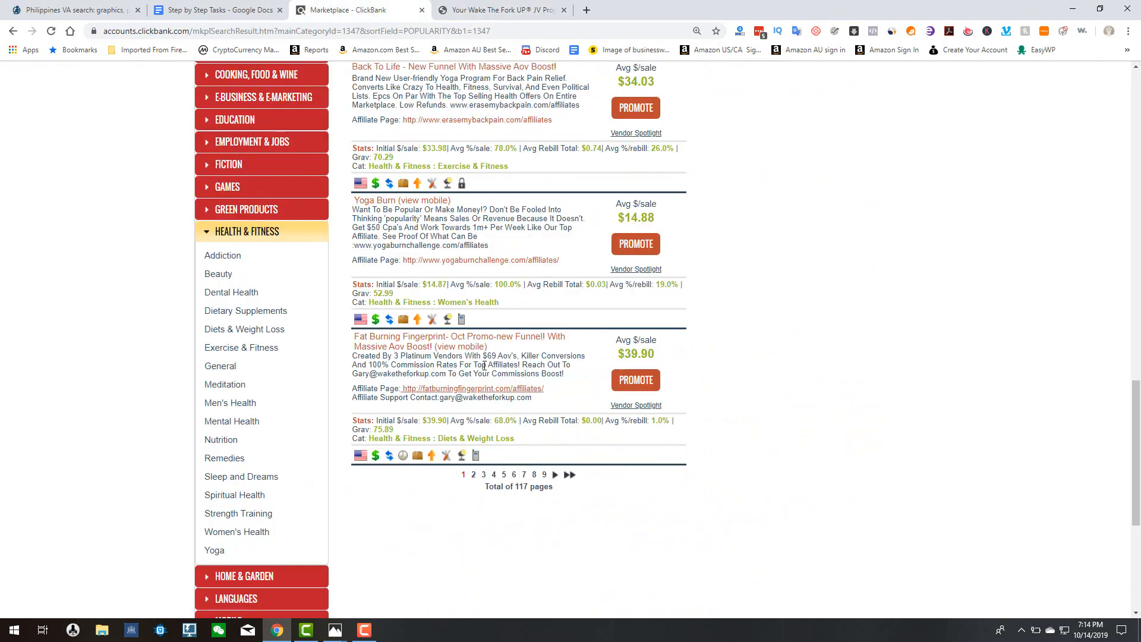
{"action": "left_click", "coordinate": [469, 342]}
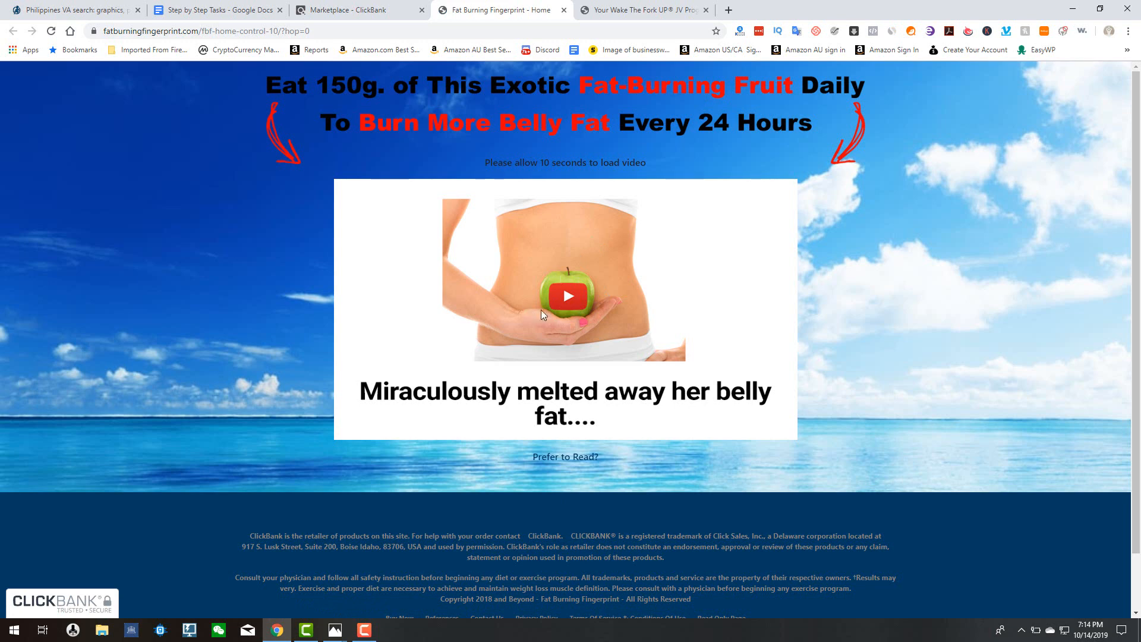
{"action": "scroll", "coordinate": [590, 283], "scroll_direction": "down", "scroll_amount": 1}
{"action": "scroll", "coordinate": [589, 283], "scroll_direction": "up", "scroll_amount": 1}
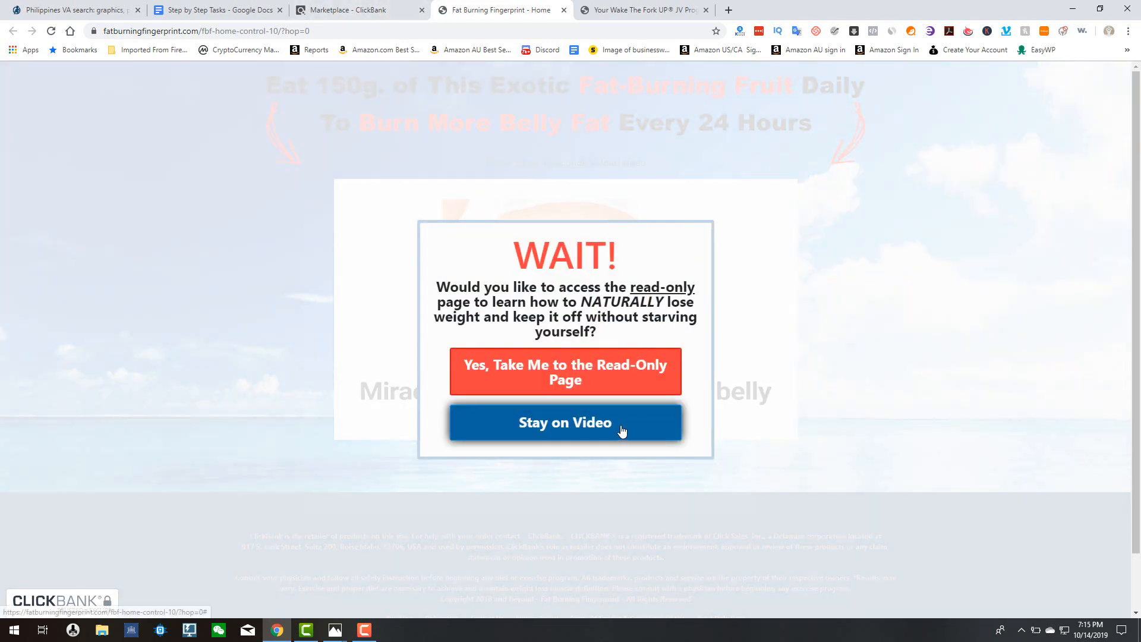
Step: Go back to the marketplace results and compare the top Health & Fitness offers, from Cinderella Solution to Organifi
{"action": "left_click", "coordinate": [392, 10]}
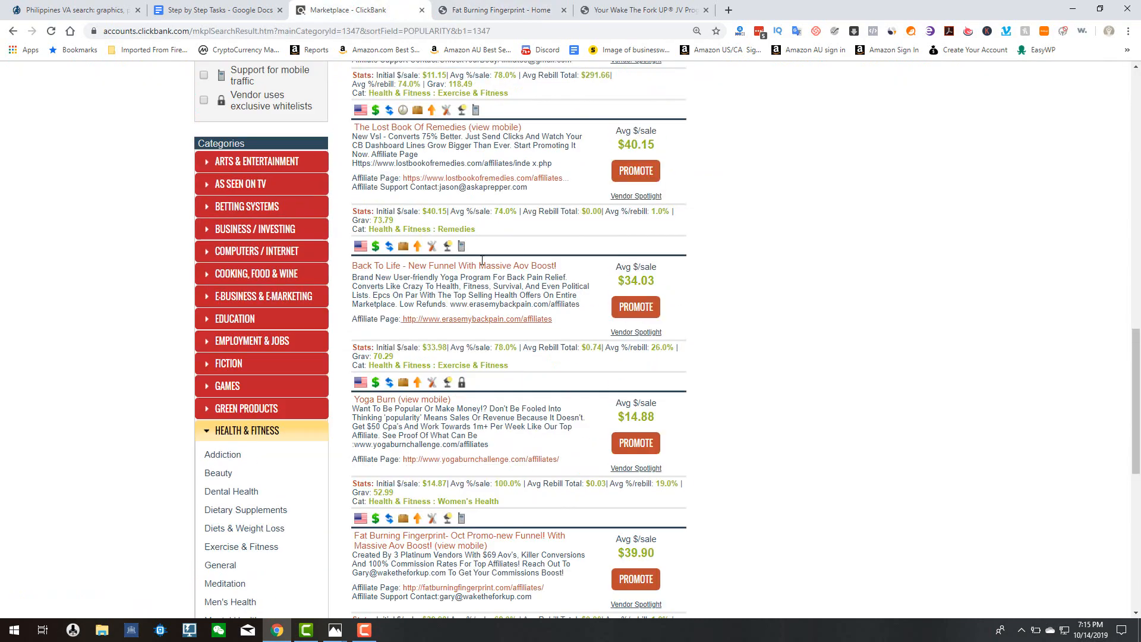
{"action": "scroll", "coordinate": [482, 260], "scroll_direction": "up", "scroll_amount": 20}
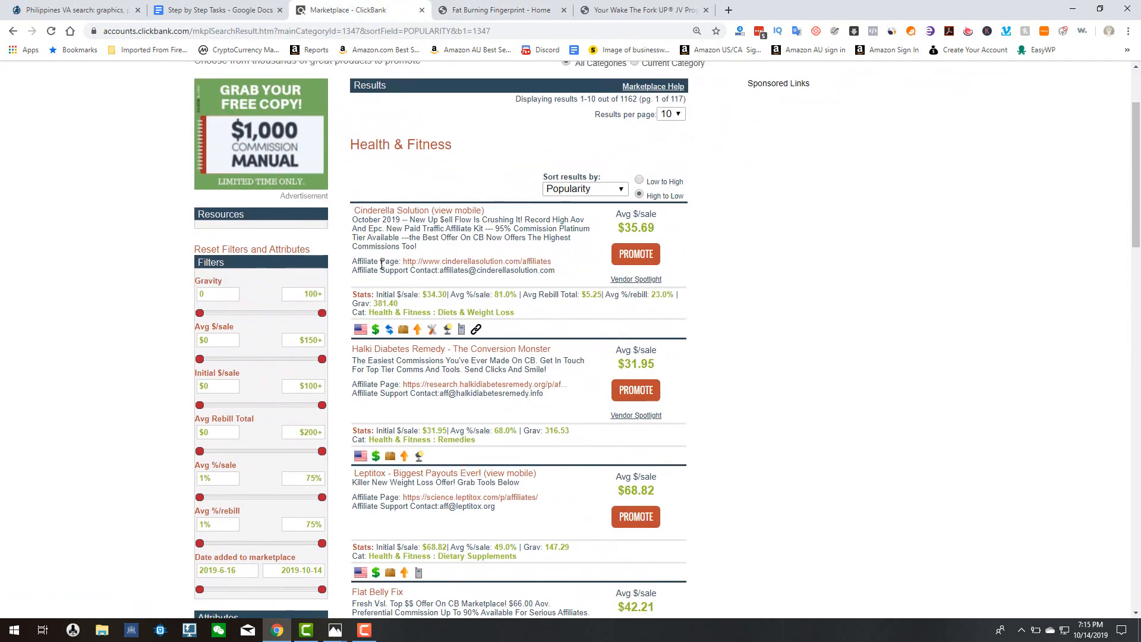
{"action": "scroll", "coordinate": [427, 355], "scroll_direction": "down", "scroll_amount": 1}
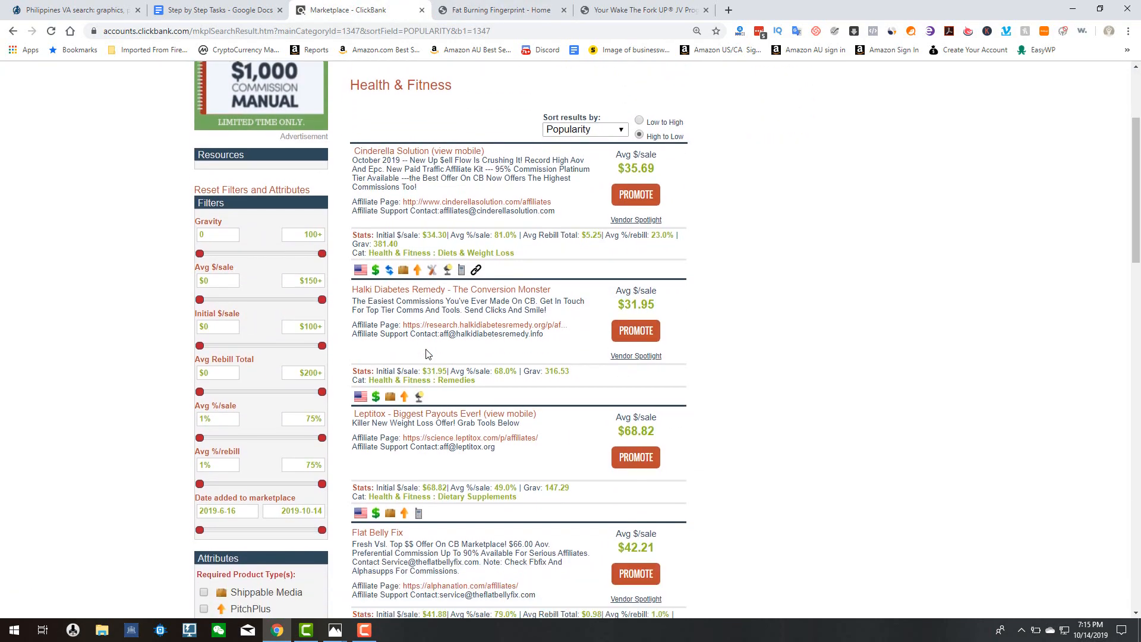
{"action": "scroll", "coordinate": [430, 292], "scroll_direction": "down", "scroll_amount": 2}
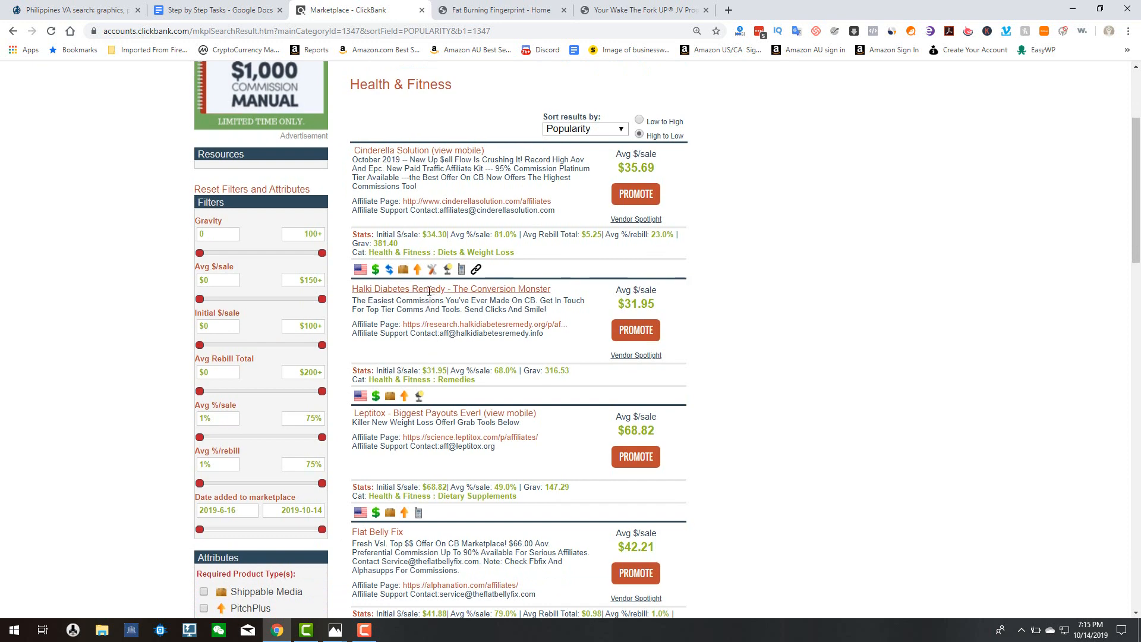
{"action": "scroll", "coordinate": [429, 291], "scroll_direction": "down", "scroll_amount": 2}
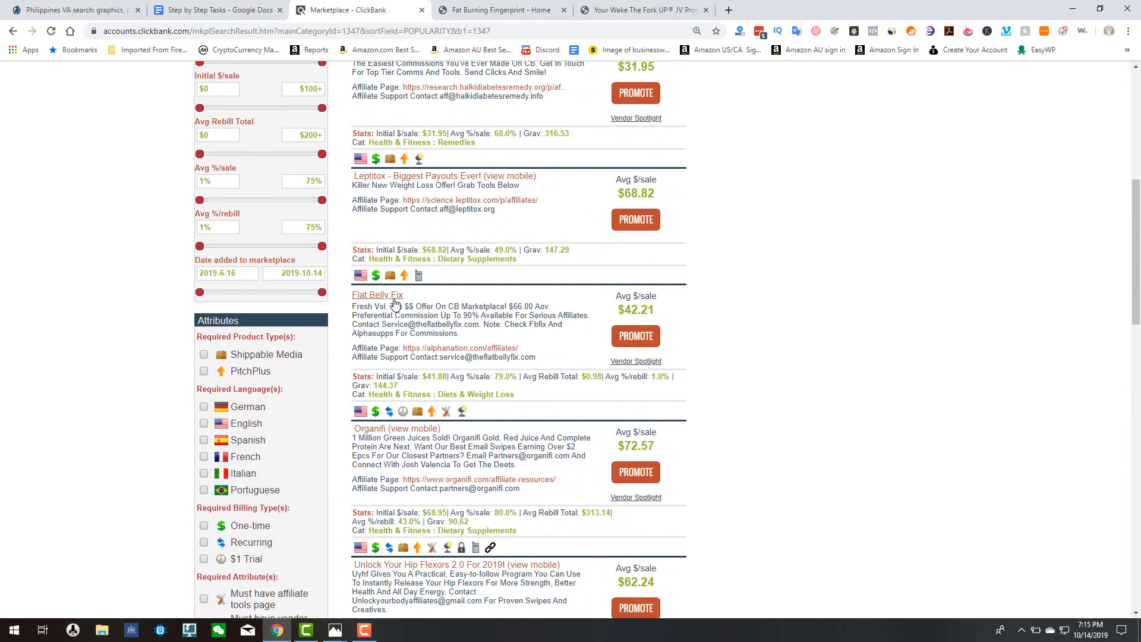
{"action": "scroll", "coordinate": [371, 303], "scroll_direction": "down", "scroll_amount": 2}
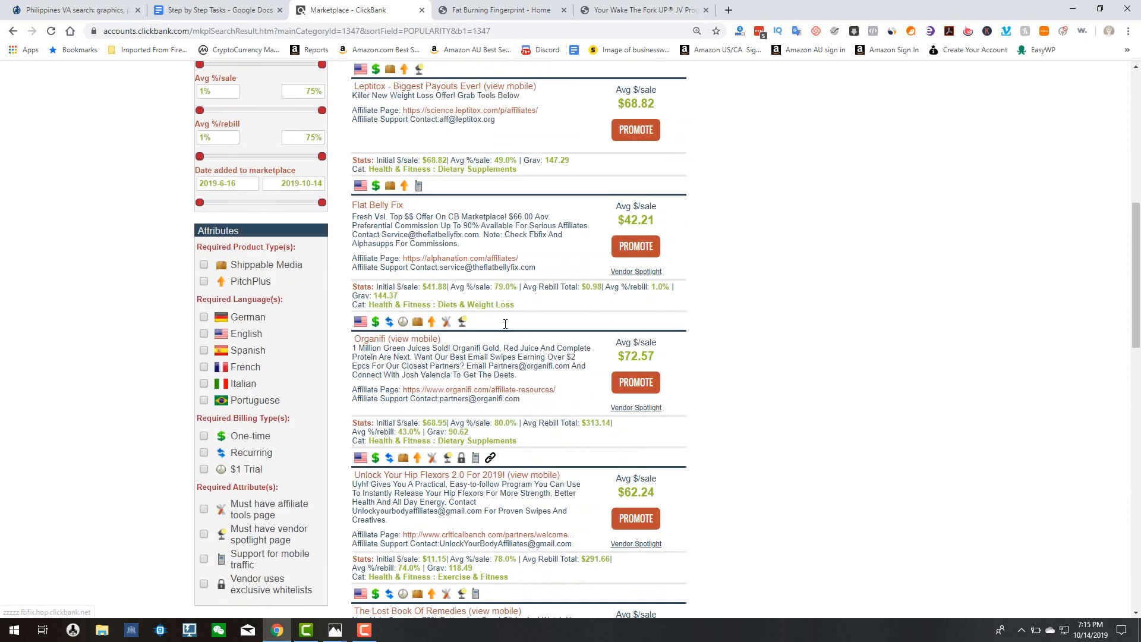
{"action": "scroll", "coordinate": [474, 265], "scroll_direction": "up", "scroll_amount": 4}
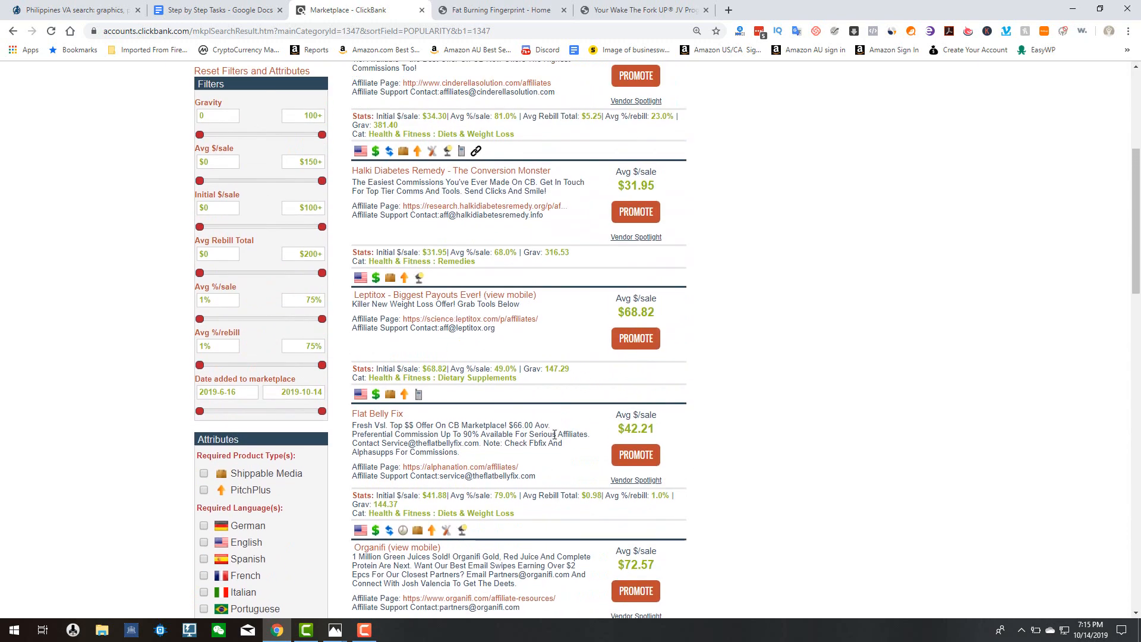
{"action": "scroll", "coordinate": [538, 250], "scroll_direction": "up", "scroll_amount": 3}
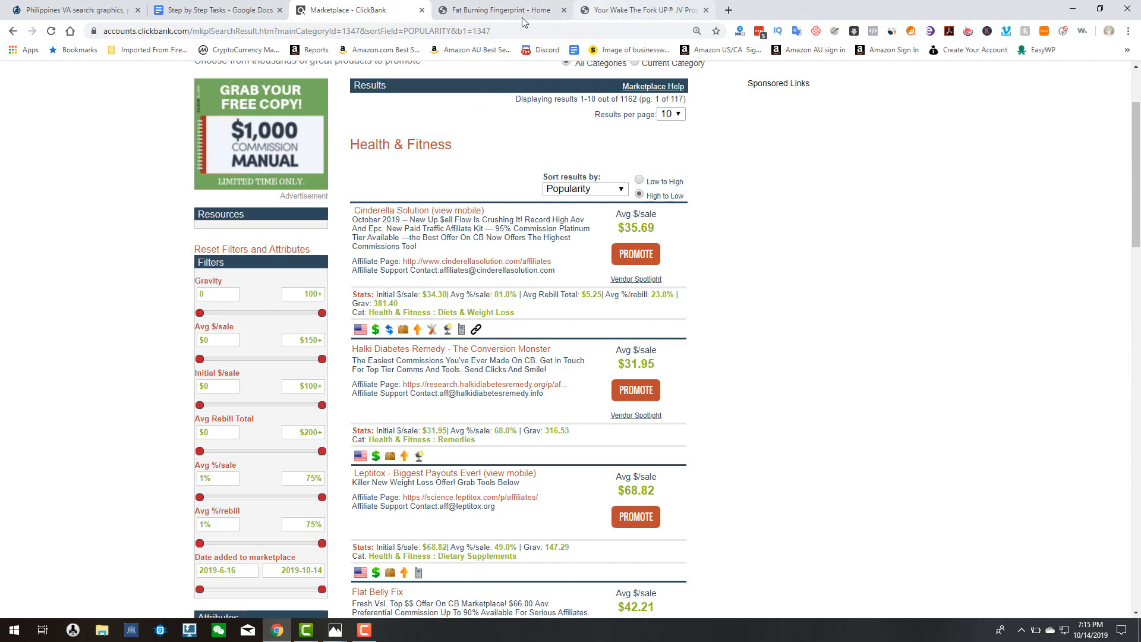
Step: Switch back to the Fat Burning Fingerprint affiliate page and examine its EPC and commission tier line and promotional resources
{"action": "left_click", "coordinate": [649, 18]}
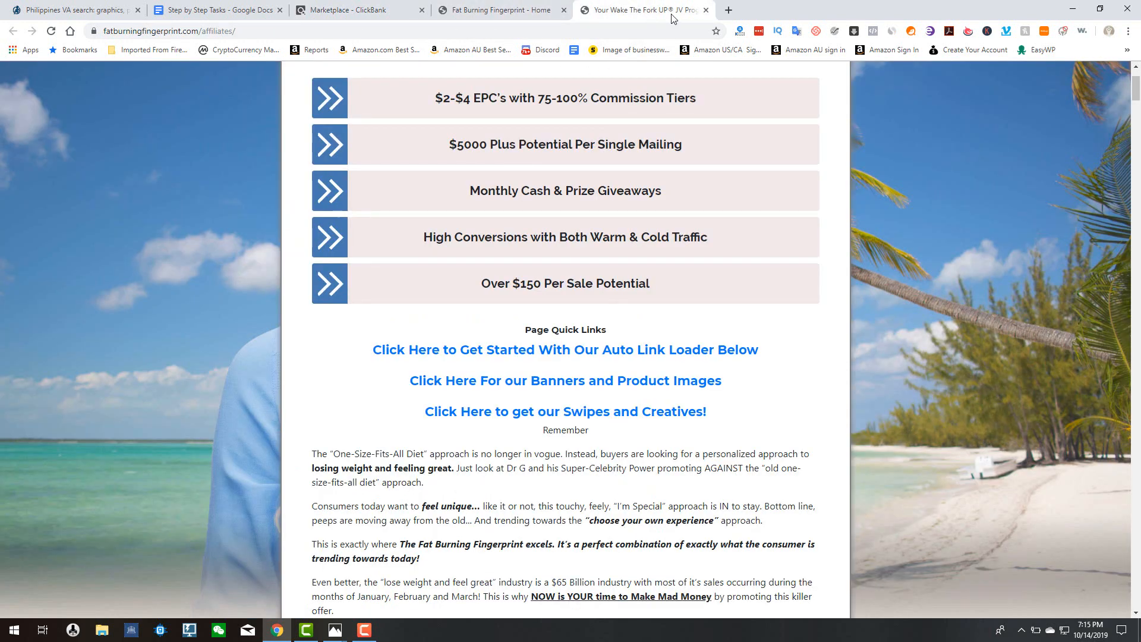
{"action": "scroll", "coordinate": [457, 158], "scroll_direction": "up", "scroll_amount": 2}
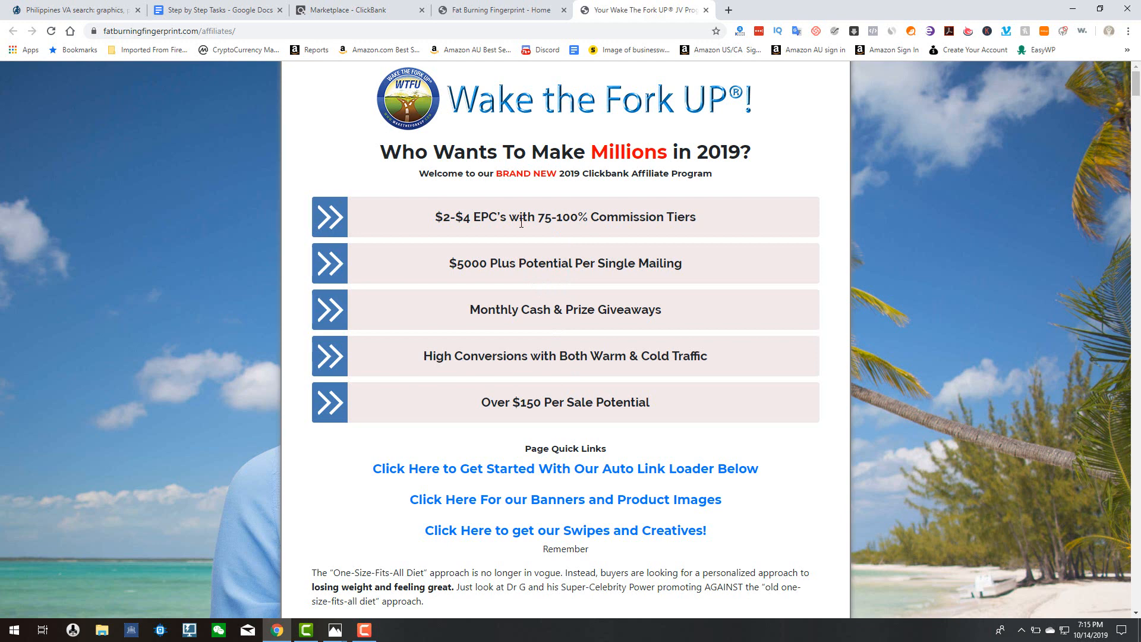
{"action": "scroll", "coordinate": [559, 241], "scroll_direction": "down", "scroll_amount": 1}
{"action": "scroll", "coordinate": [559, 242], "scroll_direction": "up", "scroll_amount": 1}
{"action": "left_click_drag", "start_coordinate": [431, 217], "coordinate": [738, 220]}
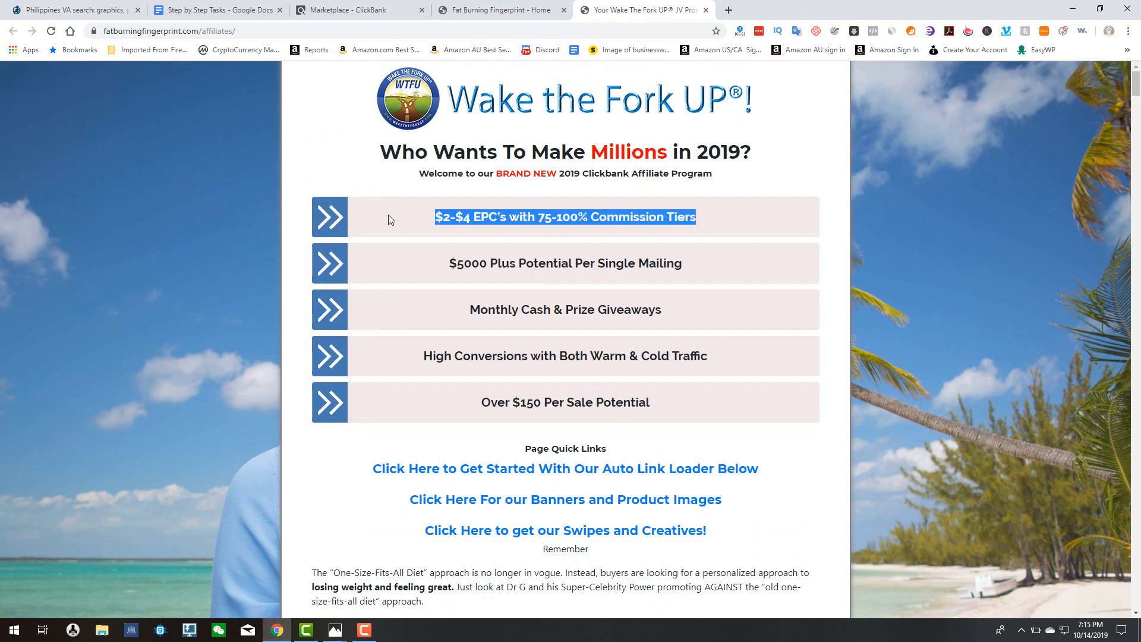
{"action": "left_click", "coordinate": [440, 218]}
{"action": "left_click_drag", "start_coordinate": [438, 217], "coordinate": [539, 218]}
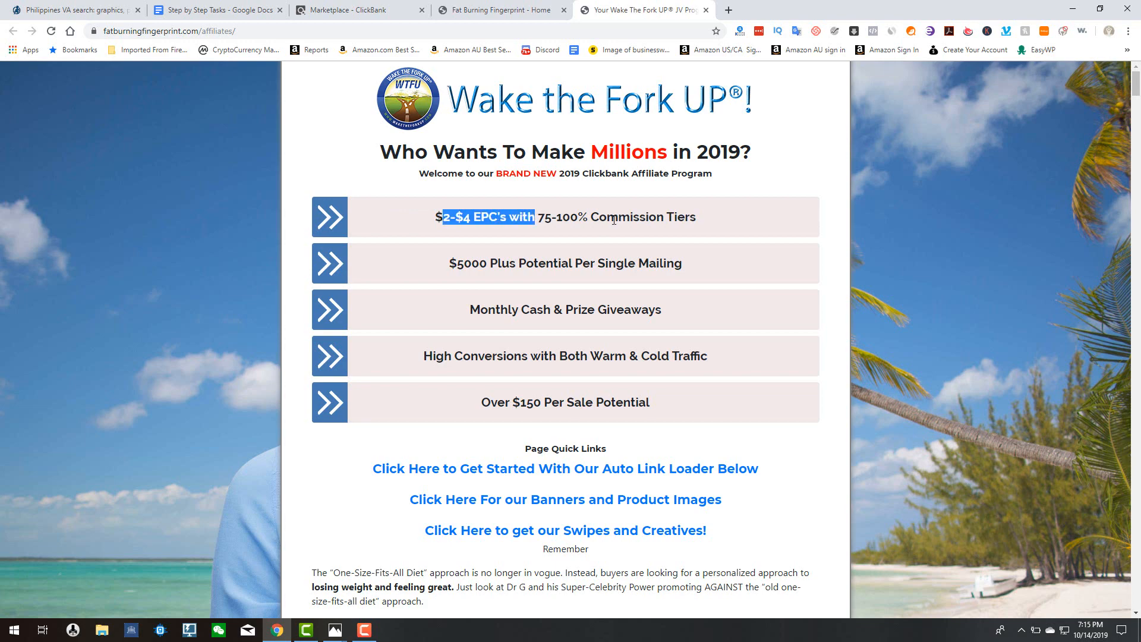
{"action": "scroll", "coordinate": [649, 301], "scroll_direction": "down", "scroll_amount": 3}
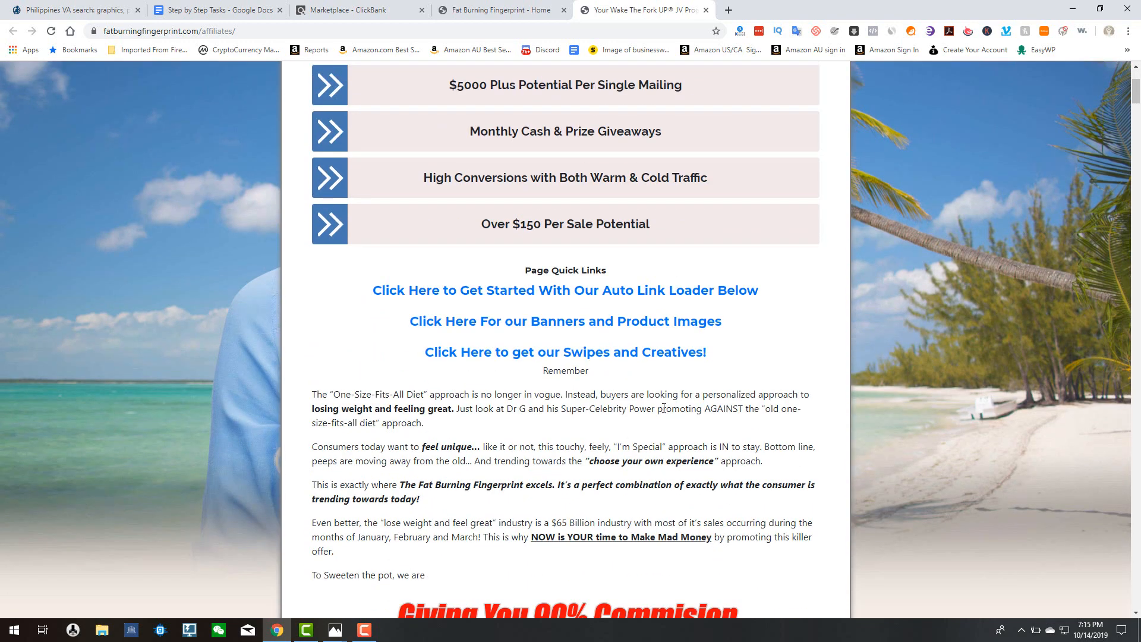
Step: Reread the EPC and commission tier line at the top of the Fat Burning Fingerprint affiliate page, highlighting it
{"action": "scroll", "coordinate": [664, 407], "scroll_direction": "up", "scroll_amount": 3}
{"action": "left_click_drag", "start_coordinate": [429, 214], "coordinate": [722, 208]}
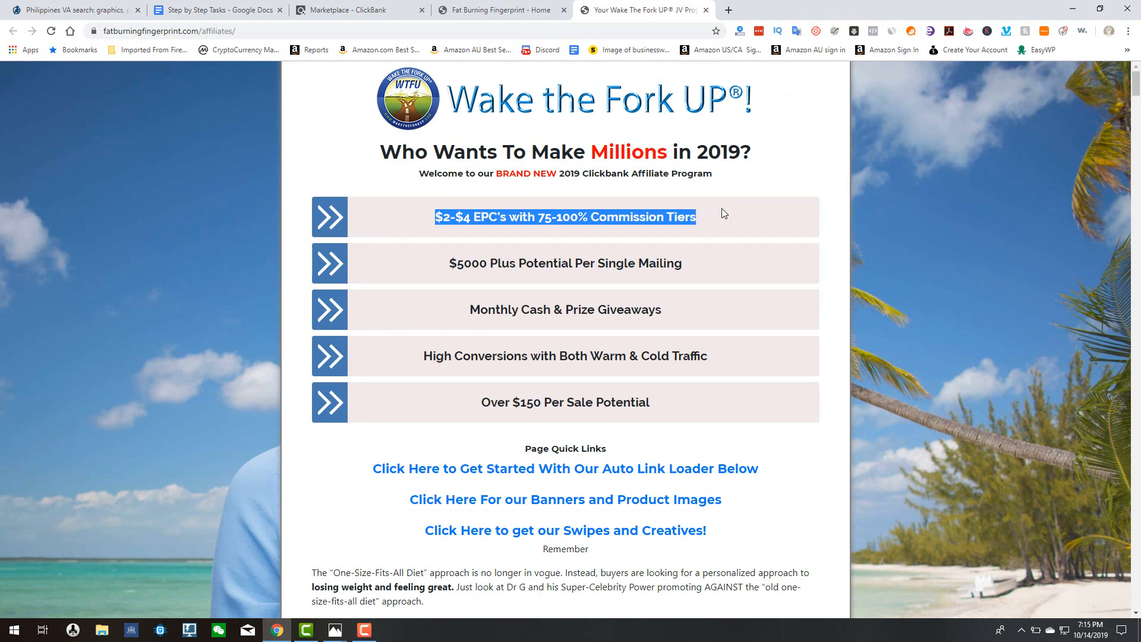
{"action": "left_click", "coordinate": [805, 438]}
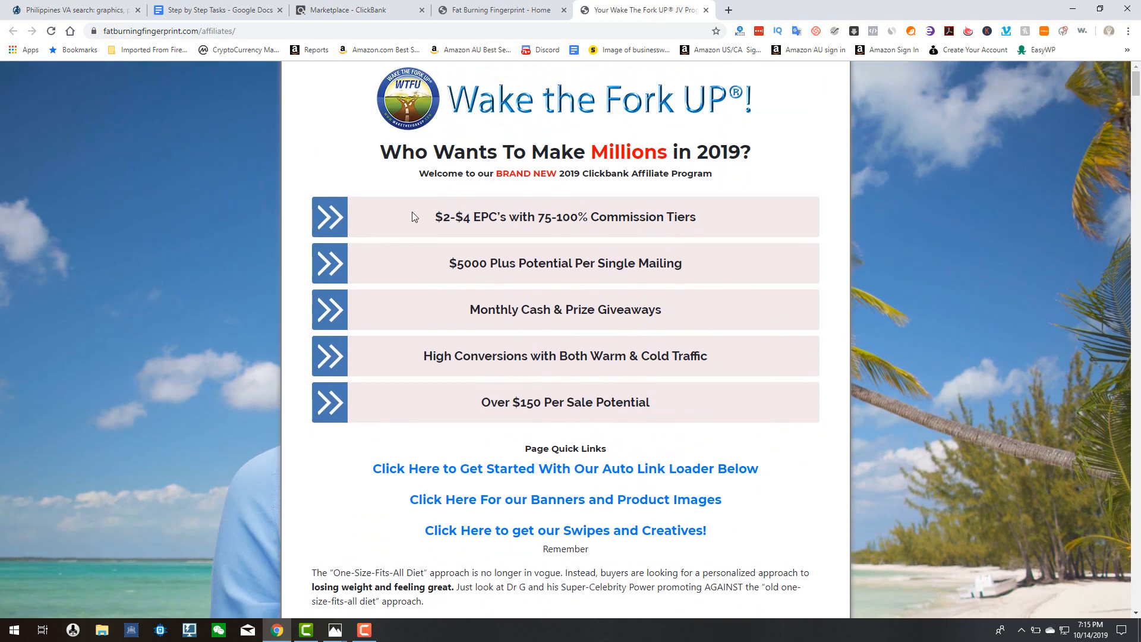
{"action": "left_click_drag", "start_coordinate": [416, 218], "coordinate": [677, 219]}
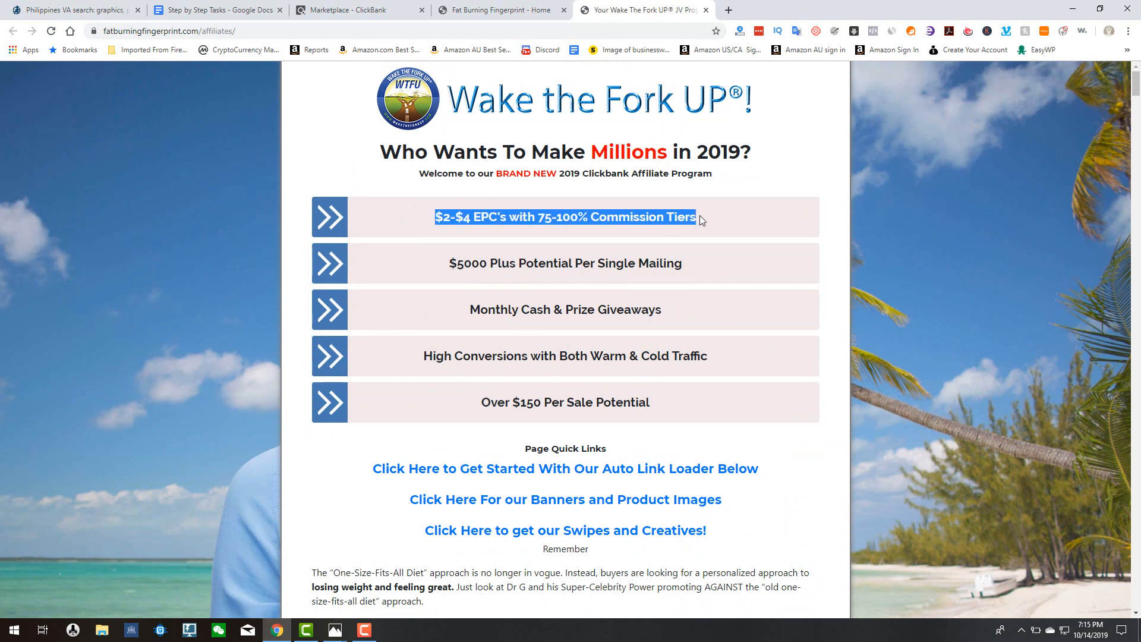
{"action": "left_click", "coordinate": [494, 224]}
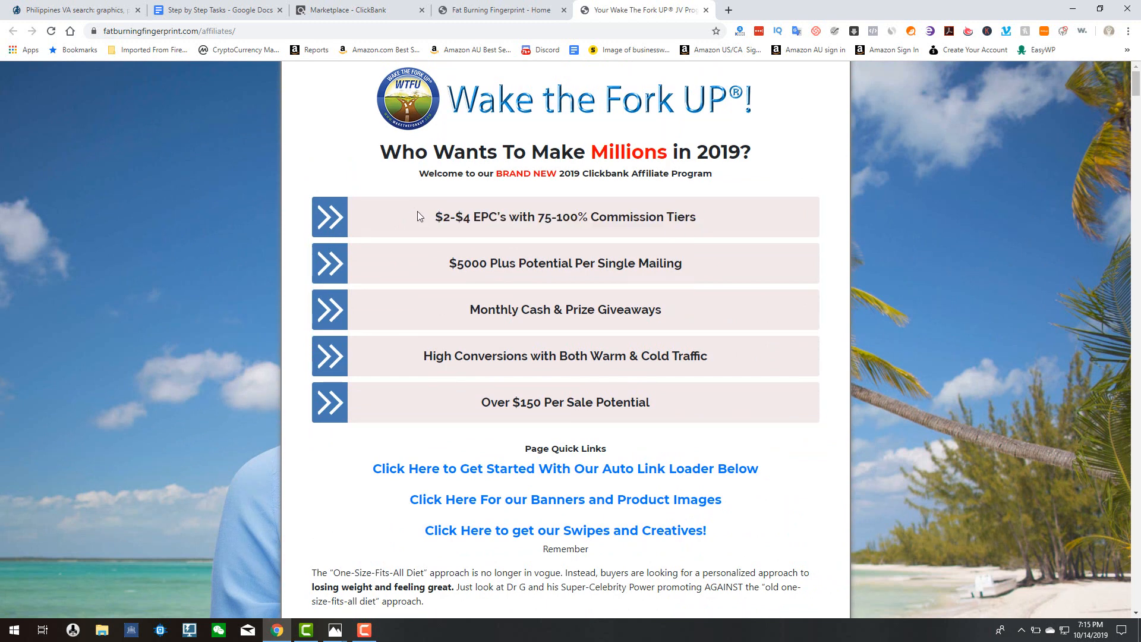
{"action": "left_click_drag", "start_coordinate": [417, 216], "coordinate": [783, 222]}
Step: Review the affiliate program's commission details and its lineup of front-end, order bump and OTO offers
{"action": "scroll", "coordinate": [791, 333], "scroll_direction": "down", "scroll_amount": 5}
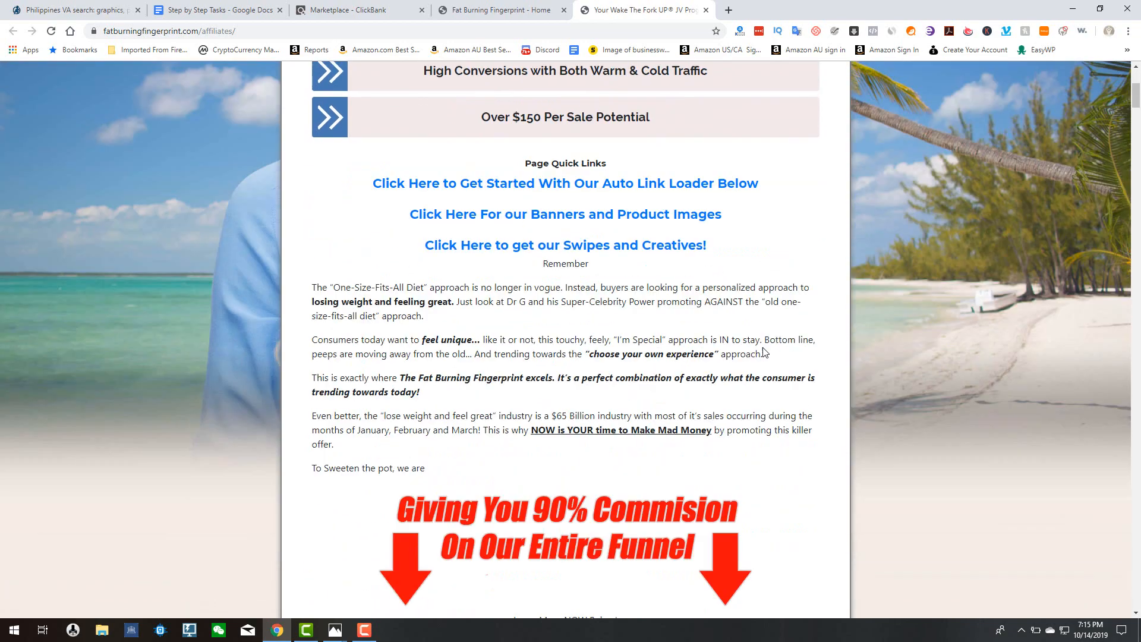
{"action": "scroll", "coordinate": [743, 350], "scroll_direction": "down", "scroll_amount": 10}
{"action": "scroll", "coordinate": [624, 303], "scroll_direction": "up", "scroll_amount": 1}
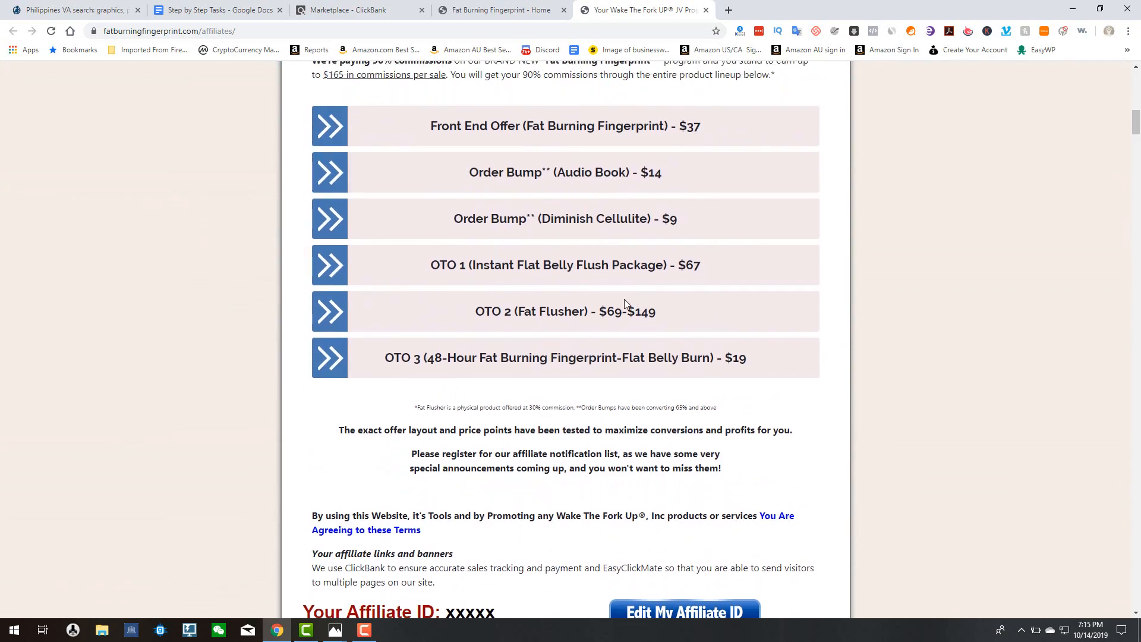
{"action": "scroll", "coordinate": [624, 299], "scroll_direction": "up", "scroll_amount": 4}
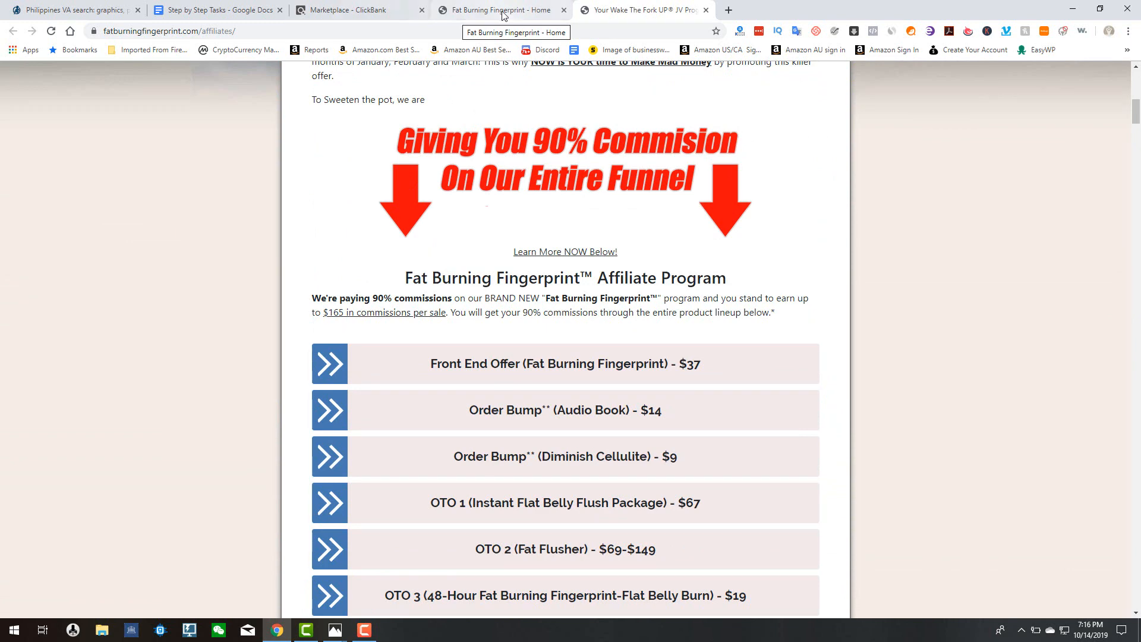
Step: Check the Fat Burning Fingerprint sales page, and highlight the task "#2 Buy a domain" in the Step by Step Tasks document
{"action": "left_click", "coordinate": [502, 14]}
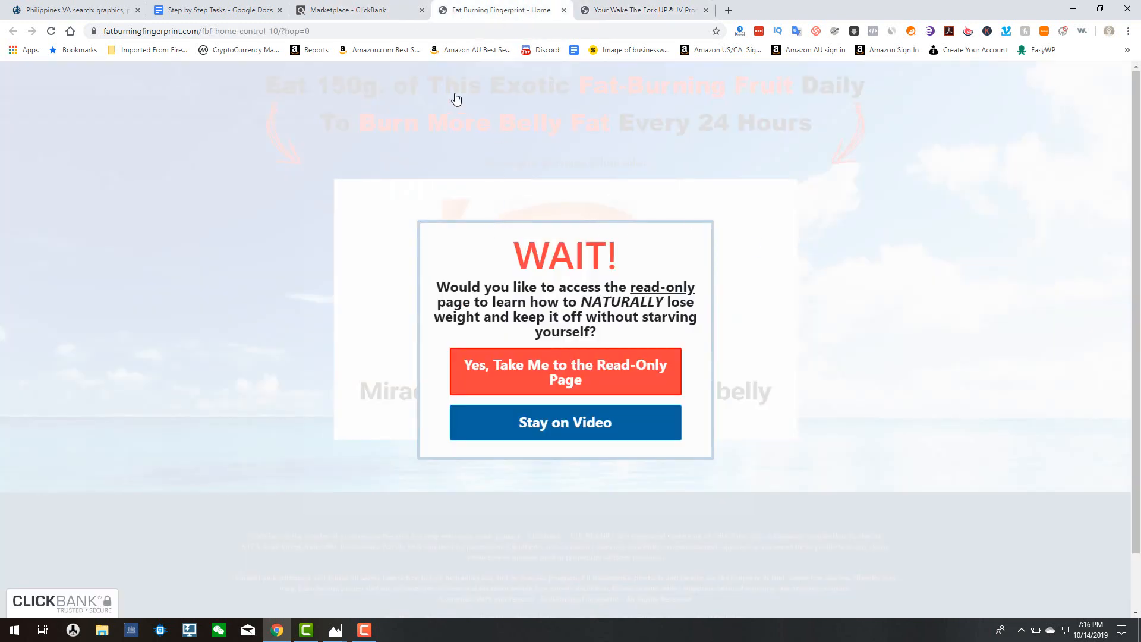
{"action": "left_click", "coordinate": [370, 12]}
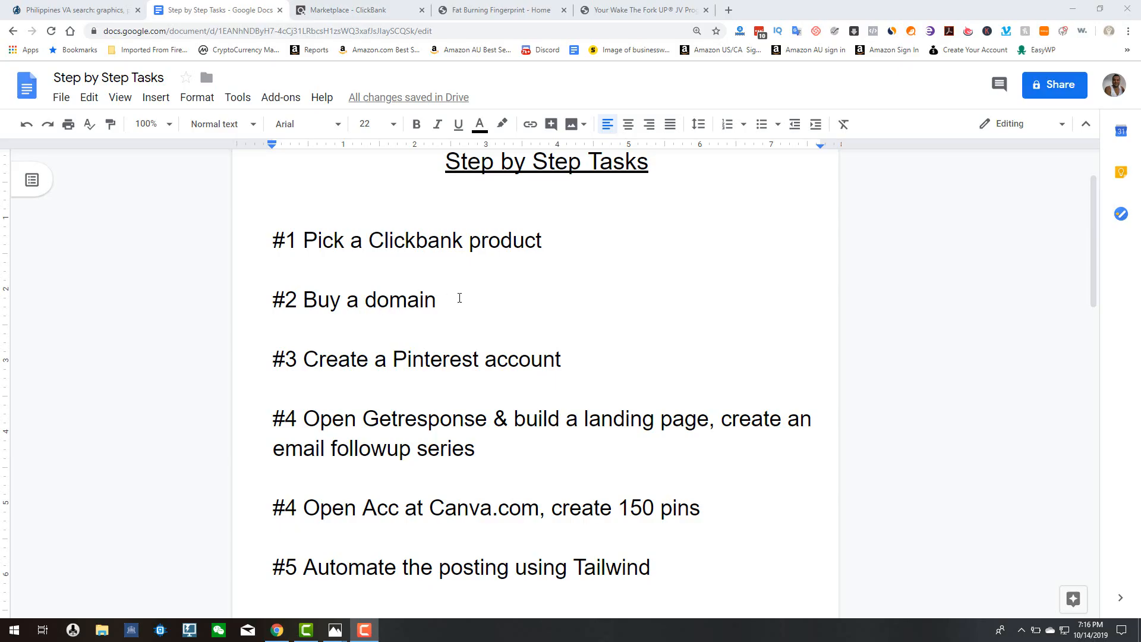
{"action": "left_click_drag", "start_coordinate": [460, 298], "coordinate": [178, 287]}
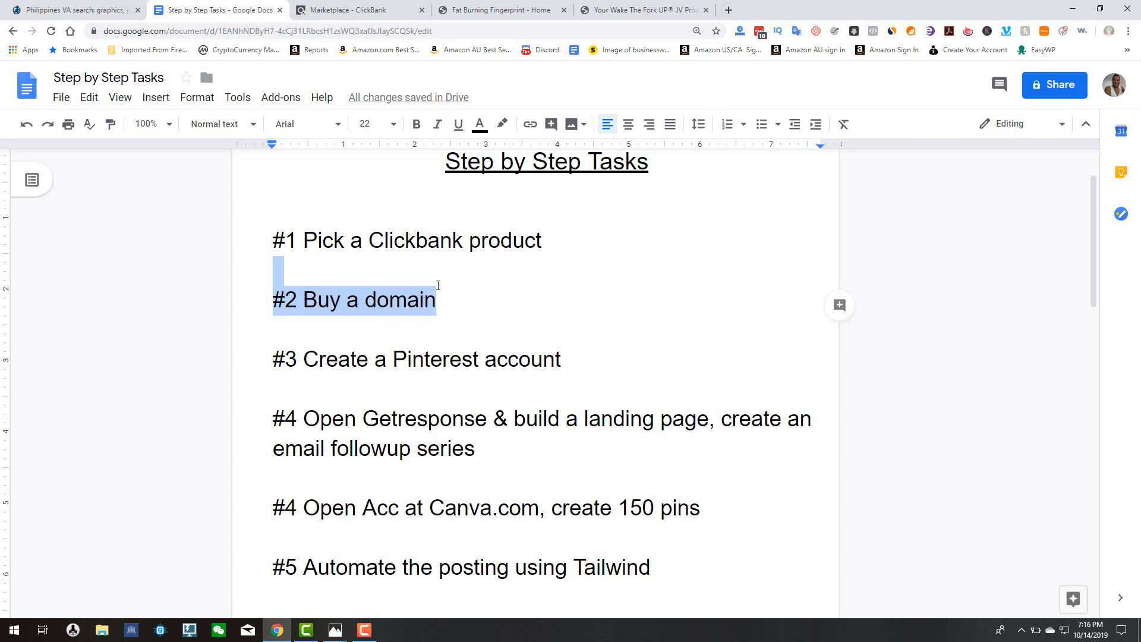
Step: Open the Namecheap website in a new browser tab
{"action": "left_click", "coordinate": [729, 11]}
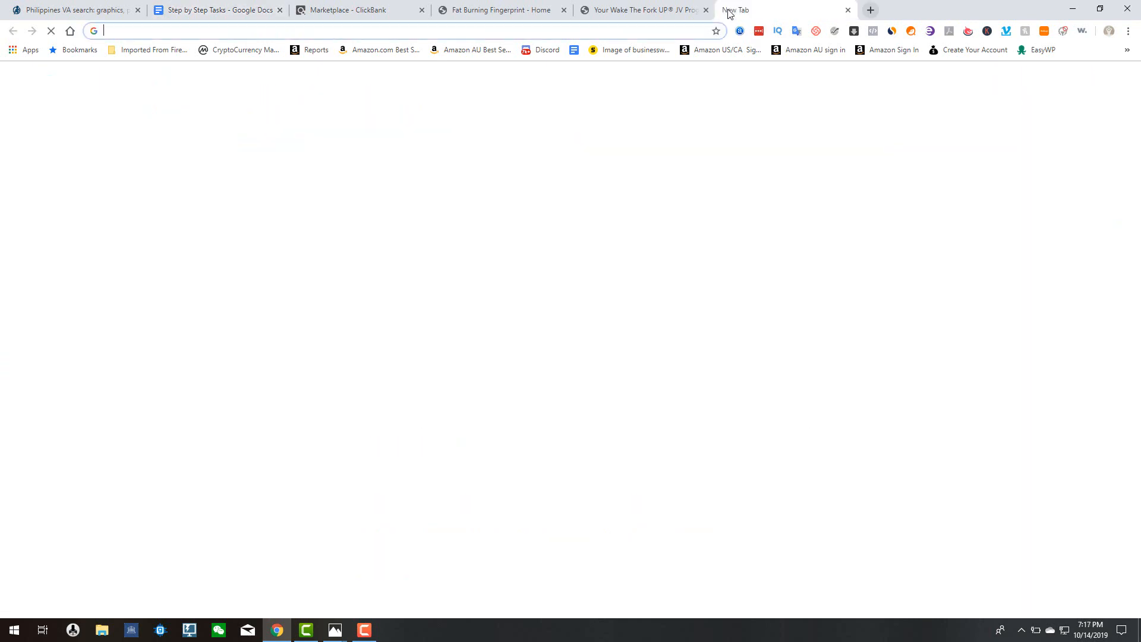
{"action": "type", "text": "nam"}
{"action": "key", "text": "Return"}
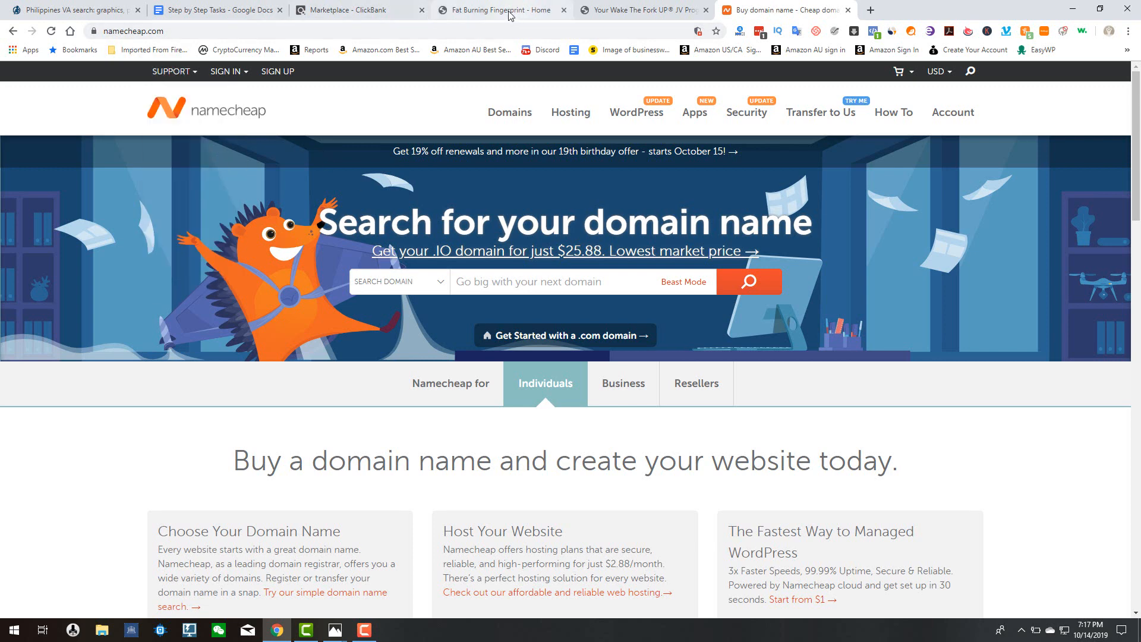
Step: Glance at the marketplace's Health & Fitness products, and search Namecheap for the domain name "fat loss buddies"
{"action": "left_click", "coordinate": [342, 11]}
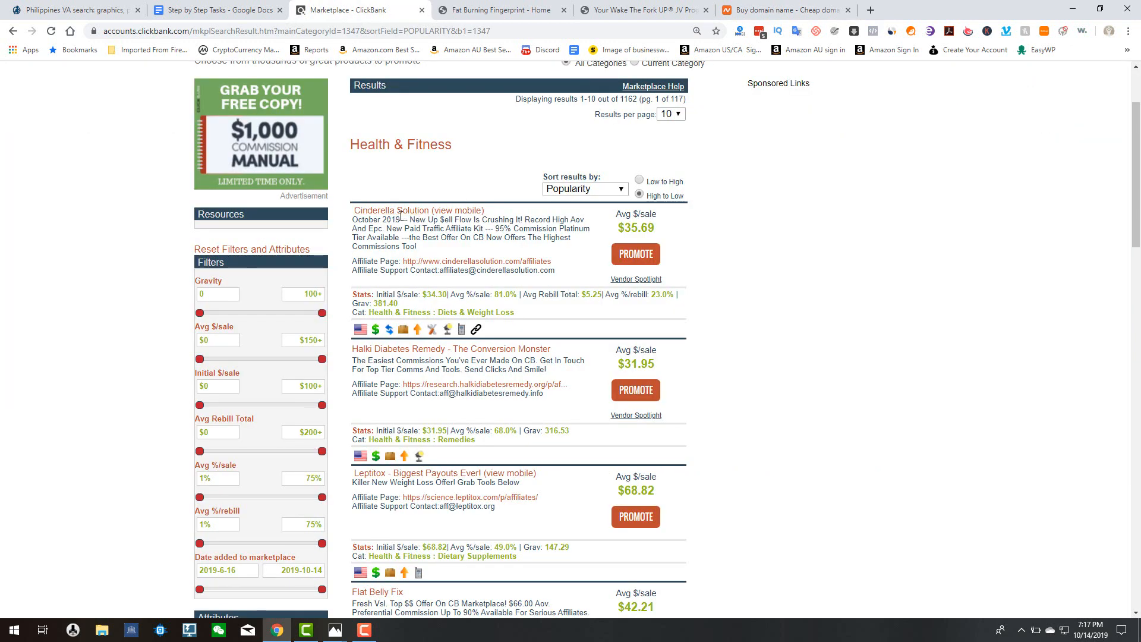
{"action": "left_click", "coordinate": [774, 11]}
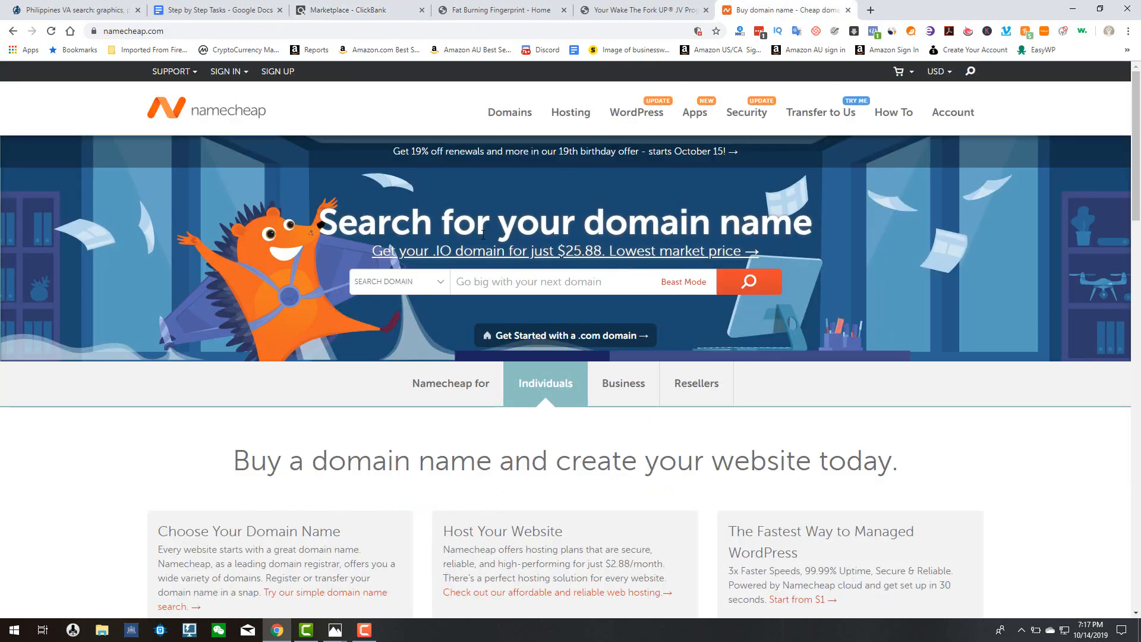
{"action": "left_click", "coordinate": [490, 282]}
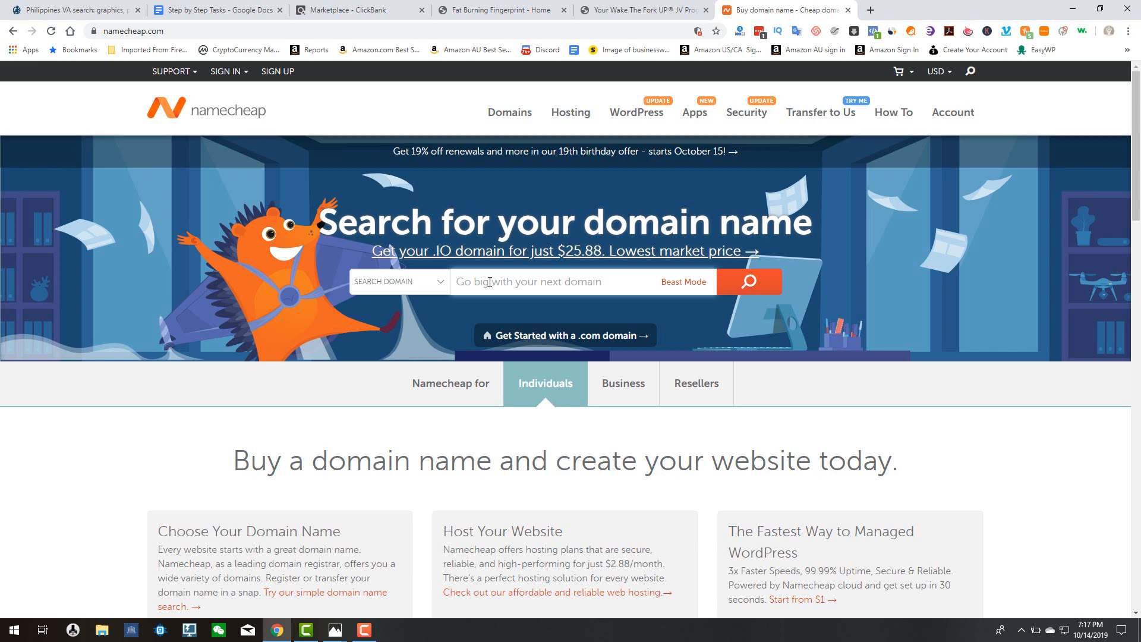
{"action": "type", "text": "fat loss buddies"}
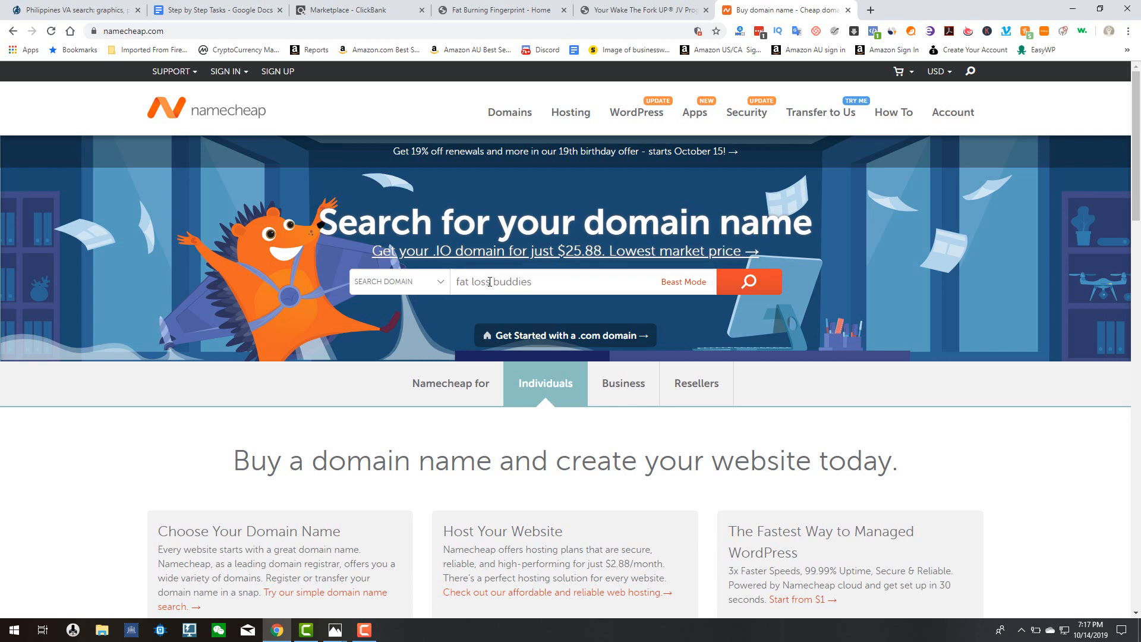
{"action": "left_click", "coordinate": [748, 282]}
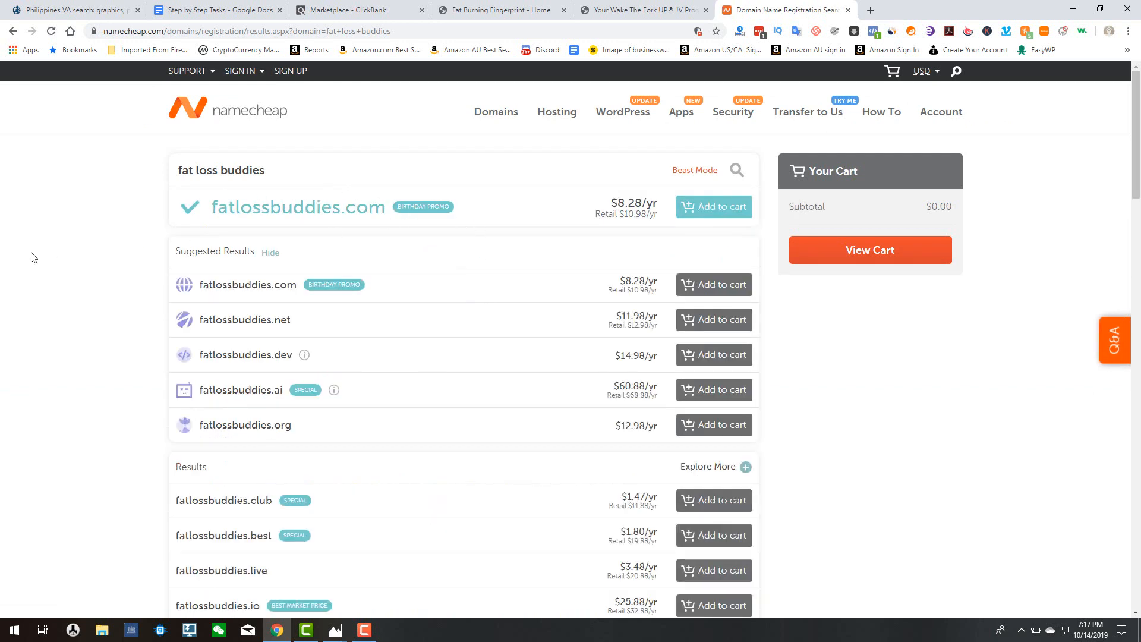
Step: Examine the fatlossbuddies.com result and its yearly price, highlighting the domain name
{"action": "left_click_drag", "start_coordinate": [321, 208], "coordinate": [214, 212]}
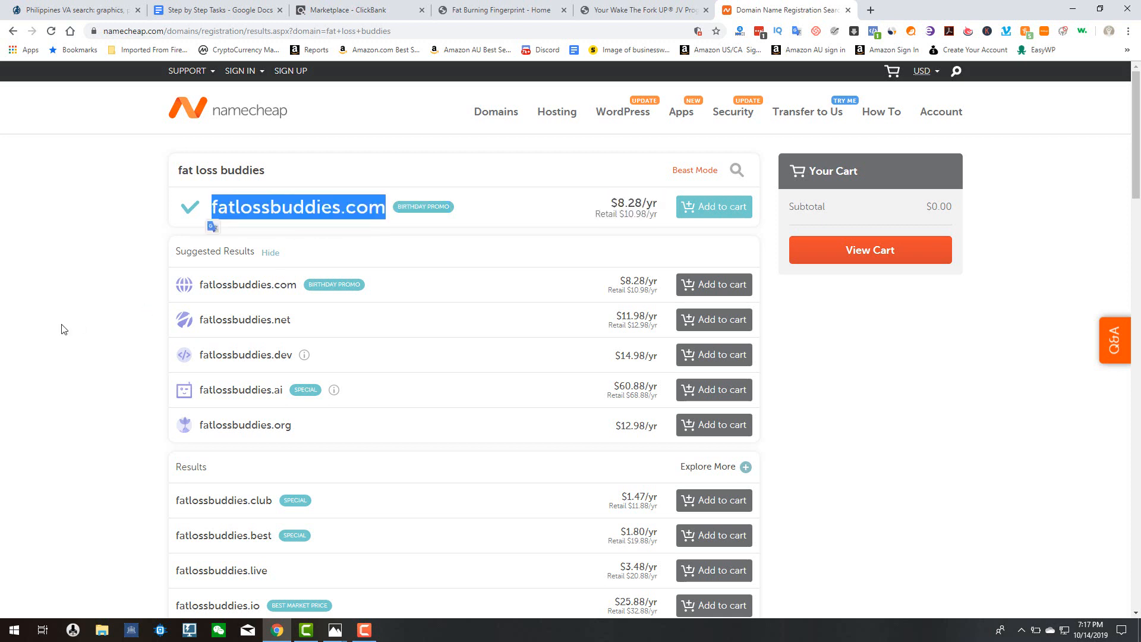
{"action": "left_click", "coordinate": [79, 325]}
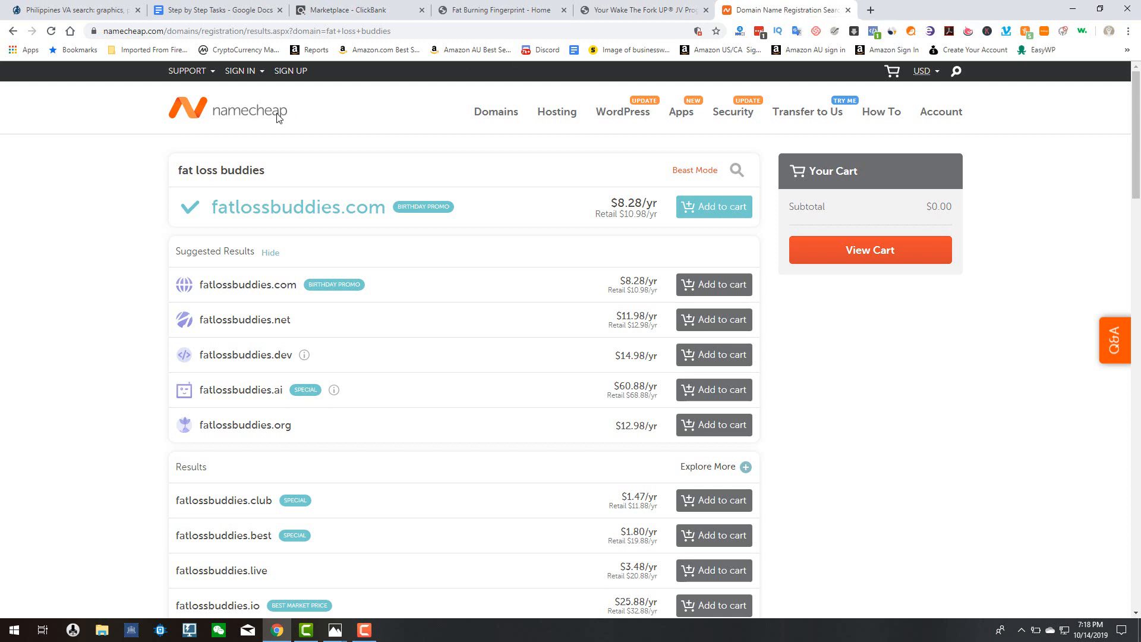
{"action": "left_click_drag", "start_coordinate": [384, 210], "coordinate": [185, 197]}
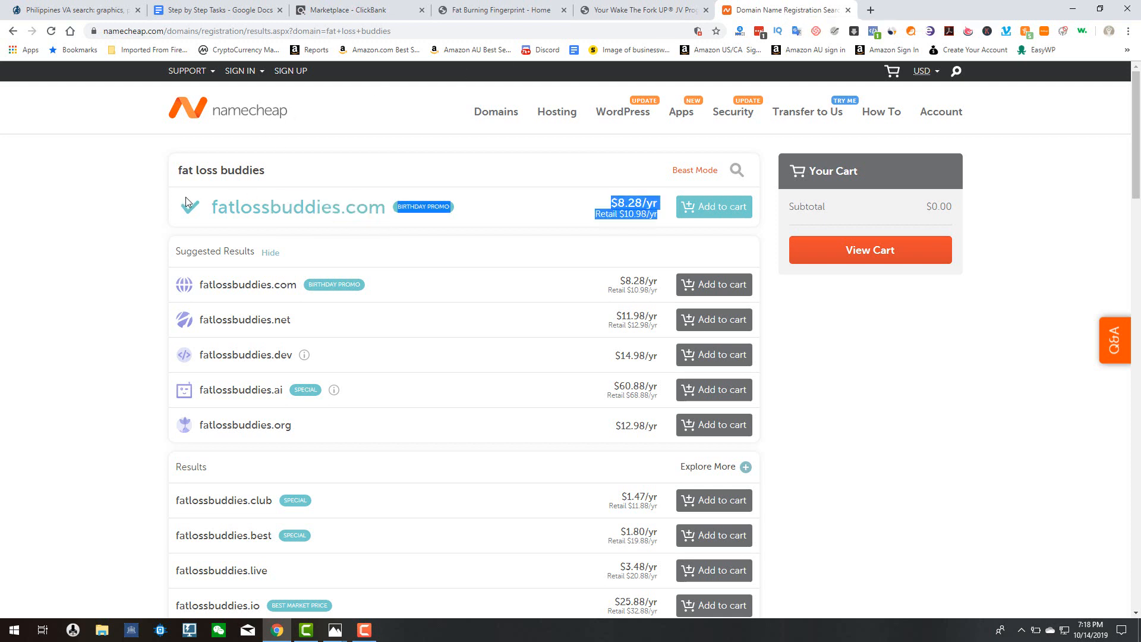
{"action": "double_click", "coordinate": [215, 206]}
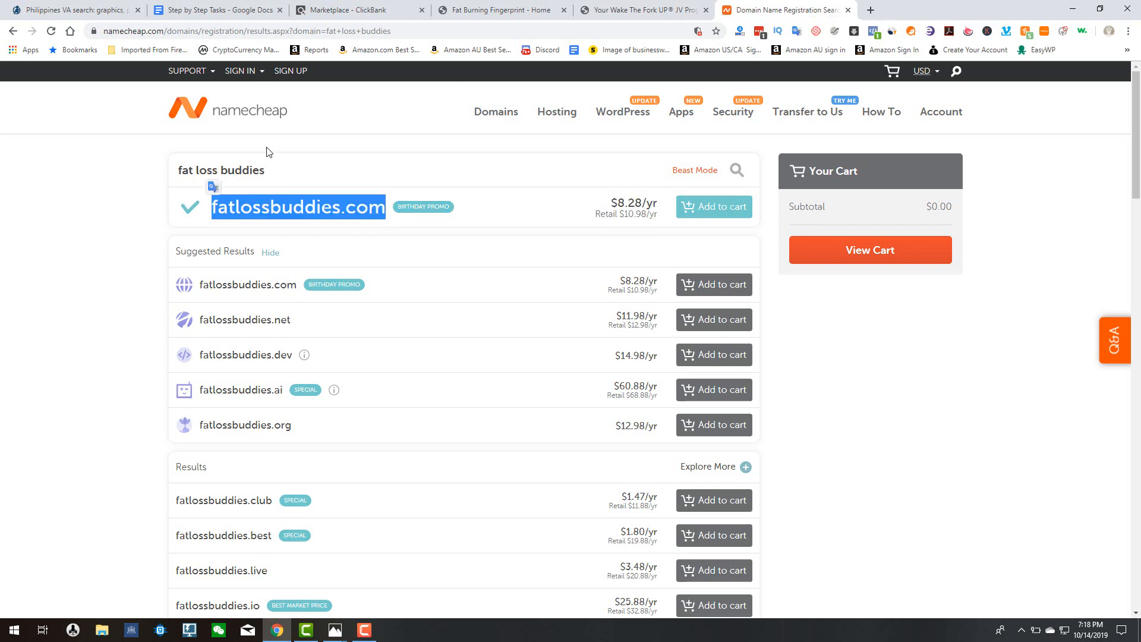
{"action": "left_click", "coordinate": [71, 360]}
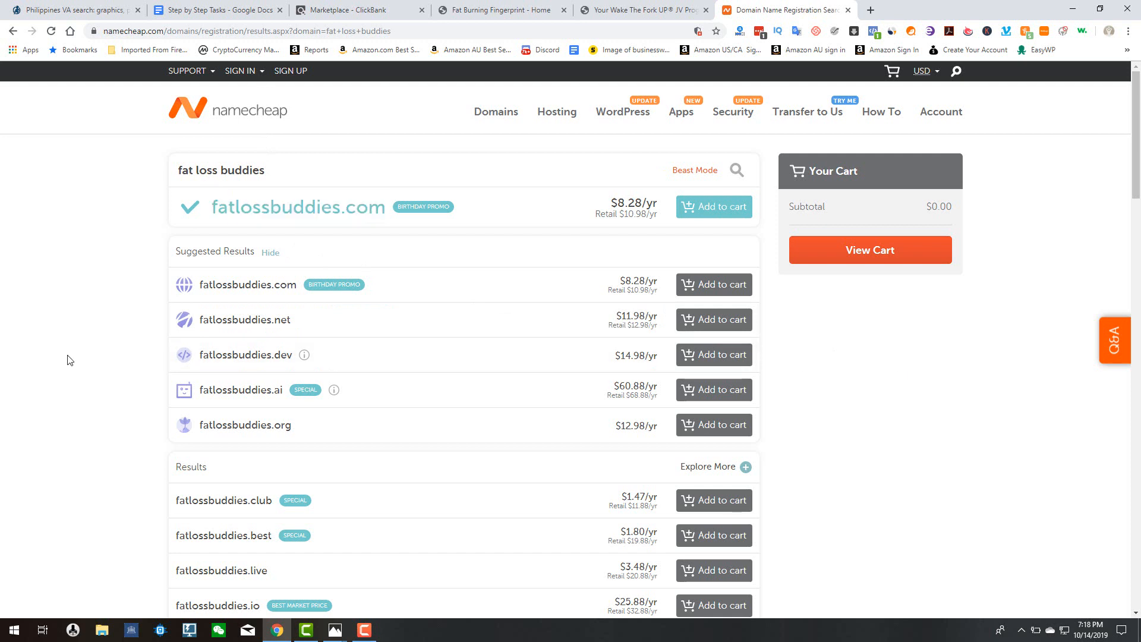
Step: Browse the suggested and alternative domain extensions for fatlossbuddies and return to the top of the results
{"action": "scroll", "coordinate": [379, 336], "scroll_direction": "down", "scroll_amount": 1}
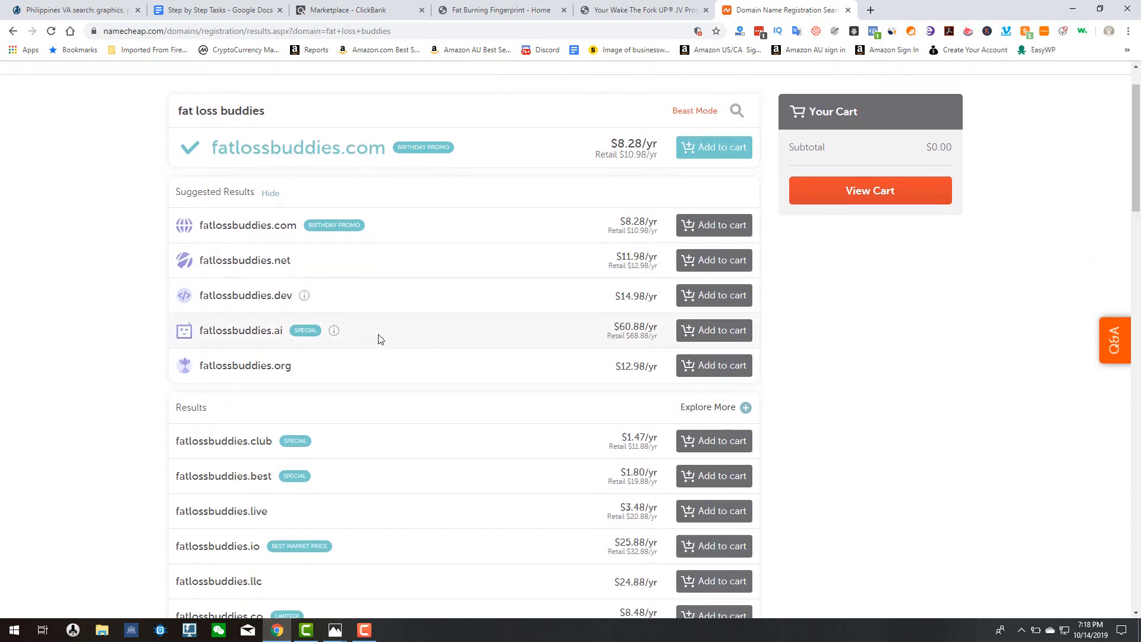
{"action": "scroll", "coordinate": [392, 339], "scroll_direction": "down", "scroll_amount": 1}
{"action": "scroll", "coordinate": [396, 341], "scroll_direction": "down", "scroll_amount": 1}
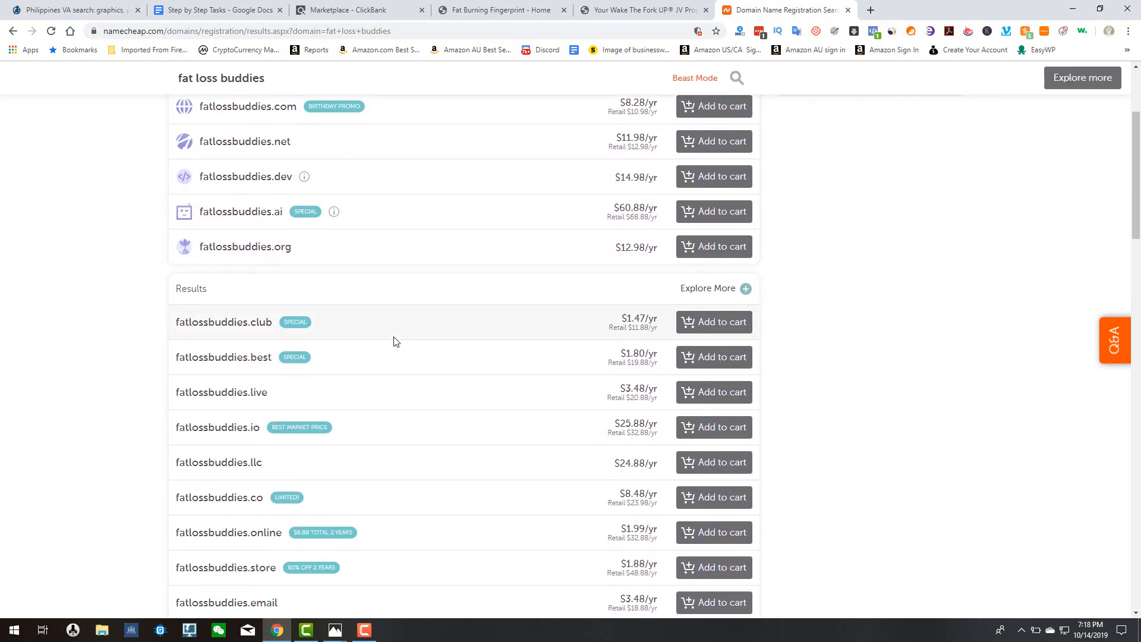
{"action": "scroll", "coordinate": [472, 359], "scroll_direction": "down", "scroll_amount": 1}
{"action": "scroll", "coordinate": [472, 360], "scroll_direction": "up", "scroll_amount": 2}
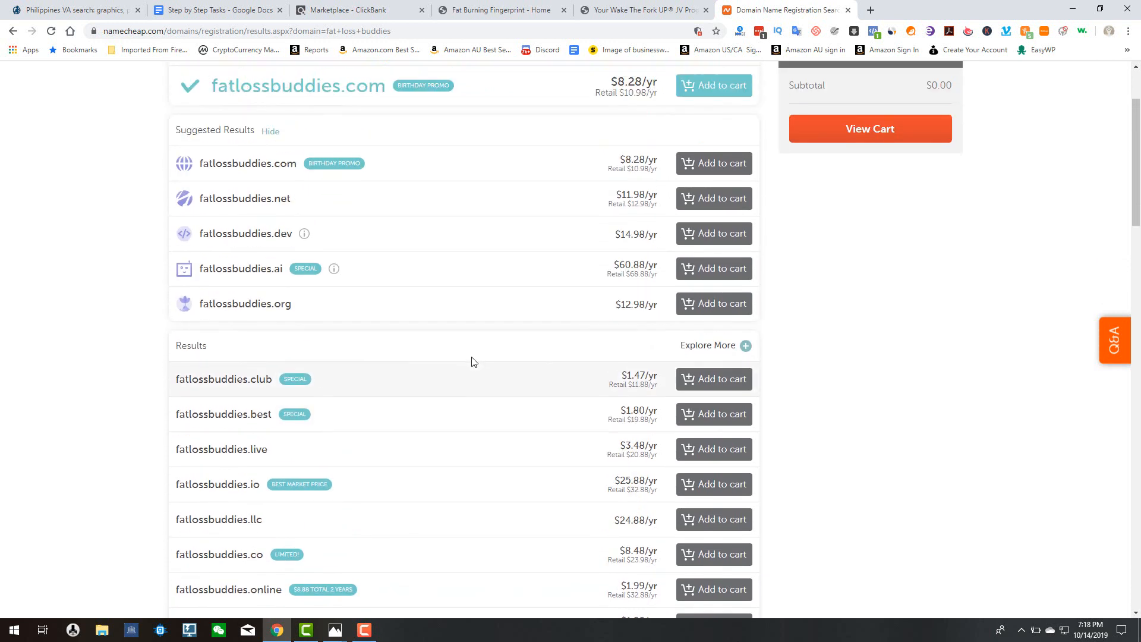
{"action": "scroll", "coordinate": [474, 362], "scroll_direction": "up", "scroll_amount": 2}
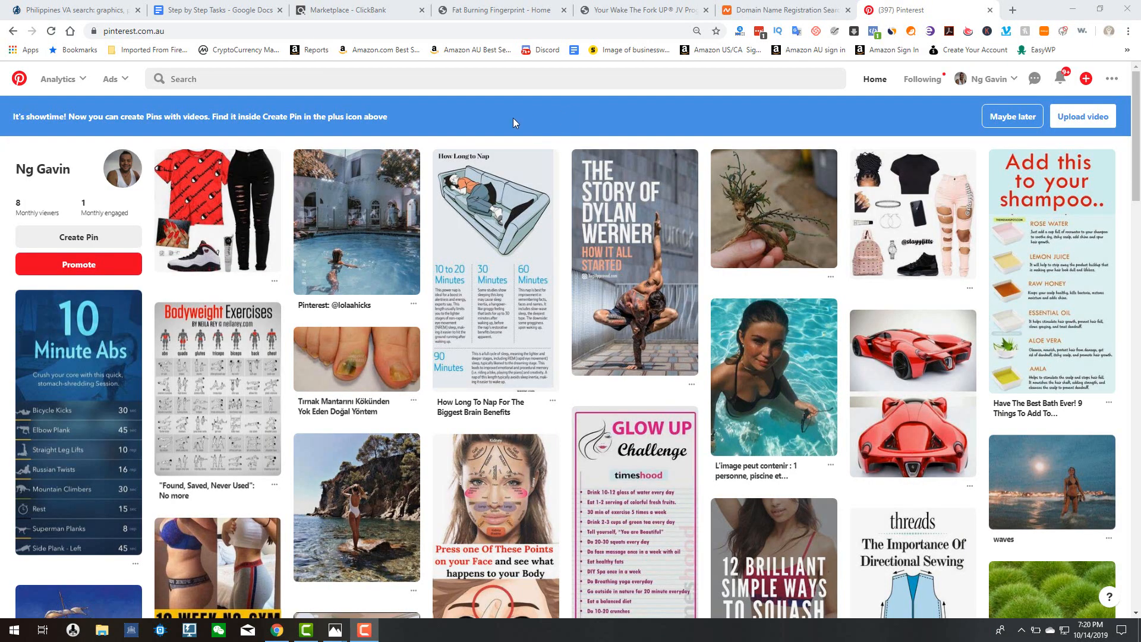
Step: Revisit the Namecheap results and the "Create a Pinterest account" task in the document, and browse the Pinterest home feed
{"action": "mouse_move", "coordinate": [360, 168]}
{"action": "left_click", "coordinate": [785, 10]}
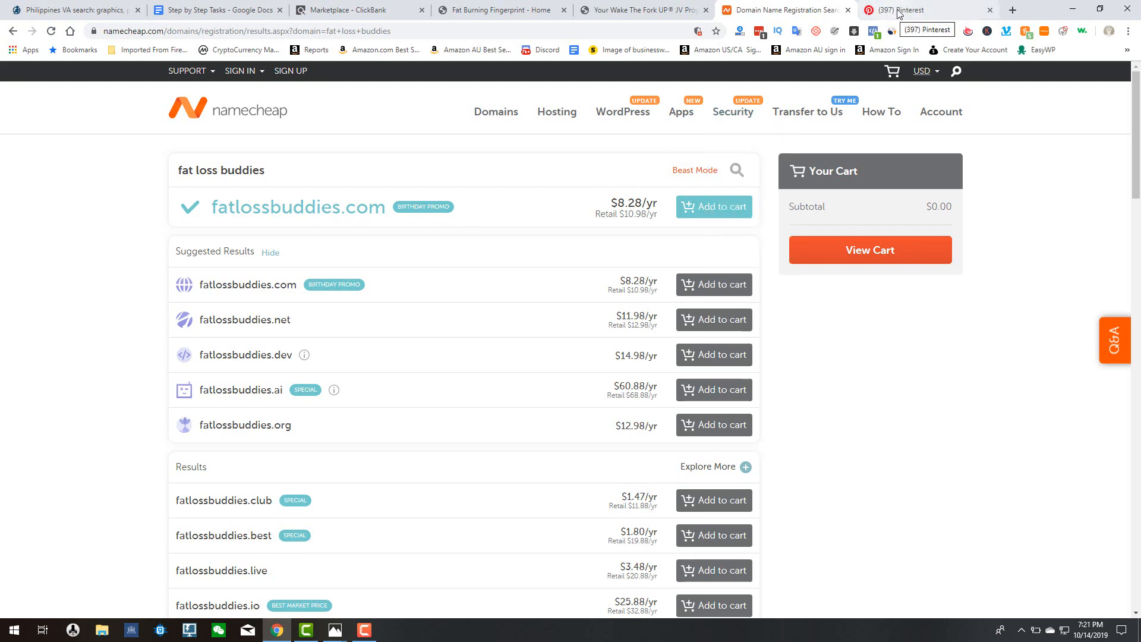
{"action": "left_click", "coordinate": [218, 10]}
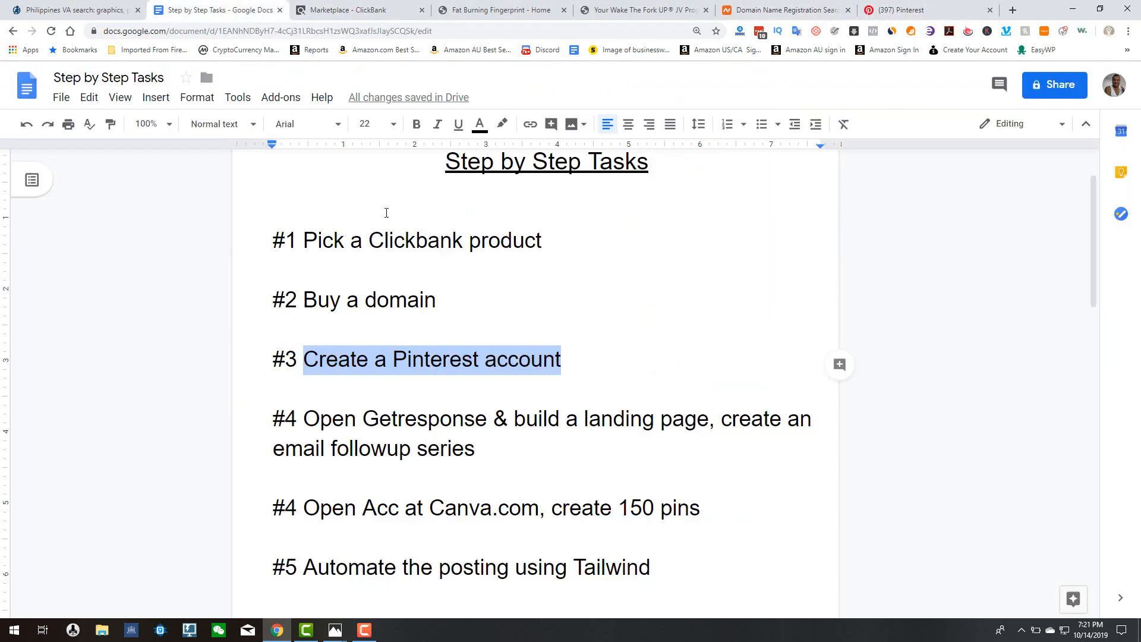
{"action": "left_click", "coordinate": [933, 9]}
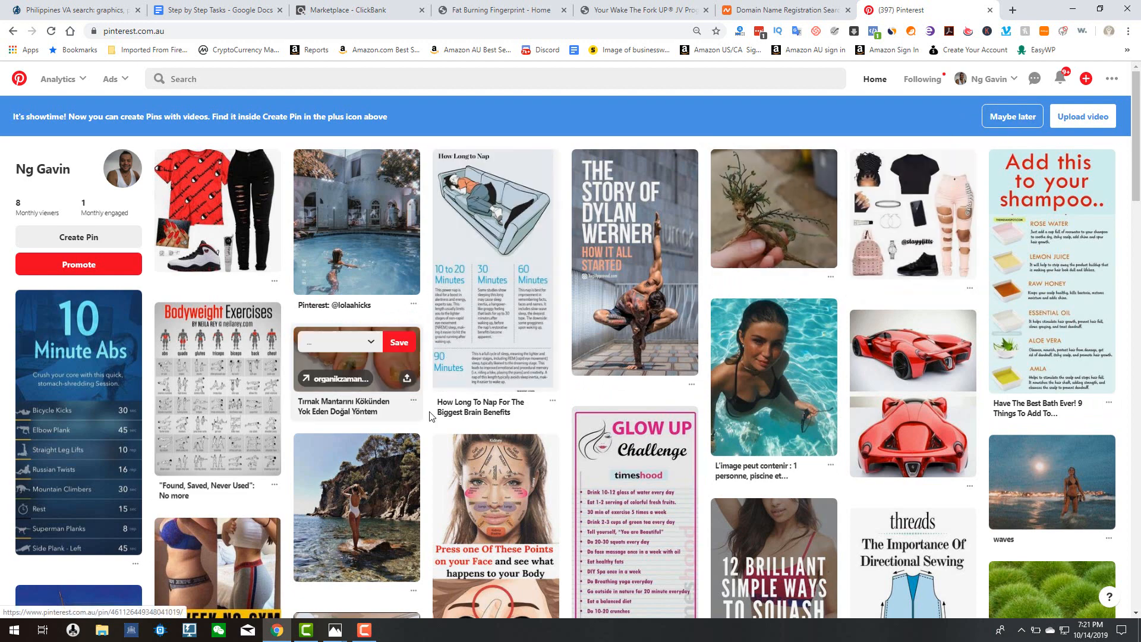
{"action": "scroll", "coordinate": [505, 364], "scroll_direction": "down", "scroll_amount": 4}
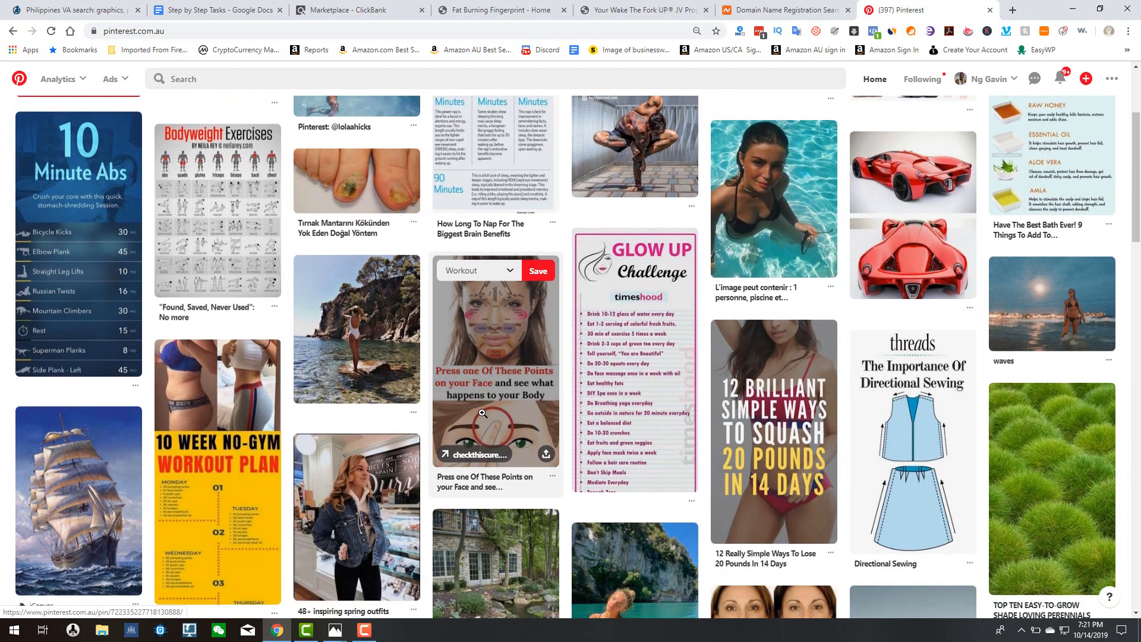
{"action": "scroll", "coordinate": [496, 399], "scroll_direction": "up", "scroll_amount": 3}
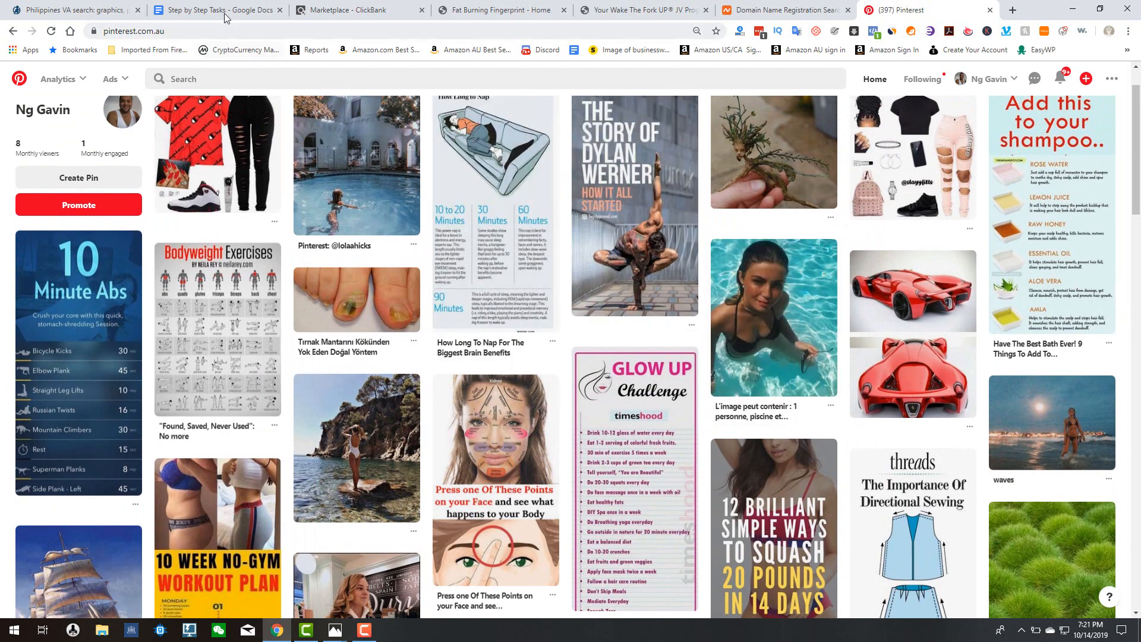
Step: Revisit the "Create a Pinterest account" task in the document, and view Pinterest's options for creating a pin or ad
{"action": "left_click", "coordinate": [217, 10]}
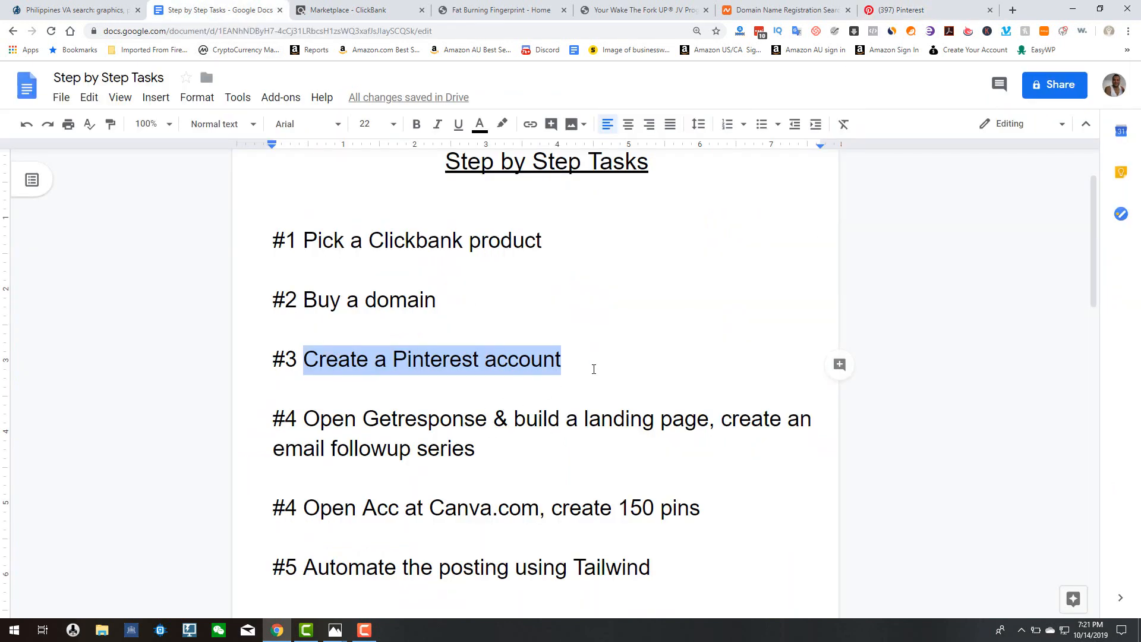
{"action": "left_click", "coordinate": [582, 361]}
{"action": "left_click", "coordinate": [900, 10]}
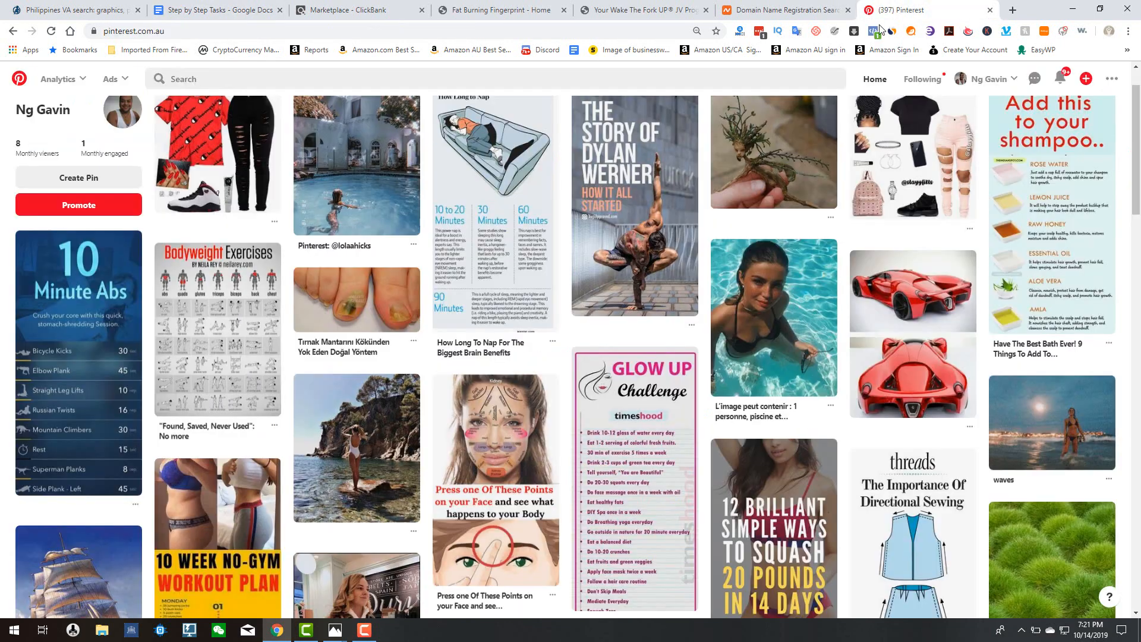
{"action": "scroll", "coordinate": [653, 216], "scroll_direction": "up", "scroll_amount": 1}
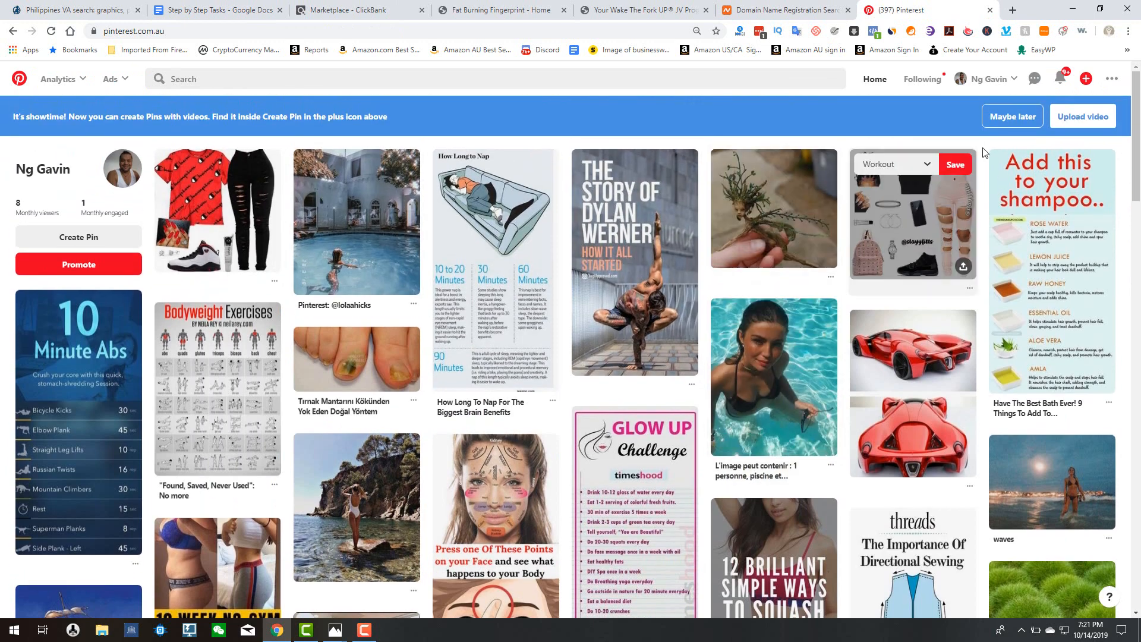
{"action": "left_click", "coordinate": [1085, 79]}
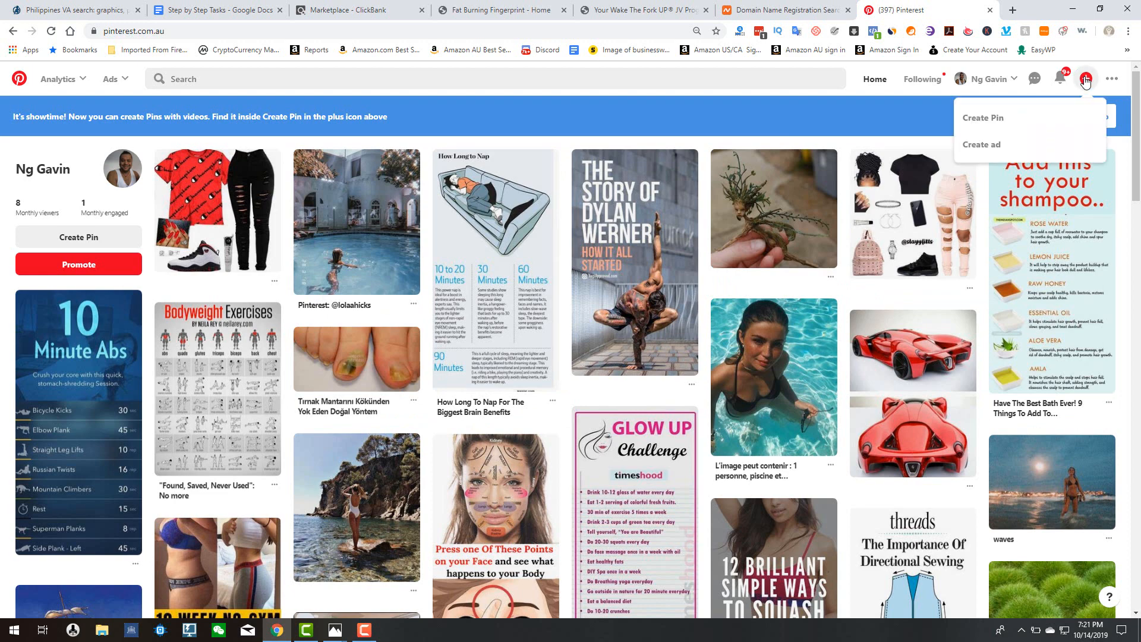
{"action": "left_click", "coordinate": [812, 118]}
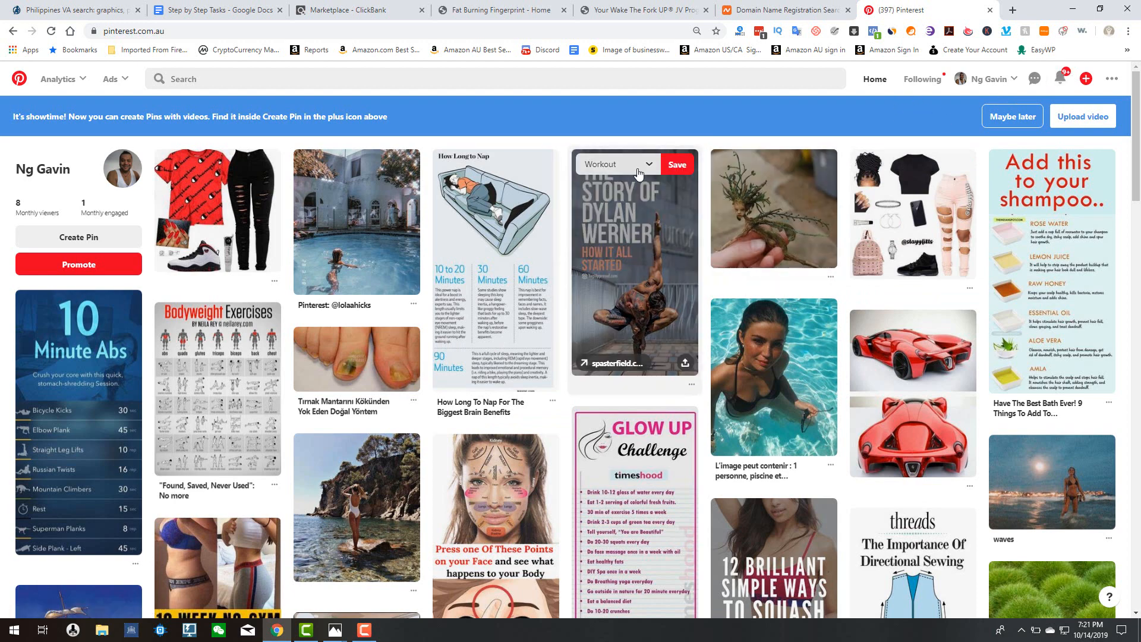
Step: Save several pins from the Pinterest home feed to the Workout board, including the trufashions.org outfit pin
{"action": "left_click", "coordinate": [677, 169]}
{"action": "scroll", "coordinate": [601, 371], "scroll_direction": "down", "scroll_amount": 4}
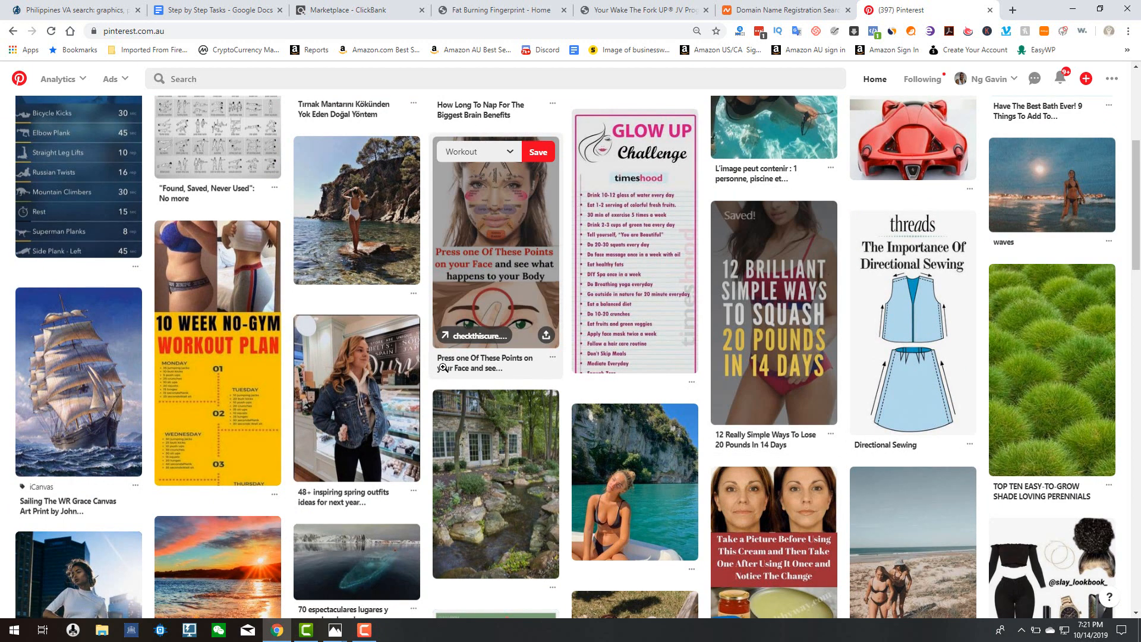
{"action": "scroll", "coordinate": [641, 423], "scroll_direction": "down", "scroll_amount": 3}
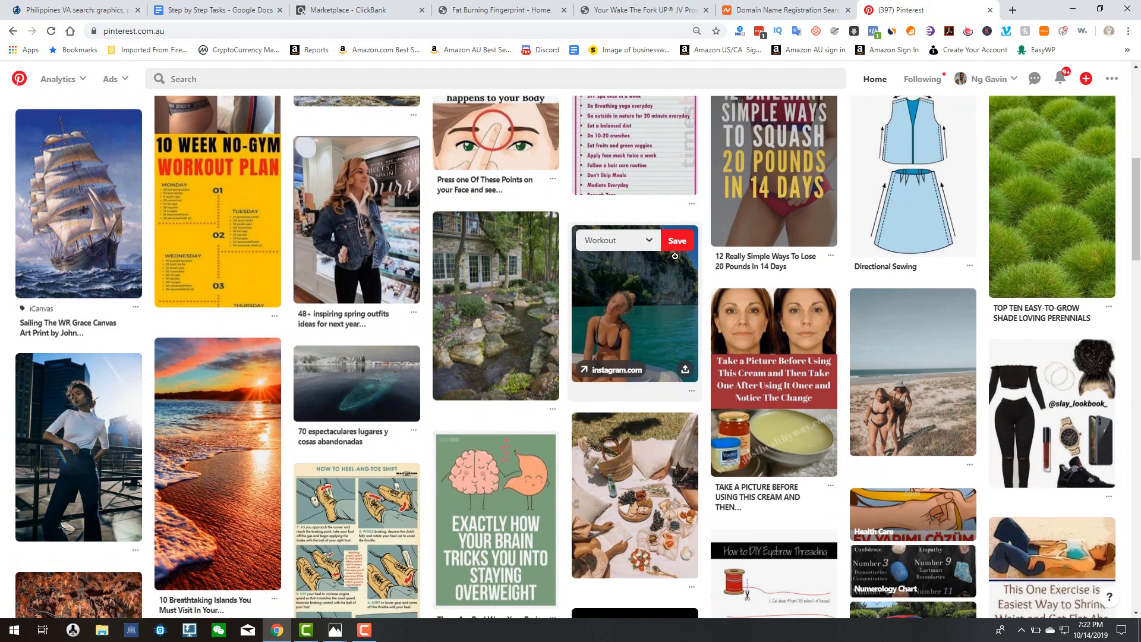
{"action": "left_click", "coordinate": [677, 240]}
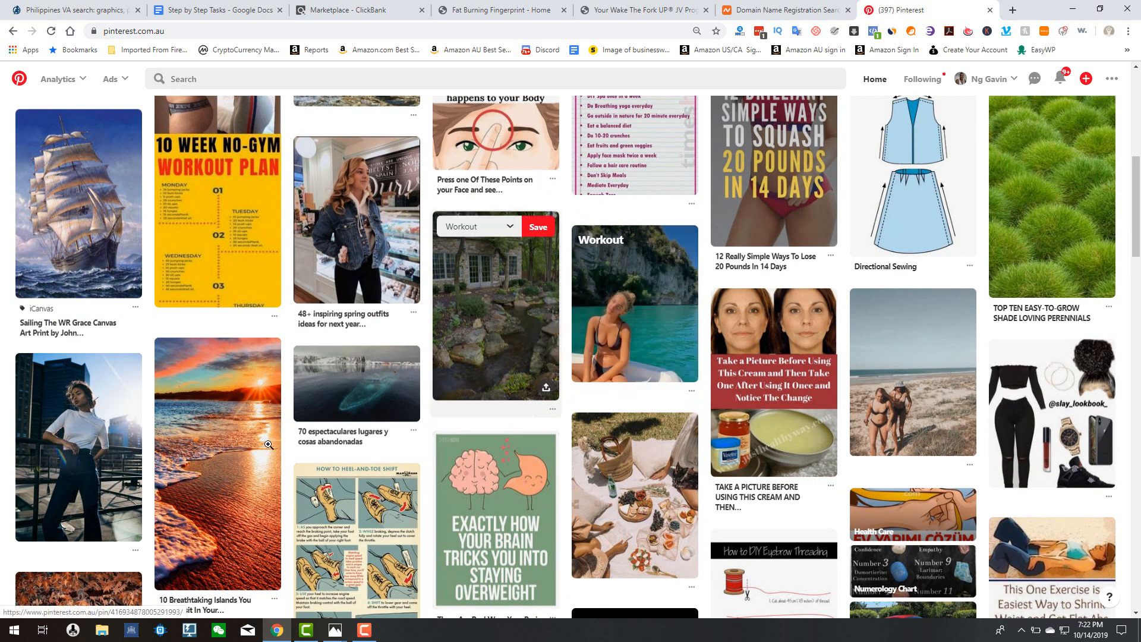
{"action": "left_click", "coordinate": [207, 469]}
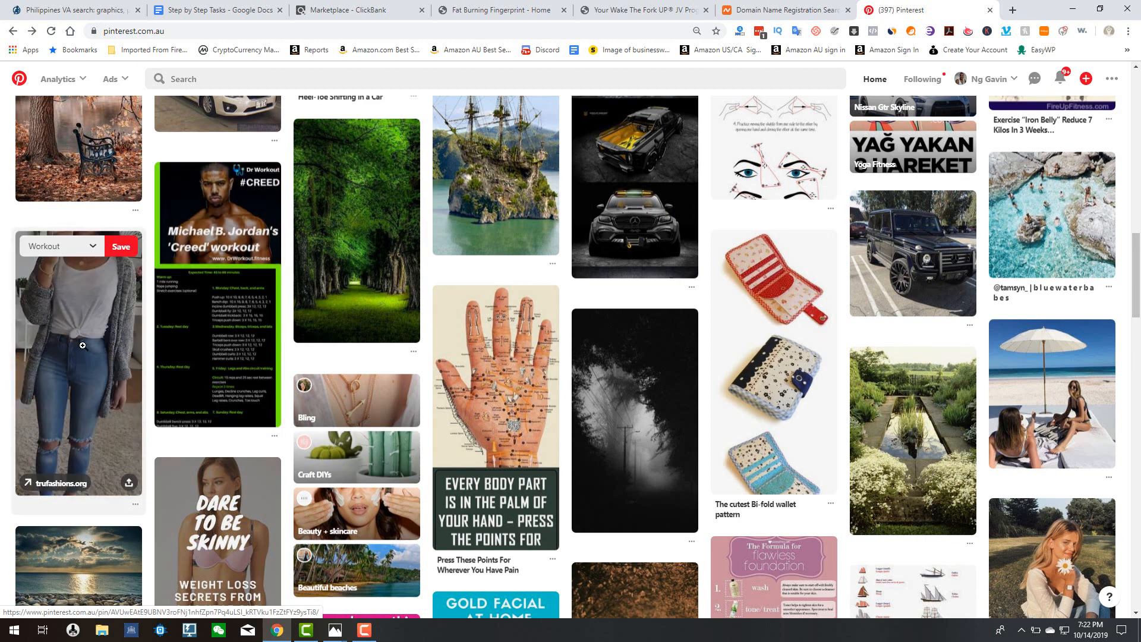
{"action": "left_click", "coordinate": [50, 360]}
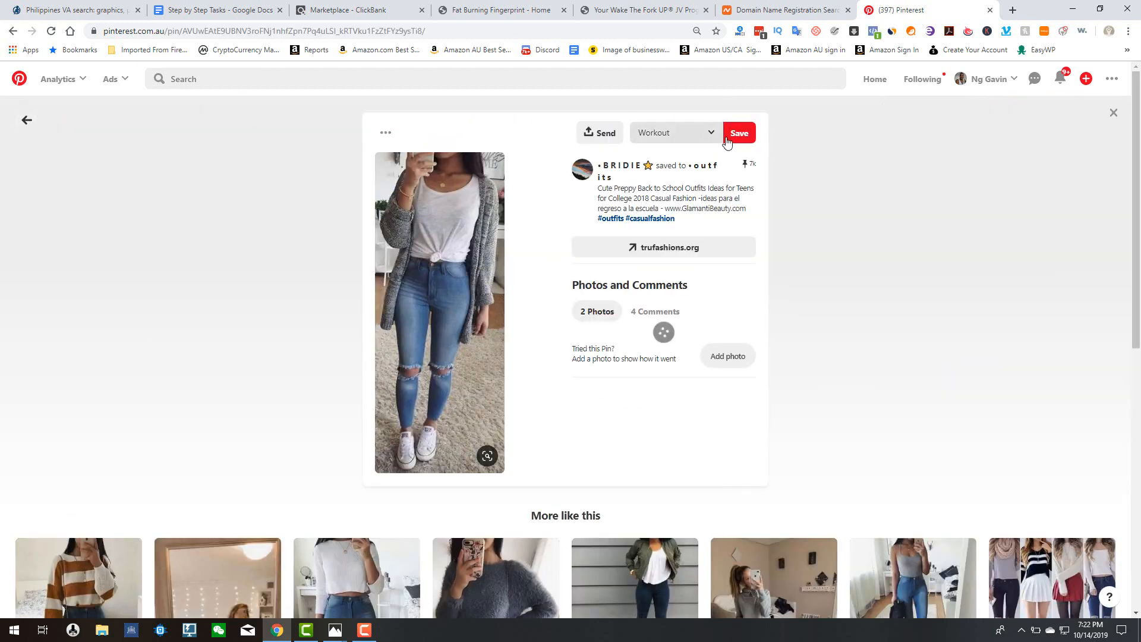
{"action": "left_click", "coordinate": [739, 134]}
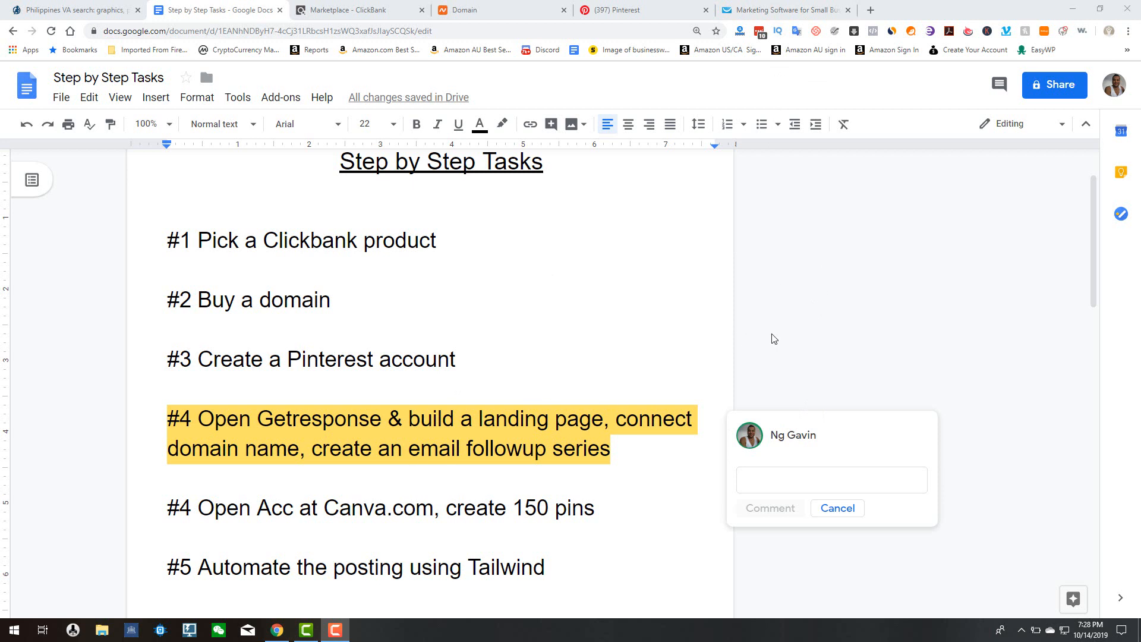
Step: Switch to the GetResponse site and look through its home page down to the footer and back
{"action": "left_click", "coordinate": [759, 13]}
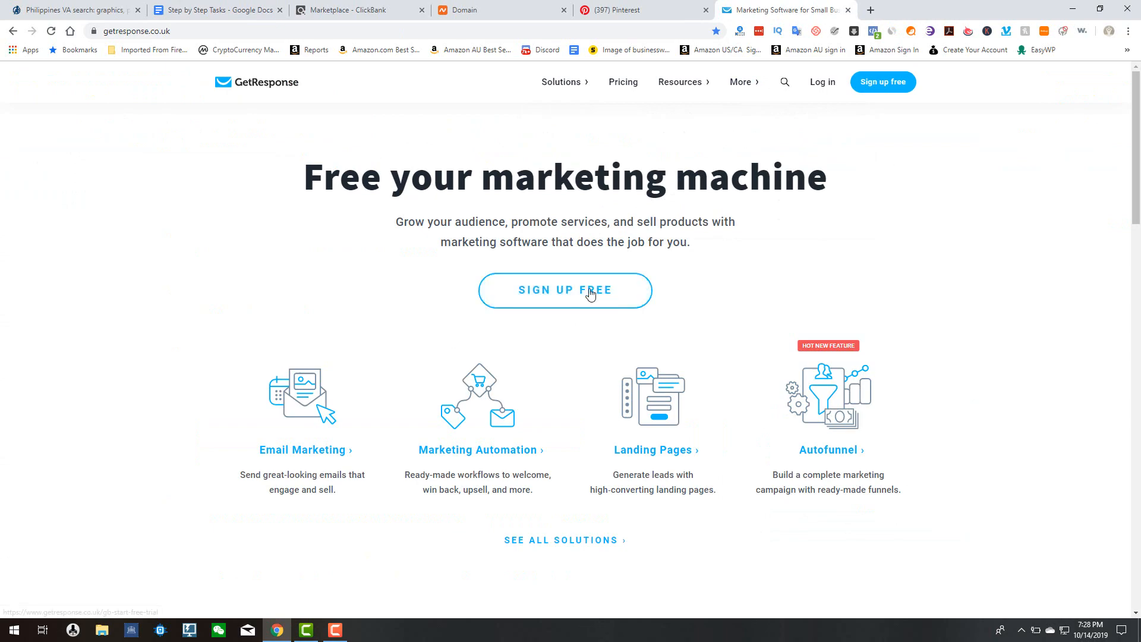
{"action": "scroll", "coordinate": [591, 293], "scroll_direction": "down", "scroll_amount": 7}
{"action": "scroll", "coordinate": [591, 292], "scroll_direction": "down", "scroll_amount": 15}
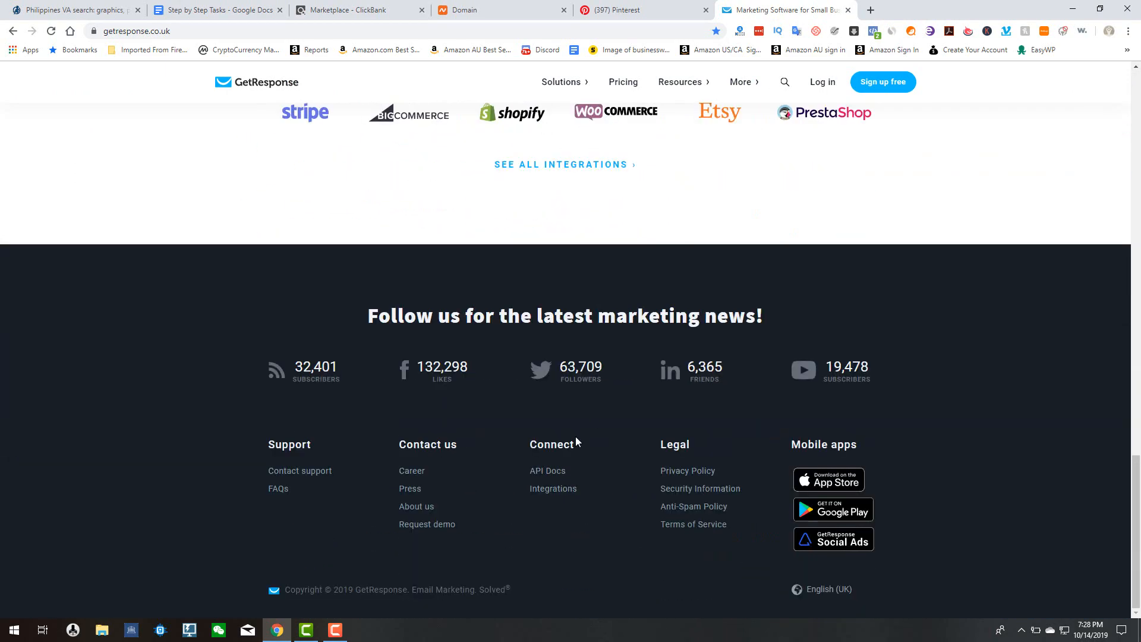
{"action": "scroll", "coordinate": [576, 438], "scroll_direction": "up", "scroll_amount": 20}
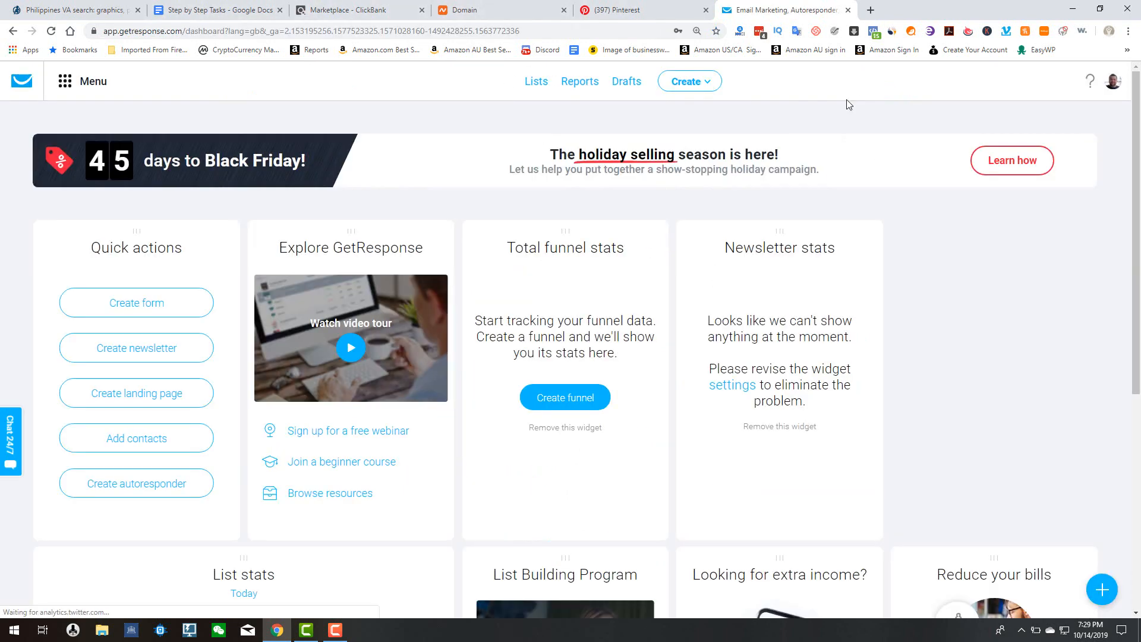
Step: Start a new landing page in GetResponse and show the templates for building from scratch
{"action": "left_click", "coordinate": [70, 88]}
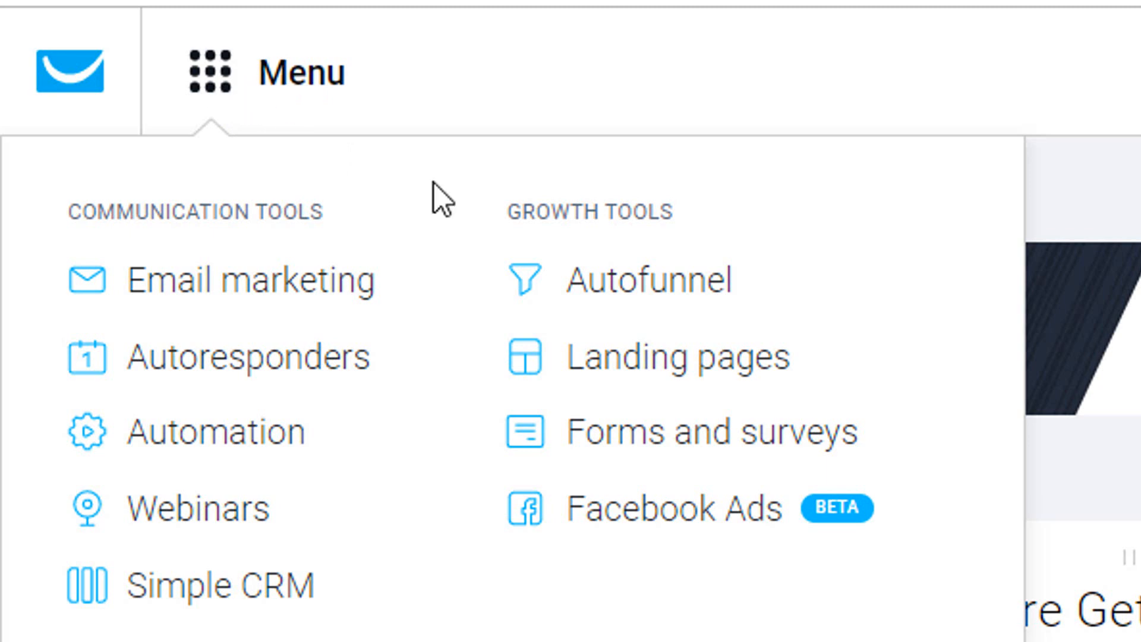
{"action": "left_click", "coordinate": [622, 372]}
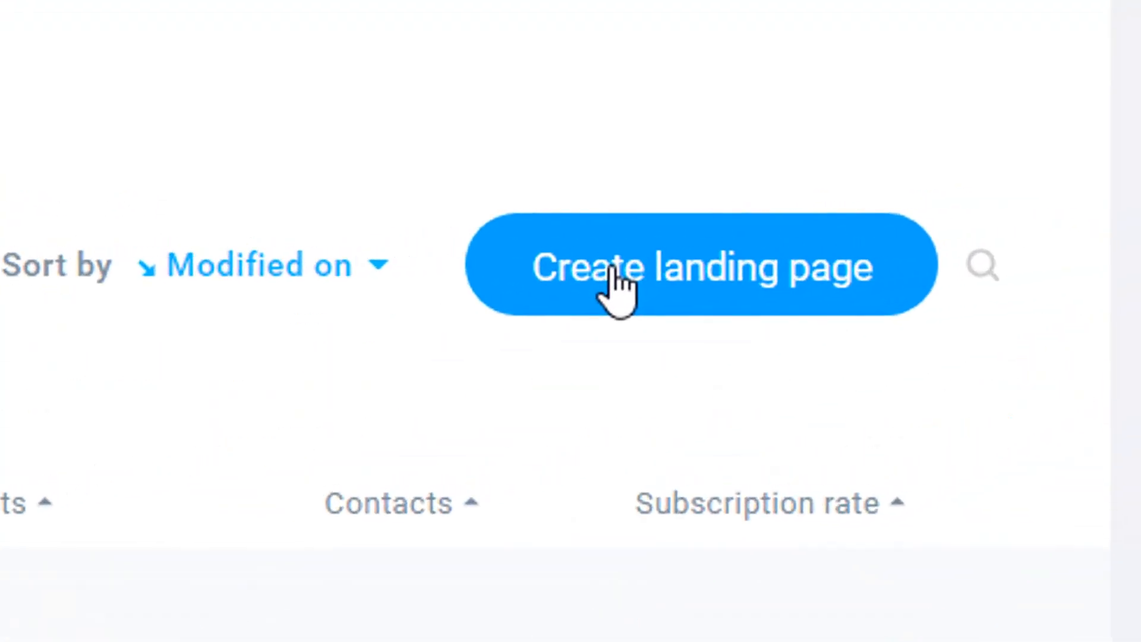
{"action": "left_click", "coordinate": [618, 280]}
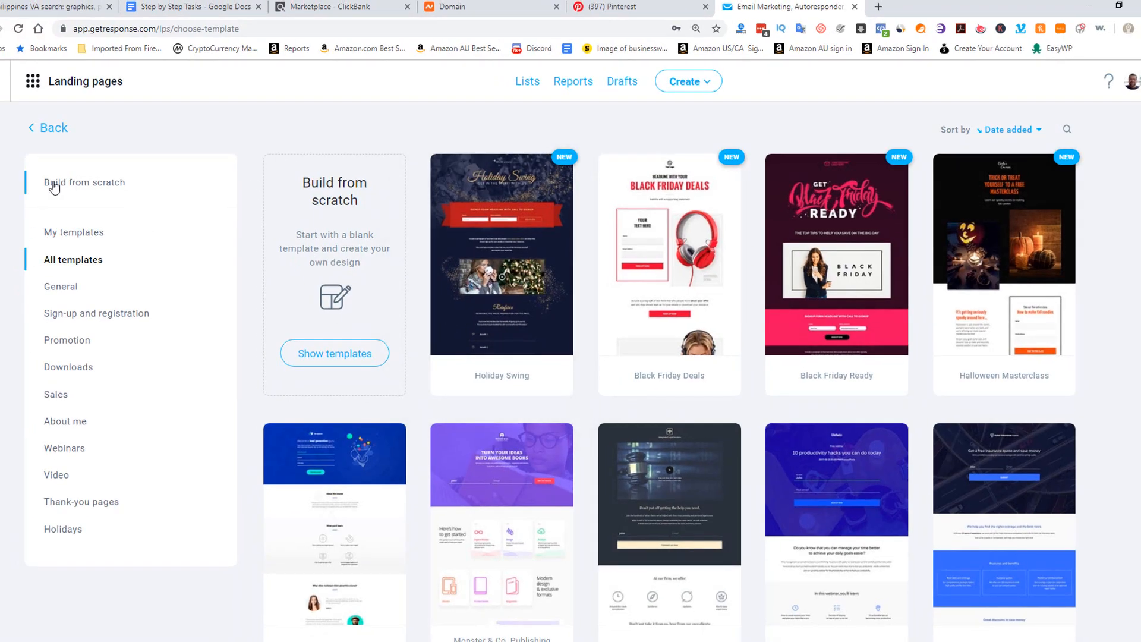
{"action": "left_click", "coordinate": [95, 182]}
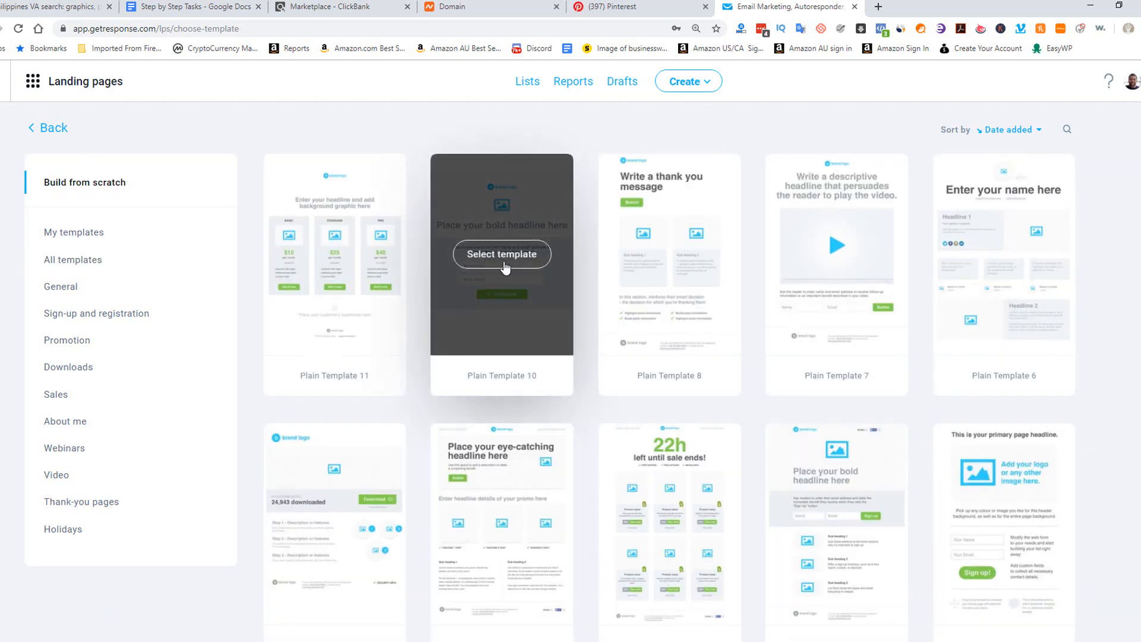
Step: Select Plain Template 10 and name the landing page "test 2"
{"action": "left_click", "coordinate": [505, 261]}
{"action": "left_click", "coordinate": [437, 192]}
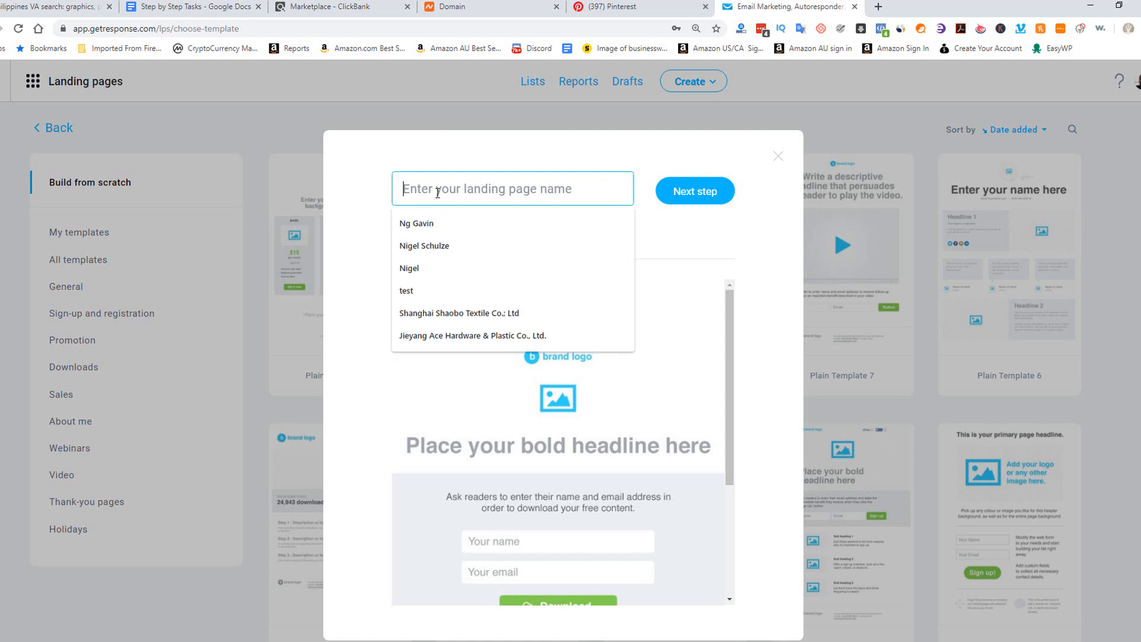
{"action": "type", "text": "tets"}
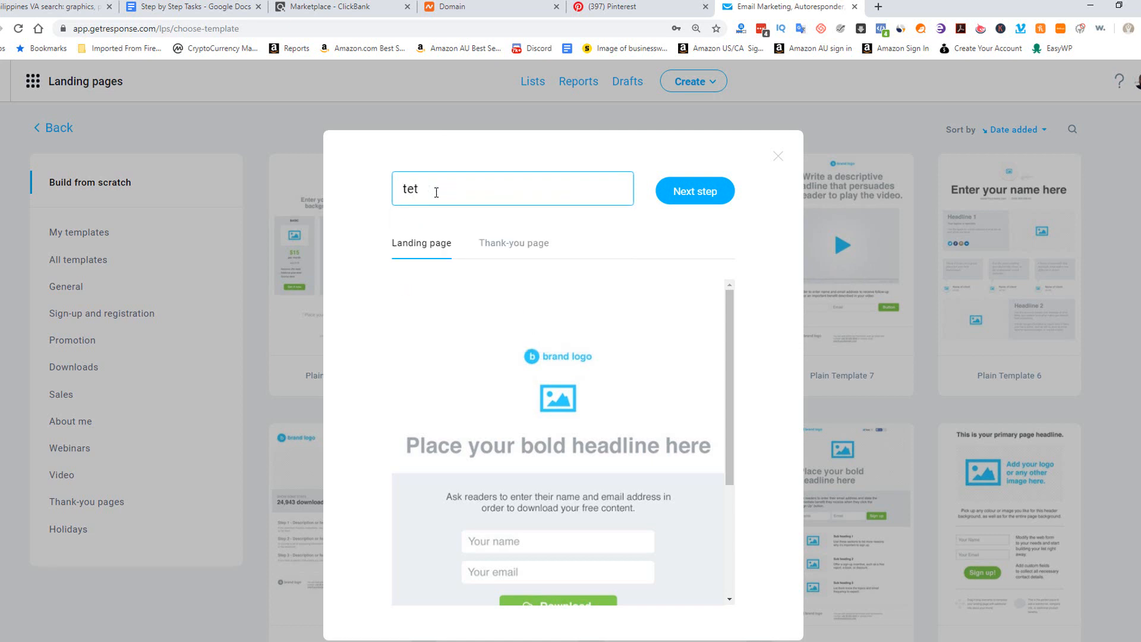
{"action": "key", "text": "BackSpace"}
{"action": "type", "text": "st 2"}
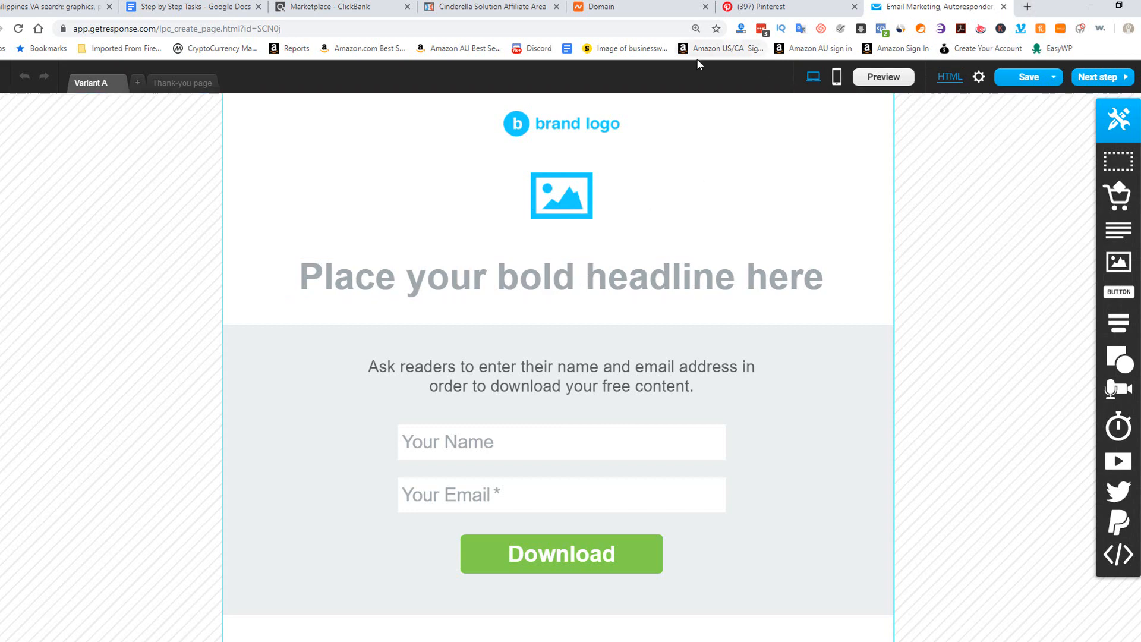
Step: Open BigSpy in a new browser tab, search its Facebook ads for "diet", and browse the ads found
{"action": "left_click", "coordinate": [1027, 6]}
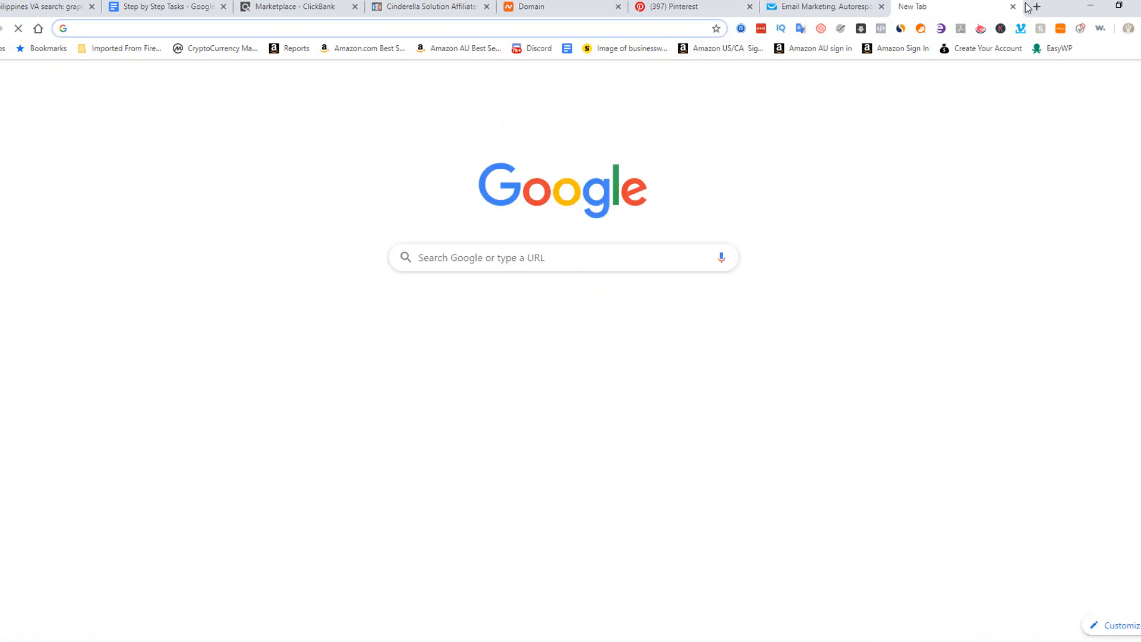
{"action": "type", "text": "bigs"}
{"action": "key", "text": "Return"}
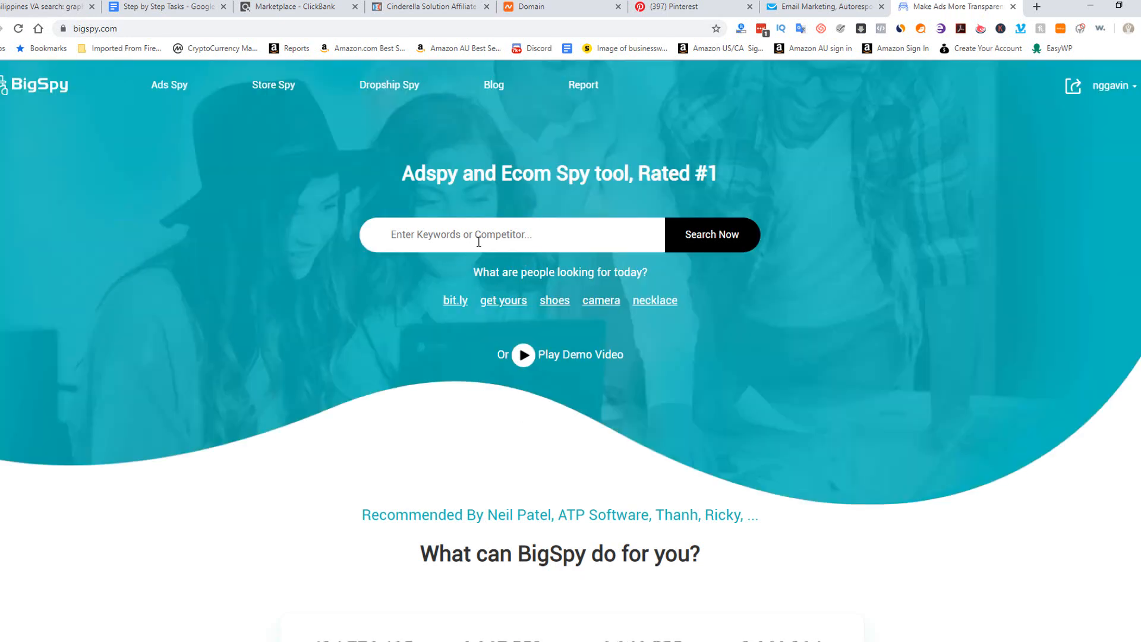
{"action": "left_click", "coordinate": [479, 241]}
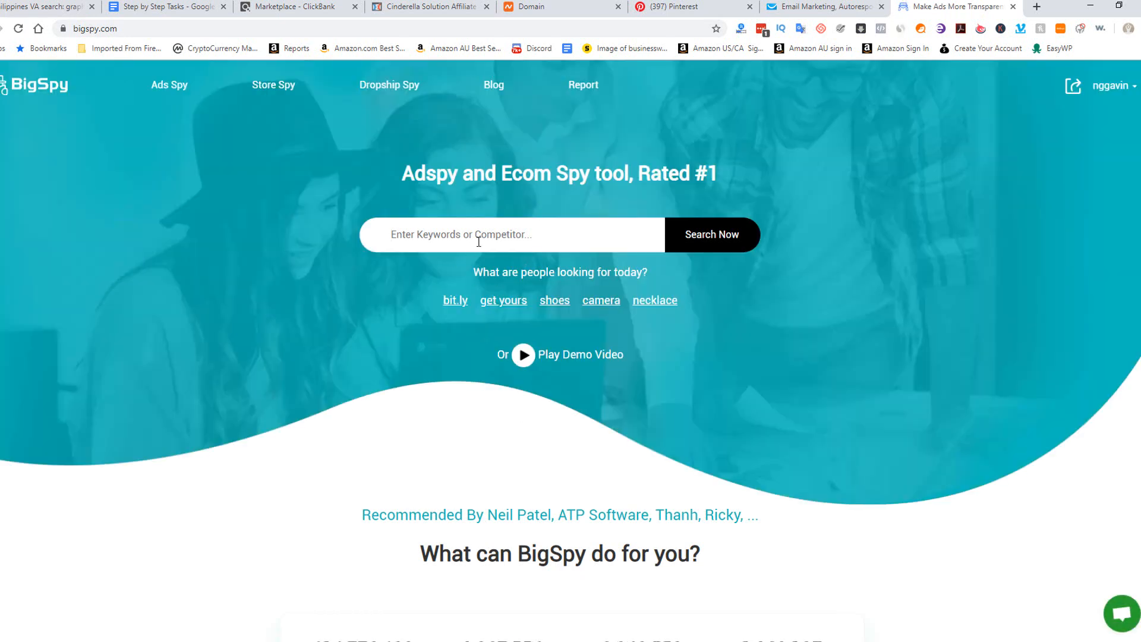
{"action": "type", "text": "diet"}
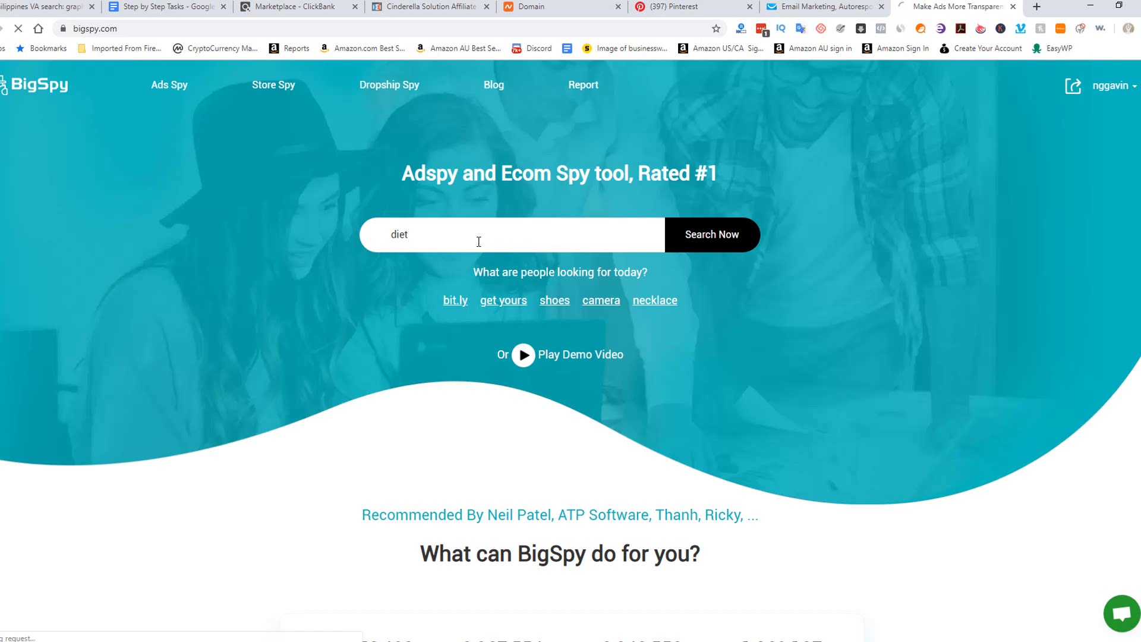
{"action": "key", "text": "Return"}
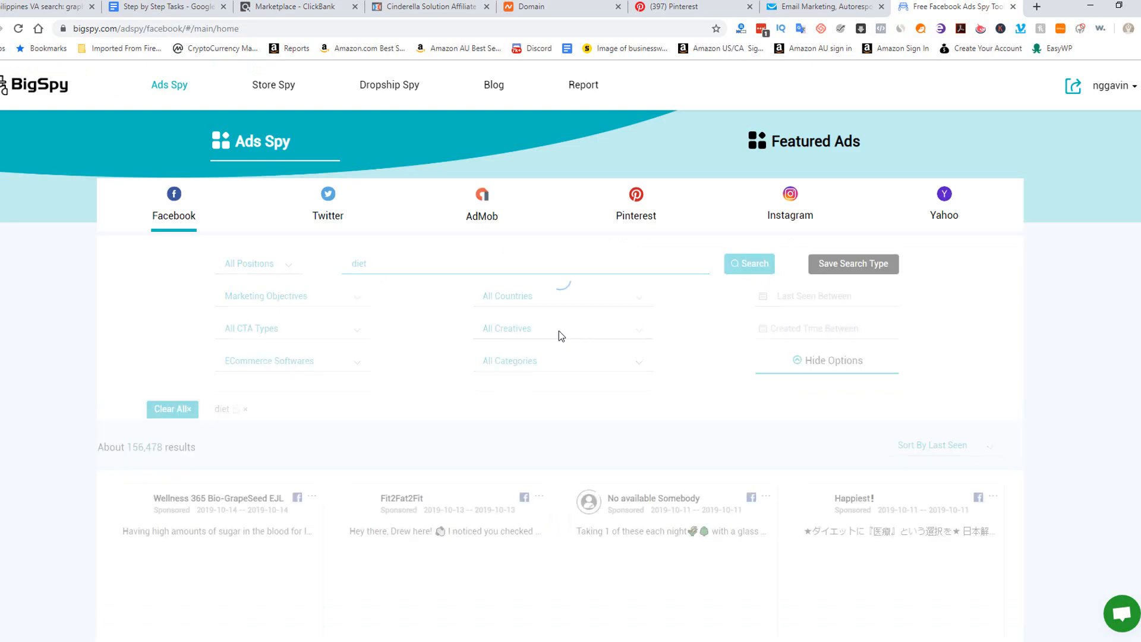
{"action": "scroll", "coordinate": [559, 331], "scroll_direction": "down", "scroll_amount": 2}
{"action": "scroll", "coordinate": [558, 330], "scroll_direction": "down", "scroll_amount": 12}
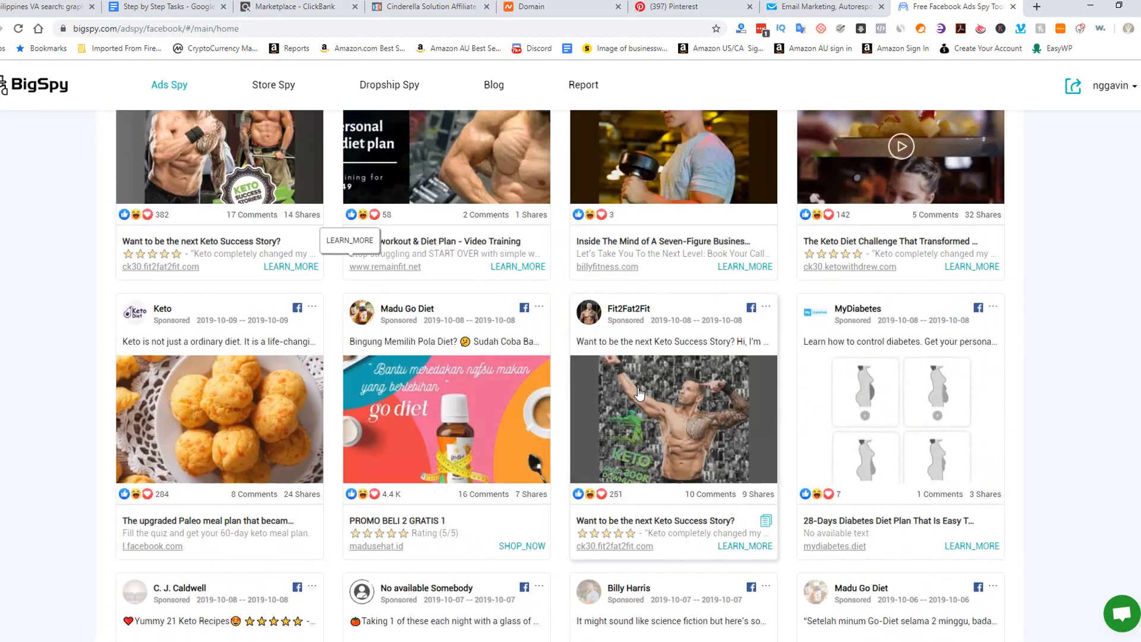
{"action": "scroll", "coordinate": [520, 374], "scroll_direction": "up", "scroll_amount": 15}
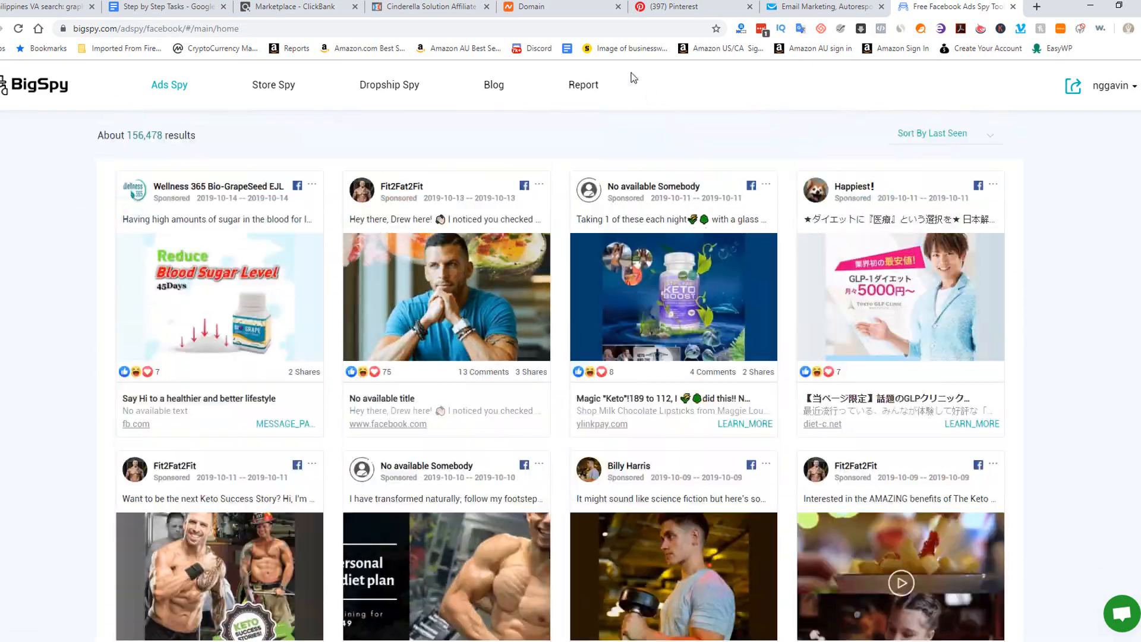
Step: Open the Cinderella Solution sales page from its affiliate page and capture the pink headline banner with Lightscreen
{"action": "left_click", "coordinate": [430, 10]}
{"action": "left_click", "coordinate": [178, 497]}
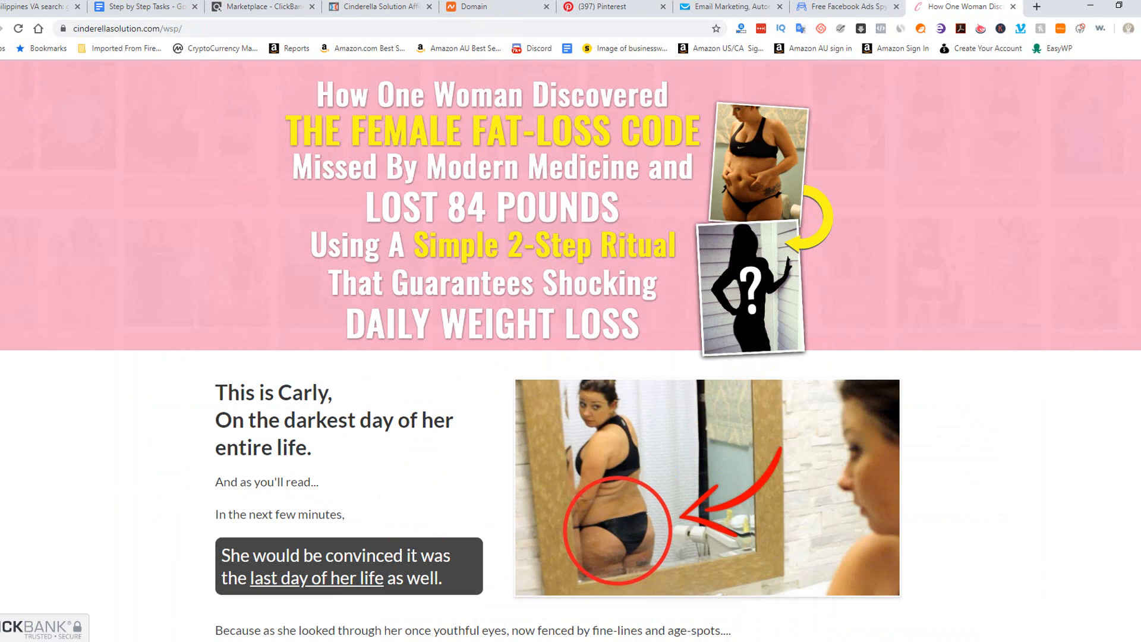
{"action": "left_click", "coordinate": [152, 641]}
{"action": "left_click", "coordinate": [766, 170]}
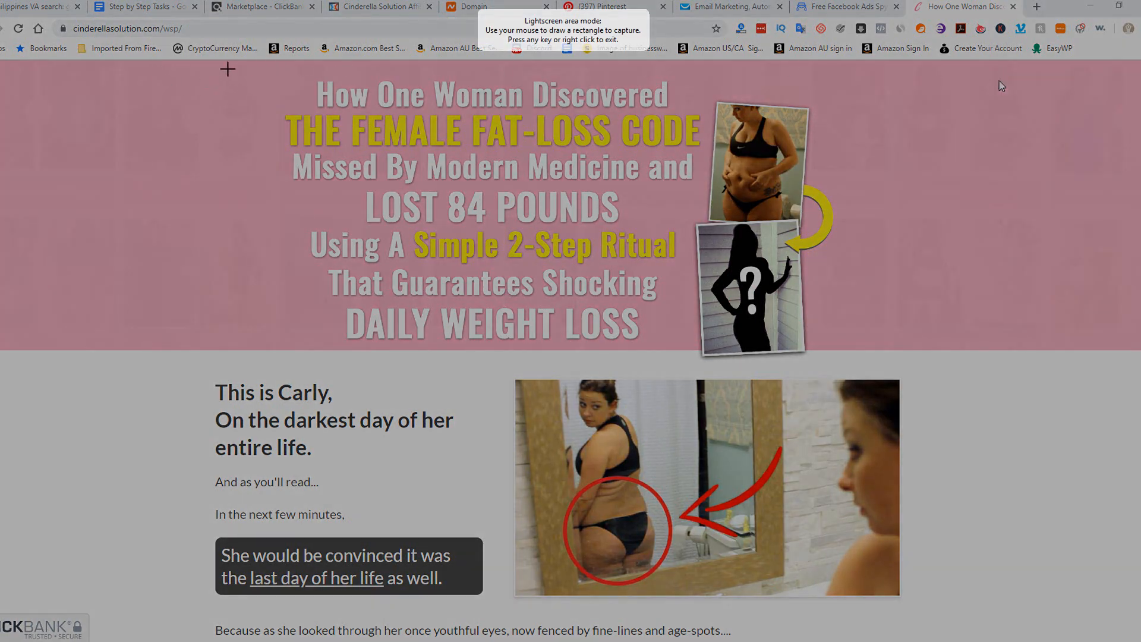
{"action": "left_click_drag", "start_coordinate": [227, 63], "coordinate": [854, 372]}
Step: Clear the placeholder header content on the GetResponse landing page and insert the captured headline banner above the sign-up form
{"action": "left_click_drag", "start_coordinate": [230, 219], "coordinate": [267, 218]}
{"action": "left_click_drag", "start_coordinate": [561, 372], "coordinate": [561, 373]}
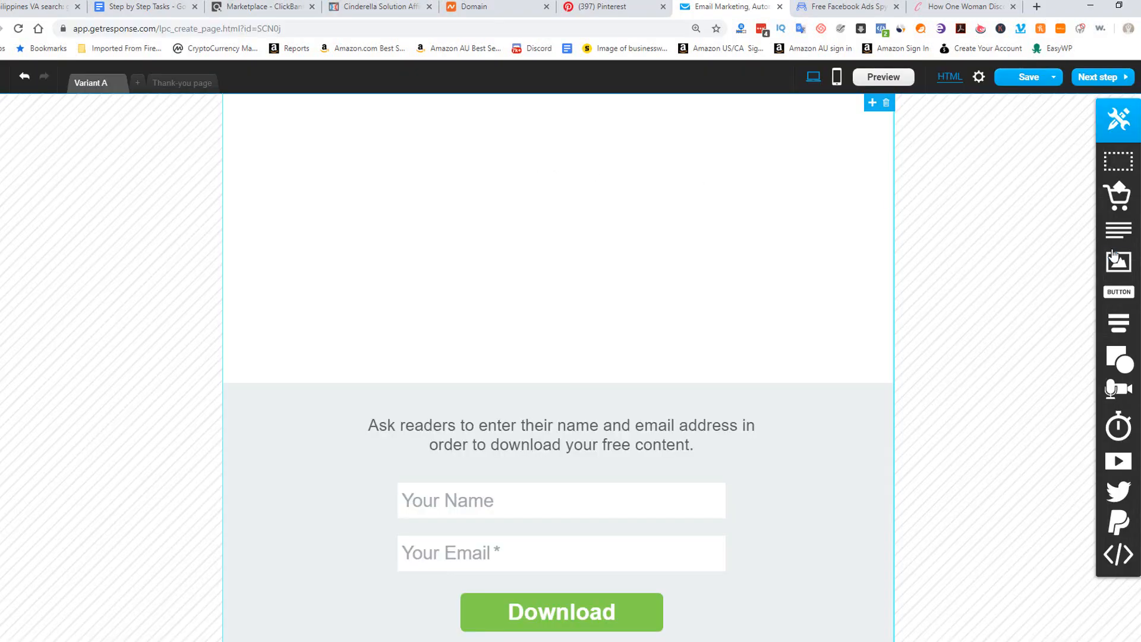
{"action": "left_click_drag", "start_coordinate": [1117, 263], "coordinate": [580, 181]}
{"action": "left_click", "coordinate": [586, 217]}
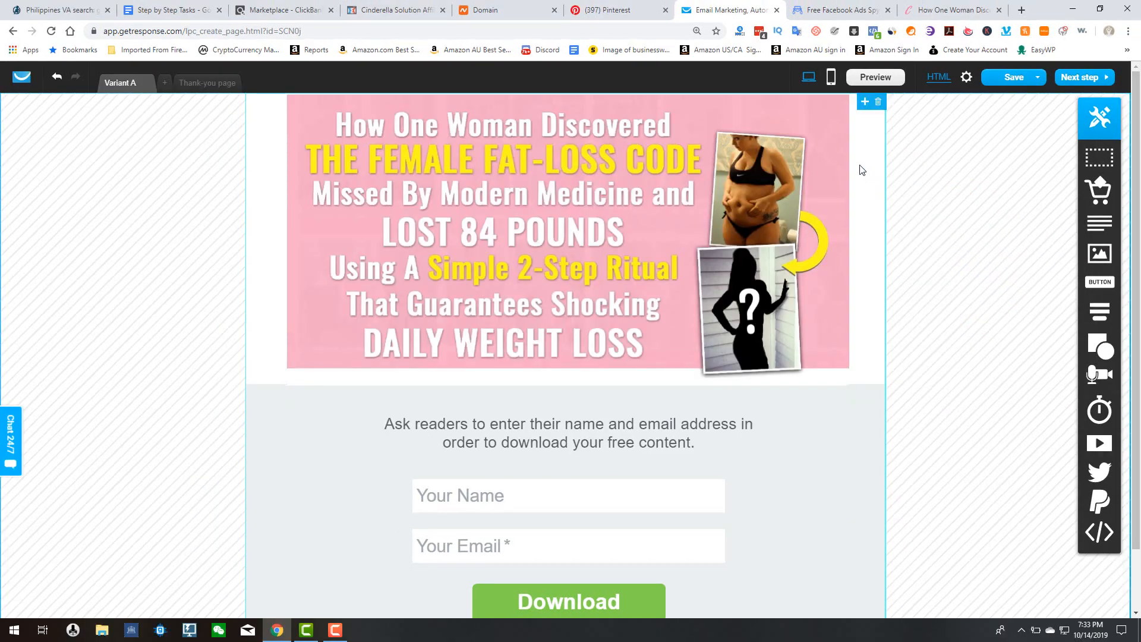
Step: Create the mobile version of the landing page and move the headline banner above the sign-up form, then return to the desktop layout
{"action": "scroll", "coordinate": [693, 490], "scroll_direction": "down", "scroll_amount": 1}
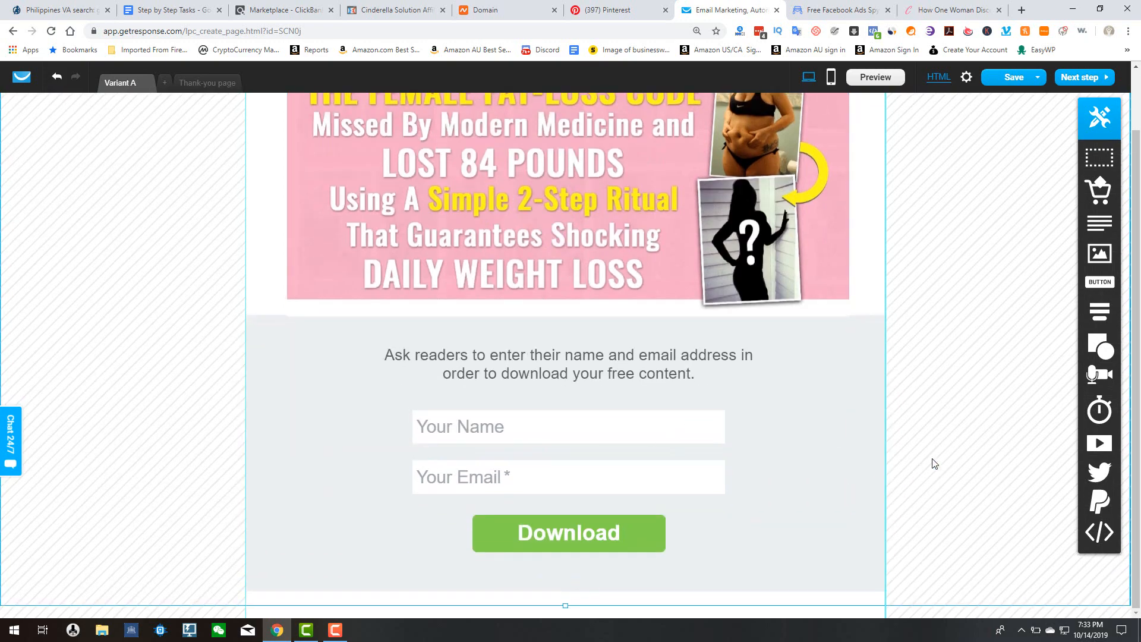
{"action": "scroll", "coordinate": [854, 448], "scroll_direction": "up", "scroll_amount": 1}
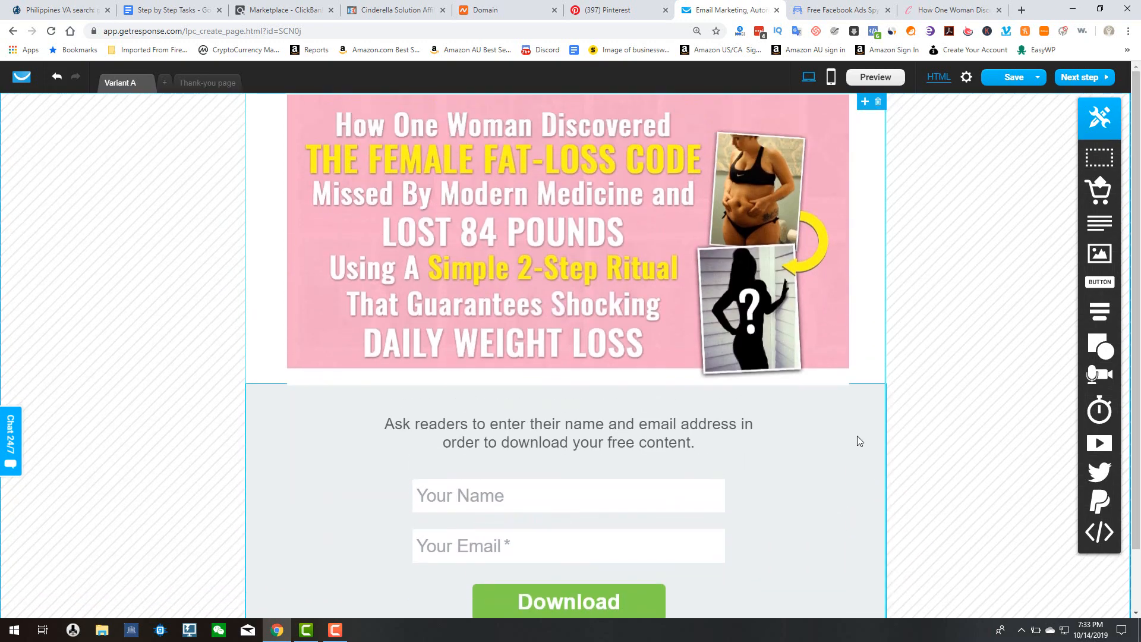
{"action": "left_click", "coordinate": [833, 77]}
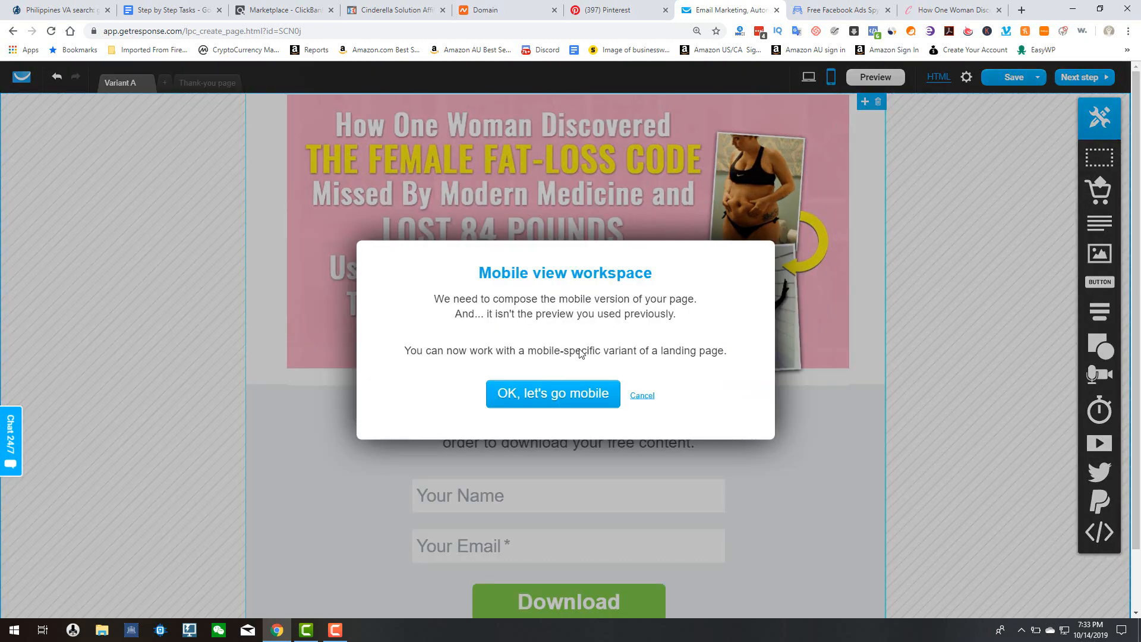
{"action": "left_click", "coordinate": [537, 390]}
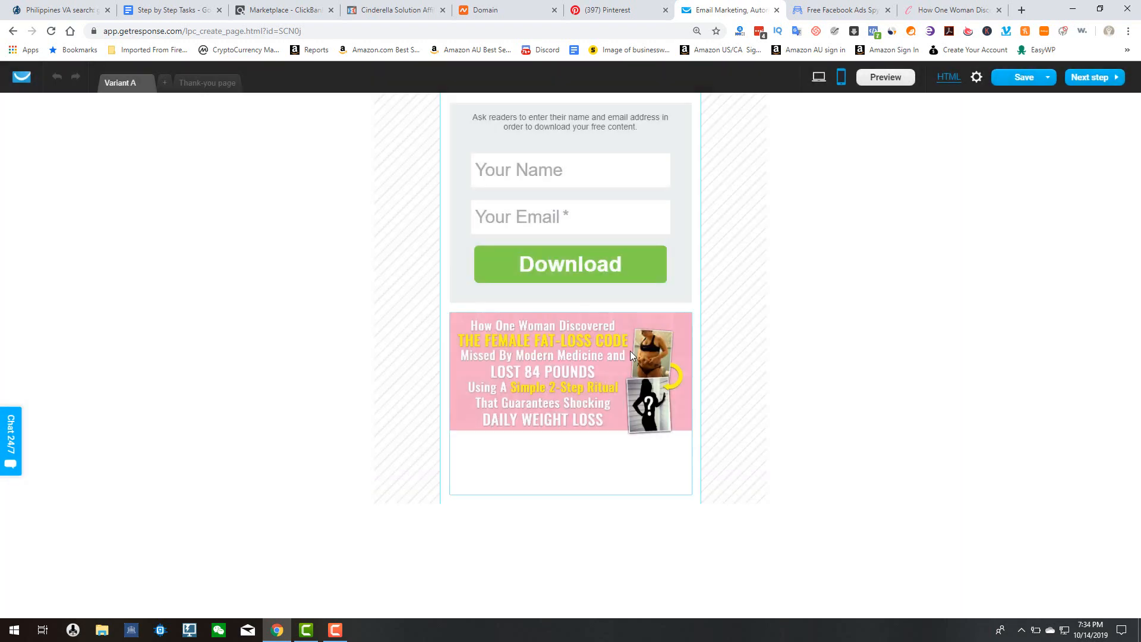
{"action": "left_click_drag", "start_coordinate": [629, 360], "coordinate": [625, 165]}
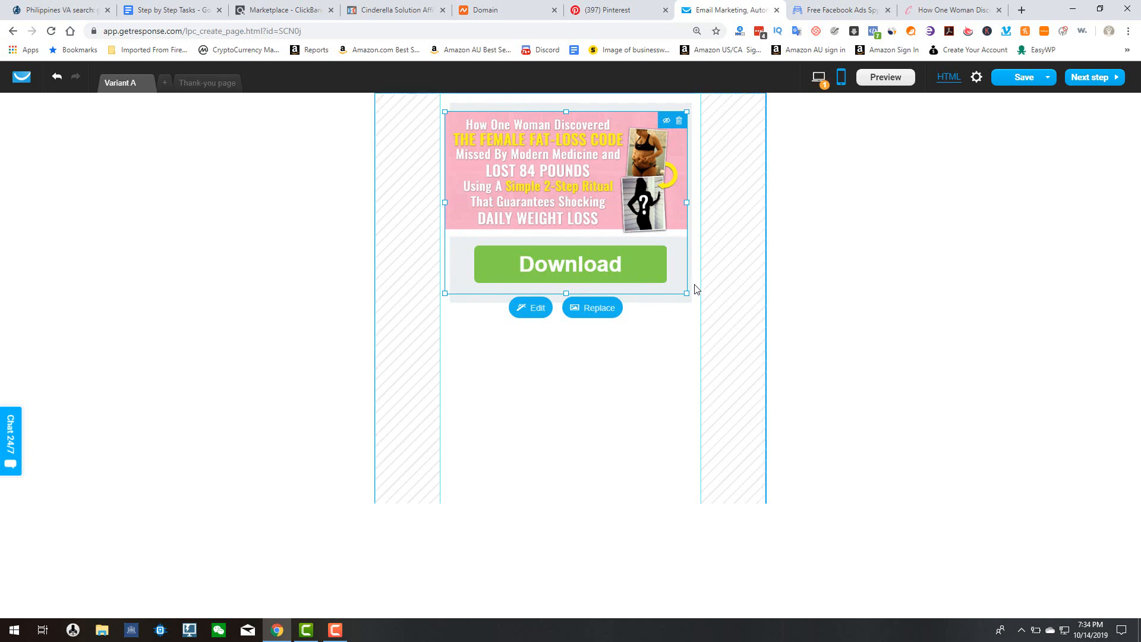
{"action": "left_click_drag", "start_coordinate": [690, 293], "coordinate": [680, 447]}
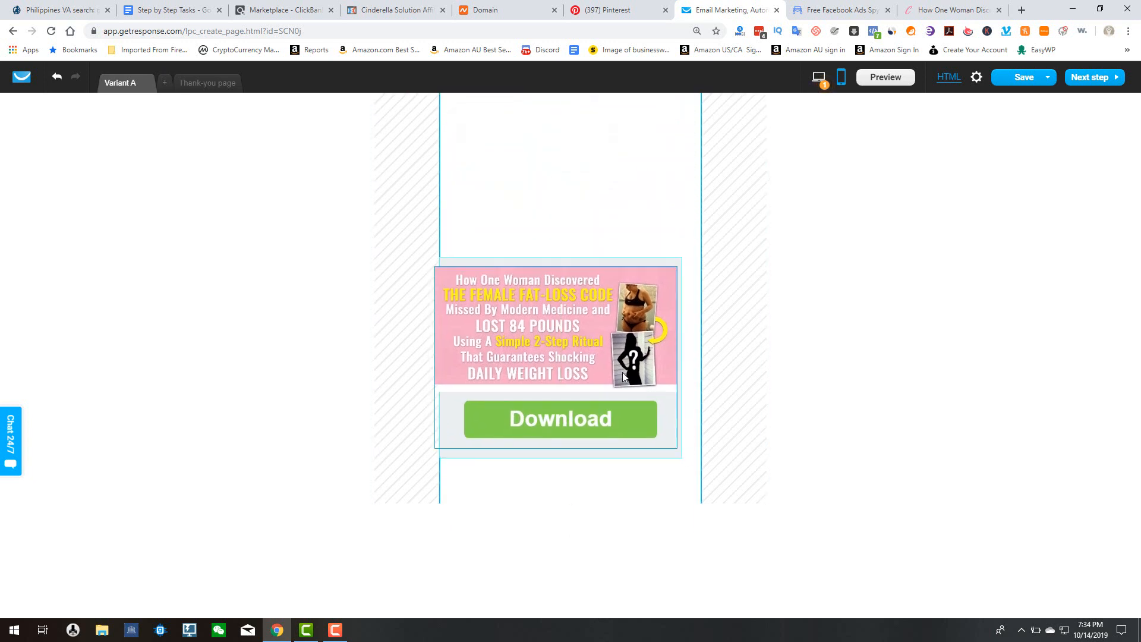
{"action": "left_click", "coordinate": [588, 331]}
{"action": "left_click_drag", "start_coordinate": [588, 330], "coordinate": [591, 194]}
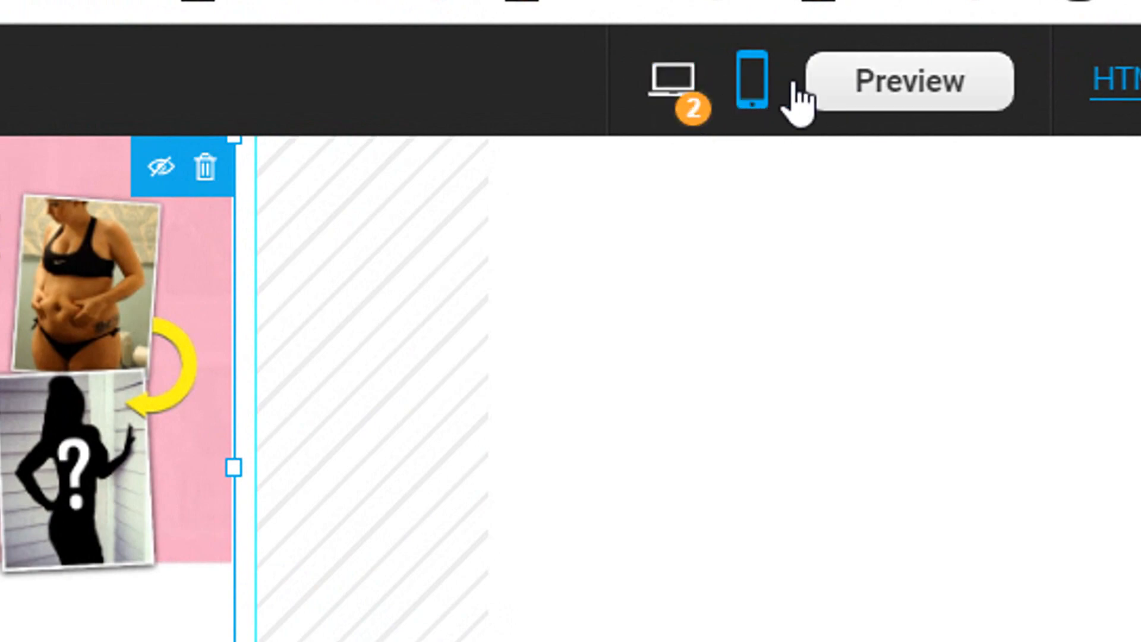
{"action": "left_click", "coordinate": [675, 83]}
Step: In the mobile layout, reposition the headline banner and move the sign-up form up directly beneath it, then return to the desktop layout
{"action": "scroll", "coordinate": [894, 374], "scroll_direction": "down", "scroll_amount": 1}
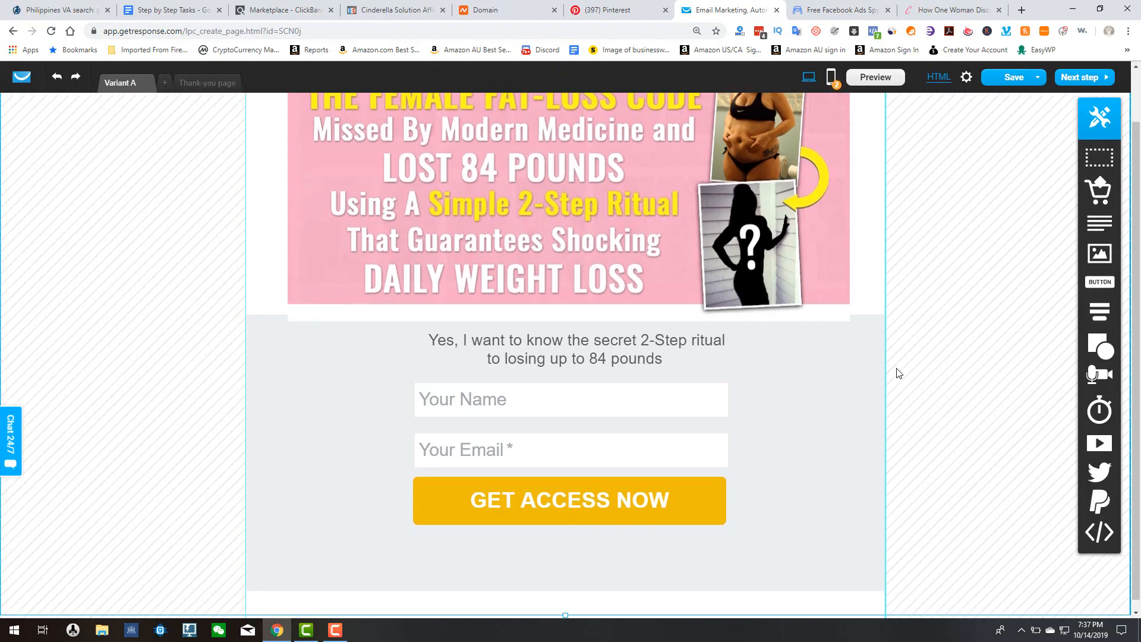
{"action": "scroll", "coordinate": [858, 341], "scroll_direction": "up", "scroll_amount": 1}
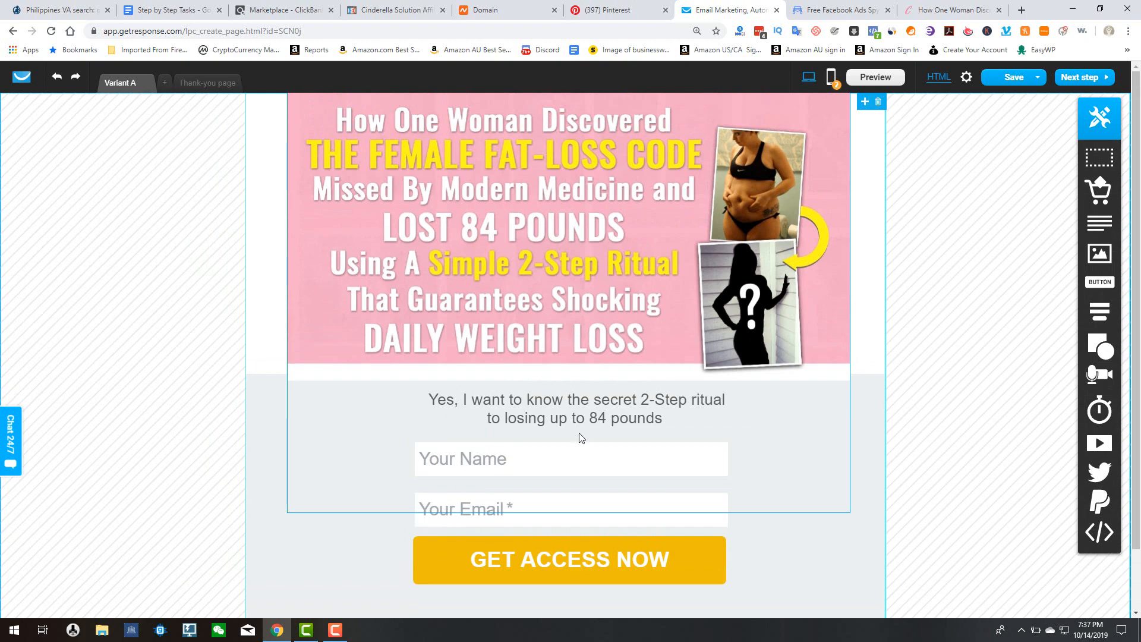
{"action": "left_click", "coordinate": [832, 78]}
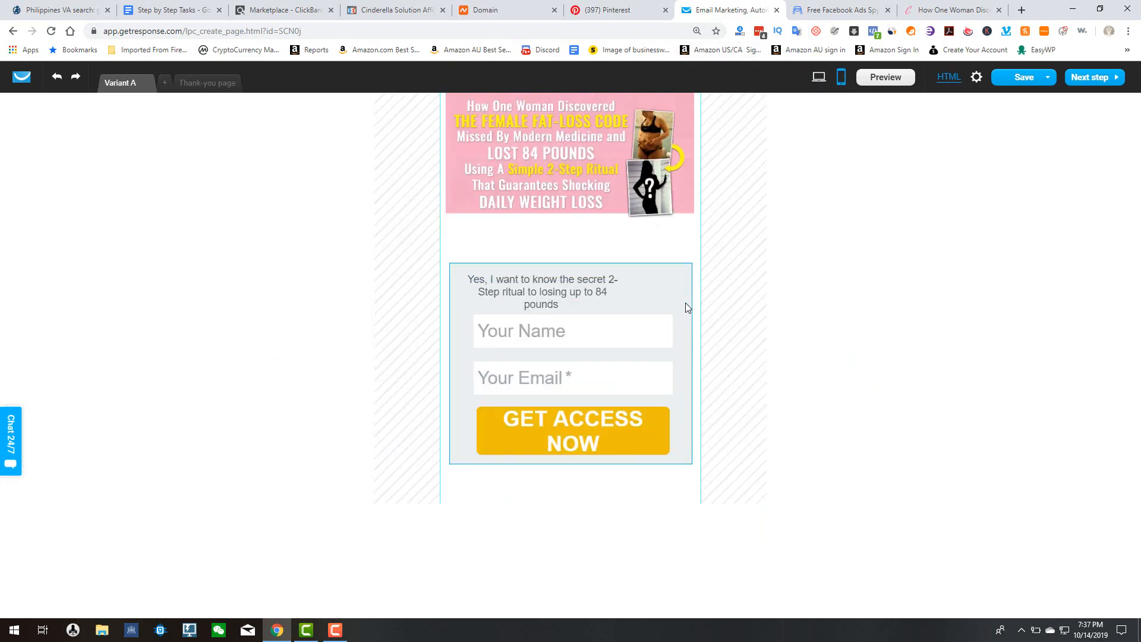
{"action": "left_click_drag", "start_coordinate": [685, 305], "coordinate": [687, 264]}
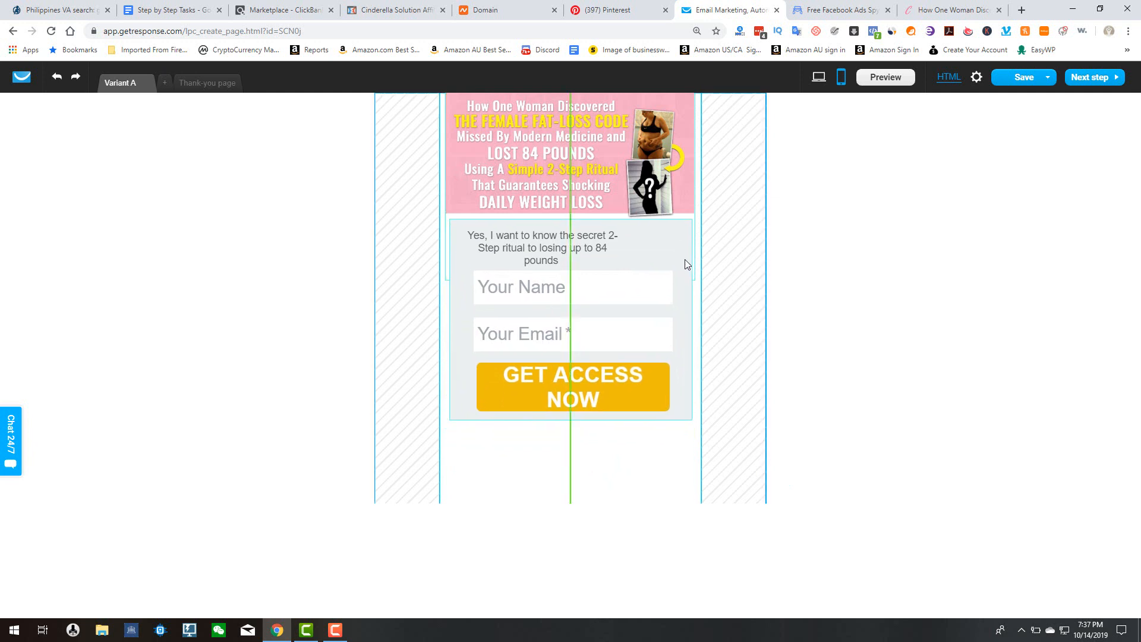
{"action": "left_click_drag", "start_coordinate": [688, 264], "coordinate": [684, 262]}
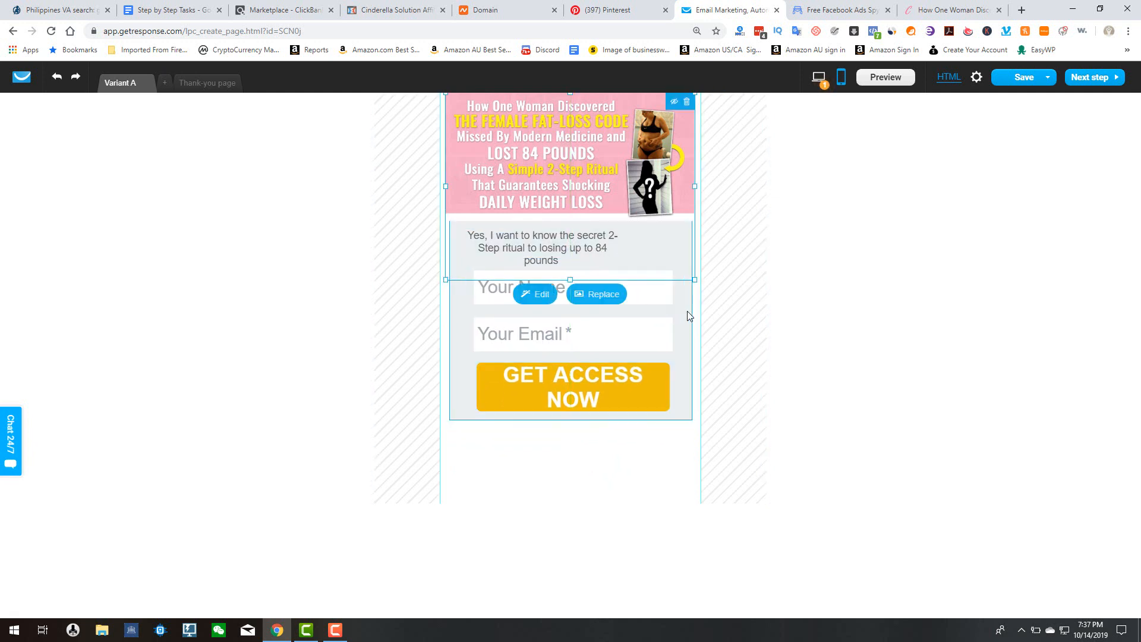
{"action": "left_click_drag", "start_coordinate": [688, 315], "coordinate": [688, 374]}
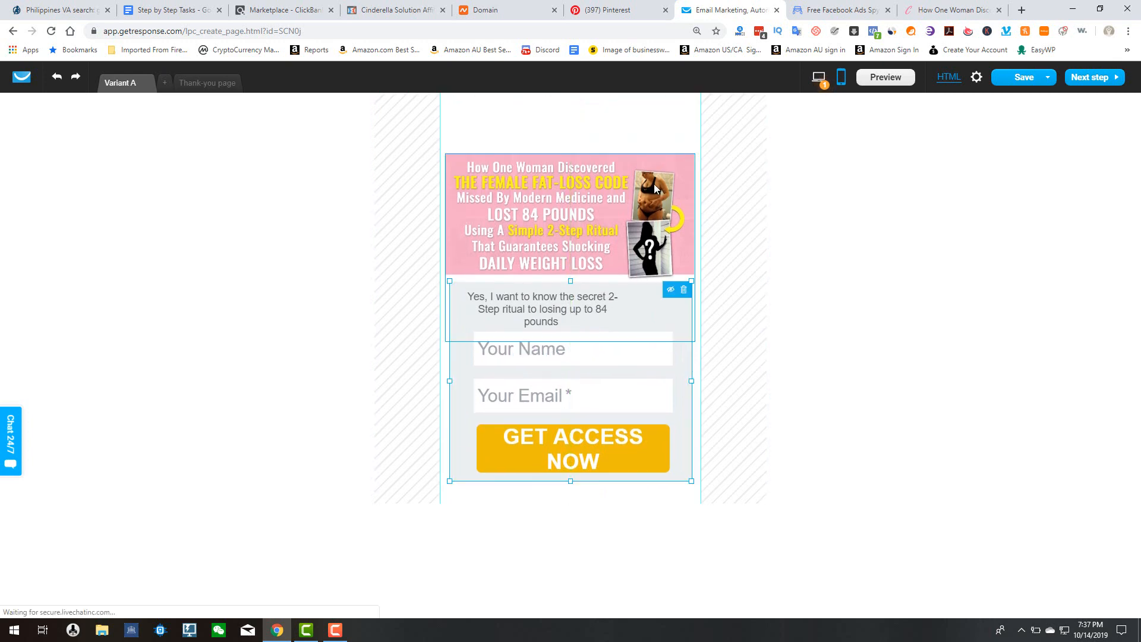
{"action": "left_click", "coordinate": [616, 184]}
{"action": "left_click_drag", "start_coordinate": [615, 184], "coordinate": [605, 121]}
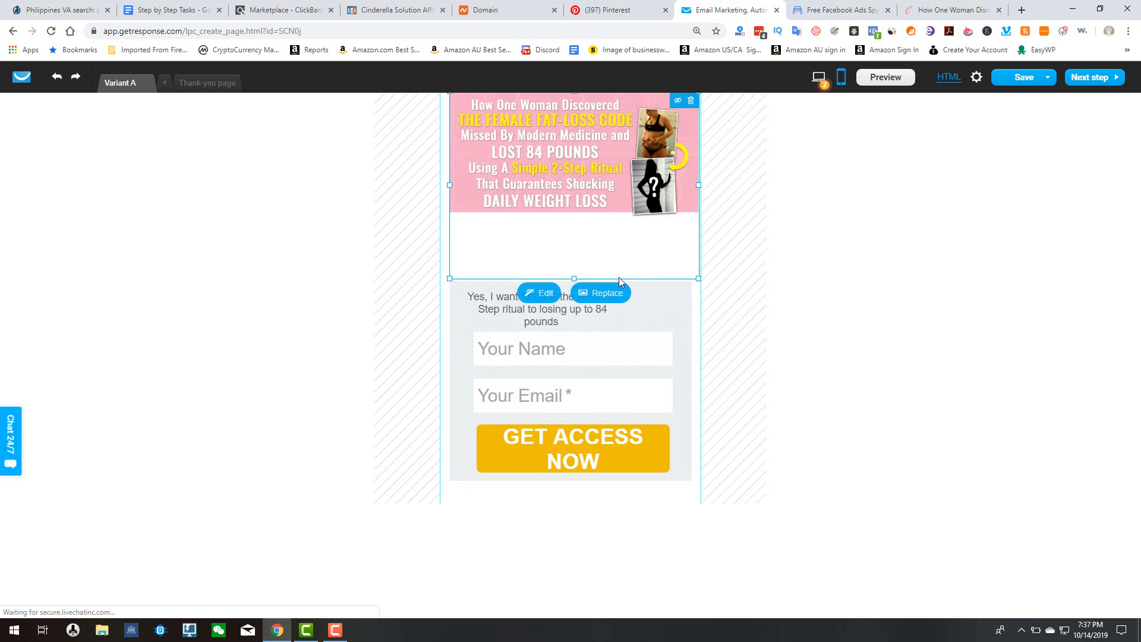
{"action": "left_click", "coordinate": [644, 301]}
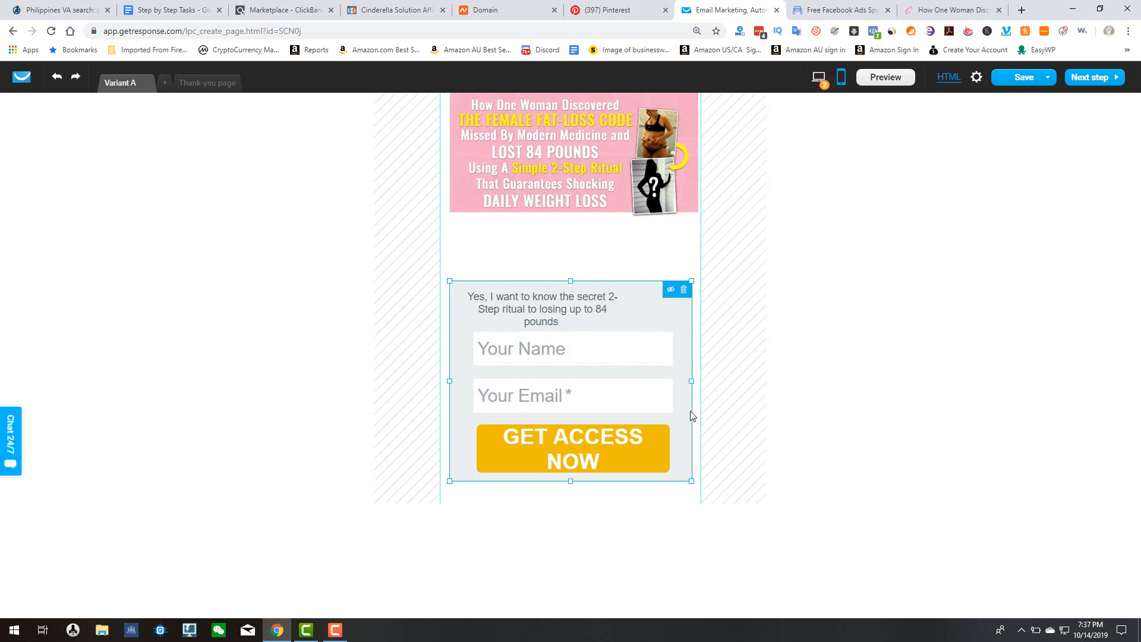
{"action": "left_click_drag", "start_coordinate": [690, 416], "coordinate": [690, 364]}
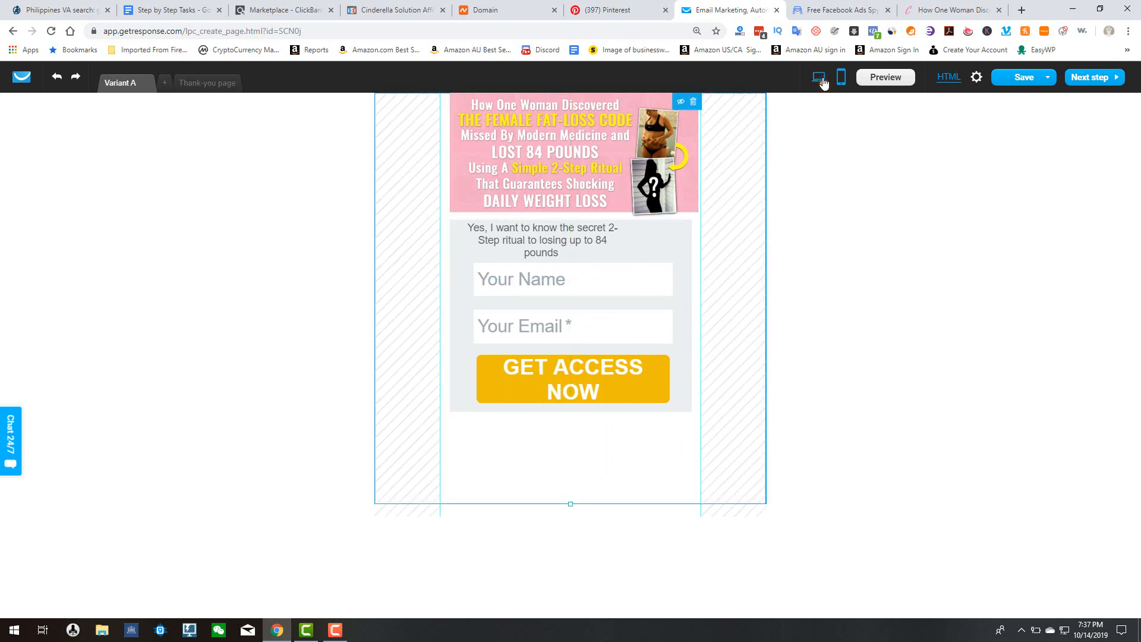
{"action": "left_click", "coordinate": [823, 82]}
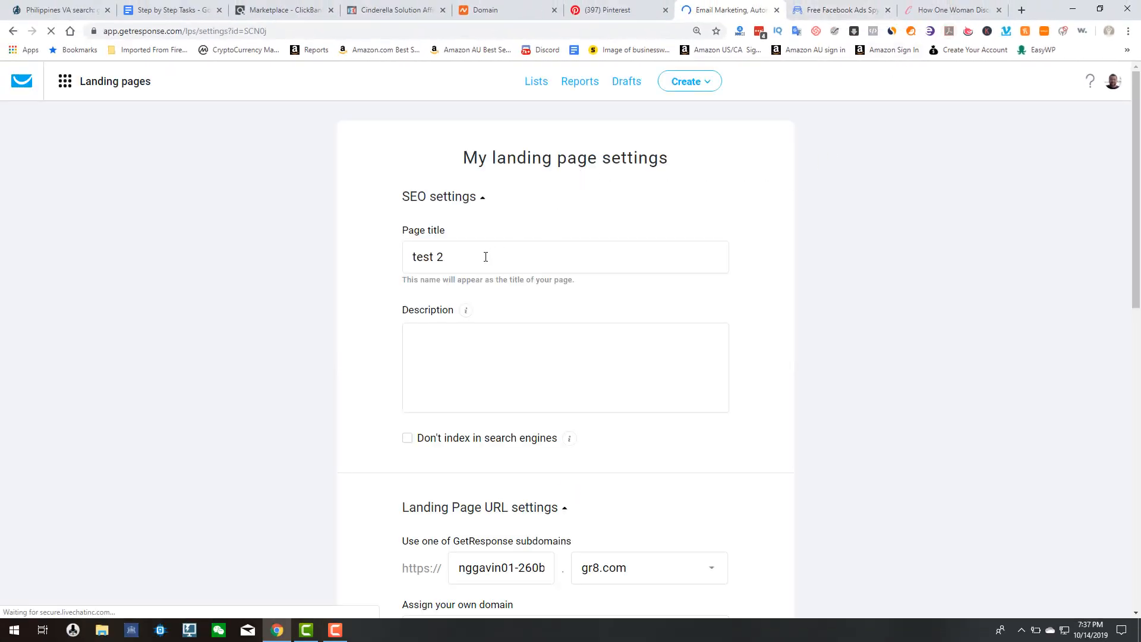
Step: Set the landing page's SEO page title to "Fat Loss buddies"
{"action": "scroll", "coordinate": [771, 283], "scroll_direction": "down", "scroll_amount": 6}
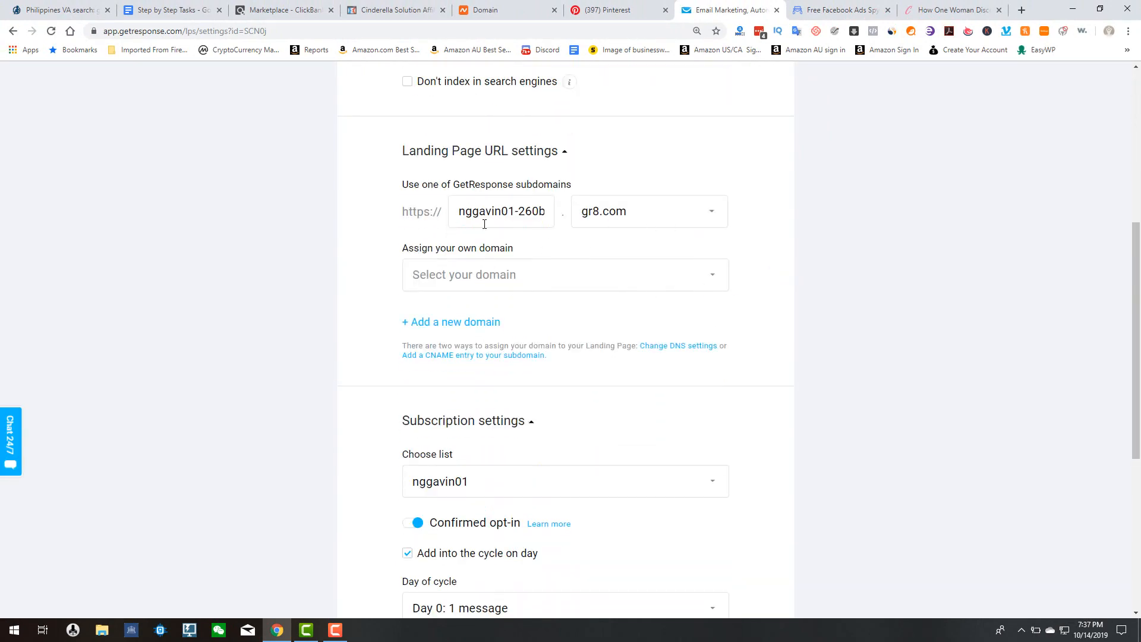
{"action": "scroll", "coordinate": [484, 224], "scroll_direction": "up", "scroll_amount": 6}
{"action": "left_click_drag", "start_coordinate": [462, 255], "coordinate": [319, 252]}
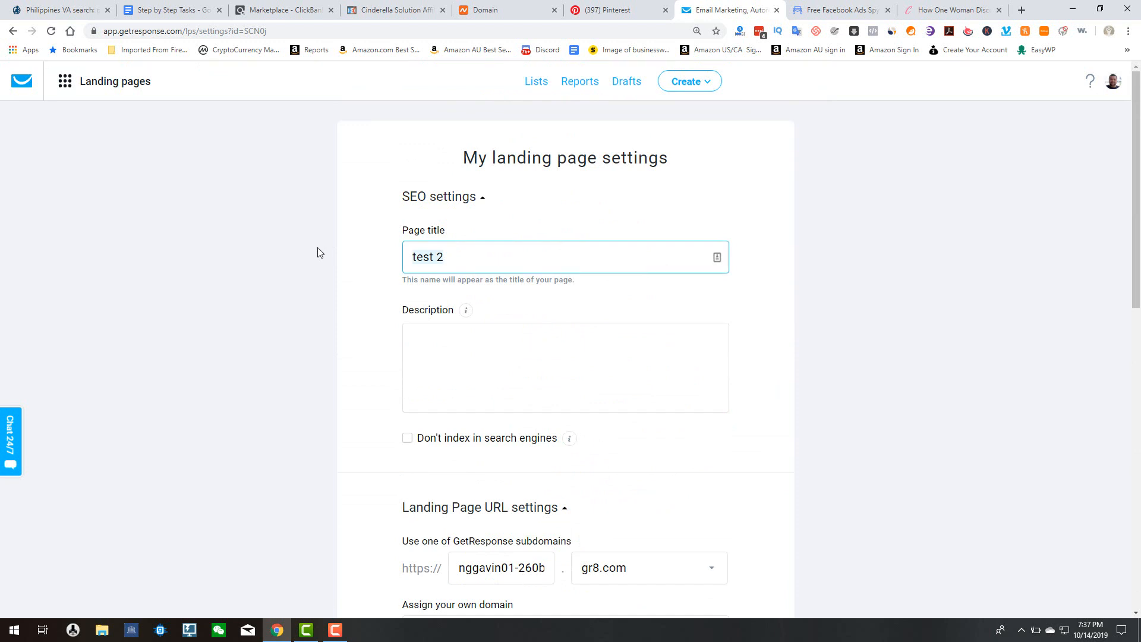
{"action": "type", "text": "ci"}
{"action": "type", "text": "Fat Loss buddi"}
Step: Set the landing page's GetResponse subdomain to fatlossbuddies, written without spaces, on gr8.com
{"action": "scroll", "coordinate": [350, 253], "scroll_direction": "down", "scroll_amount": 2}
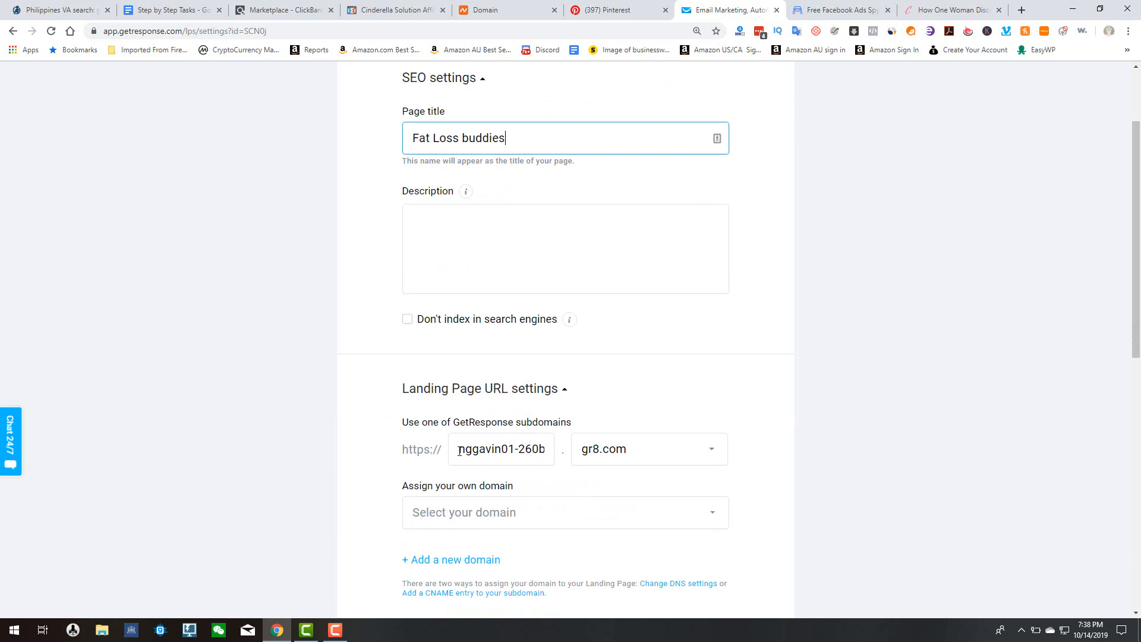
{"action": "left_click_drag", "start_coordinate": [459, 451], "coordinate": [561, 454]}
{"action": "key", "text": "BackSpace"}
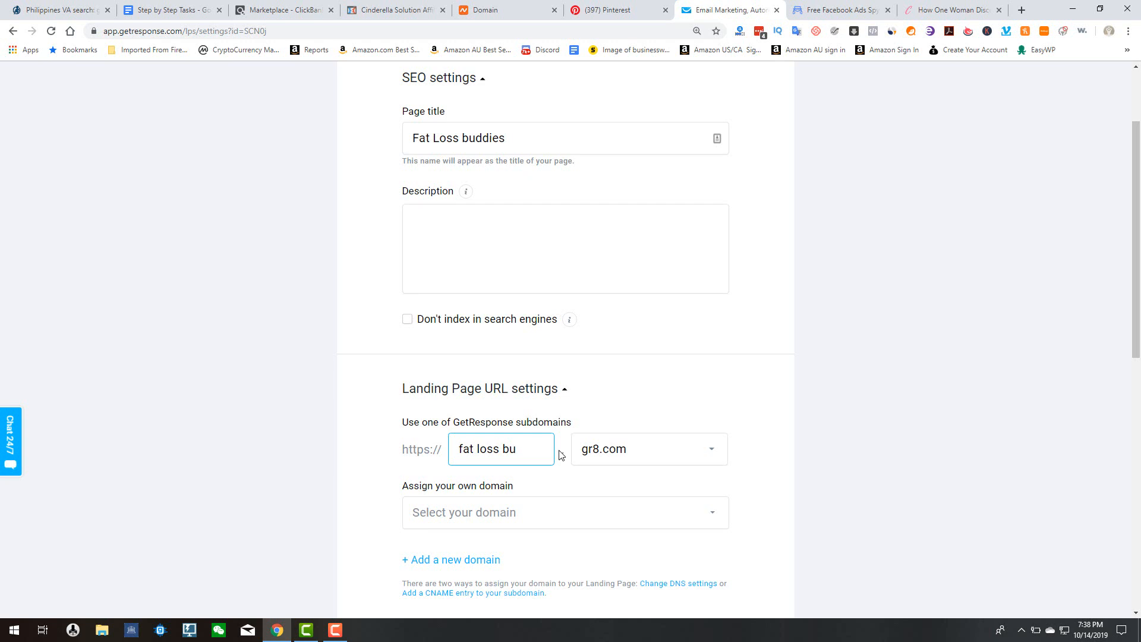
{"action": "type", "text": "s"}
{"action": "left_click", "coordinate": [771, 416]}
{"action": "scroll", "coordinate": [771, 417], "scroll_direction": "down", "scroll_amount": 3}
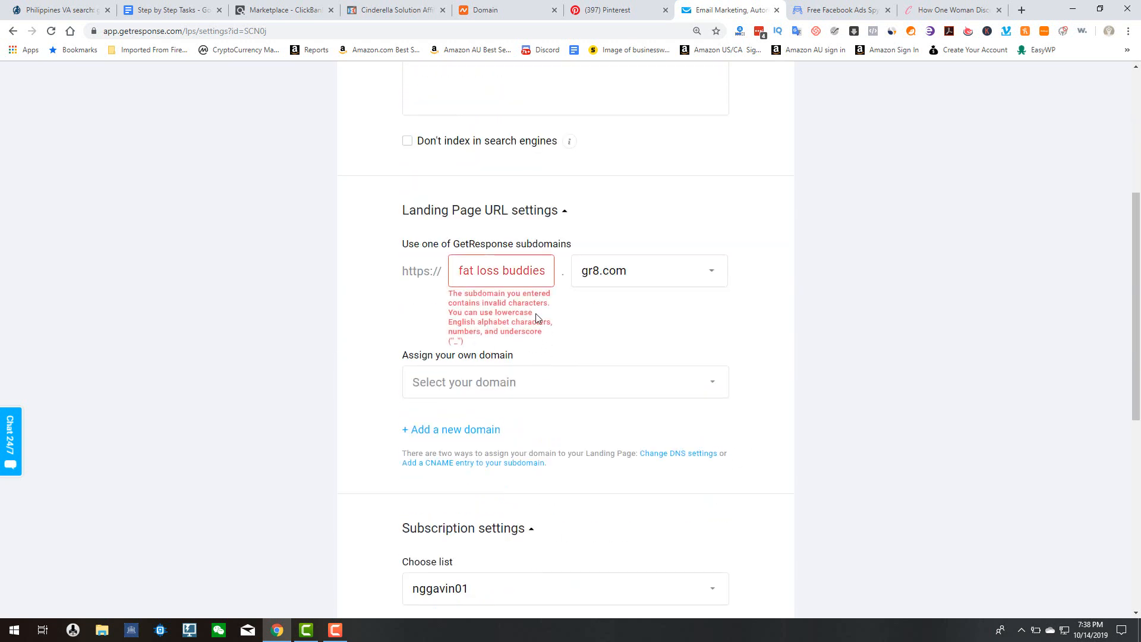
{"action": "left_click", "coordinate": [477, 271]}
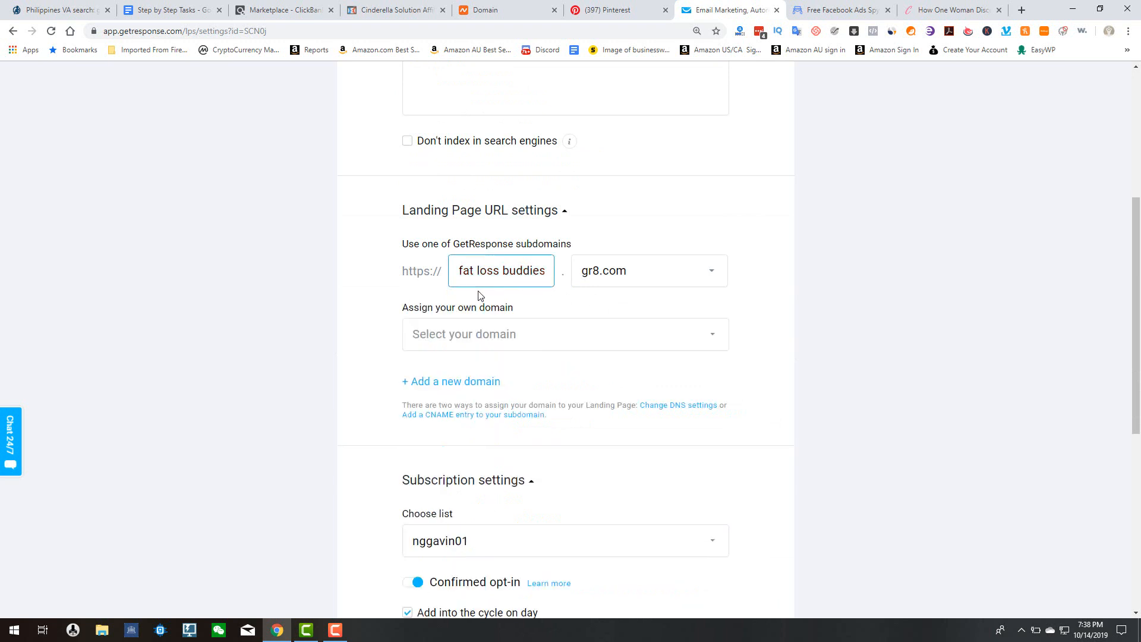
{"action": "key", "text": "BackSpace"}
{"action": "key", "text": "BackSpace"}
{"action": "key", "text": "Tab"}
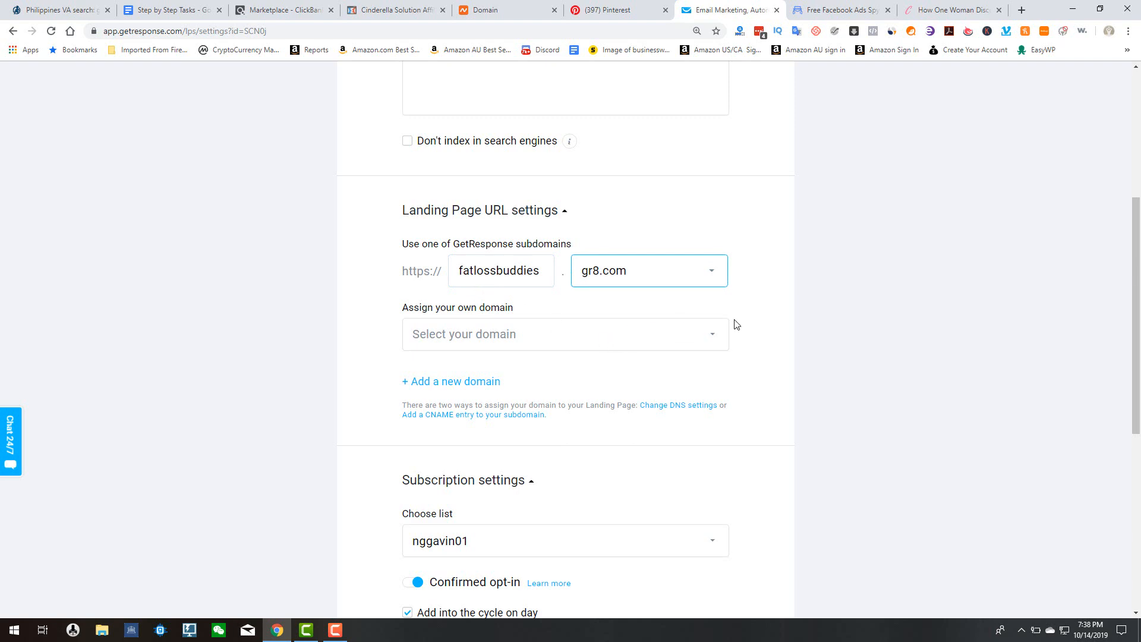
{"action": "left_click", "coordinate": [771, 311]}
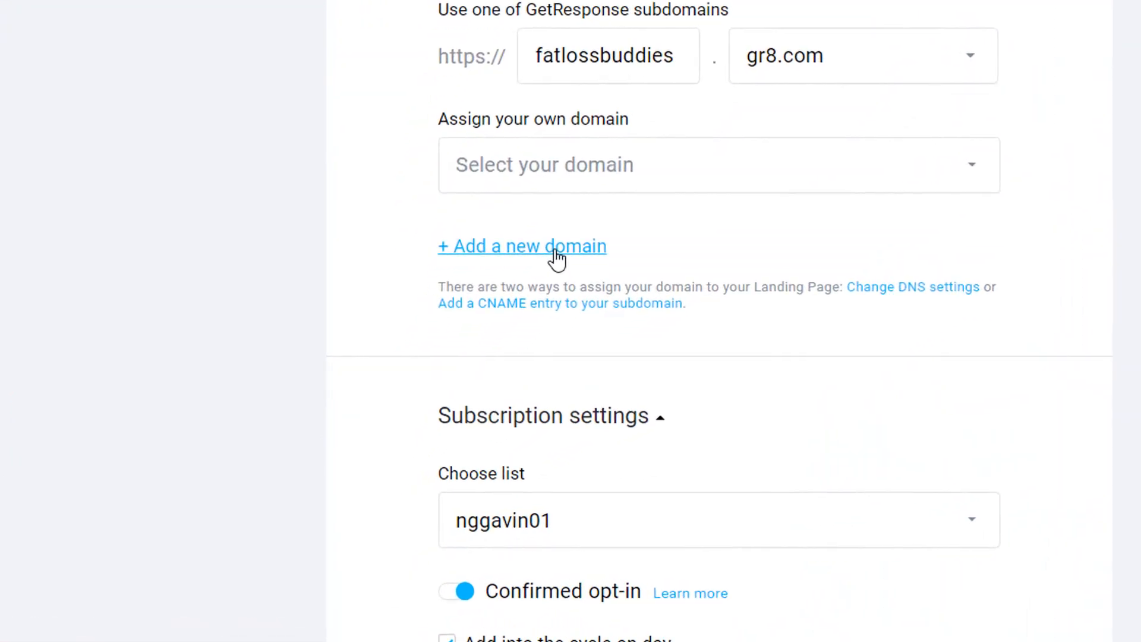
Step: Fill in fatlossbuddies.com as a new custom domain without a subdomain, and close the dialog without adding it
{"action": "left_click", "coordinate": [522, 353]}
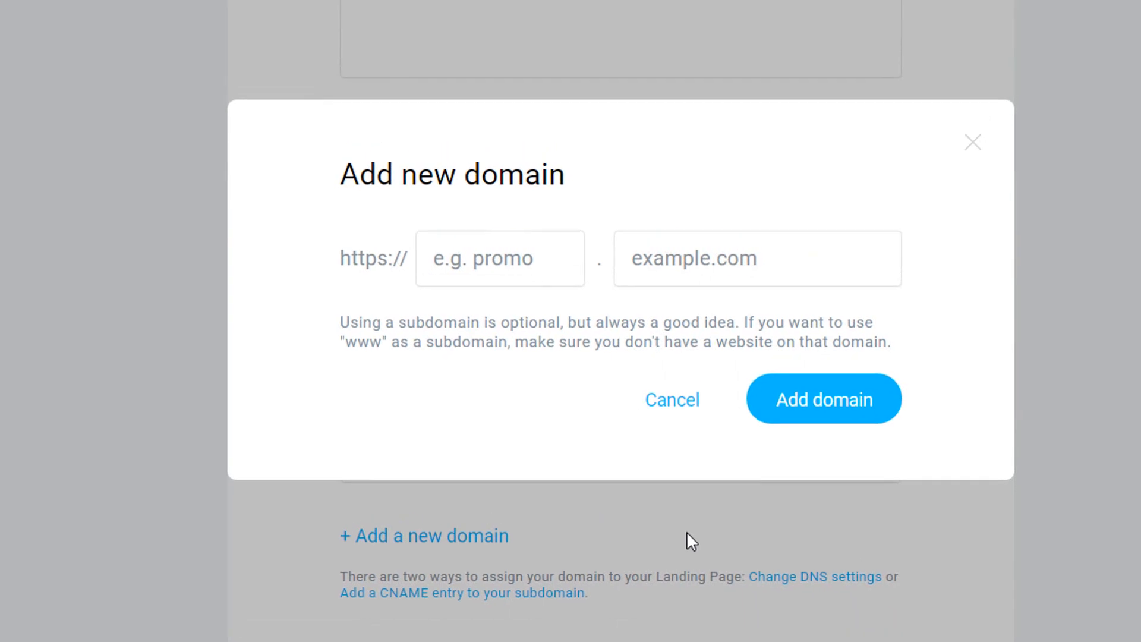
{"action": "left_click", "coordinate": [466, 255]}
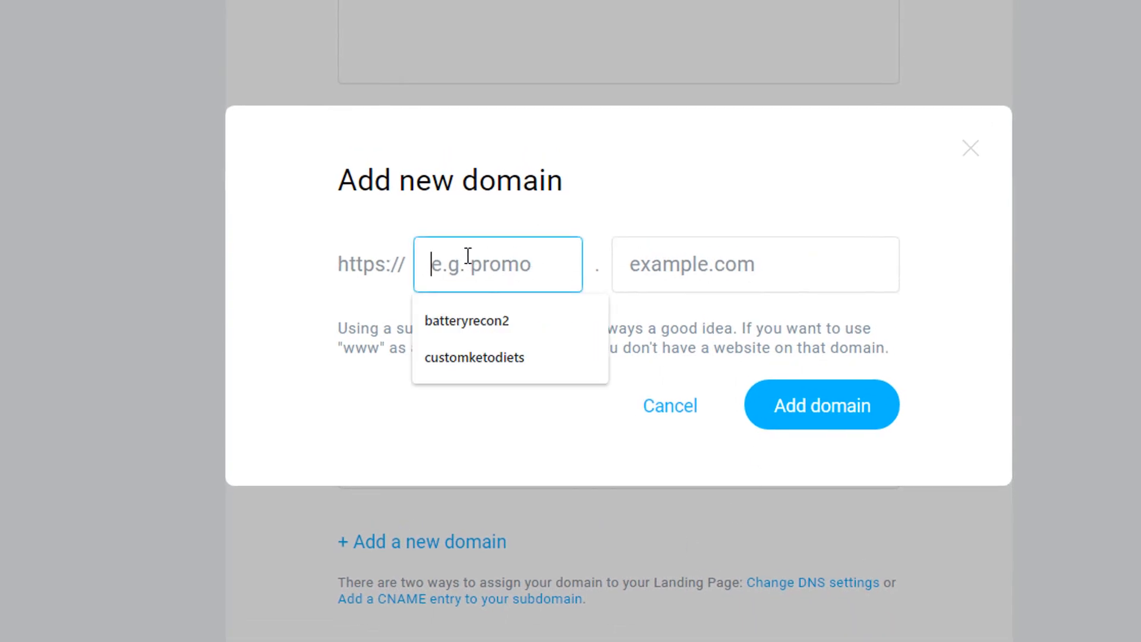
{"action": "left_click", "coordinate": [515, 265]}
{"action": "left_click", "coordinate": [743, 278]}
{"action": "type", "text": "fatloss"}
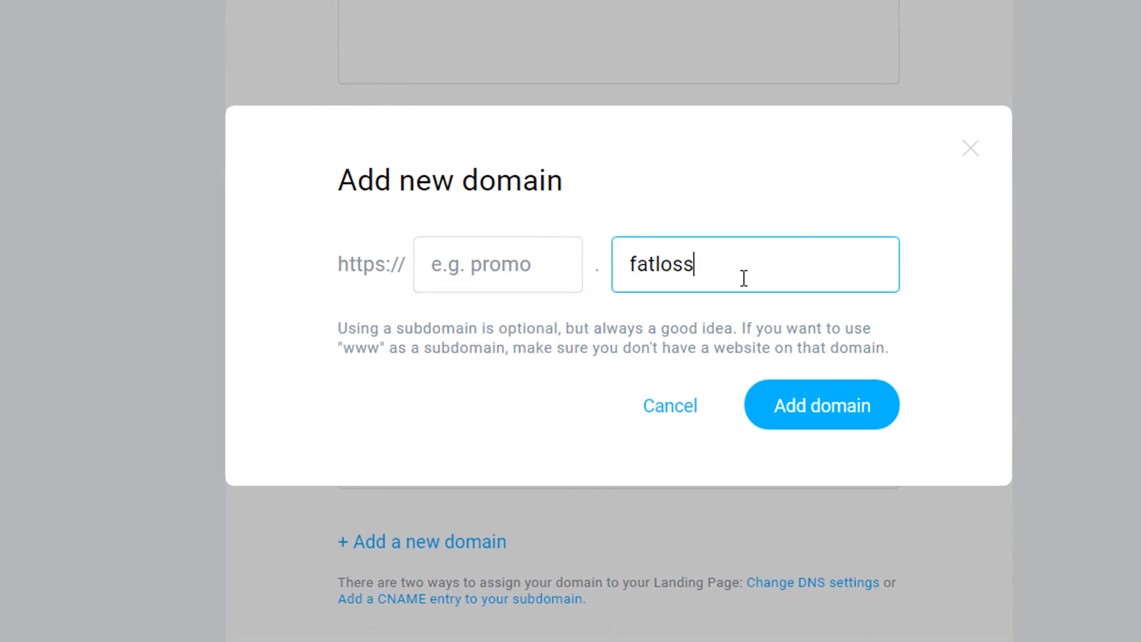
{"action": "type", "text": "buddies.com"}
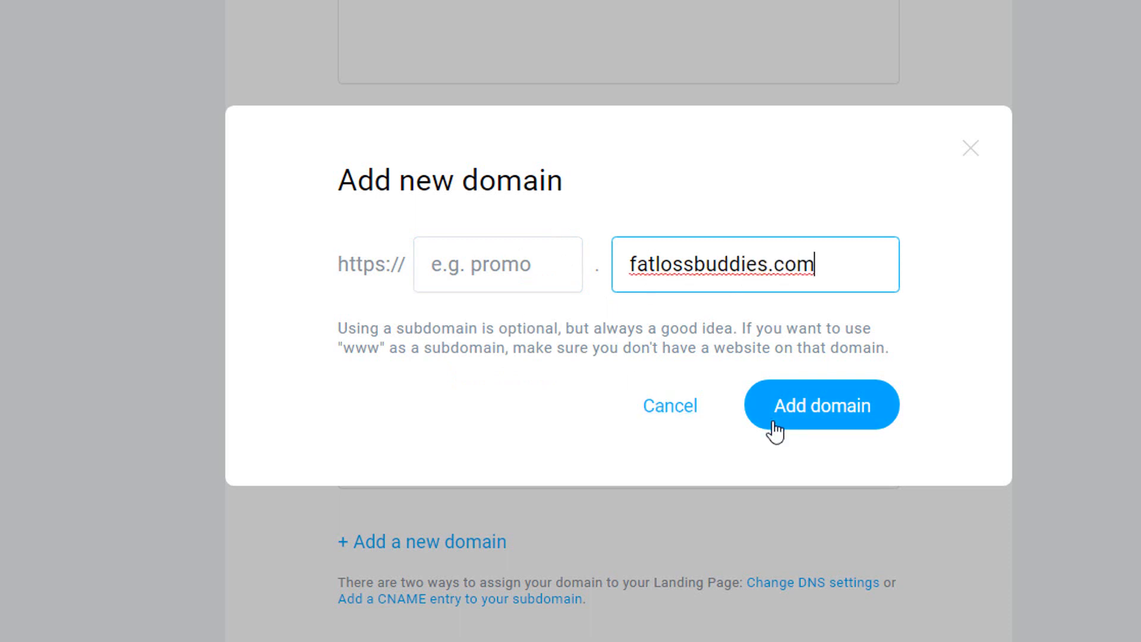
{"action": "left_click", "coordinate": [971, 150]}
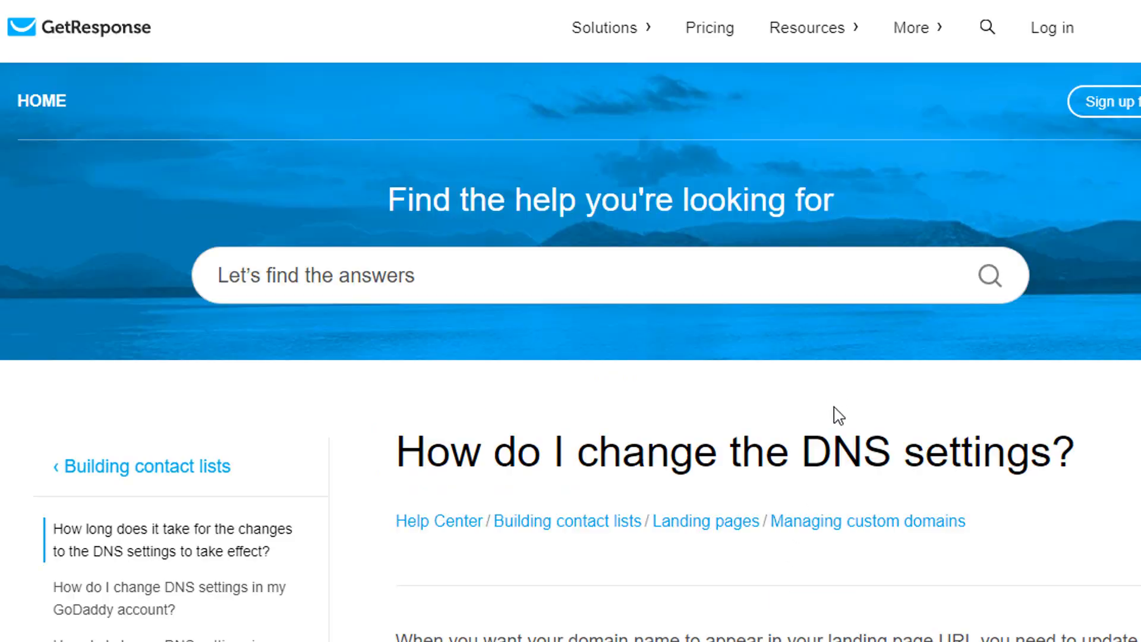
Step: Read the nameserver instructions in the DNS settings help article and copy the first name server, ns-a-1.getresponse.com
{"action": "scroll", "coordinate": [725, 424], "scroll_direction": "down", "scroll_amount": 6}
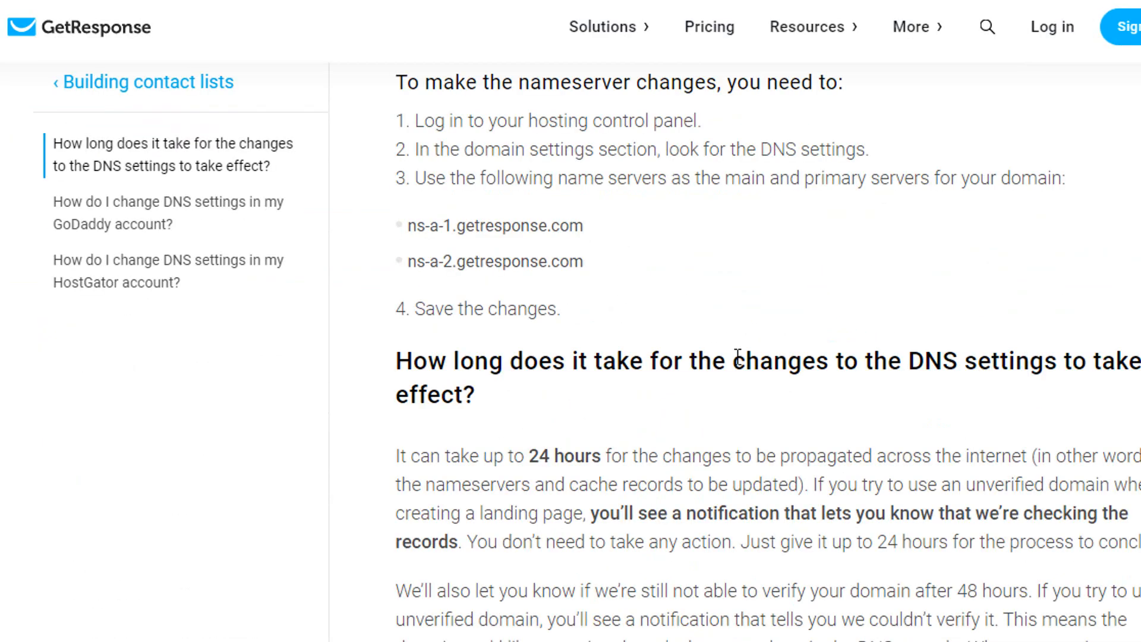
{"action": "scroll", "coordinate": [737, 372], "scroll_direction": "down", "scroll_amount": 1}
{"action": "scroll", "coordinate": [734, 362], "scroll_direction": "up", "scroll_amount": 3}
{"action": "scroll", "coordinate": [501, 324], "scroll_direction": "up", "scroll_amount": 1}
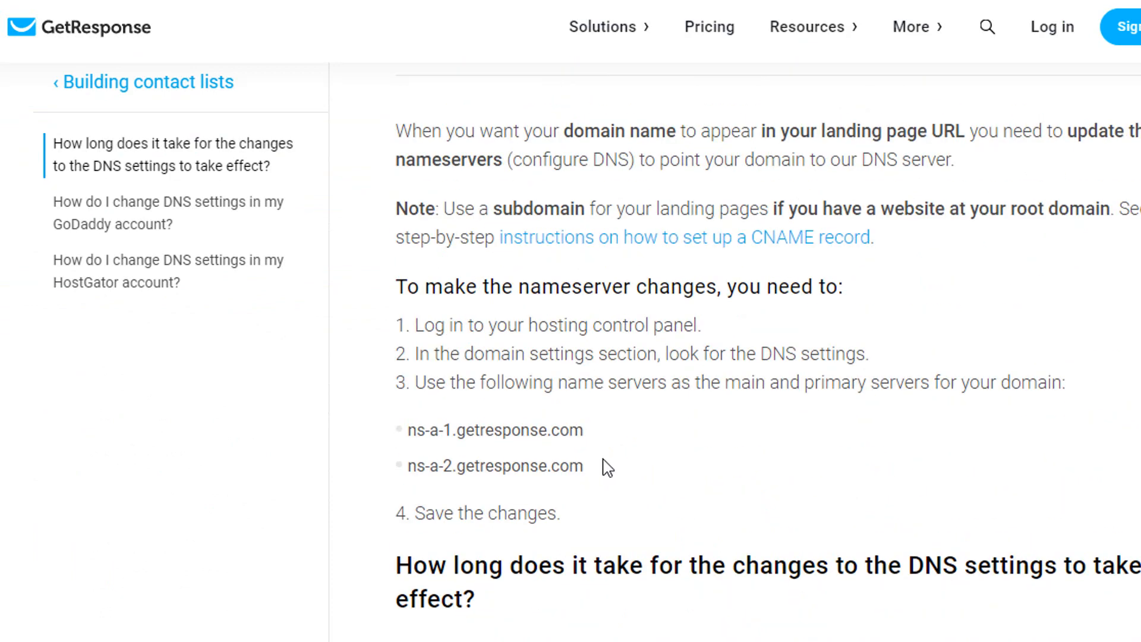
{"action": "left_click_drag", "start_coordinate": [602, 431], "coordinate": [412, 429]}
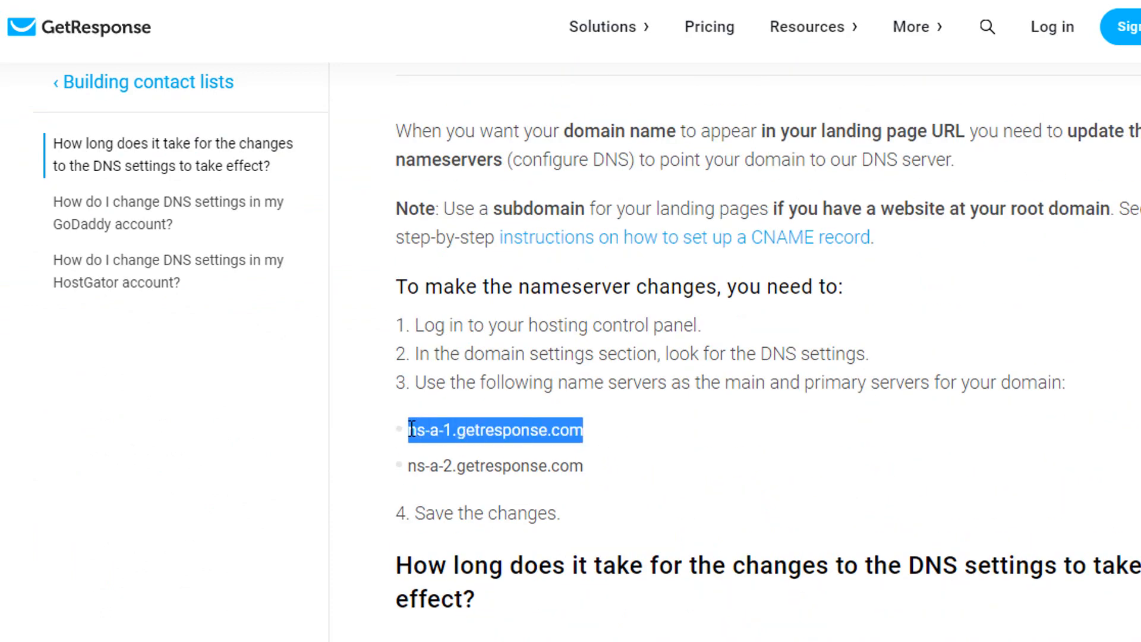
{"action": "right_click", "coordinate": [425, 426]}
{"action": "left_click", "coordinate": [460, 438]}
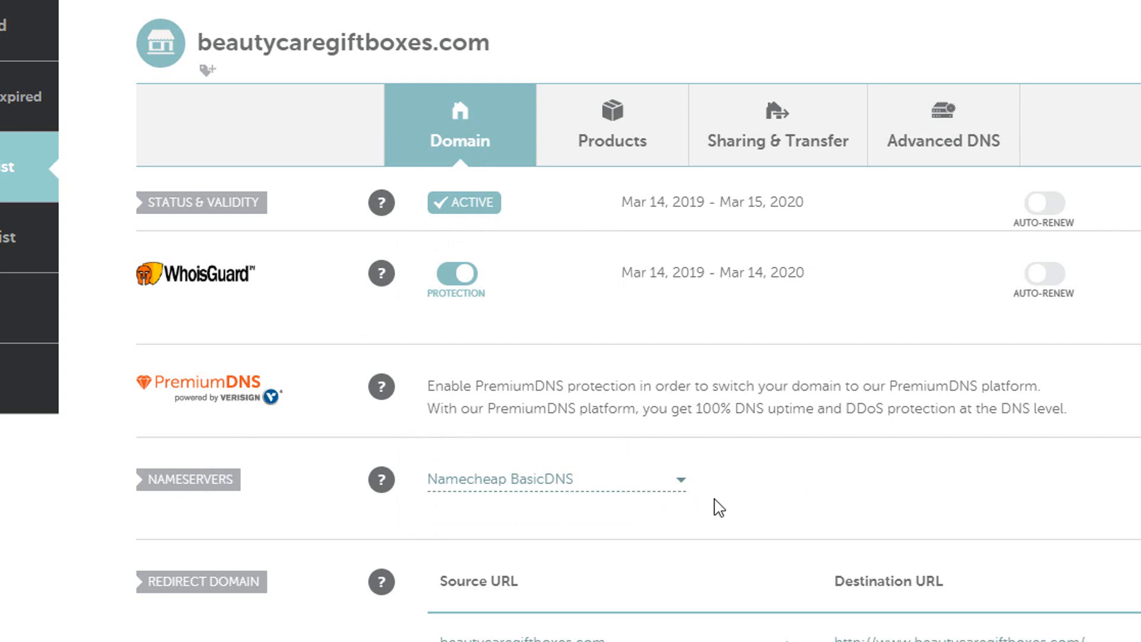
Step: Switch the nameservers of beautycaregiftboxes.com to Custom DNS and enter ns-a-1.getresponse.com as the first nameserver
{"action": "left_click", "coordinate": [681, 484]}
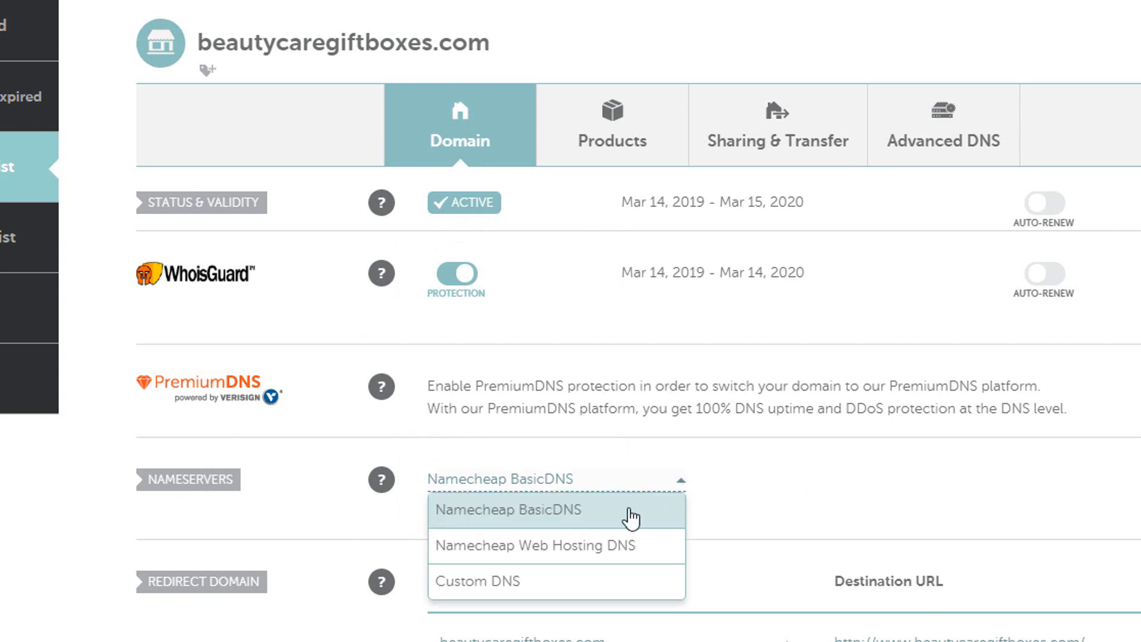
{"action": "left_click", "coordinate": [471, 581]}
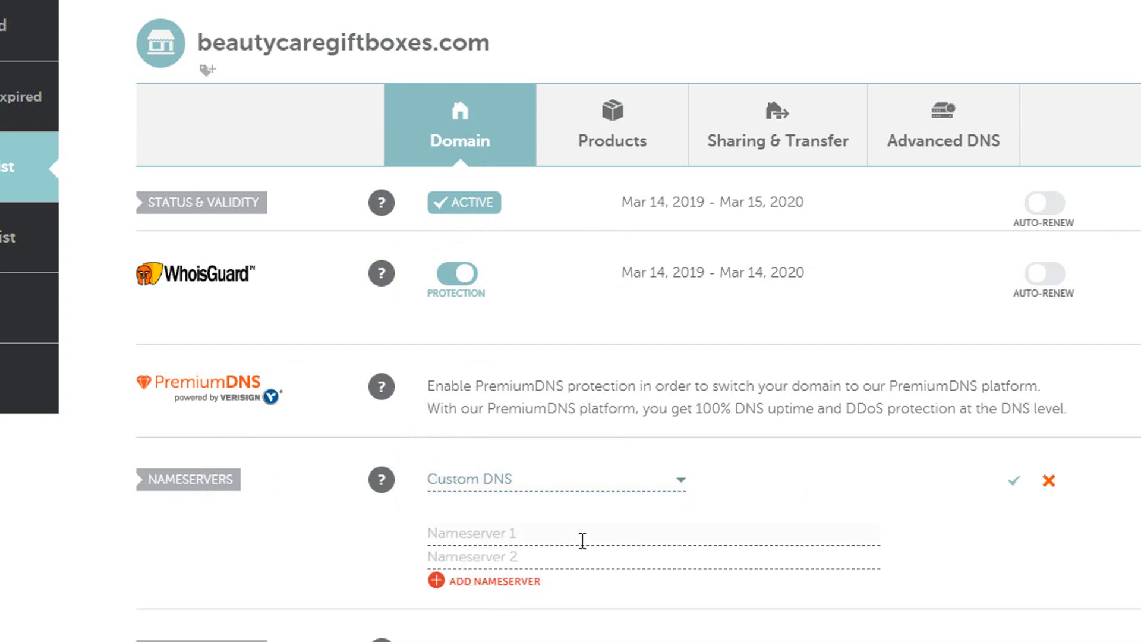
{"action": "left_click", "coordinate": [582, 541]}
{"action": "key", "text": "ctrl+v"}
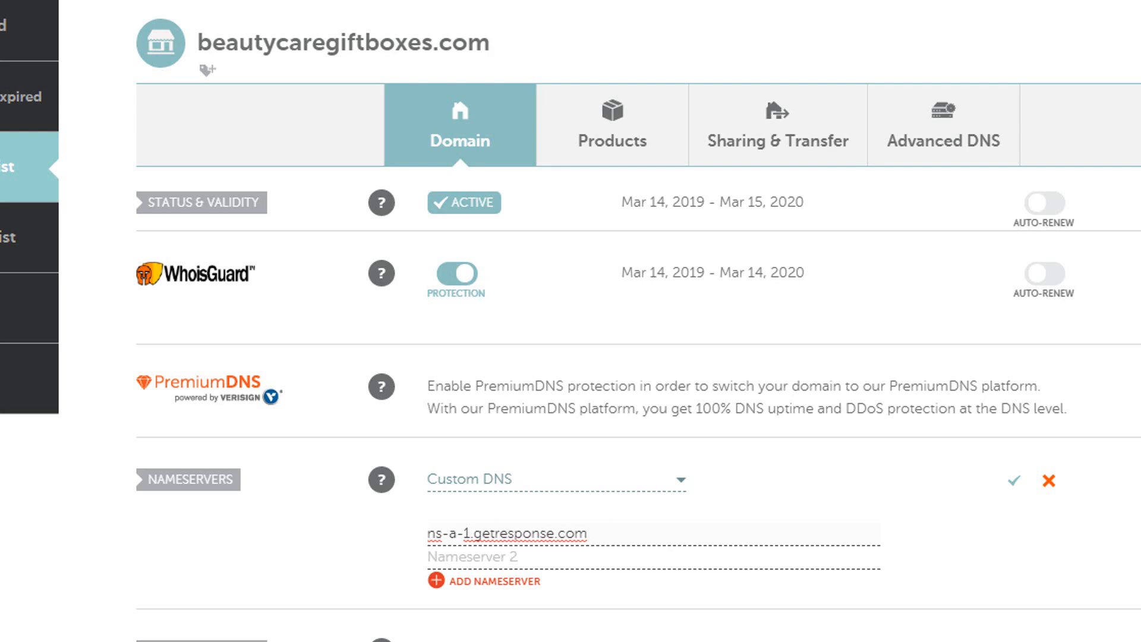
Step: Check the second name server in the GetResponse help article and enter ns-a-2.getresponse.com as the domain's second nameserver
{"action": "left_click", "coordinate": [832, 2]}
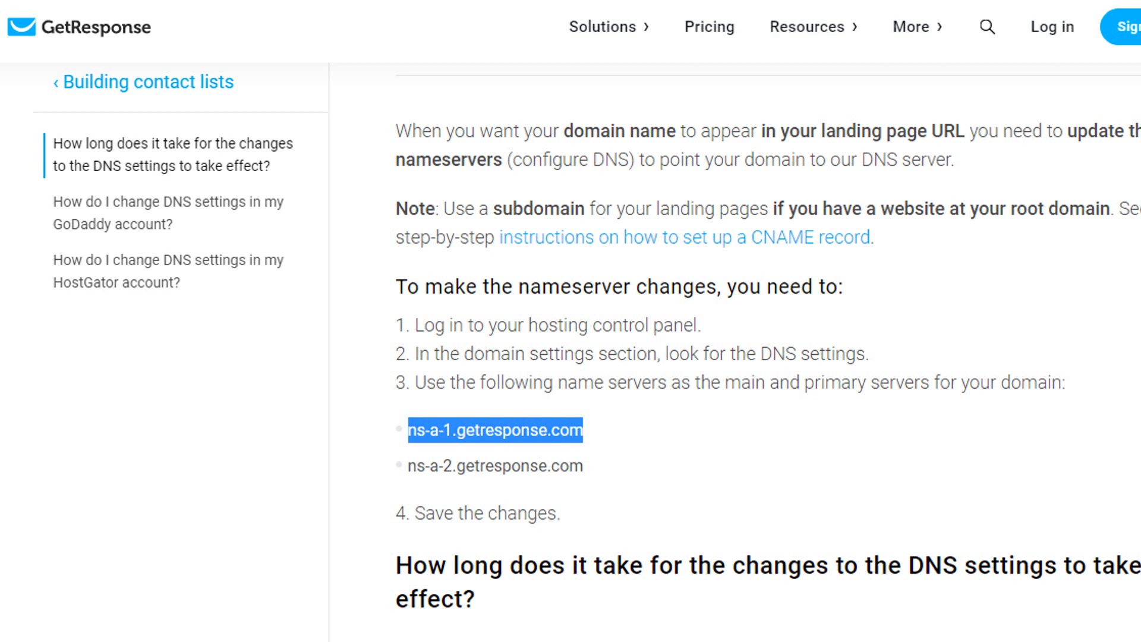
{"action": "left_click", "coordinate": [451, 2]}
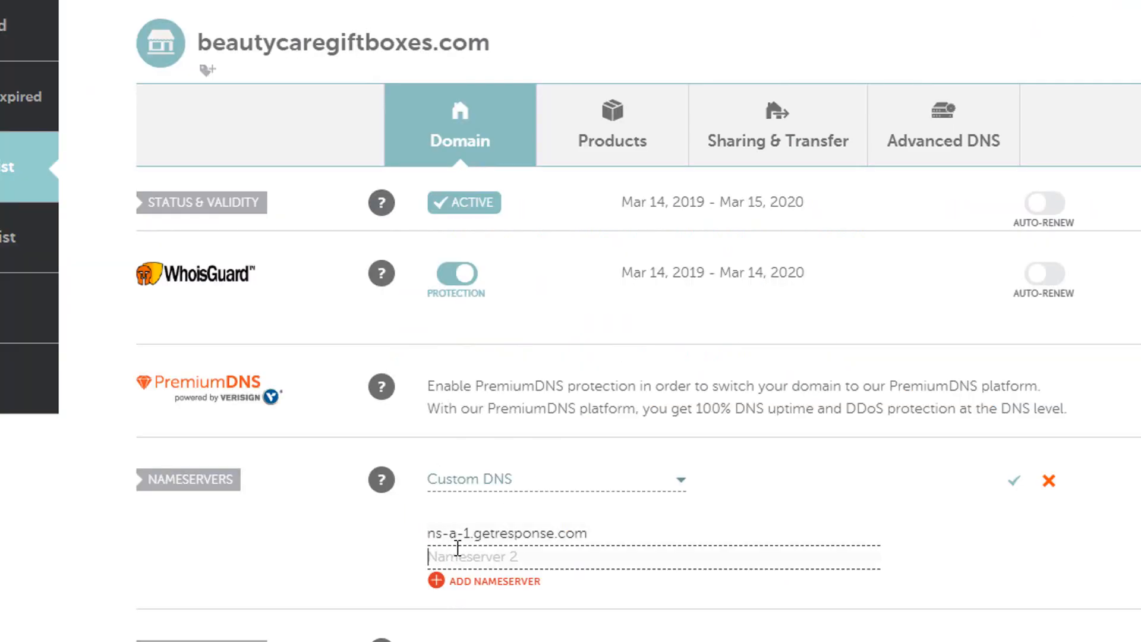
{"action": "key", "text": "ctrl+v"}
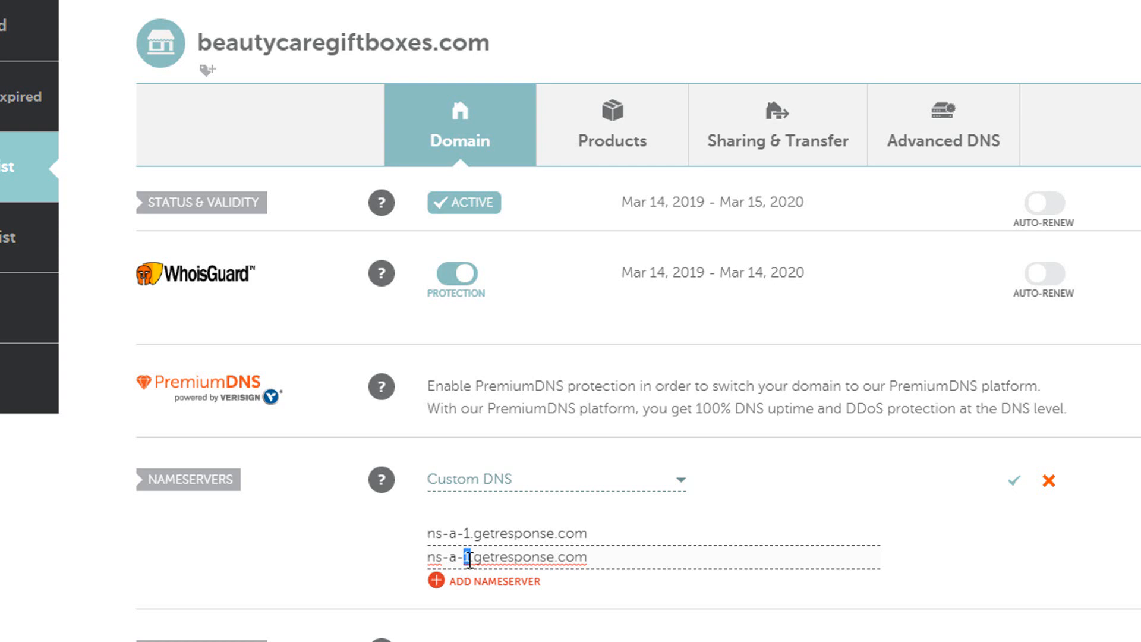
{"action": "type", "text": "2"}
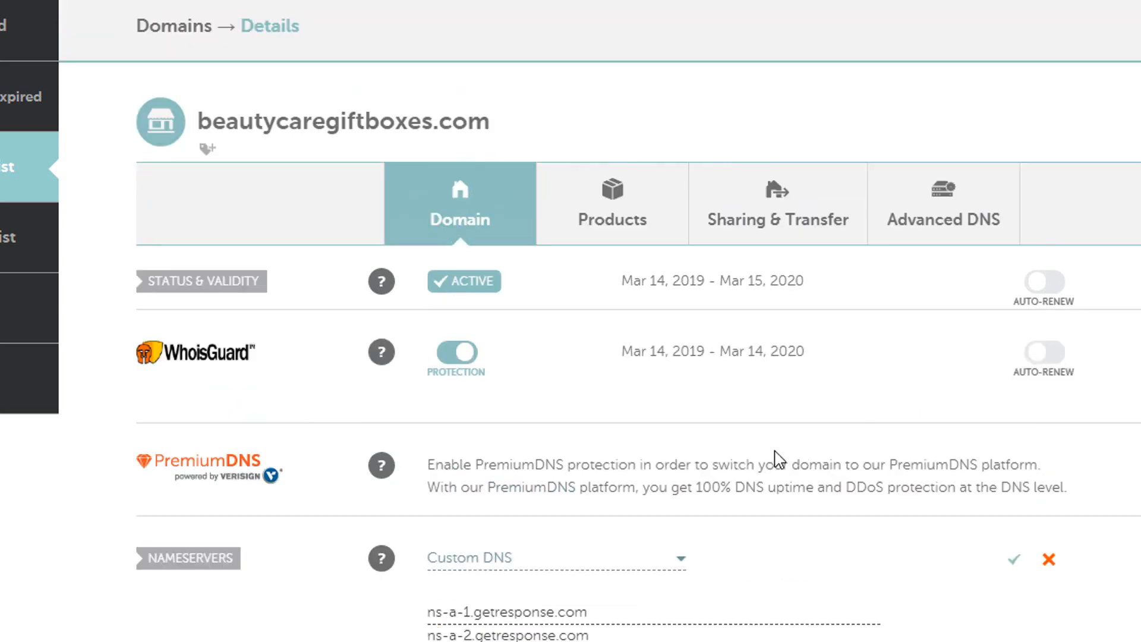
{"action": "scroll", "coordinate": [776, 454], "scroll_direction": "up", "scroll_amount": 2}
{"action": "scroll", "coordinate": [732, 308], "scroll_direction": "up", "scroll_amount": 2}
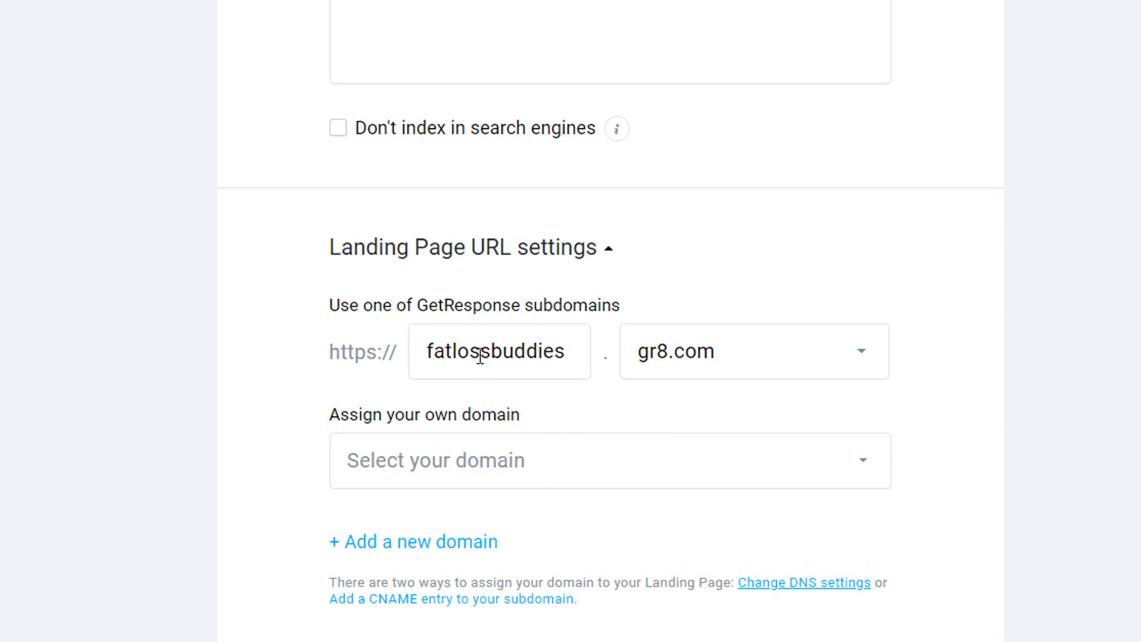
Step: Review the landing page's URL, SEO and subscription settings, including the list, opt-in, cycle day and thank-you page options
{"action": "scroll", "coordinate": [610, 354], "scroll_direction": "down", "scroll_amount": 2}
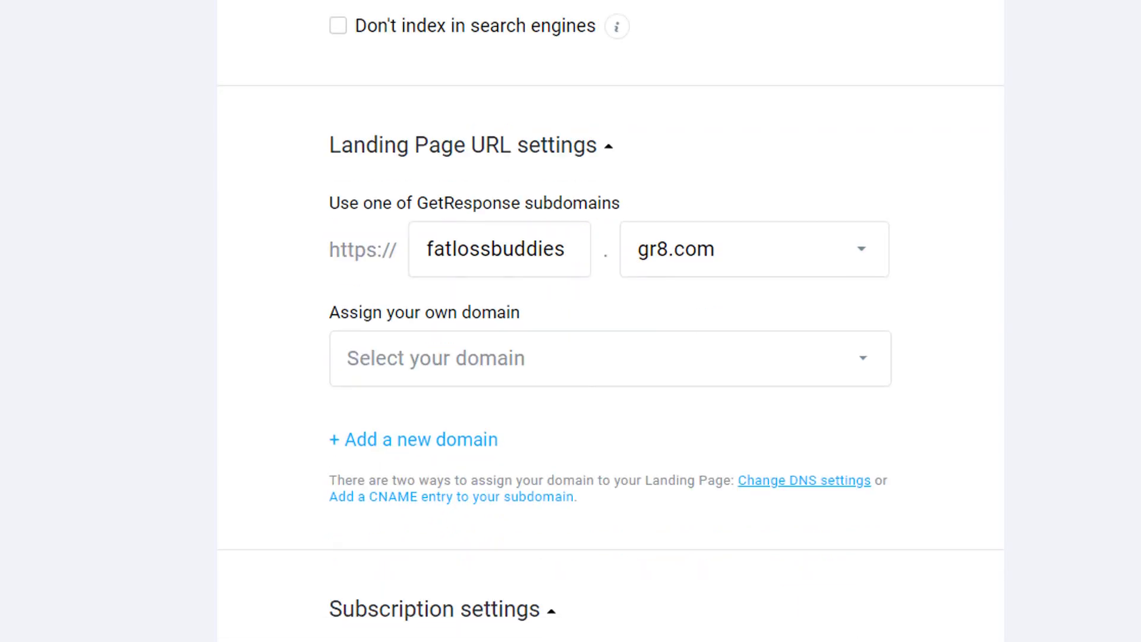
{"action": "scroll", "coordinate": [610, 321], "scroll_direction": "down", "scroll_amount": 3}
{"action": "scroll", "coordinate": [611, 321], "scroll_direction": "down", "scroll_amount": 5}
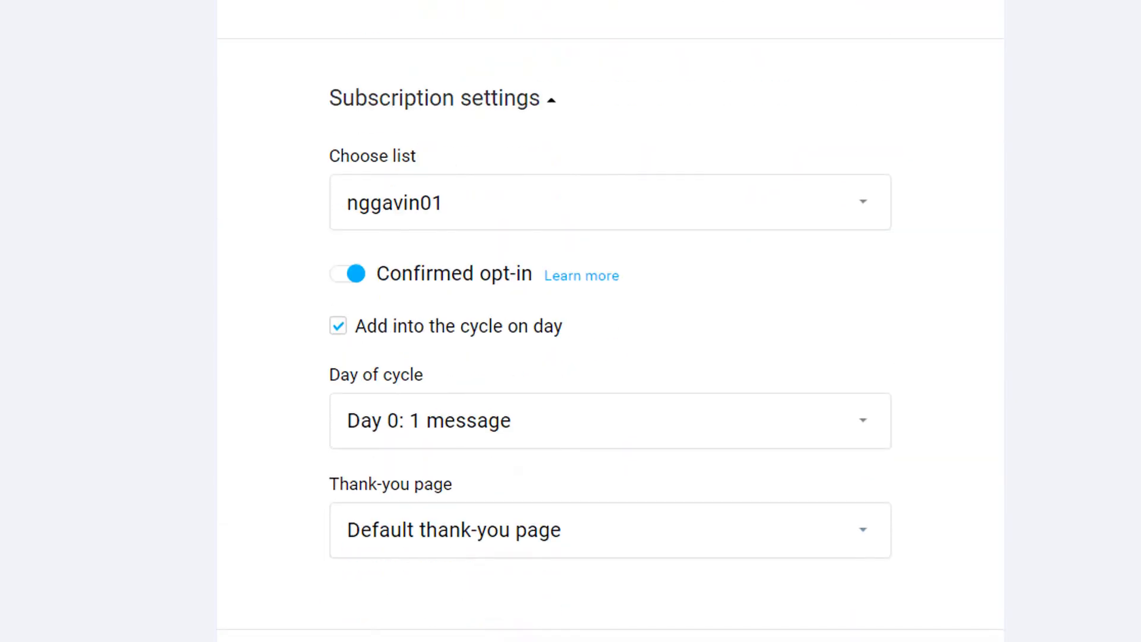
{"action": "scroll", "coordinate": [611, 321], "scroll_direction": "up", "scroll_amount": 2}
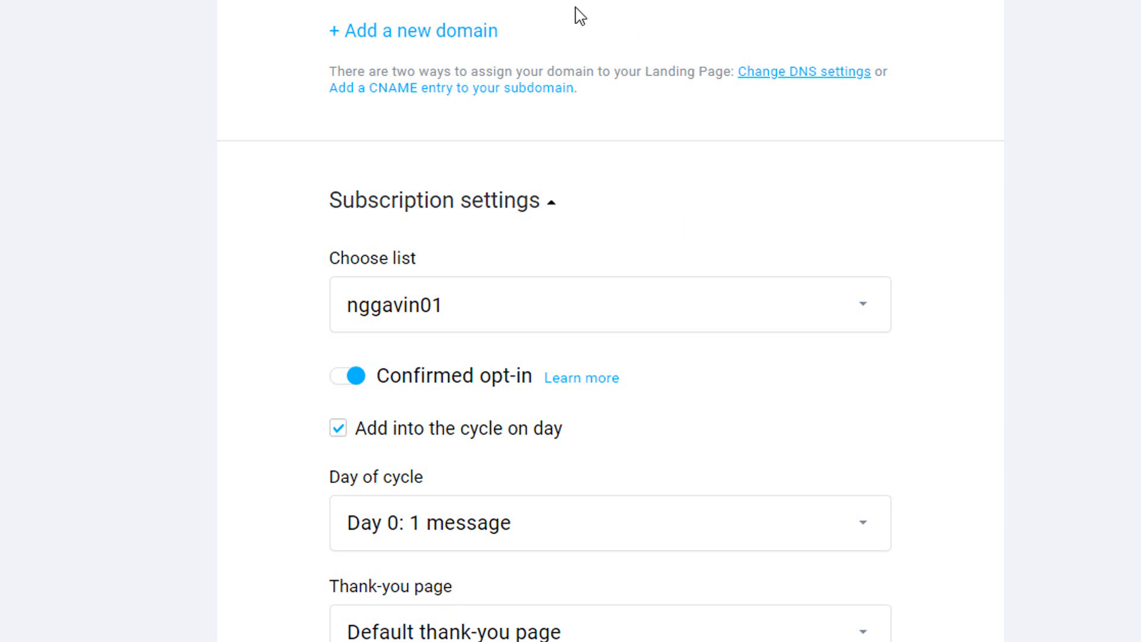
{"action": "scroll", "coordinate": [855, 384], "scroll_direction": "up", "scroll_amount": 1}
{"action": "scroll", "coordinate": [855, 384], "scroll_direction": "up", "scroll_amount": 10}
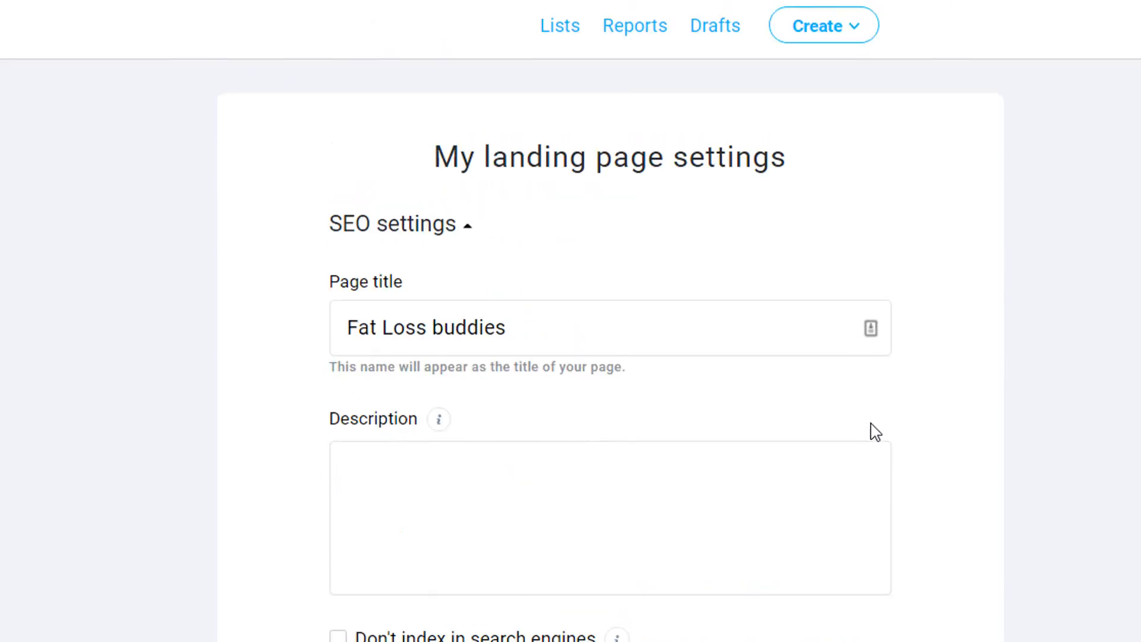
{"action": "scroll", "coordinate": [912, 341], "scroll_direction": "down", "scroll_amount": 1}
{"action": "scroll", "coordinate": [912, 341], "scroll_direction": "down", "scroll_amount": 9}
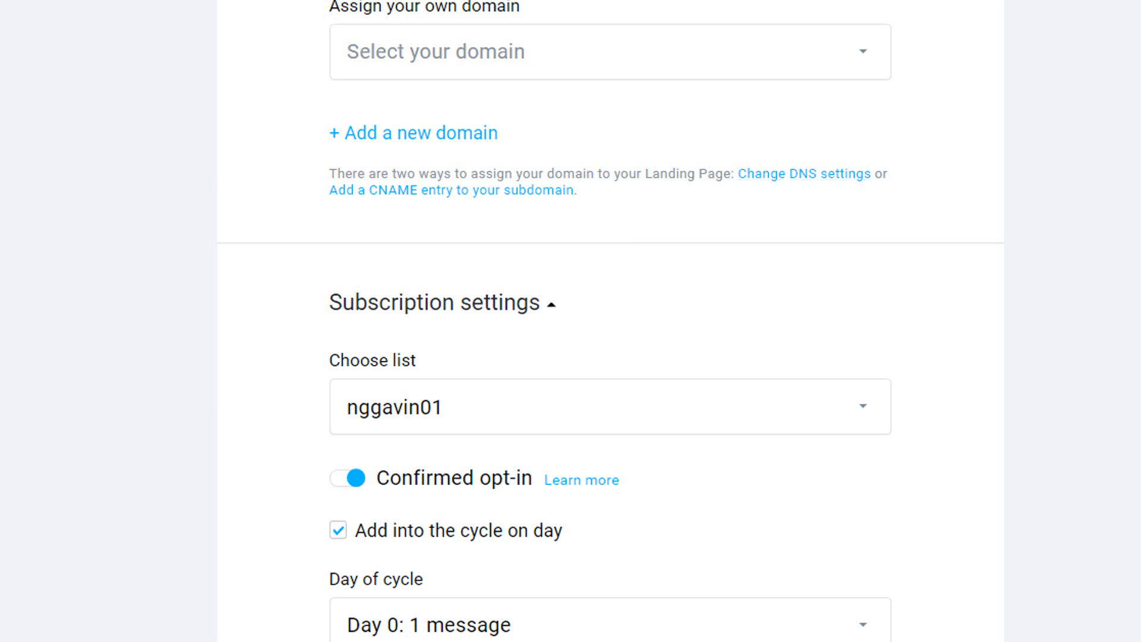
{"action": "scroll", "coordinate": [1034, 148], "scroll_direction": "down", "scroll_amount": 2}
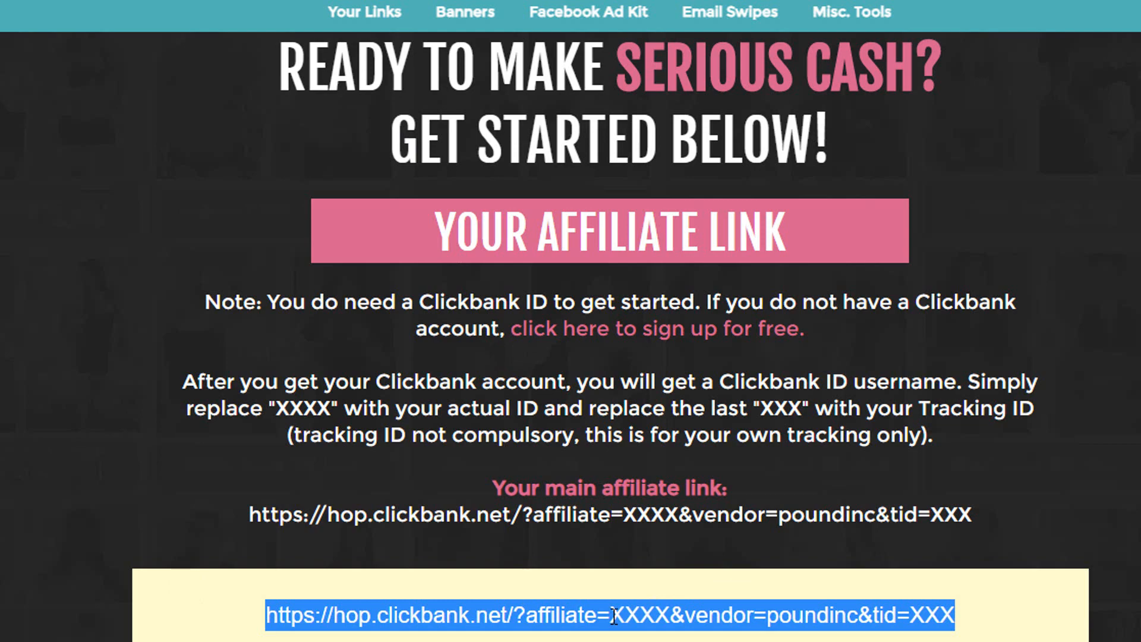
Step: Copy the main ClickBank affiliate link from the affiliate resources page and use it as the custom thank-you page URL
{"action": "right_click", "coordinate": [614, 615]}
{"action": "left_click", "coordinate": [665, 633]}
{"action": "scroll", "coordinate": [545, 346], "scroll_direction": "down", "scroll_amount": 3}
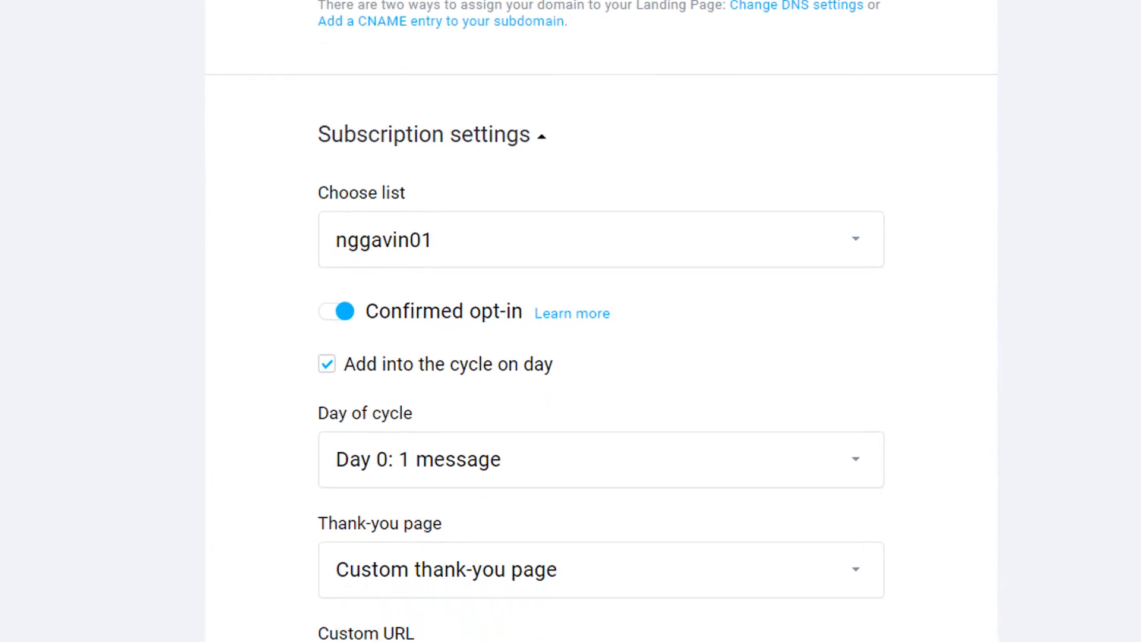
{"action": "left_click_drag", "start_coordinate": [650, 520], "coordinate": [698, 516]}
{"action": "left_click", "coordinate": [697, 504]}
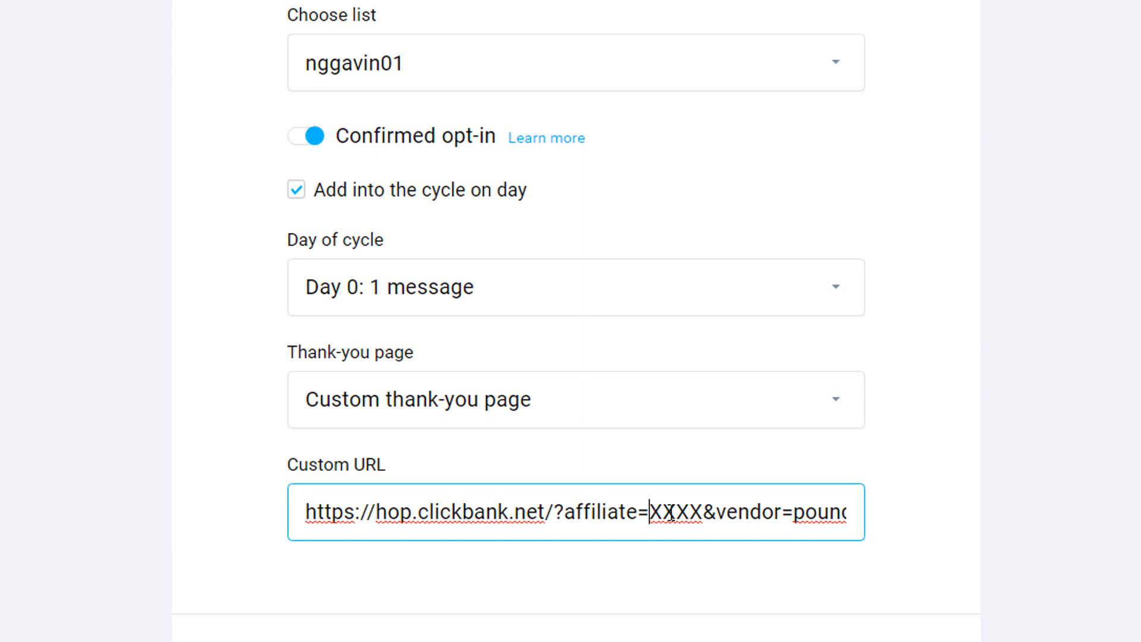
{"action": "left_click_drag", "start_coordinate": [649, 512], "coordinate": [705, 513]}
{"action": "left_click", "coordinate": [966, 494]}
Step: Choose Facebook Pixel as the landing page's analytics and remarketing platform
{"action": "scroll", "coordinate": [932, 494], "scroll_direction": "down", "scroll_amount": 3}
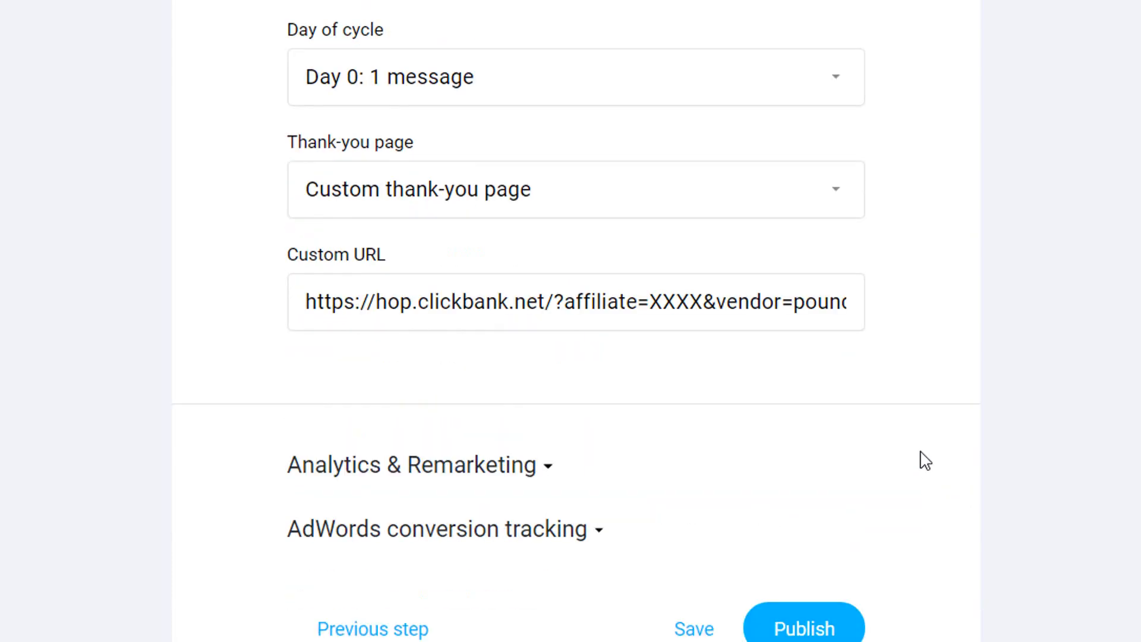
{"action": "left_click", "coordinate": [547, 468]}
{"action": "scroll", "coordinate": [428, 570], "scroll_direction": "down", "scroll_amount": 3}
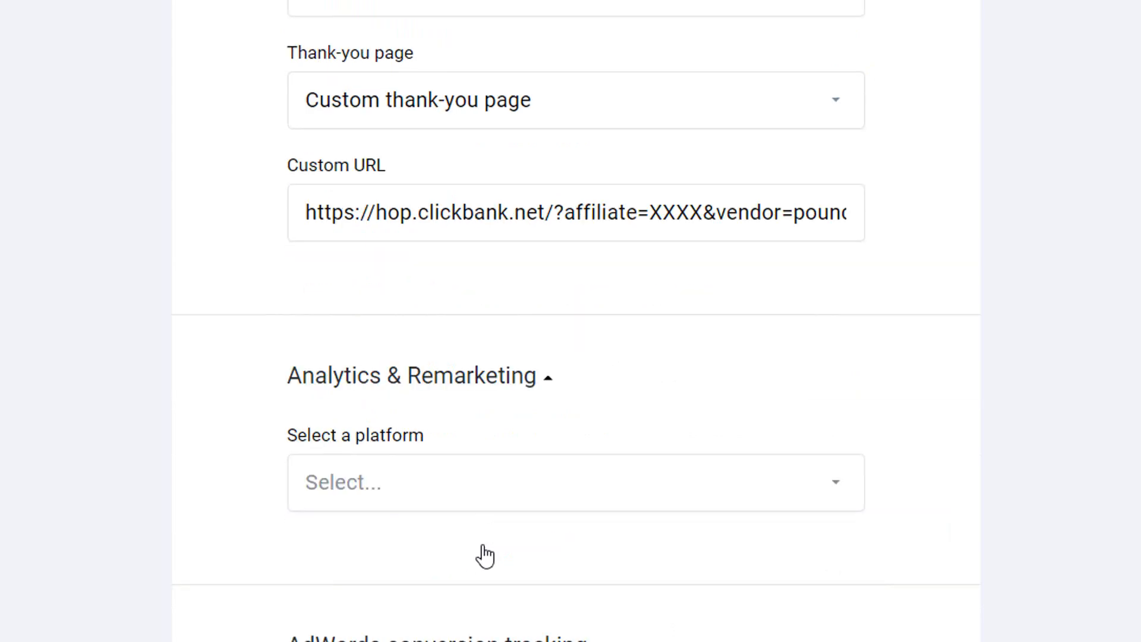
{"action": "left_click", "coordinate": [413, 351]}
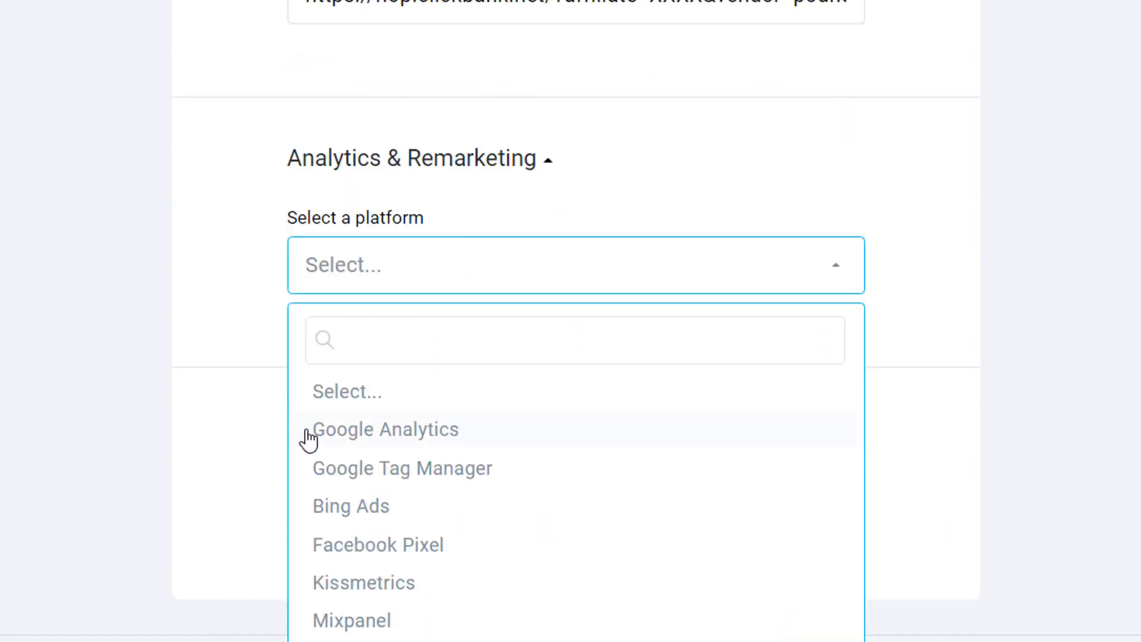
{"action": "left_click", "coordinate": [386, 557]}
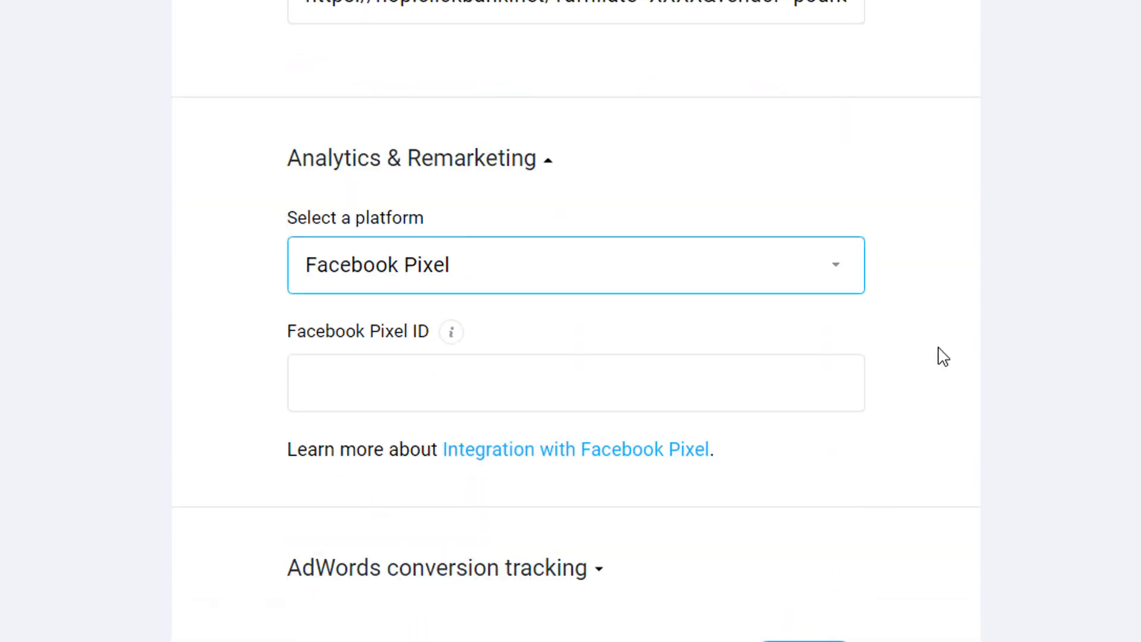
Step: Recheck the filled-in landing page settings, from the thank-you URL and Facebook Pixel fields to the page title and subdomain
{"action": "scroll", "coordinate": [960, 382], "scroll_direction": "up", "scroll_amount": 6}
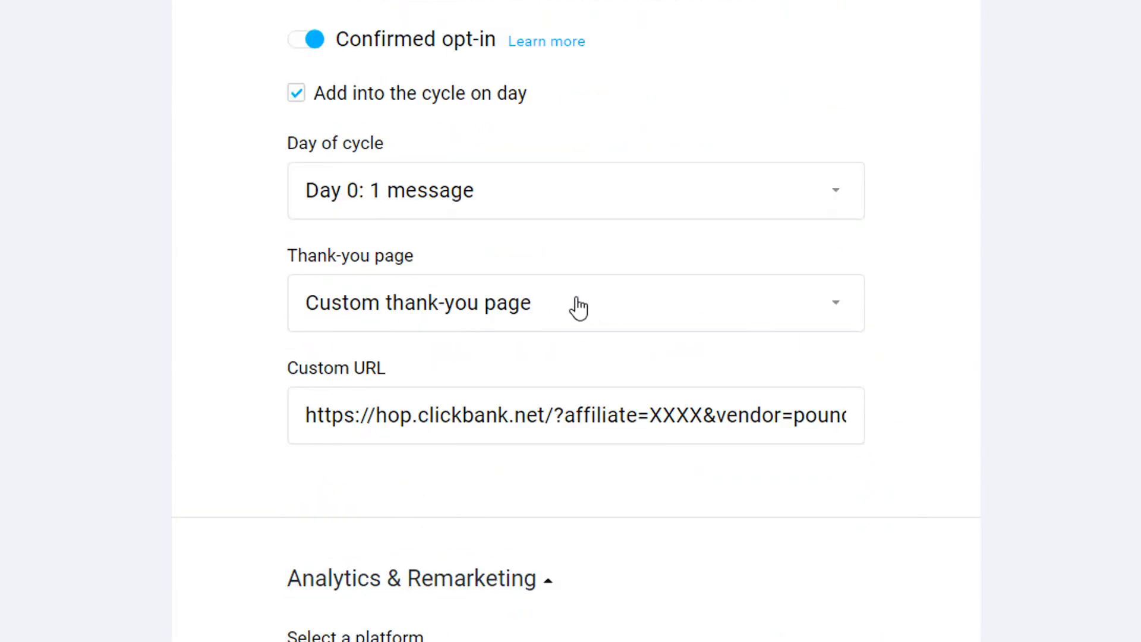
{"action": "scroll", "coordinate": [874, 412], "scroll_direction": "up", "scroll_amount": 2}
{"action": "scroll", "coordinate": [919, 394], "scroll_direction": "down", "scroll_amount": 7}
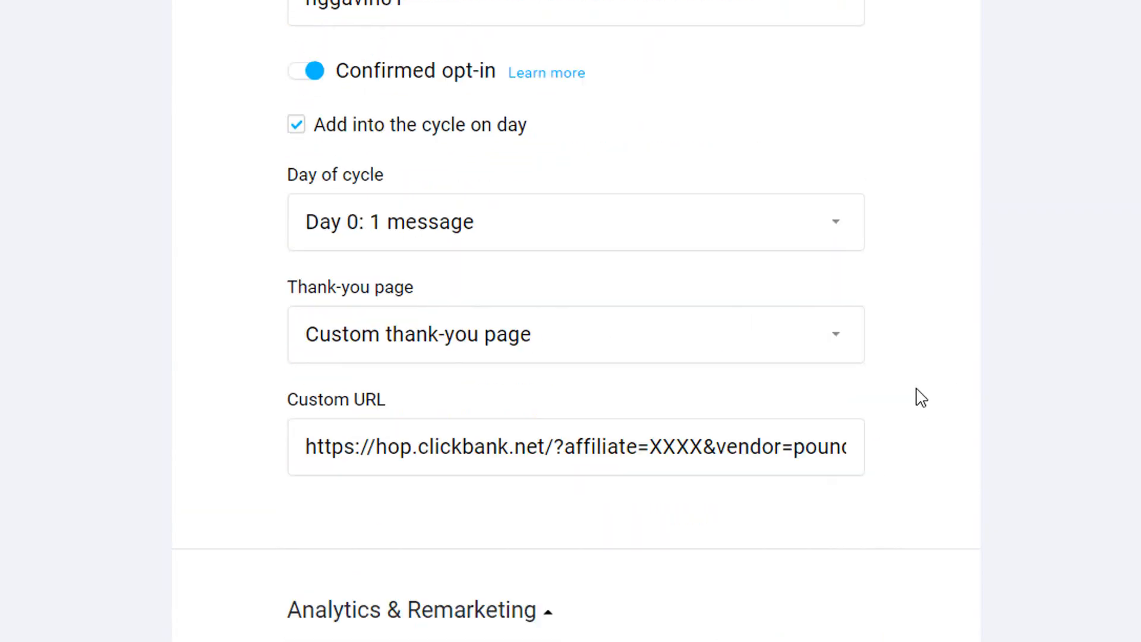
{"action": "scroll", "coordinate": [932, 477], "scroll_direction": "down", "scroll_amount": 1}
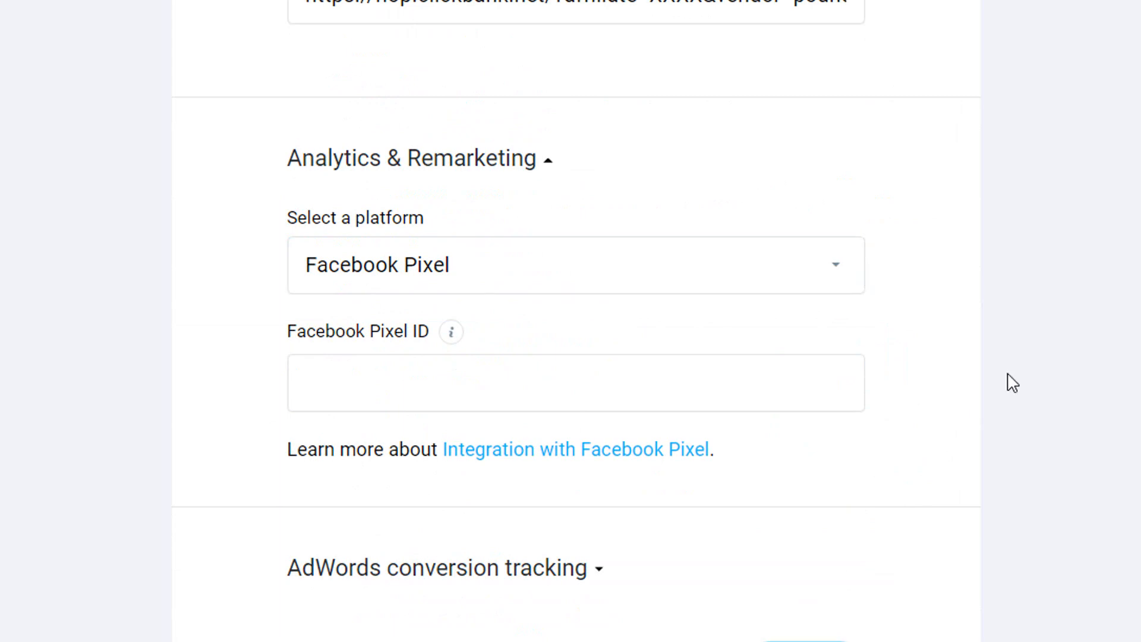
{"action": "scroll", "coordinate": [1009, 383], "scroll_direction": "up", "scroll_amount": 12}
{"action": "scroll", "coordinate": [926, 435], "scroll_direction": "up", "scroll_amount": 10}
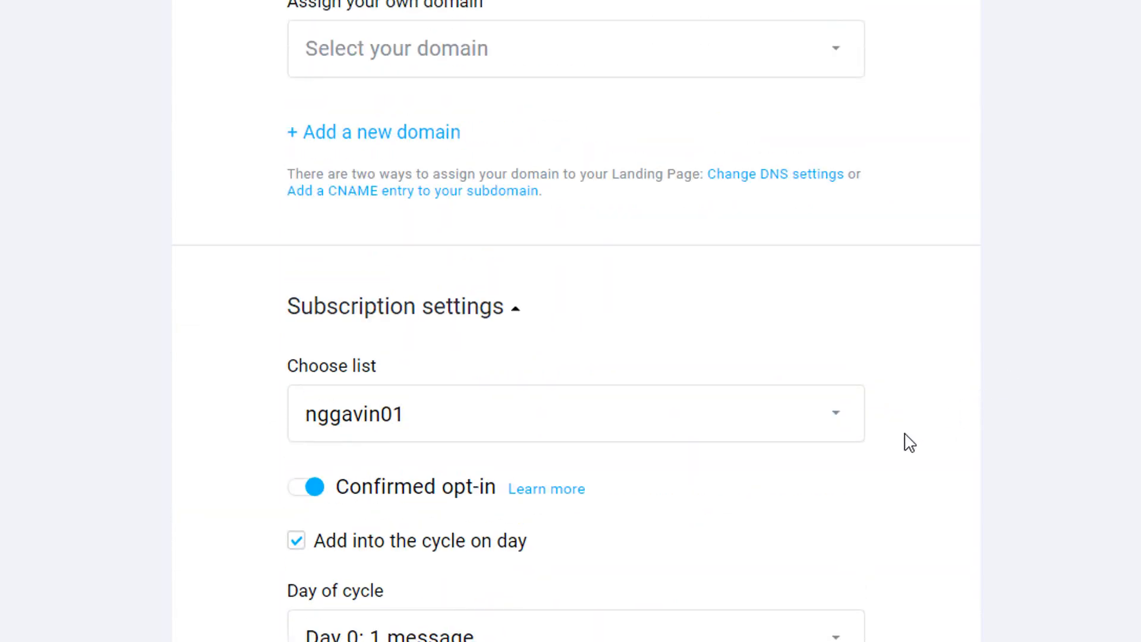
{"action": "scroll", "coordinate": [892, 478], "scroll_direction": "down", "scroll_amount": 3}
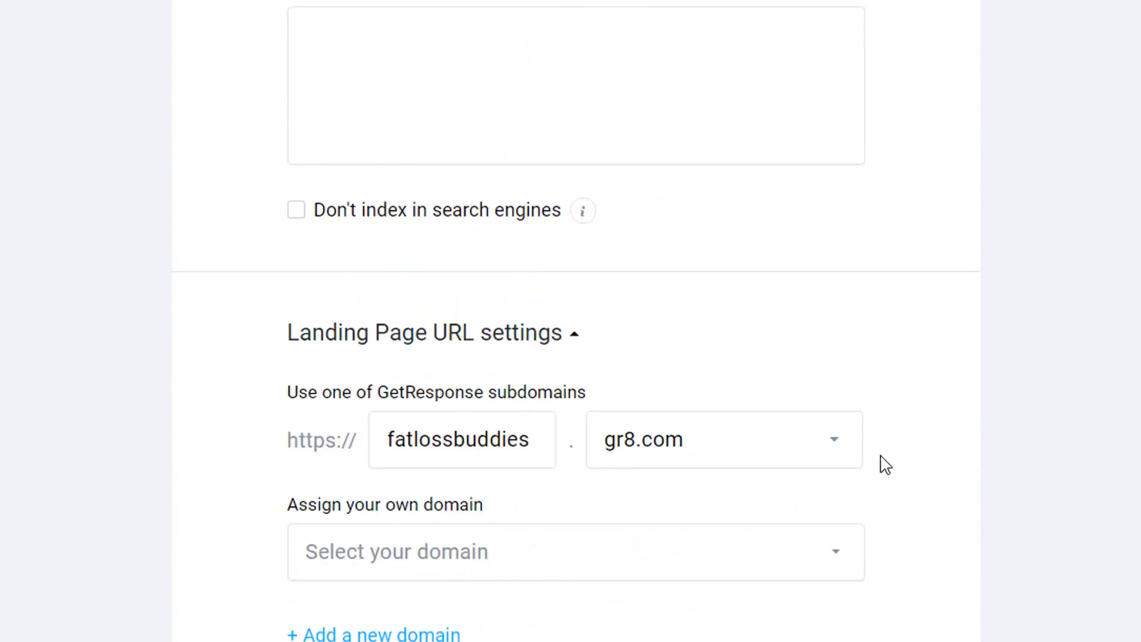
{"action": "scroll", "coordinate": [884, 464], "scroll_direction": "up", "scroll_amount": 3}
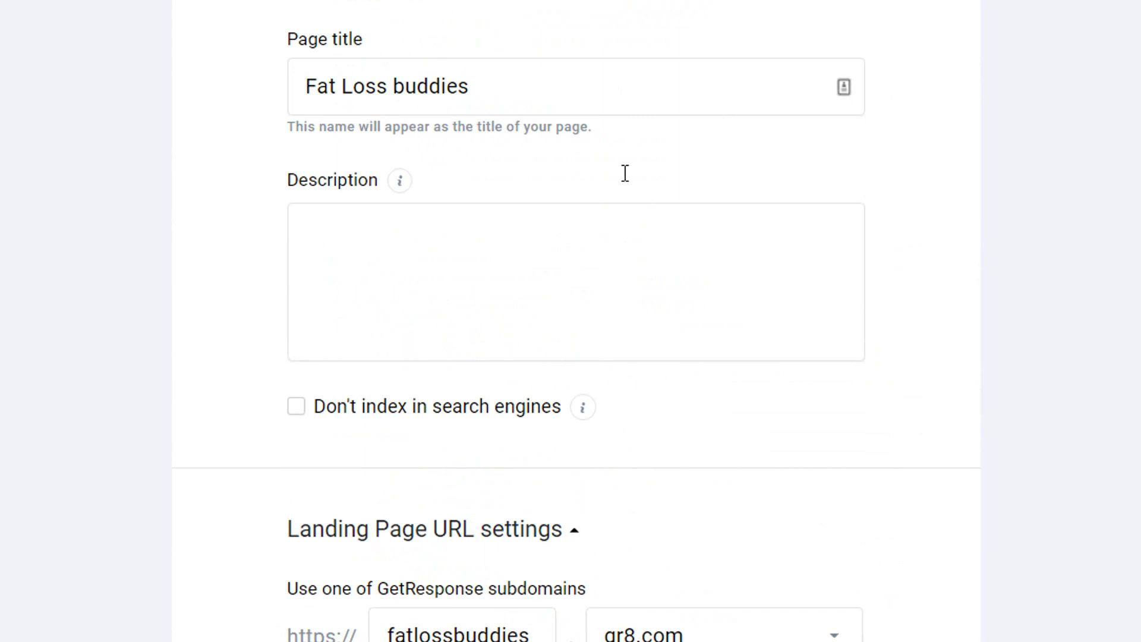
{"action": "scroll", "coordinate": [935, 365], "scroll_direction": "down", "scroll_amount": 14}
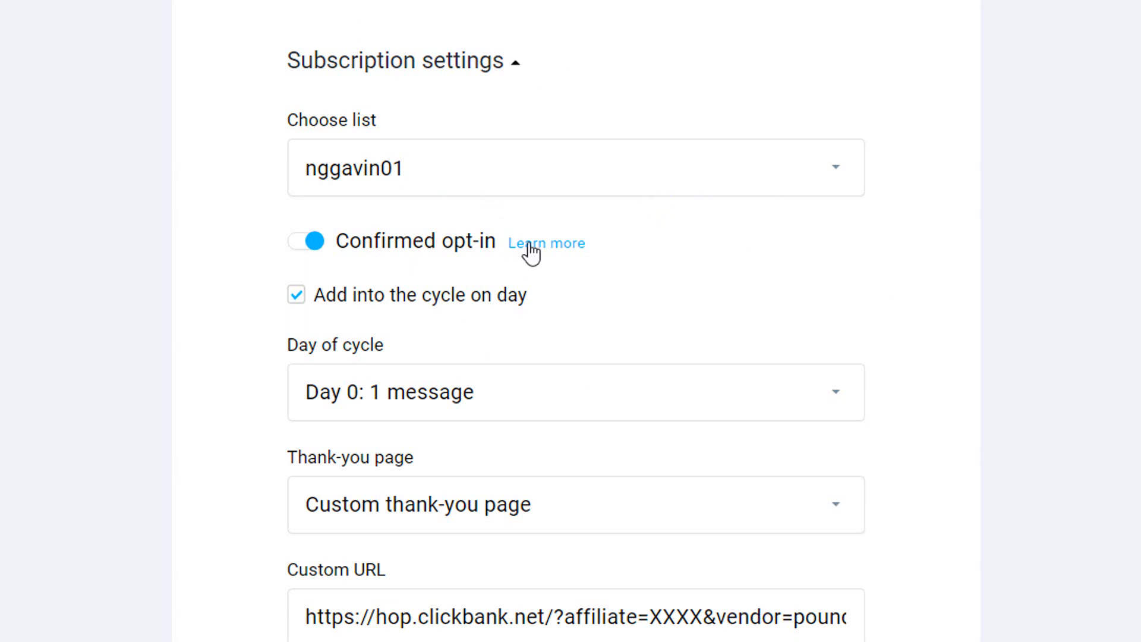
{"action": "scroll", "coordinate": [945, 205], "scroll_direction": "up", "scroll_amount": 10}
{"action": "scroll", "coordinate": [945, 205], "scroll_direction": "up", "scroll_amount": 2}
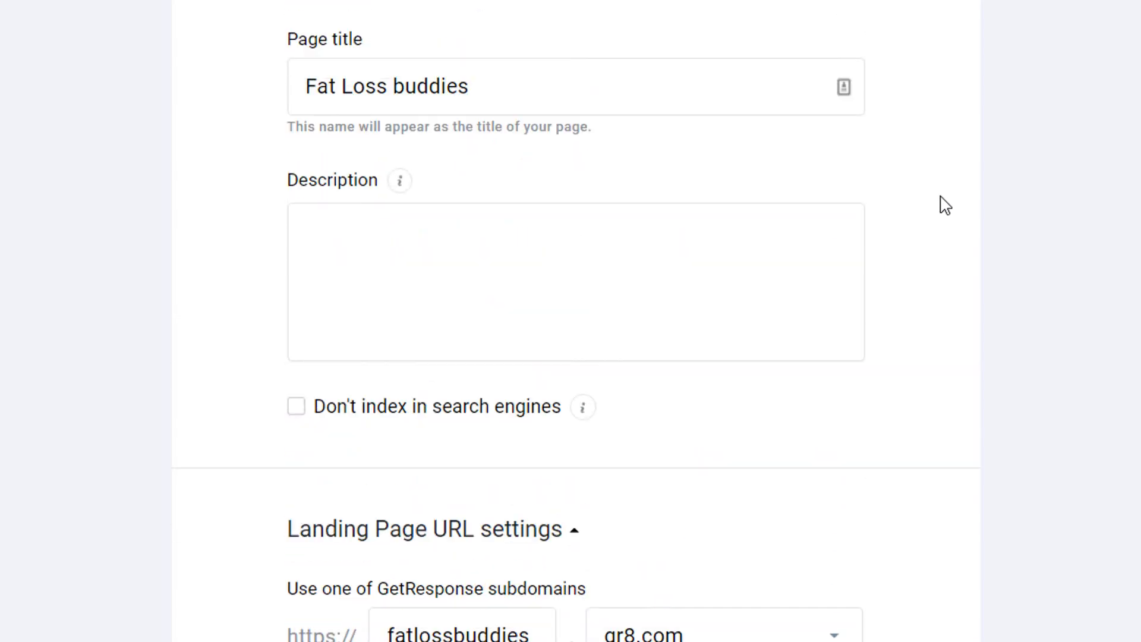
{"action": "scroll", "coordinate": [945, 205], "scroll_direction": "down", "scroll_amount": 2}
{"action": "scroll", "coordinate": [943, 211], "scroll_direction": "up", "scroll_amount": 2}
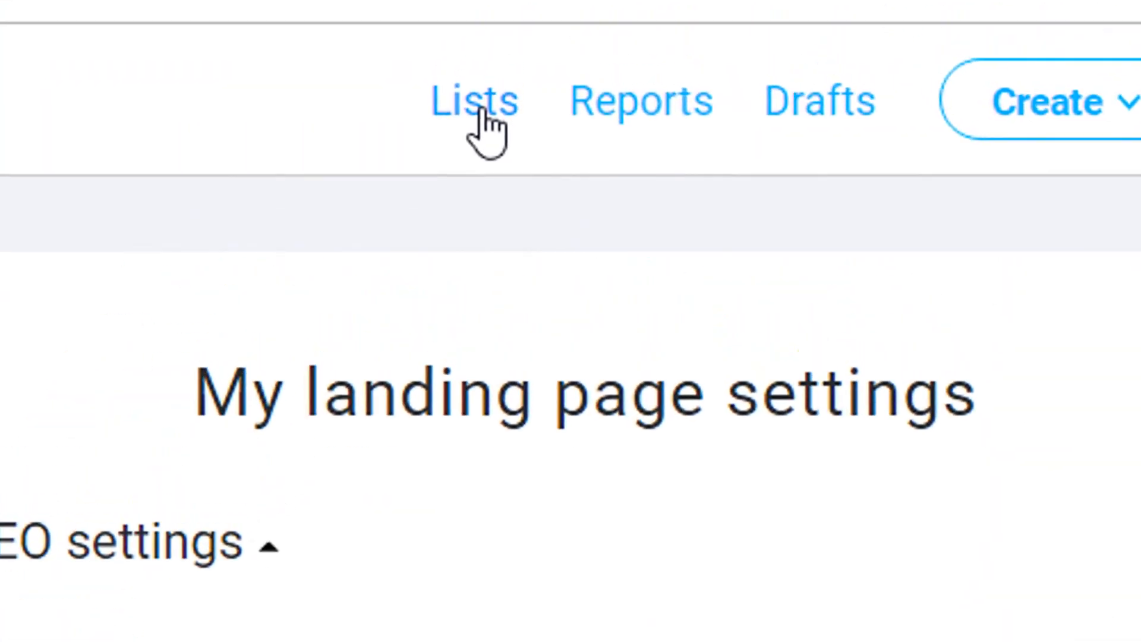
Step: Create a new contact list named cinderella_solution1009
{"action": "left_click", "coordinate": [475, 113]}
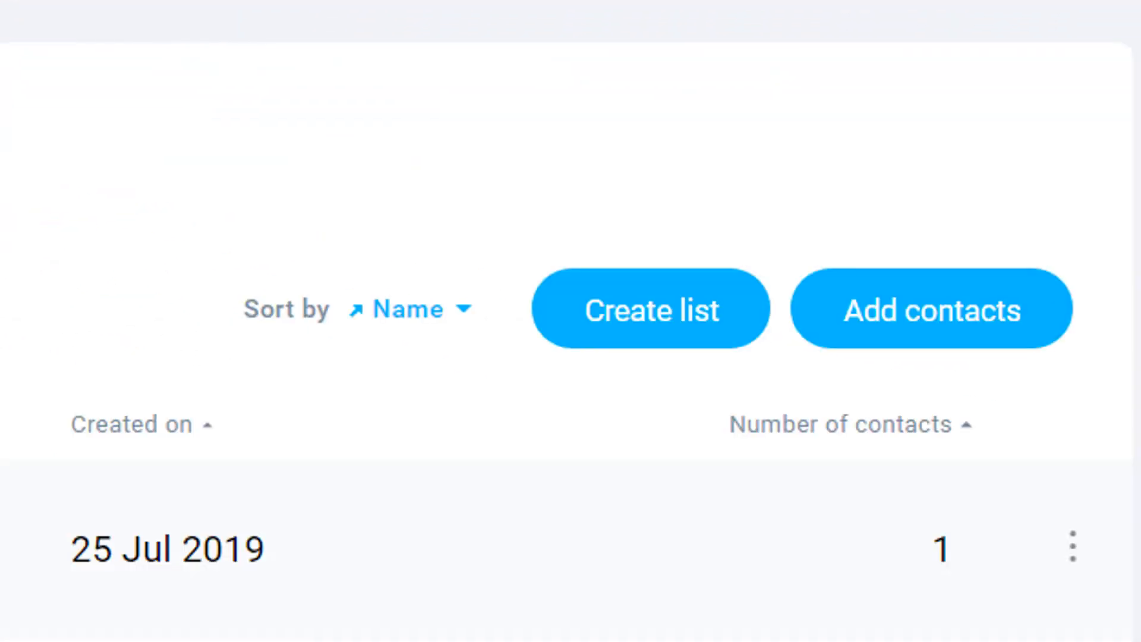
{"action": "left_click", "coordinate": [667, 339]}
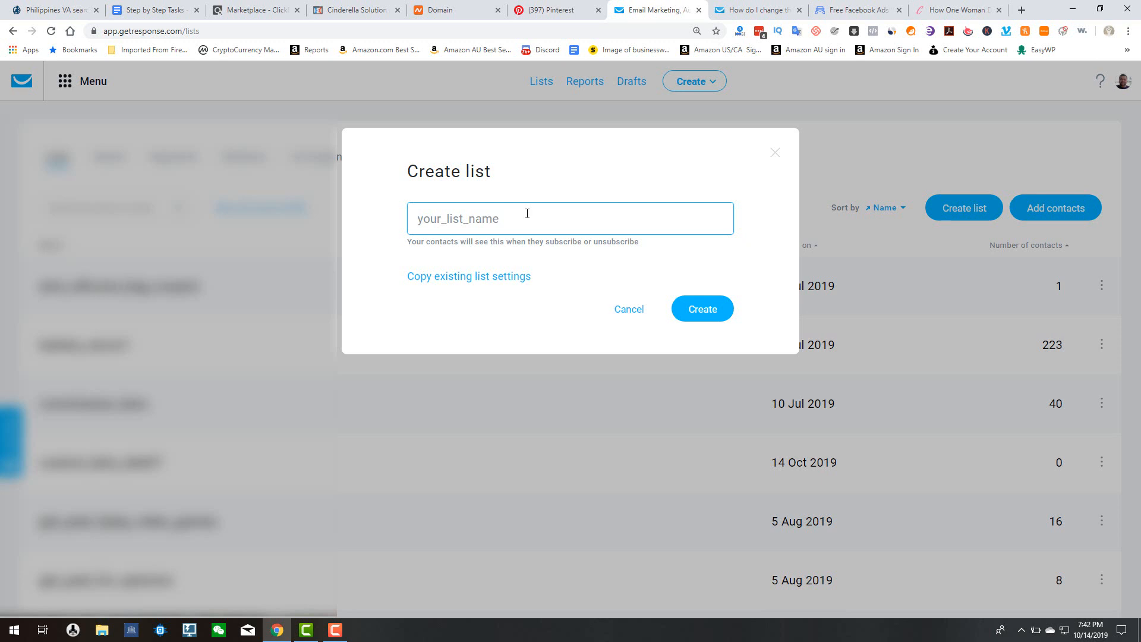
{"action": "type", "text": "c"}
{"action": "type", "text": "inderella_"}
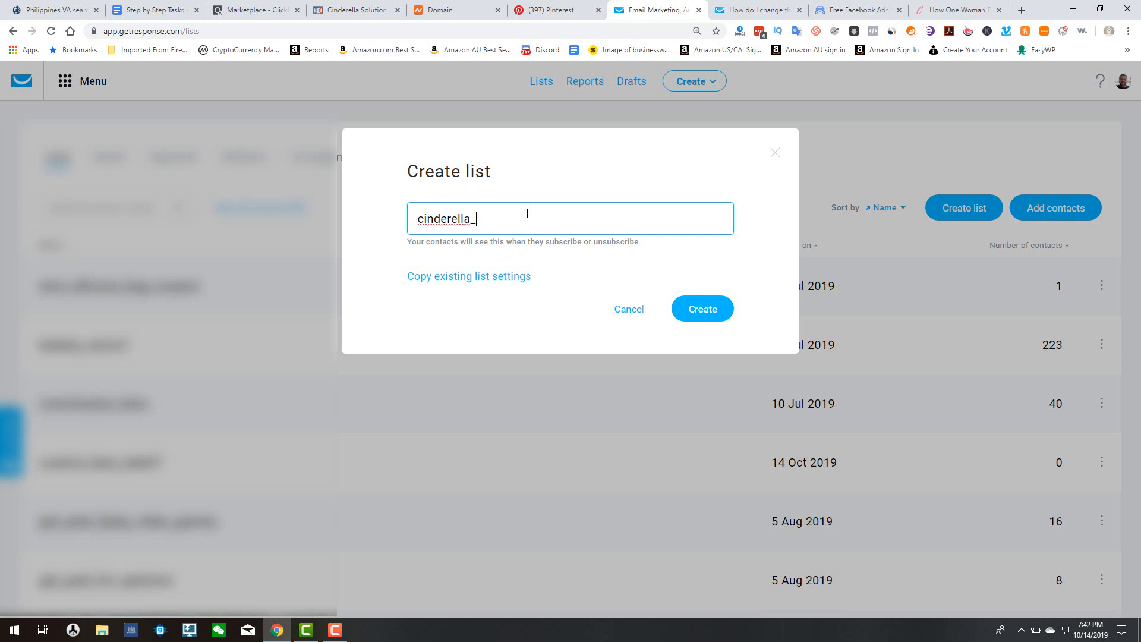
{"action": "type", "text": "solution1009"}
{"action": "left_click", "coordinate": [695, 312]}
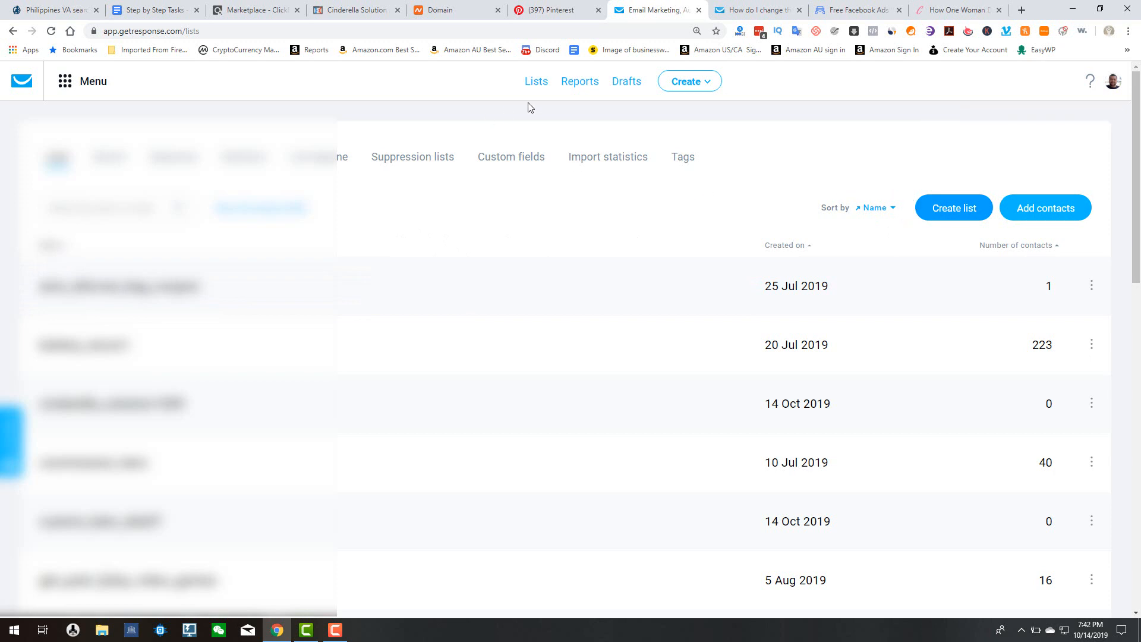
Step: Open the autoresponders overview and filter it to the cinderella_solution1009 list
{"action": "left_click", "coordinate": [70, 85]}
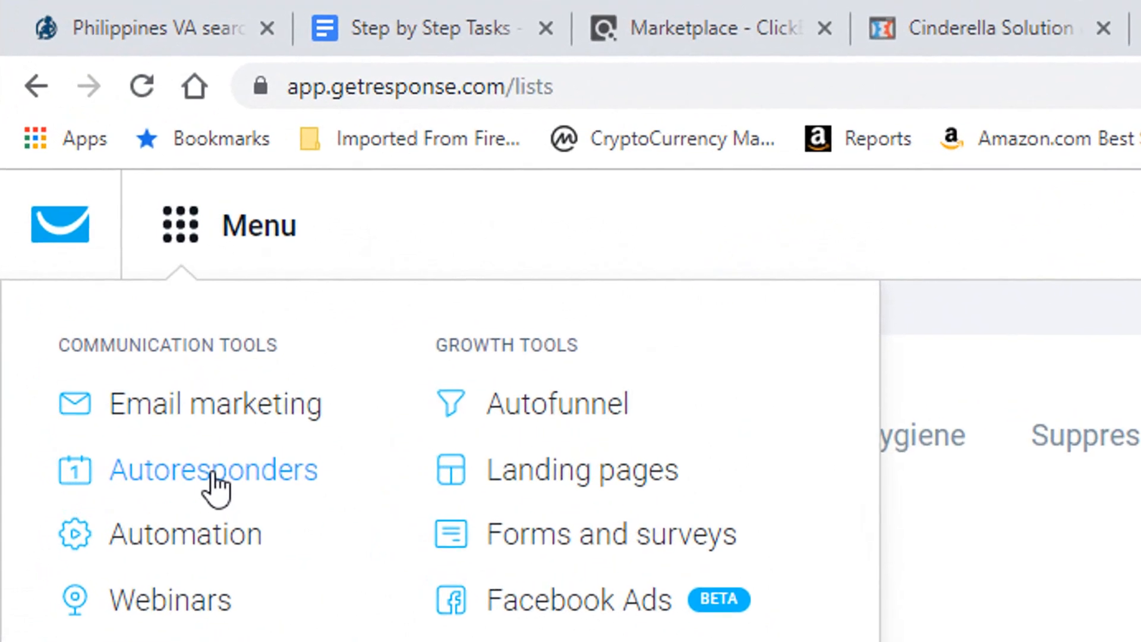
{"action": "left_click", "coordinate": [214, 473]}
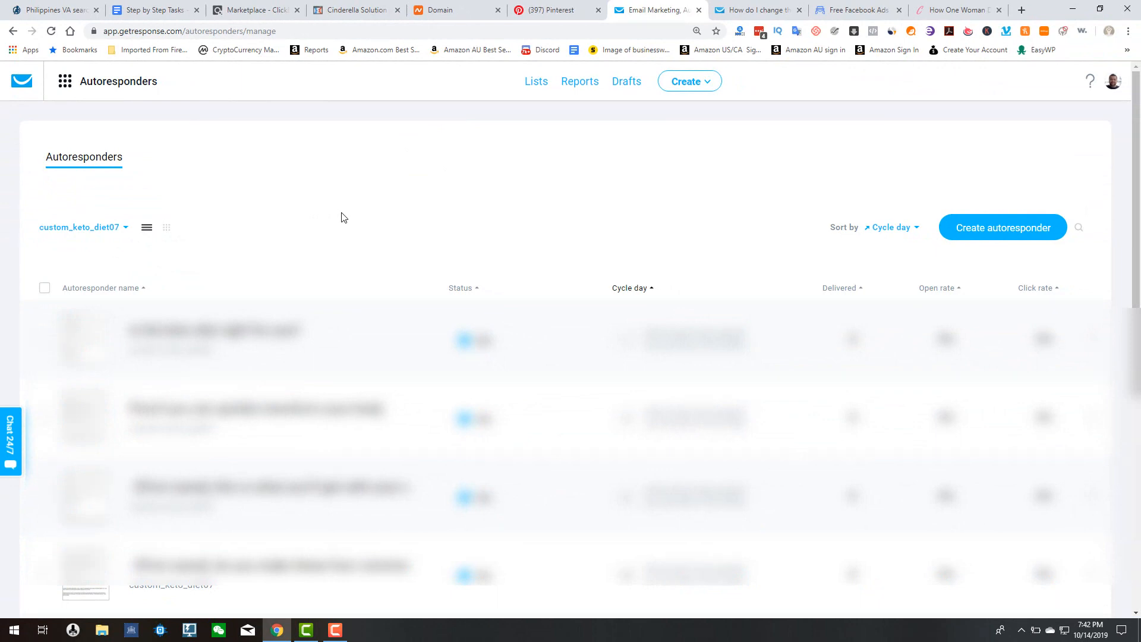
{"action": "left_click", "coordinate": [118, 232]}
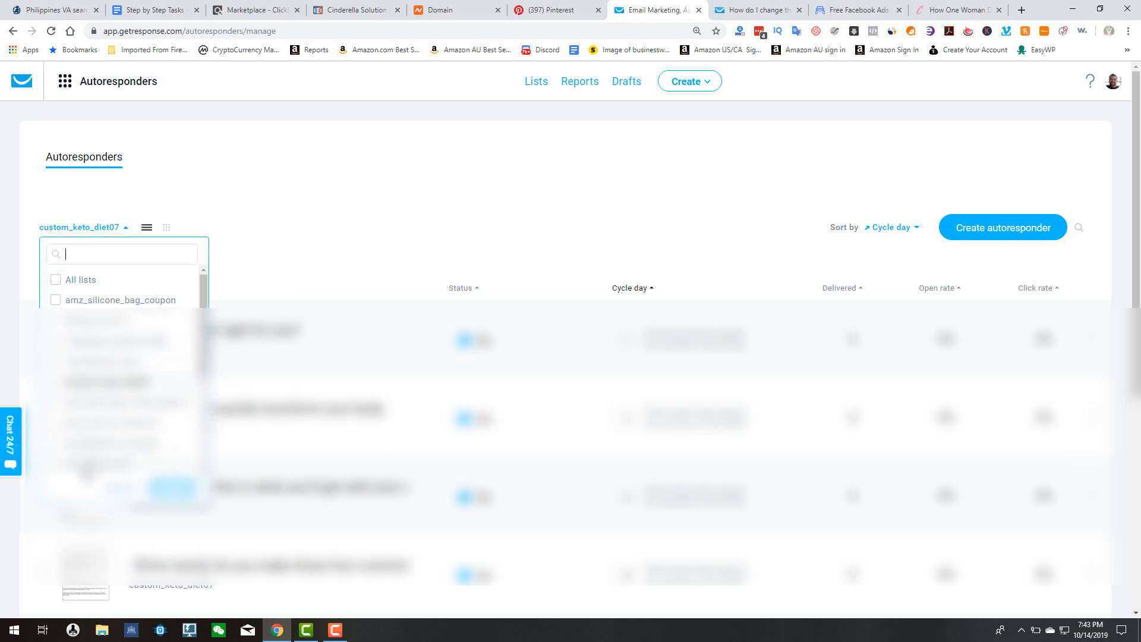
{"action": "scroll", "coordinate": [89, 418], "scroll_direction": "down", "scroll_amount": 3}
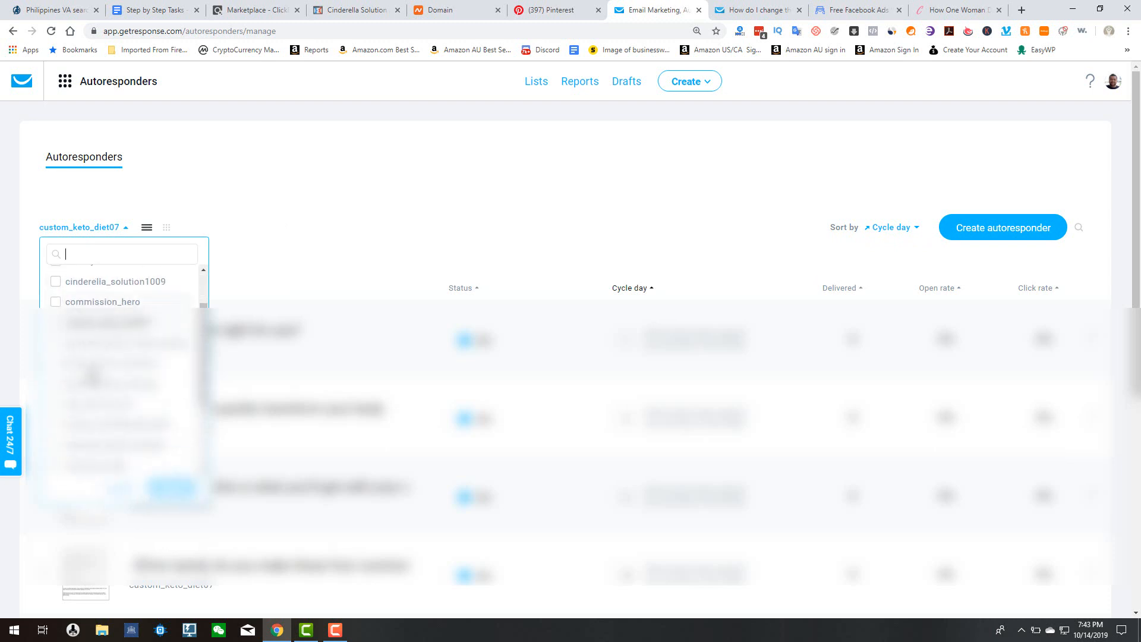
{"action": "scroll", "coordinate": [92, 375], "scroll_direction": "up", "scroll_amount": 3}
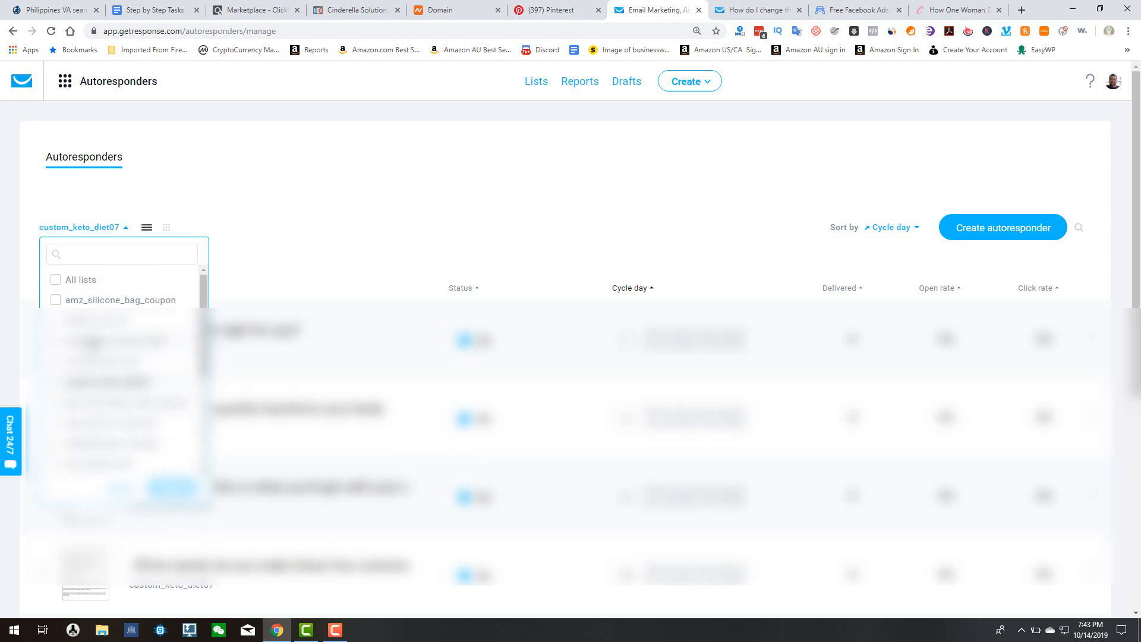
{"action": "left_click", "coordinate": [92, 342]}
{"action": "left_click", "coordinate": [171, 489]}
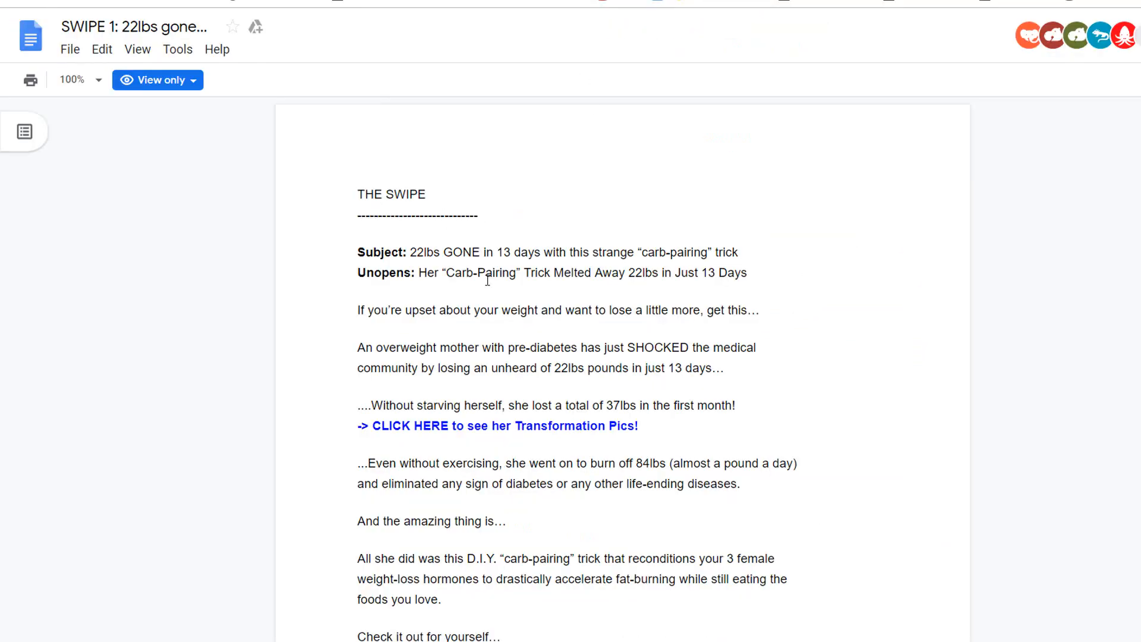
Step: Copy the SWIPE 1 subject line and name the new autoresponder "22lbs GONE in 13 days with this strange “carb-pairing” trick"
{"action": "left_click_drag", "start_coordinate": [410, 250], "coordinate": [743, 253]}
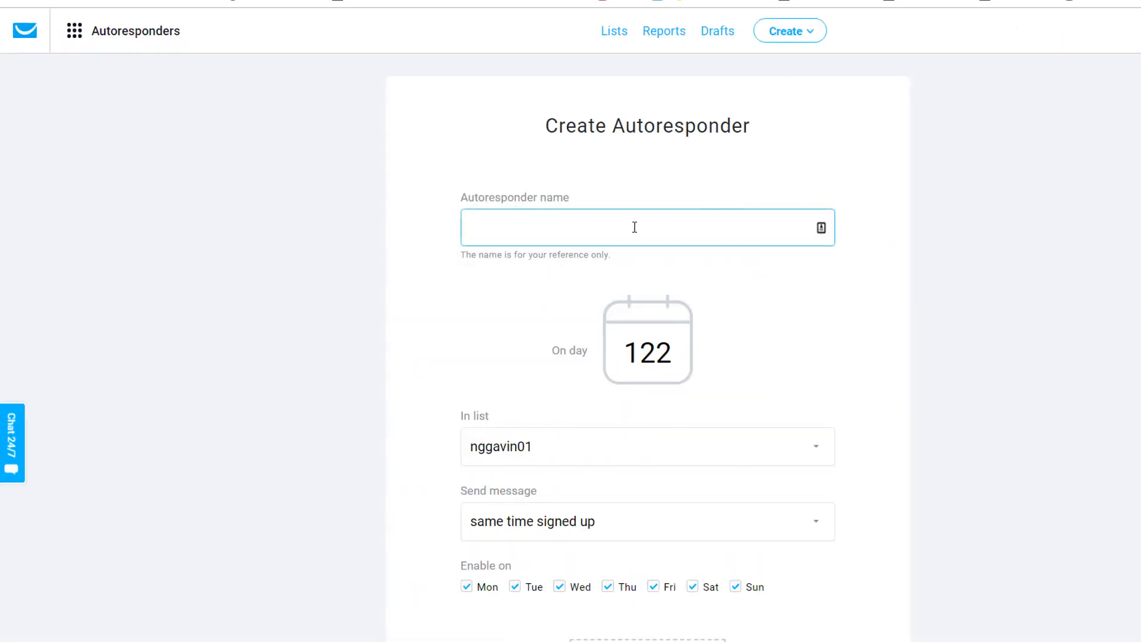
{"action": "type", "text": "22lbs GONE in 13 days with this strange \"carb-pairing\" trick"}
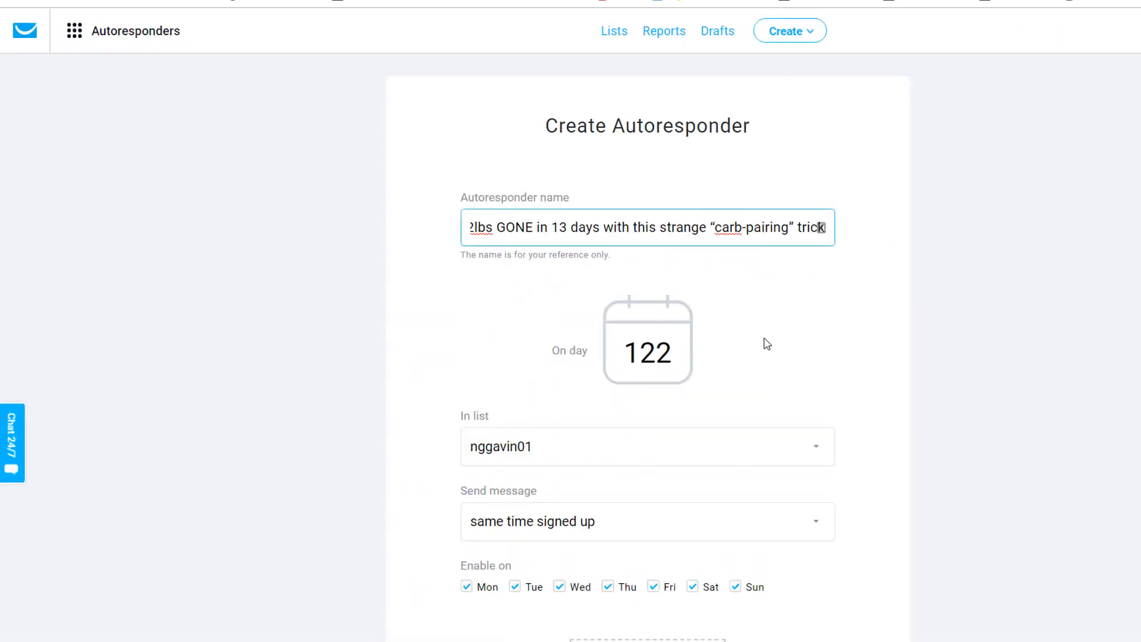
{"action": "key", "text": "Tab"}
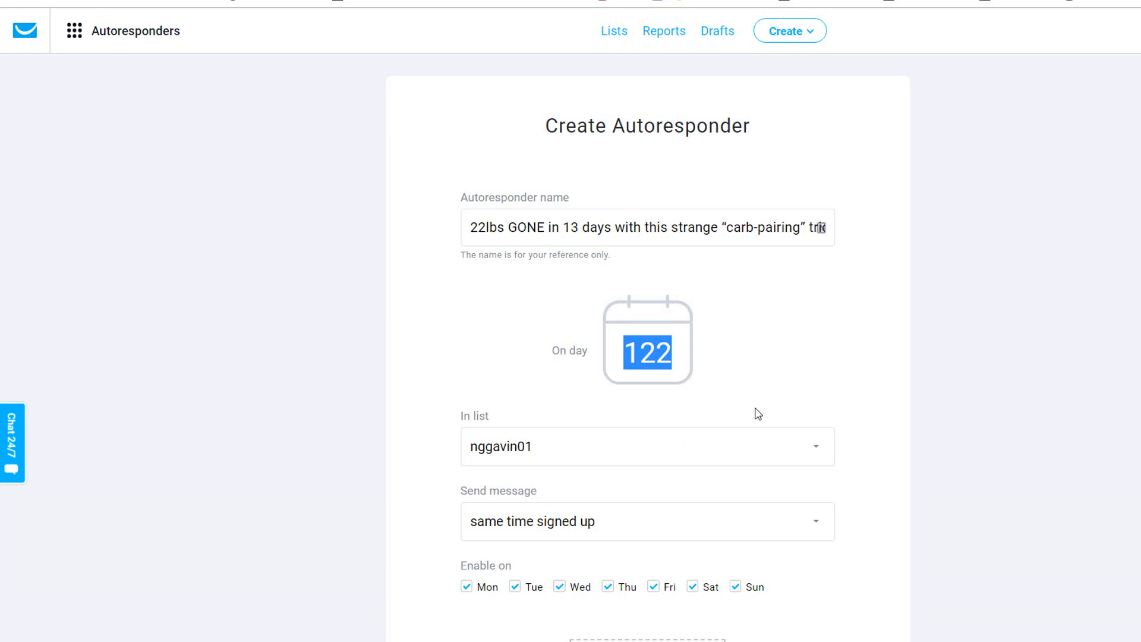
Step: Assign the new autoresponder to the cinderella_solution1009 list
{"action": "scroll", "coordinate": [754, 413], "scroll_direction": "down", "scroll_amount": 2}
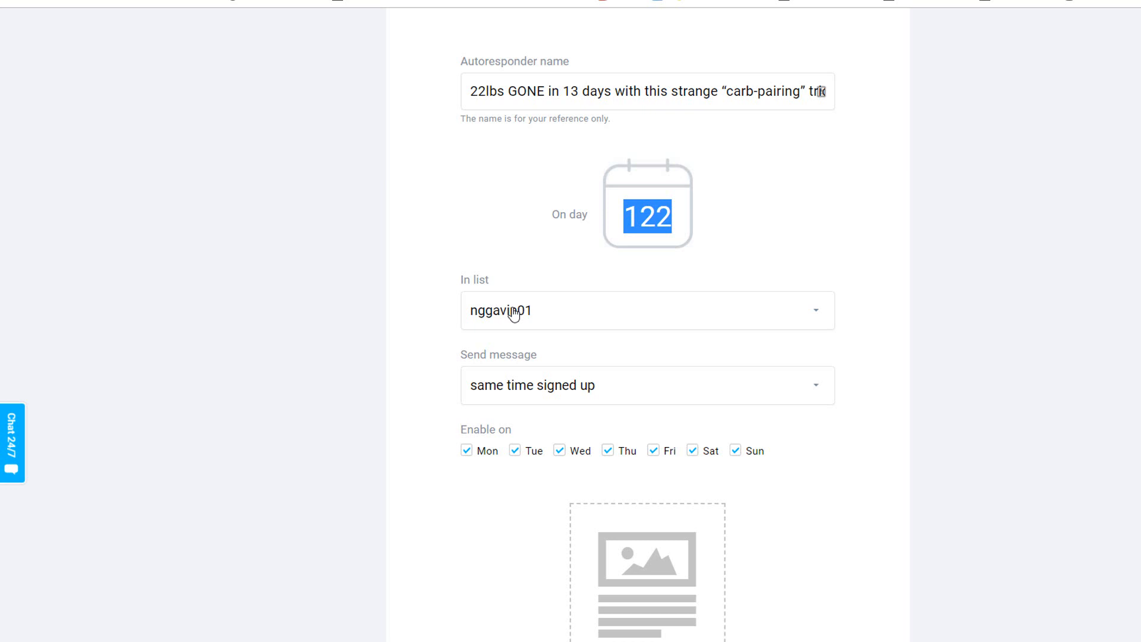
{"action": "left_click", "coordinate": [652, 310]}
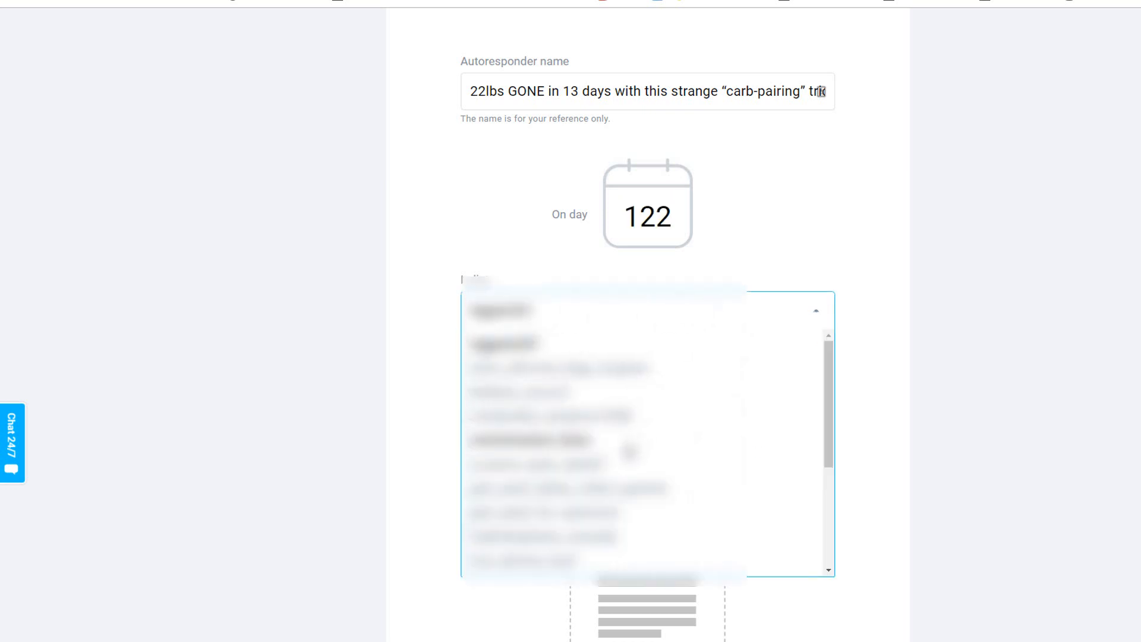
{"action": "left_click", "coordinate": [630, 440]}
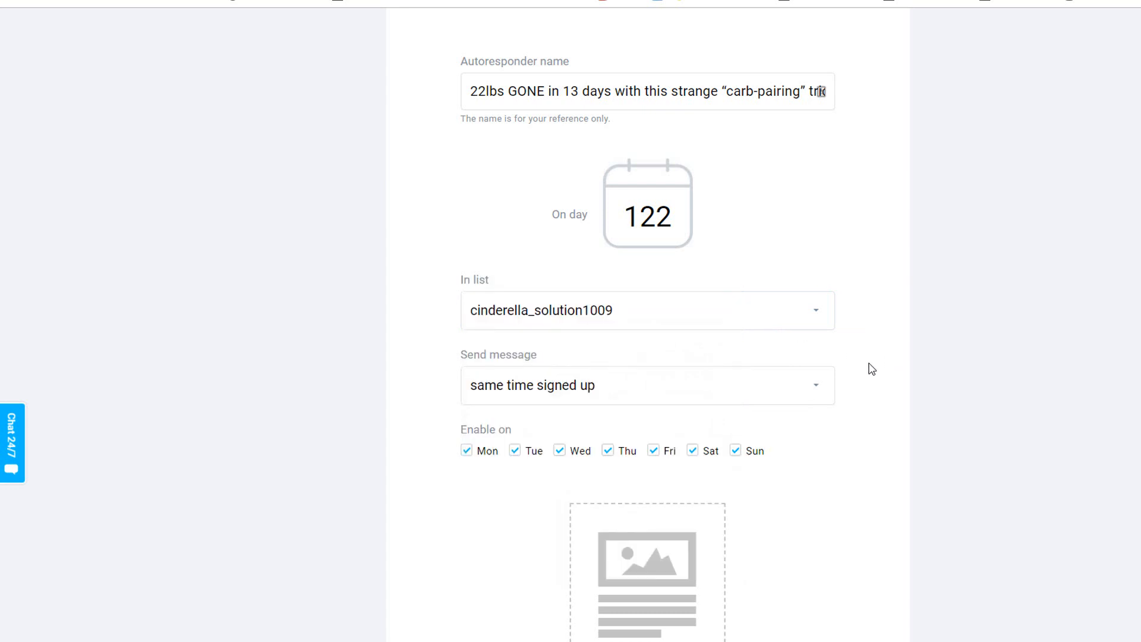
{"action": "scroll", "coordinate": [872, 369], "scroll_direction": "up", "scroll_amount": 3}
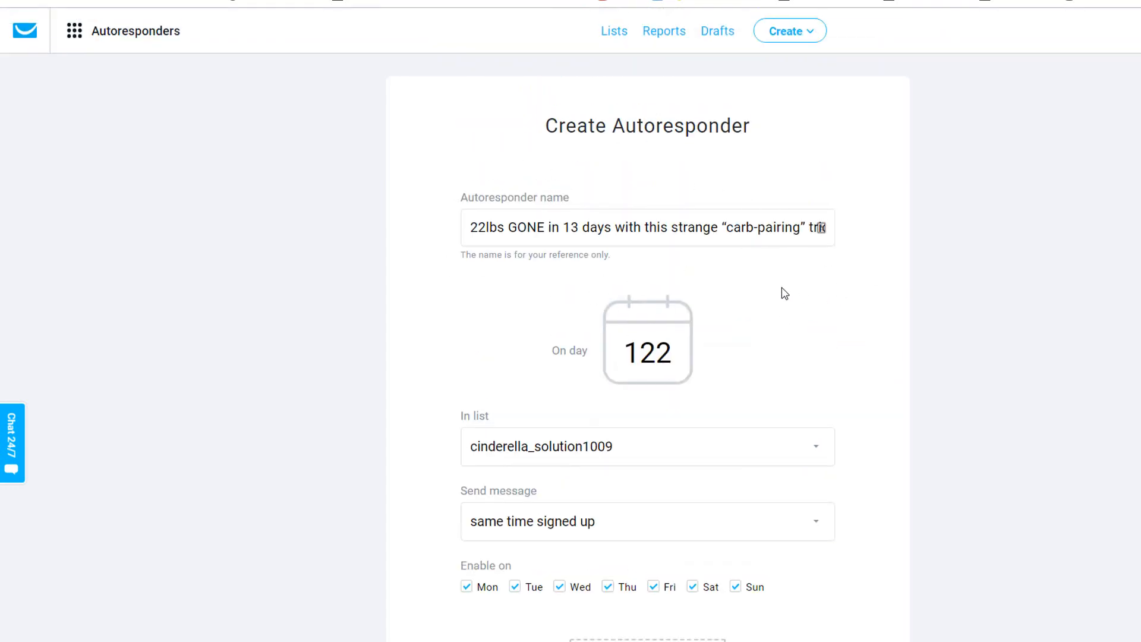
Step: Start the autoresponder's message with the subject "22lbs GONE in 13 days with this strange “carb-pairing” trick" and continue past its settings
{"action": "scroll", "coordinate": [757, 407], "scroll_direction": "down", "scroll_amount": 1}
{"action": "scroll", "coordinate": [900, 417], "scroll_direction": "down", "scroll_amount": 5}
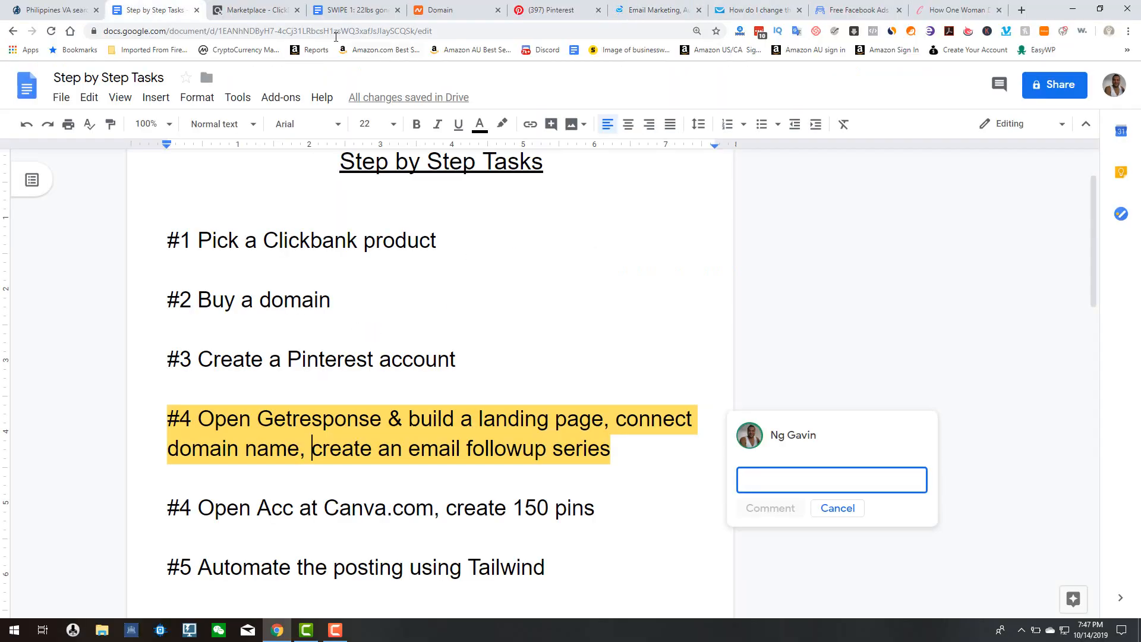
{"action": "left_click", "coordinate": [352, 10]}
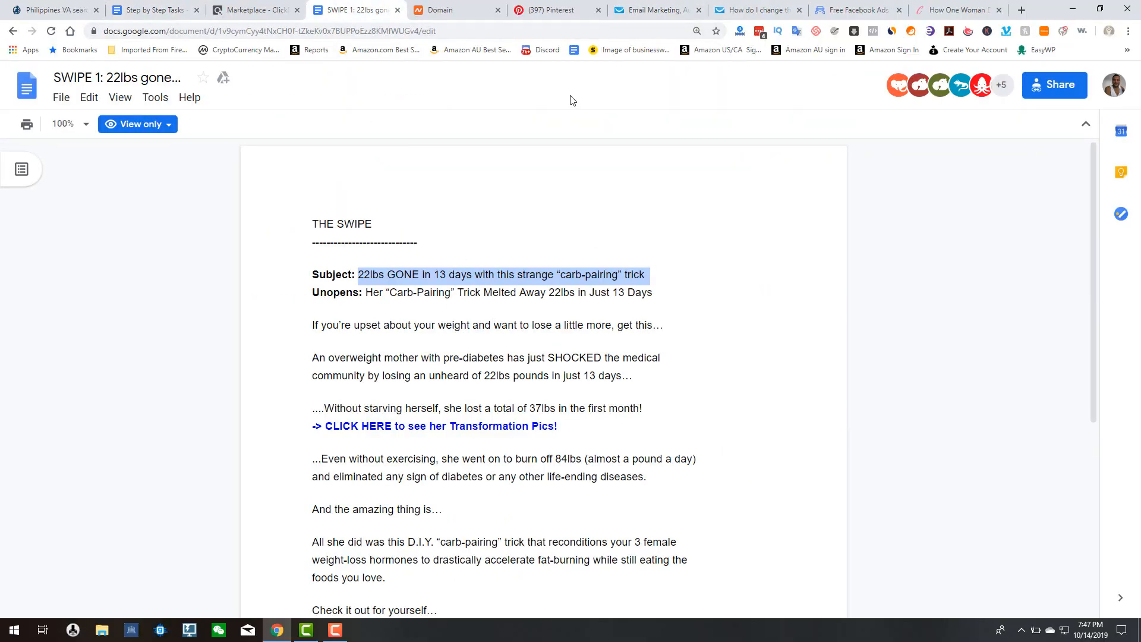
{"action": "left_click", "coordinate": [654, 10]}
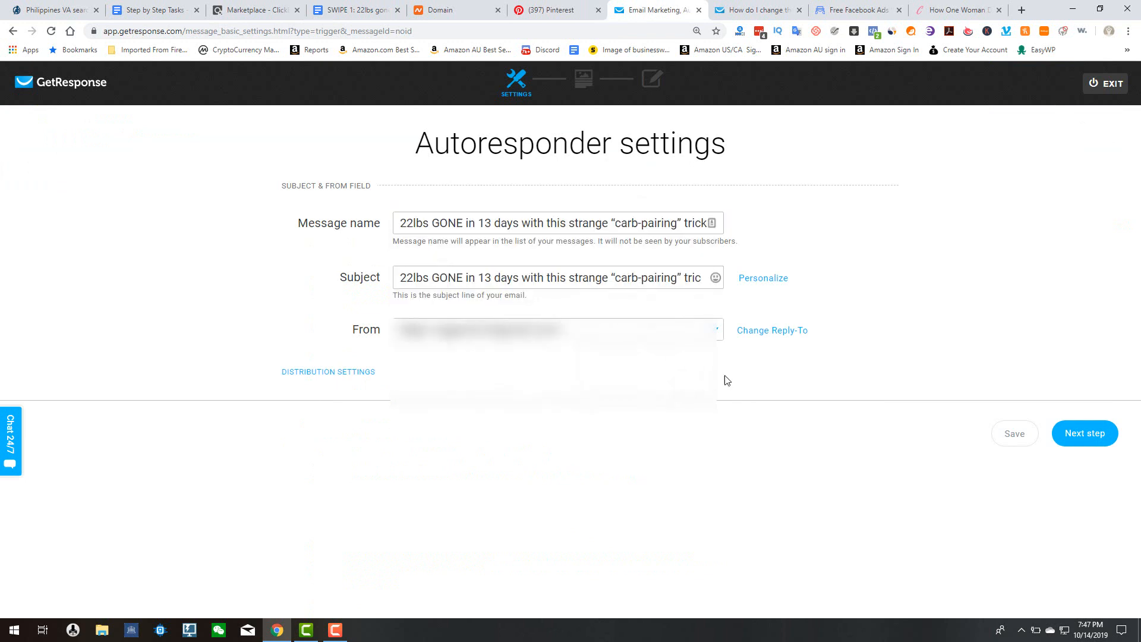
{"action": "left_click", "coordinate": [1089, 433]}
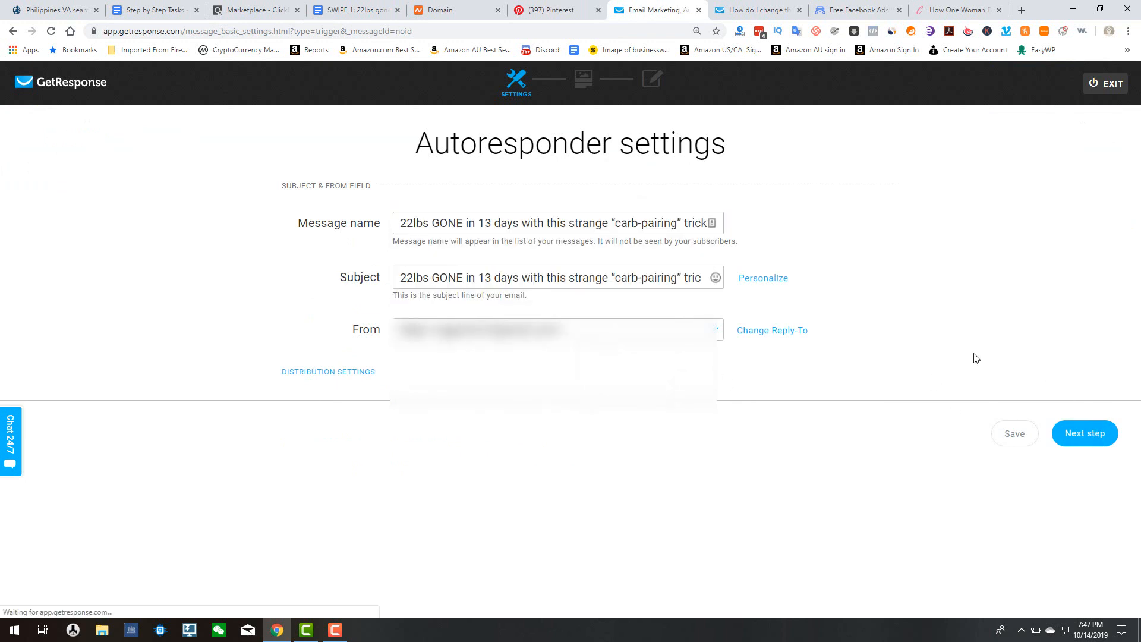
Step: Copy the SWIPE 1 email body from the Google Doc into the blank autoresponder message
{"action": "left_click", "coordinate": [354, 10]}
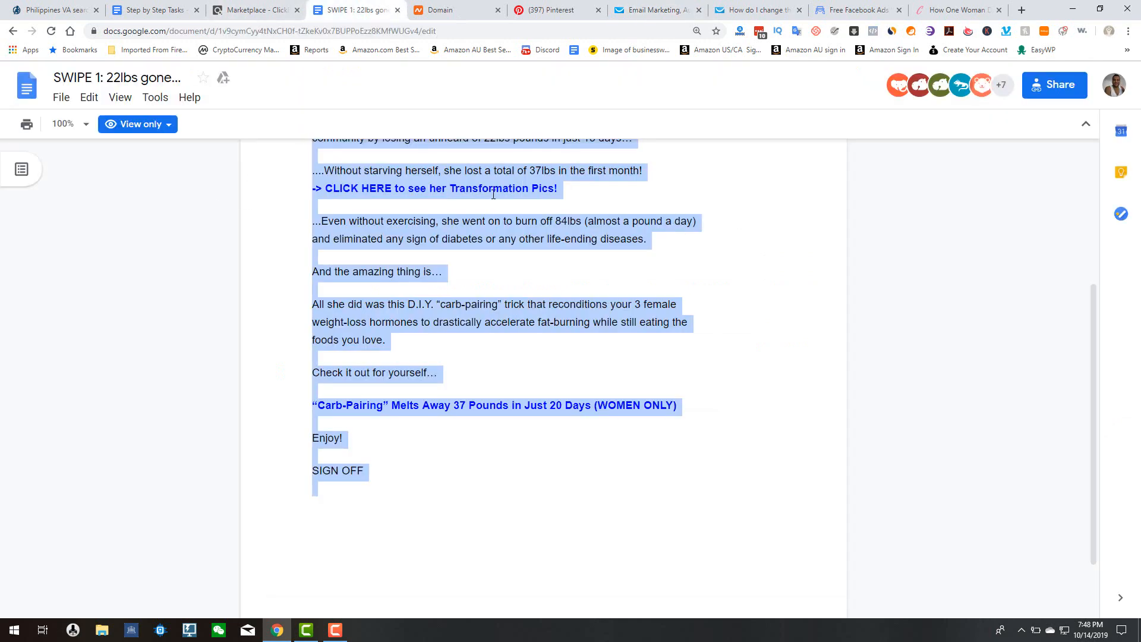
{"action": "scroll", "coordinate": [523, 207], "scroll_direction": "up", "scroll_amount": 3}
{"action": "scroll", "coordinate": [523, 206], "scroll_direction": "up", "scroll_amount": 1}
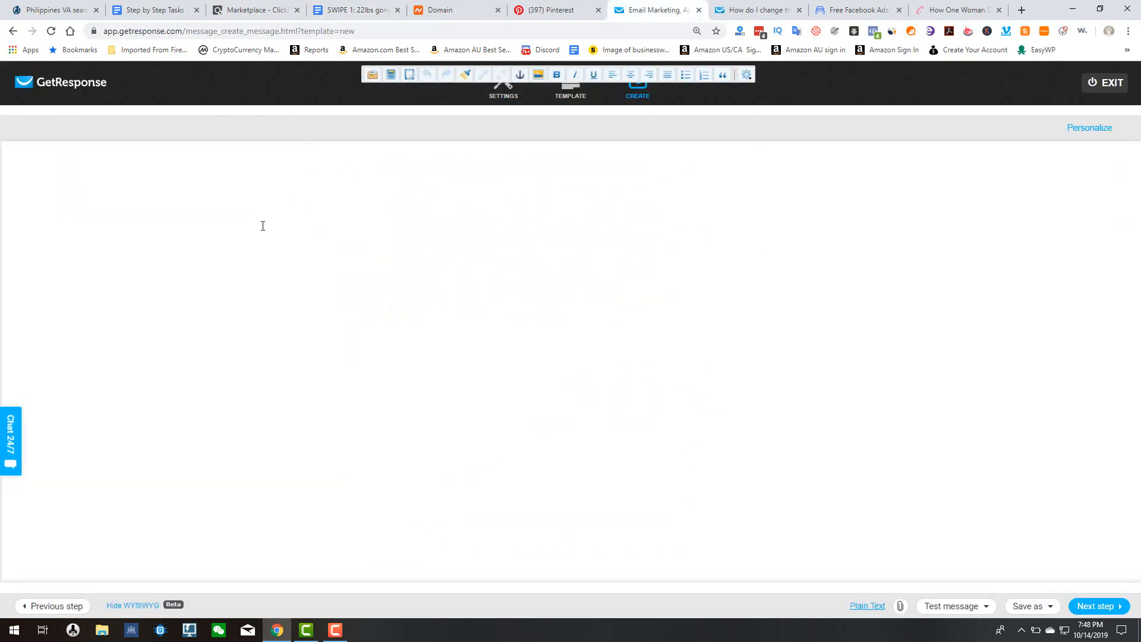
{"action": "key", "text": "ctrl+v"}
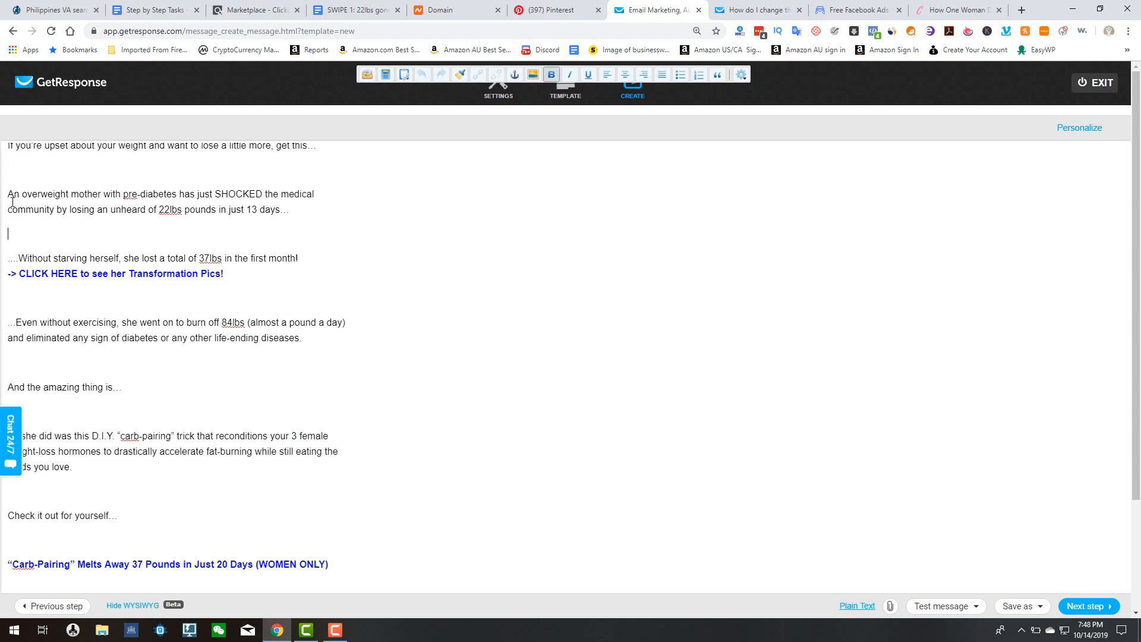
Step: Add the greeting "hey [[firstname]]," at the start of the message using the first-name personalization field
{"action": "scroll", "coordinate": [69, 208], "scroll_direction": "up", "scroll_amount": 1}
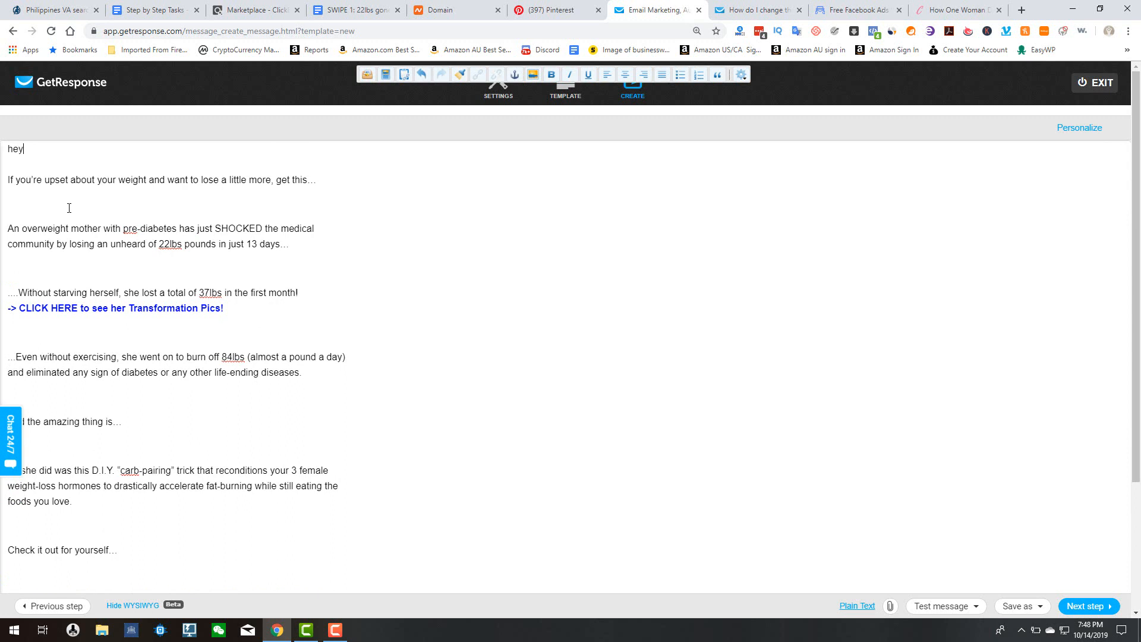
{"action": "left_click", "coordinate": [1061, 135]}
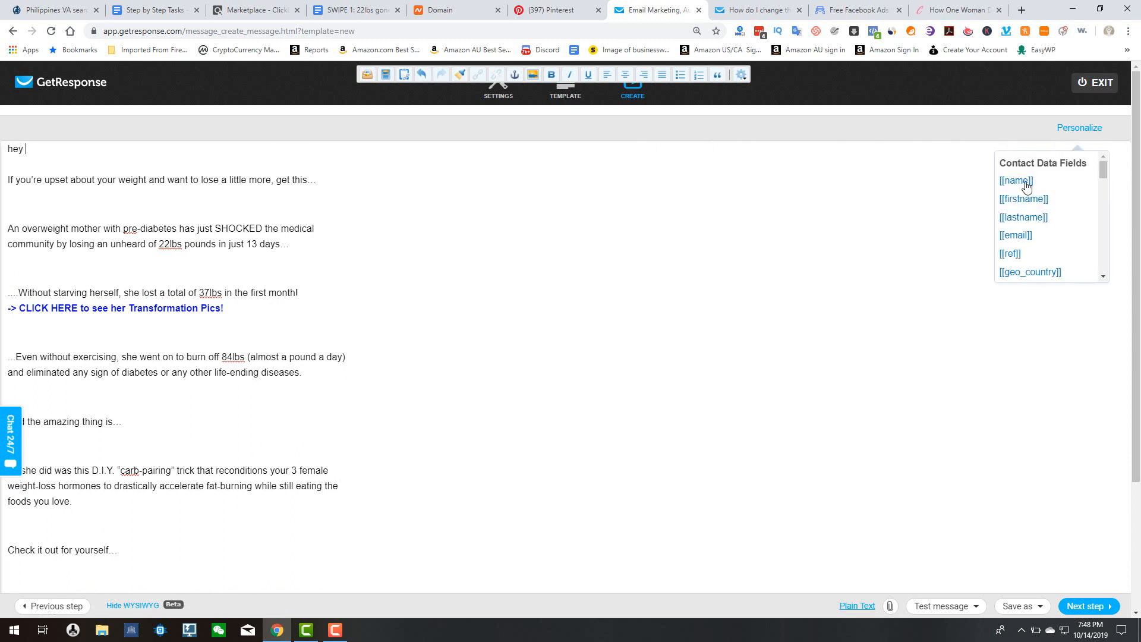
{"action": "left_click", "coordinate": [1022, 199]}
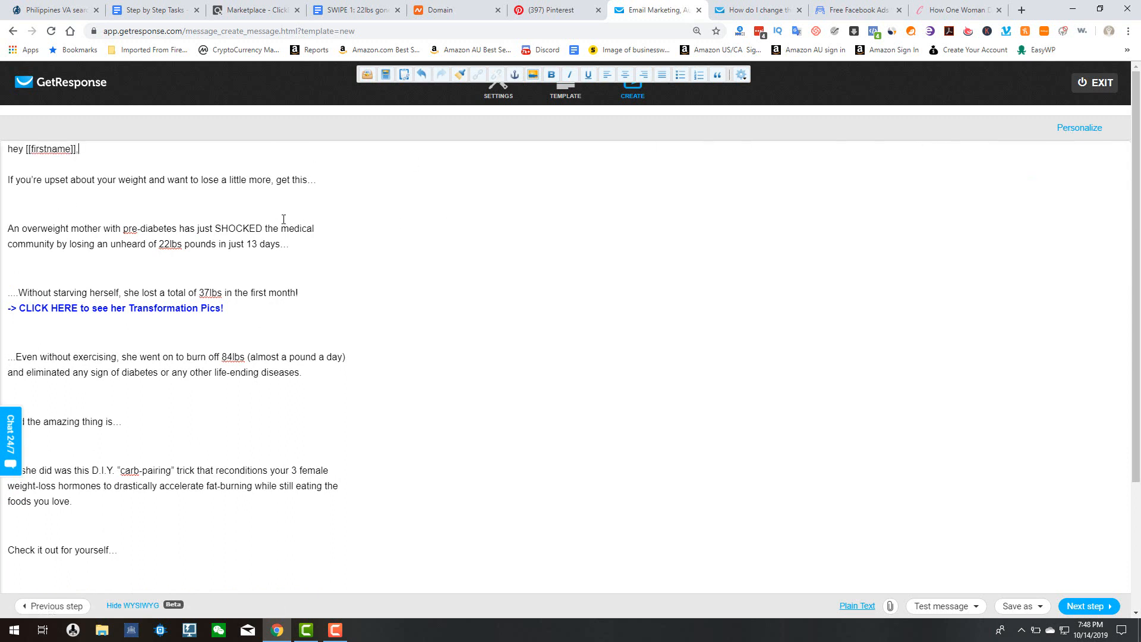
Step: Replace the SIGN OFF placeholder at the end of the message with "Fat Loss Buddies"
{"action": "scroll", "coordinate": [127, 218], "scroll_direction": "down", "scroll_amount": 1}
{"action": "scroll", "coordinate": [90, 357], "scroll_direction": "down", "scroll_amount": 2}
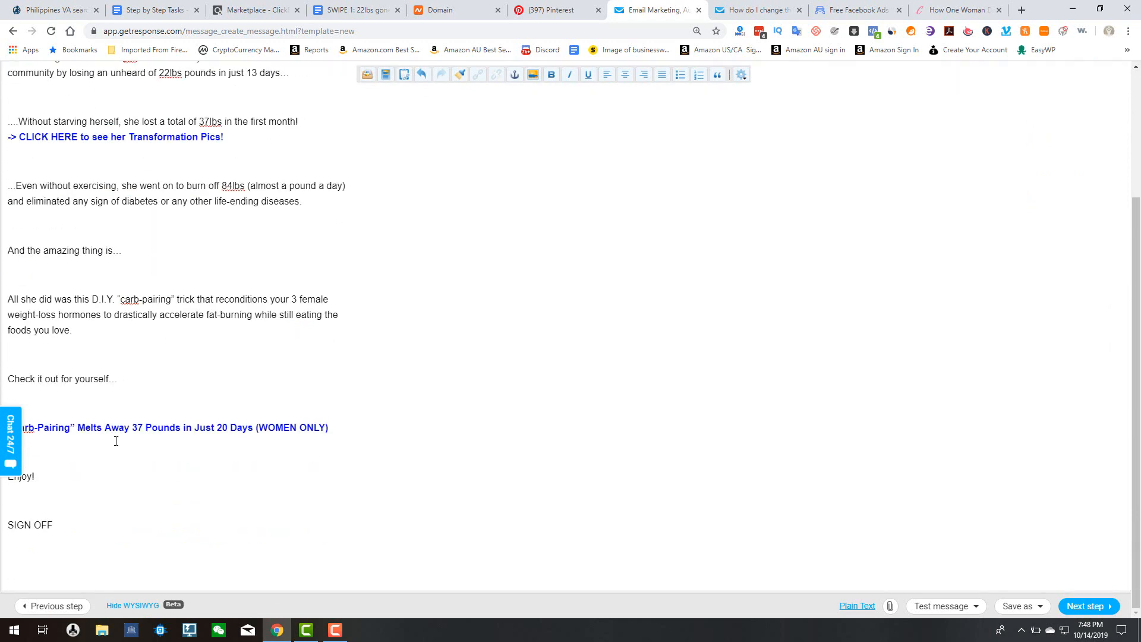
{"action": "left_click_drag", "start_coordinate": [54, 526], "coordinate": [0, 526]}
{"action": "type", "text": "Fat Loss Buddies"}
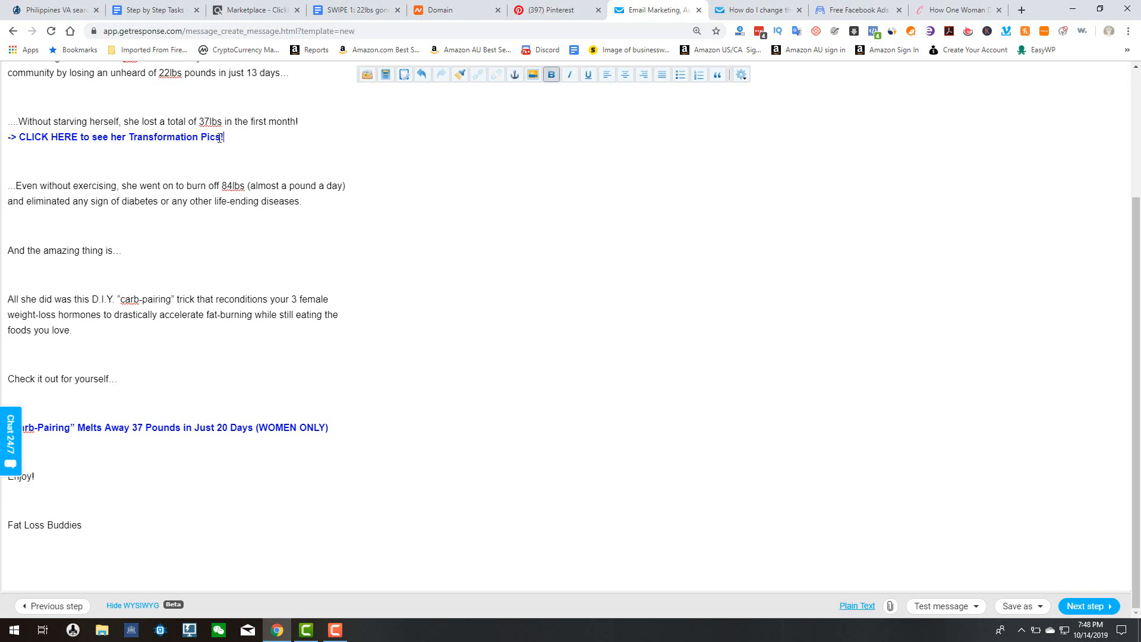
Step: Link the "CLICK HERE to see her Transformation Pics!" and "Carb-Pairing" headline lines in the message to the affiliate offer
{"action": "left_click_drag", "start_coordinate": [224, 138], "coordinate": [17, 137]}
{"action": "left_click_drag", "start_coordinate": [224, 138], "coordinate": [17, 137]}
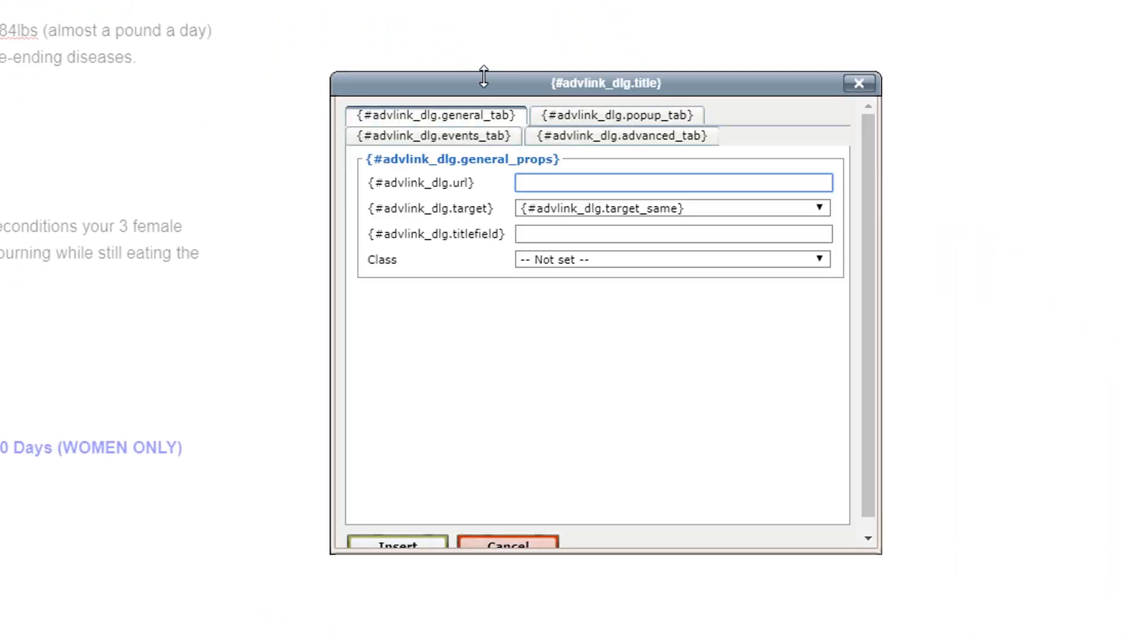
{"action": "left_click_drag", "start_coordinate": [484, 76], "coordinate": [460, 84]}
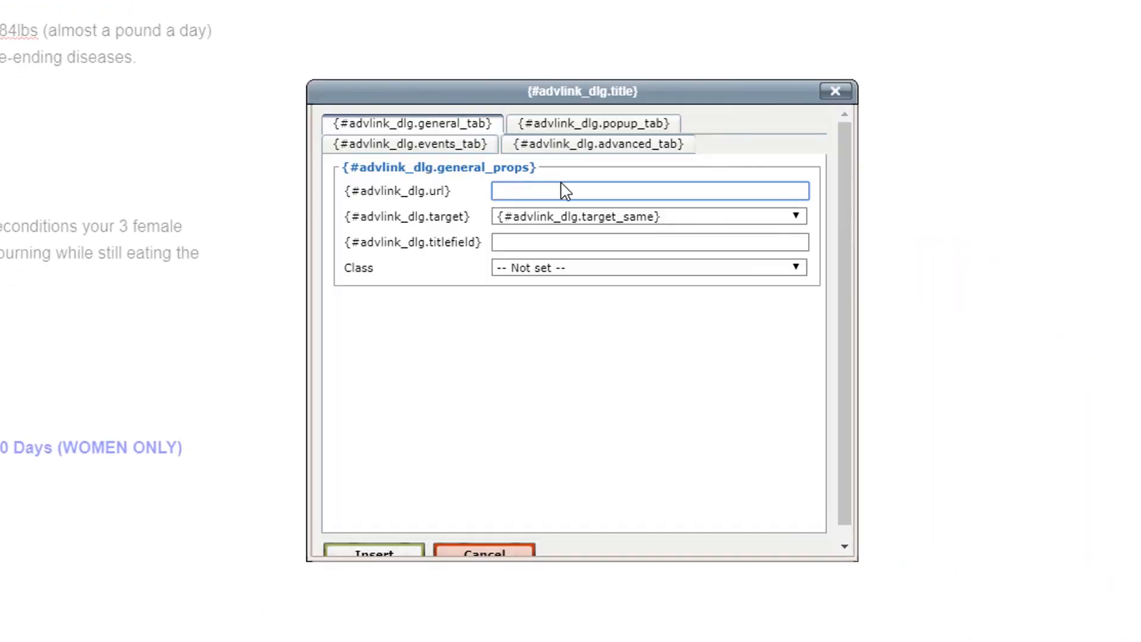
{"action": "left_click", "coordinate": [516, 191]}
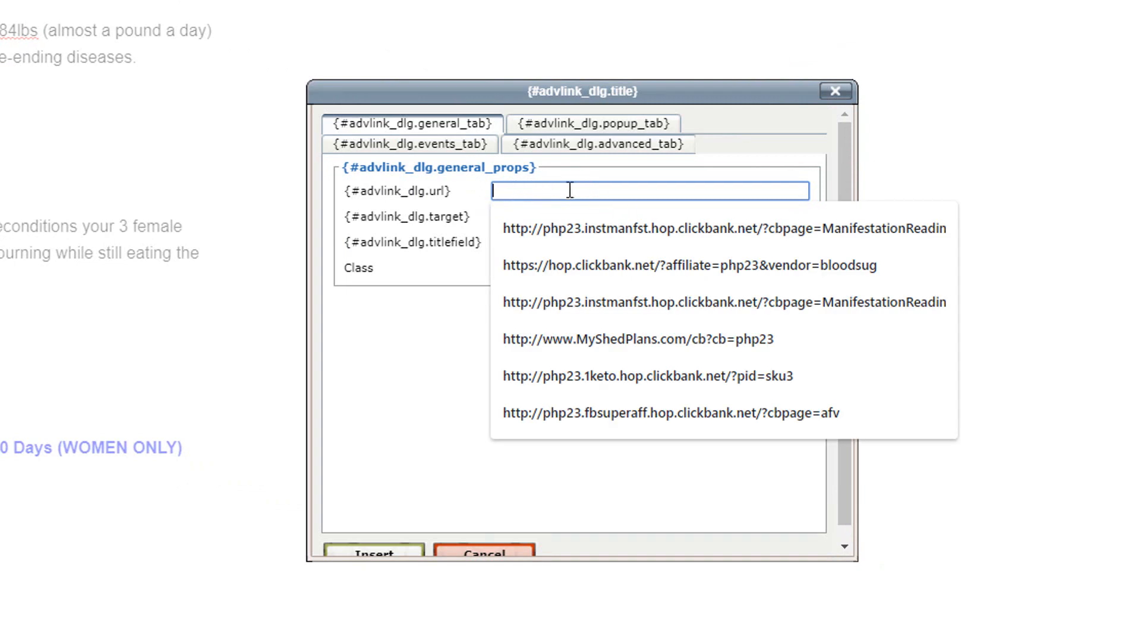
{"action": "left_click", "coordinate": [411, 339]}
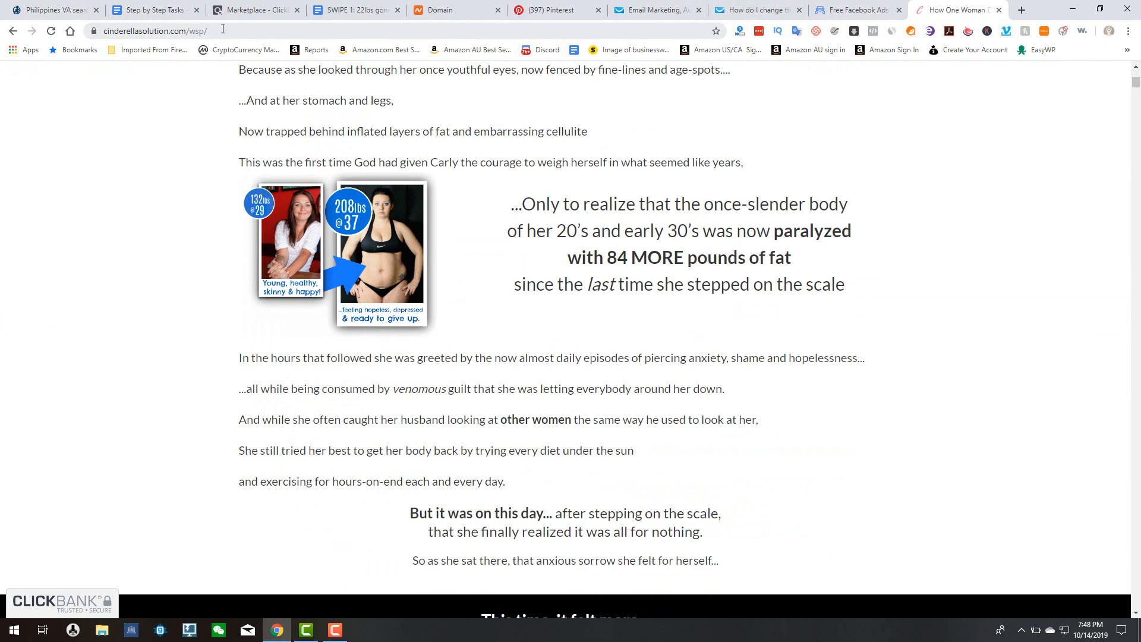
{"action": "left_click", "coordinate": [628, 11]}
{"action": "left_click", "coordinate": [425, 494]}
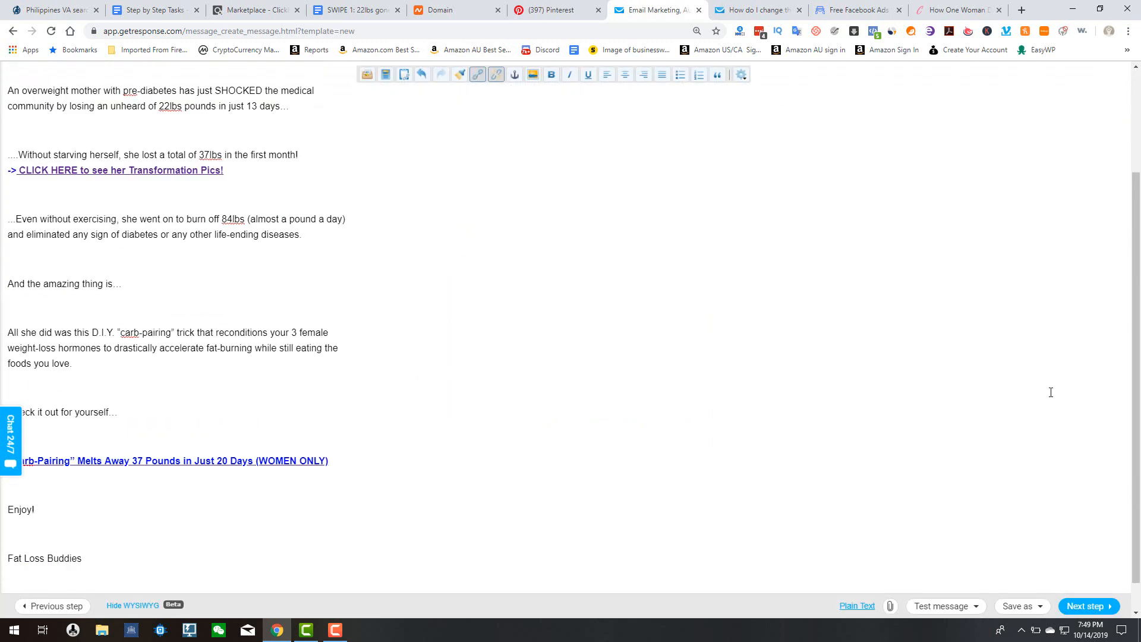
Step: Finish the message and set the autoresponder to send on day 1
{"action": "left_click", "coordinate": [1096, 608]}
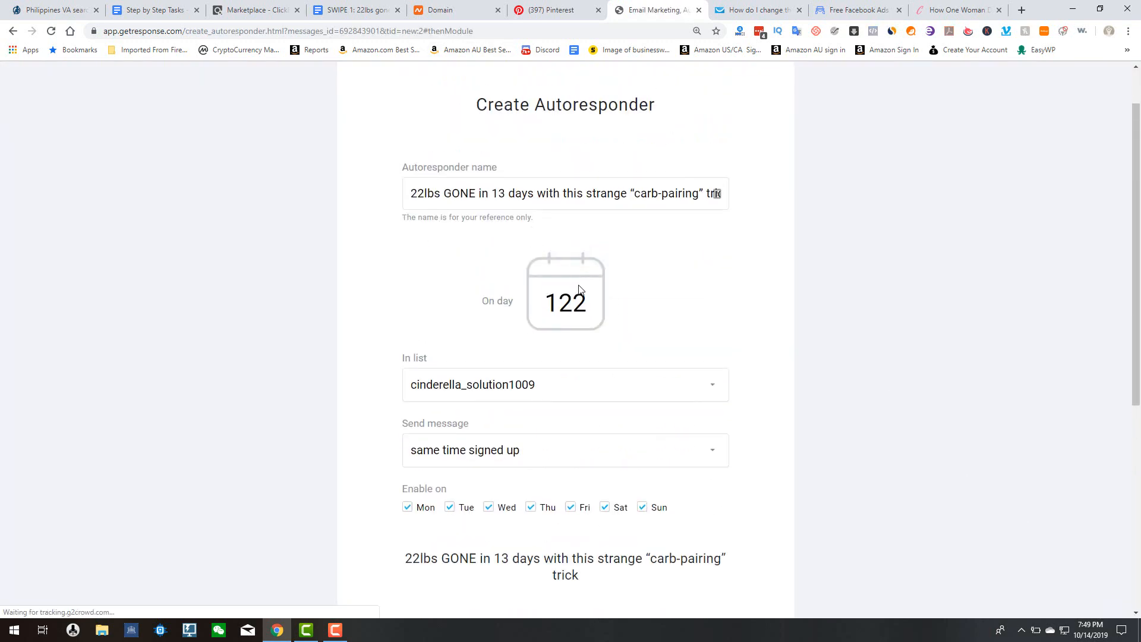
{"action": "left_click_drag", "start_coordinate": [592, 296], "coordinate": [519, 301]}
{"action": "type", "text": "1"}
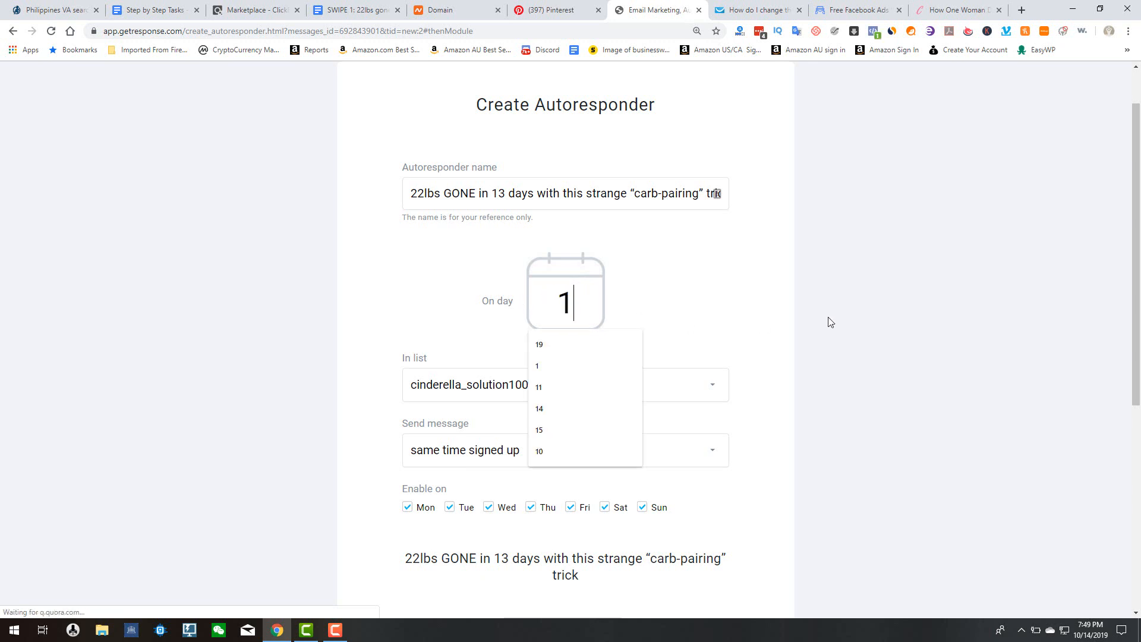
{"action": "left_click", "coordinate": [830, 324]}
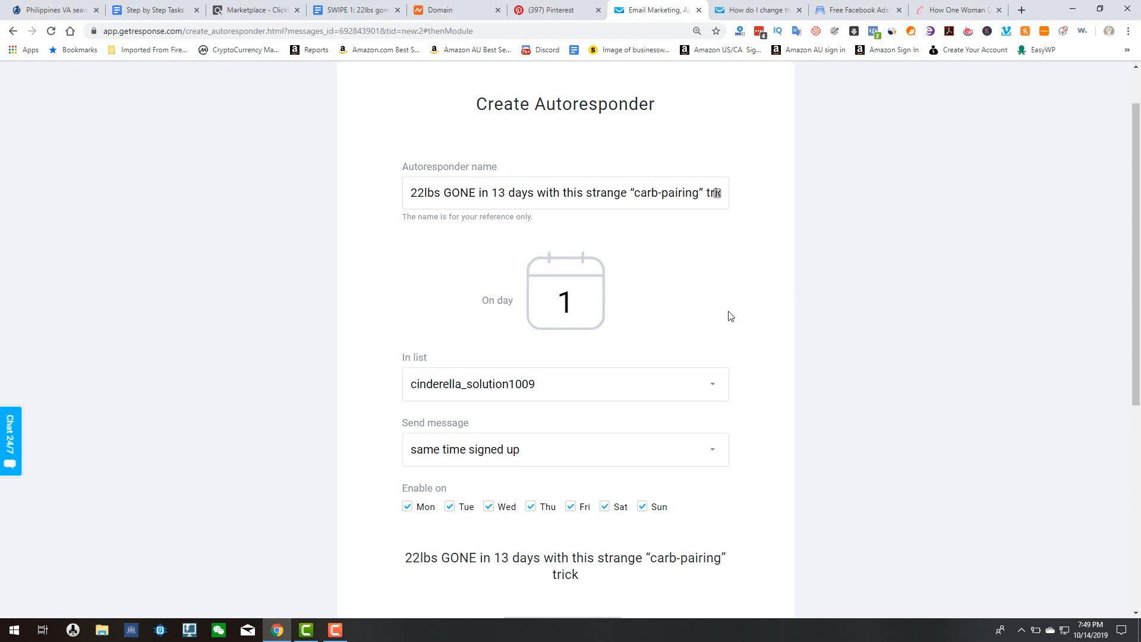
Step: Save the autoresponder and switch its status off in the cinderella_solution1009 overview
{"action": "scroll", "coordinate": [728, 316], "scroll_direction": "down", "scroll_amount": 6}
{"action": "left_click", "coordinate": [666, 512]}
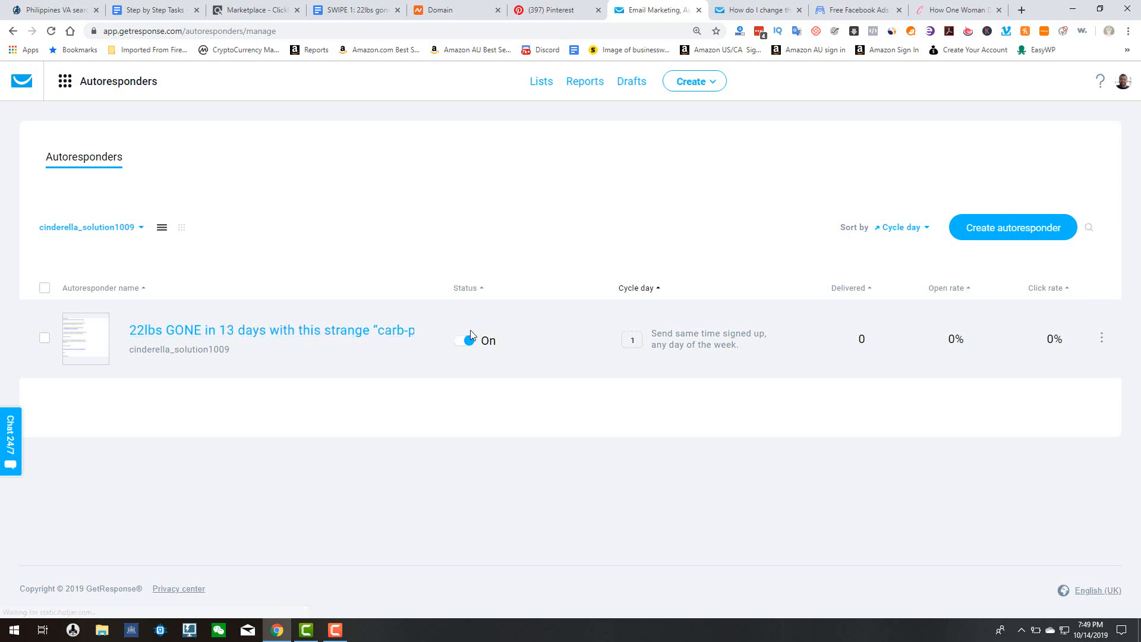
{"action": "left_click", "coordinate": [480, 352]}
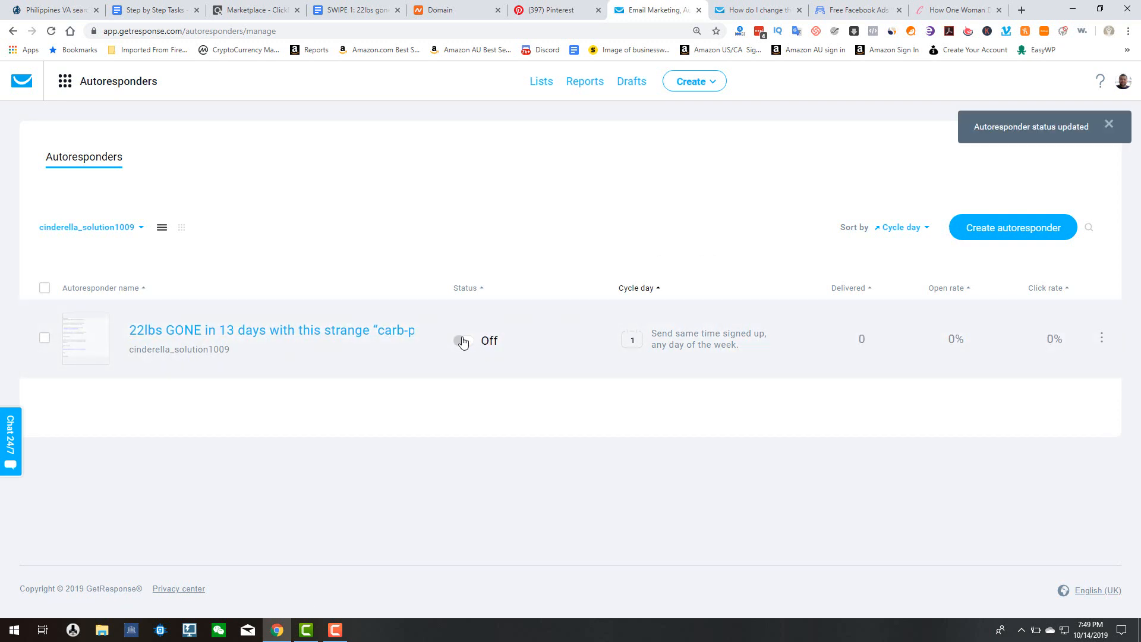
Step: Turn the day 1 "22lbs GONE in 13 days" autoresponder on in the cinderella_solution1009 overview
{"action": "left_click", "coordinate": [473, 344]}
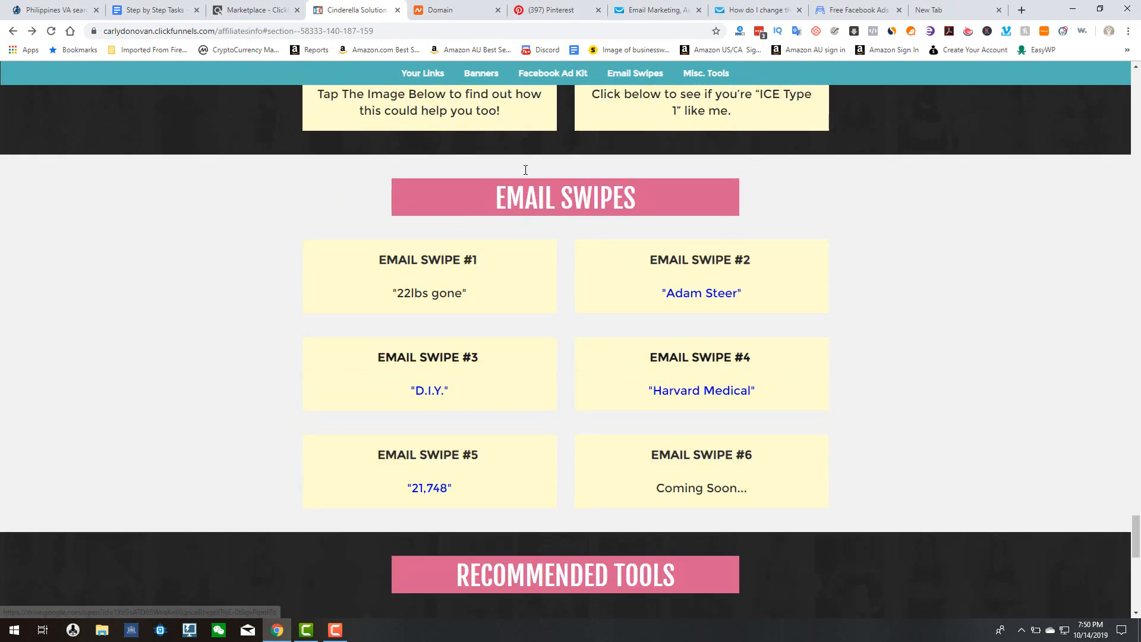
{"action": "left_click", "coordinate": [755, 10]}
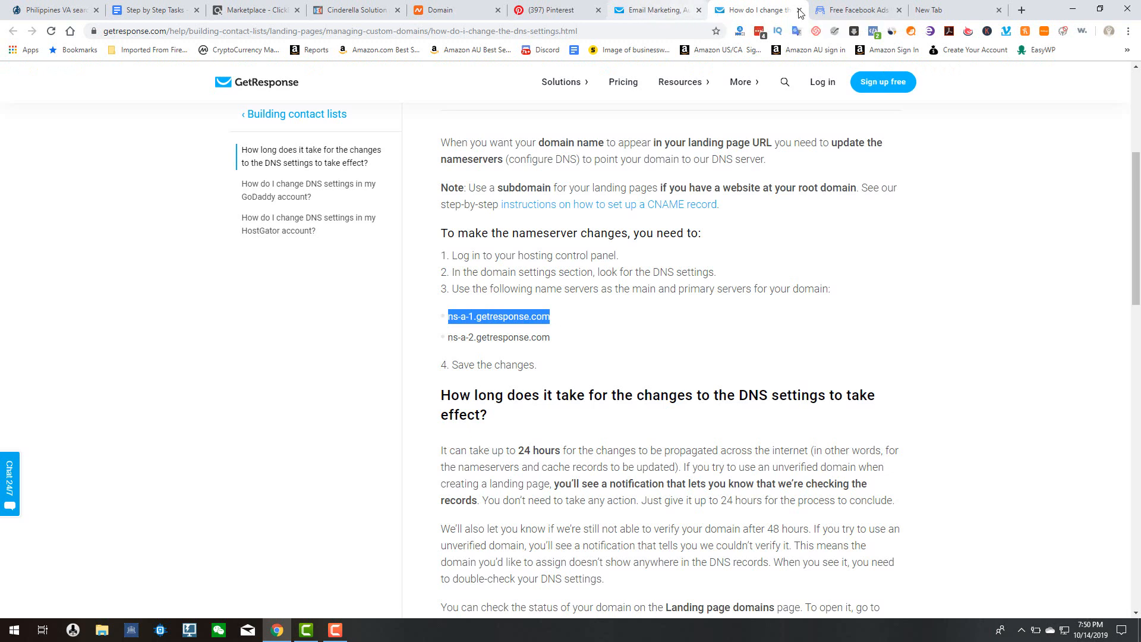
{"action": "left_click", "coordinate": [654, 10]}
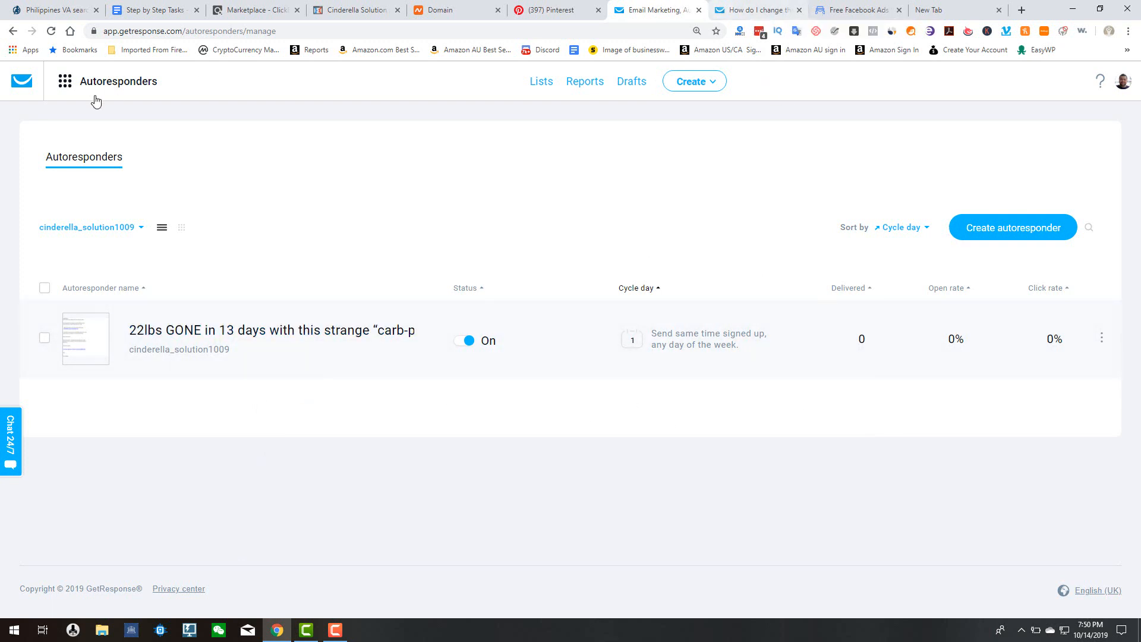
Step: Open the landing page settings and choose cinderella_solution1009 as the subscription list
{"action": "left_click", "coordinate": [67, 81]}
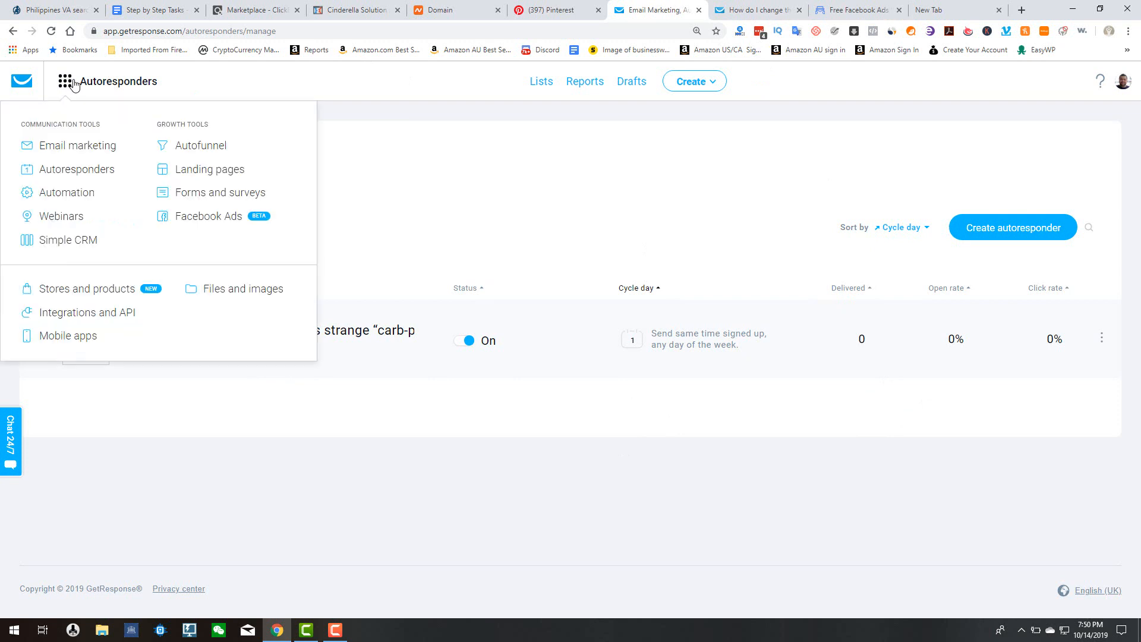
{"action": "left_click", "coordinate": [202, 168]}
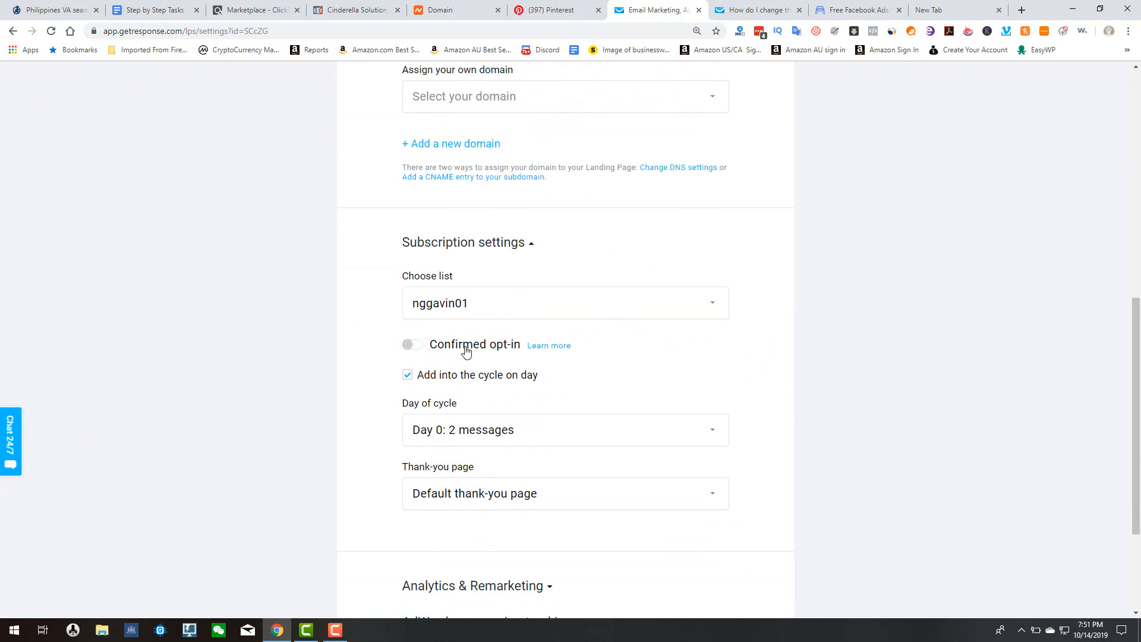
{"action": "scroll", "coordinate": [466, 351], "scroll_direction": "down", "scroll_amount": 1}
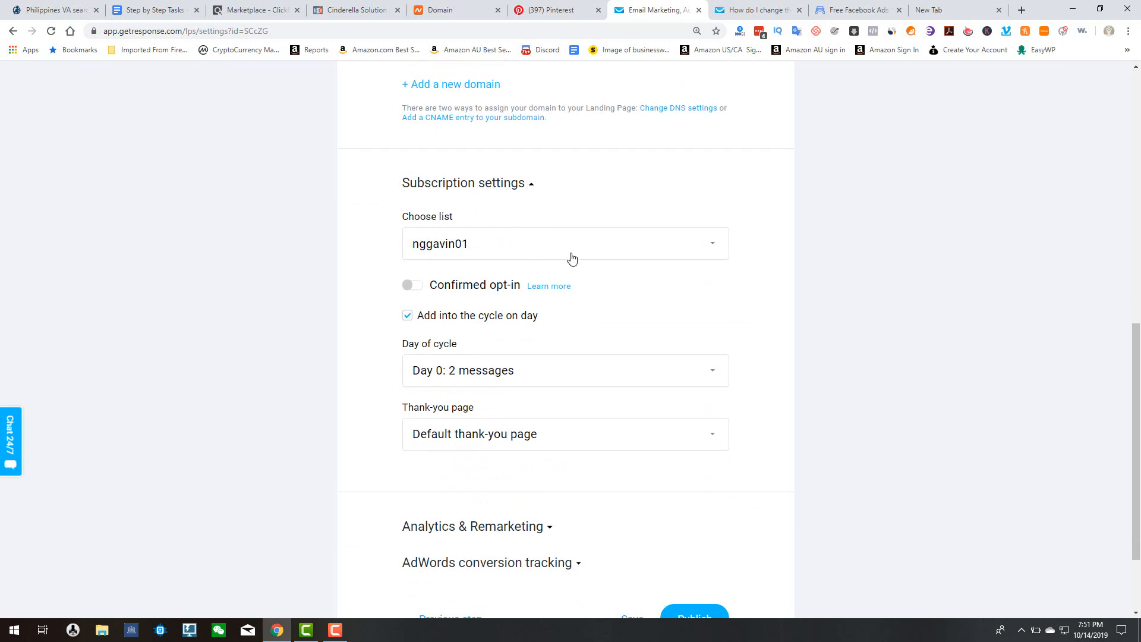
{"action": "left_click", "coordinate": [715, 246]}
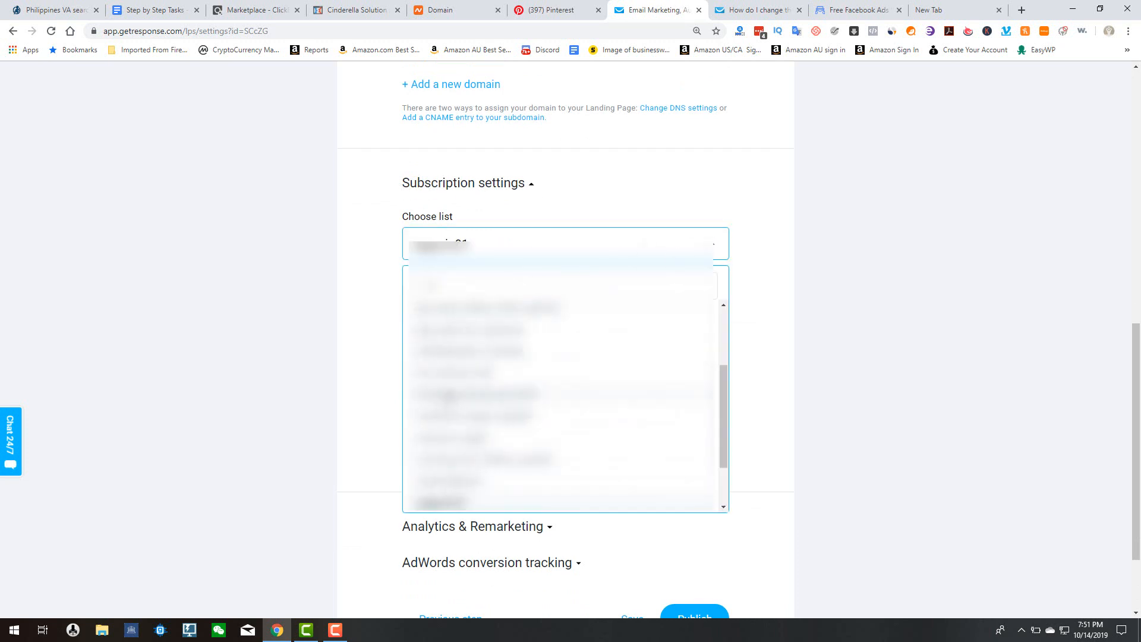
{"action": "scroll", "coordinate": [447, 395], "scroll_direction": "down", "scroll_amount": 3}
{"action": "scroll", "coordinate": [449, 400], "scroll_direction": "up", "scroll_amount": 4}
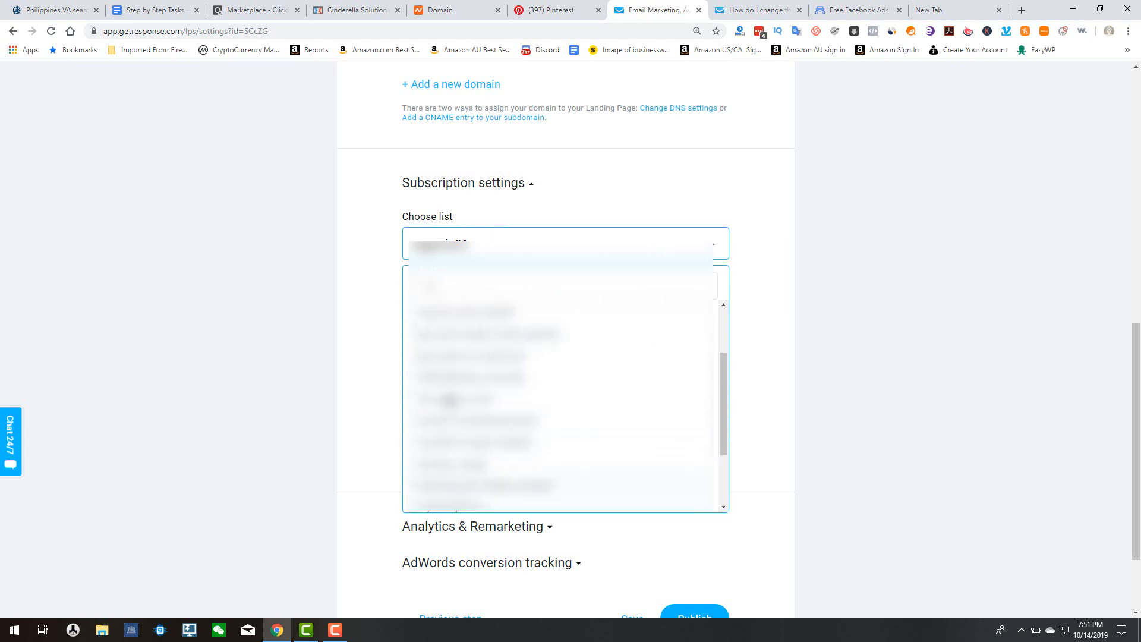
{"action": "scroll", "coordinate": [449, 387], "scroll_direction": "up", "scroll_amount": 2}
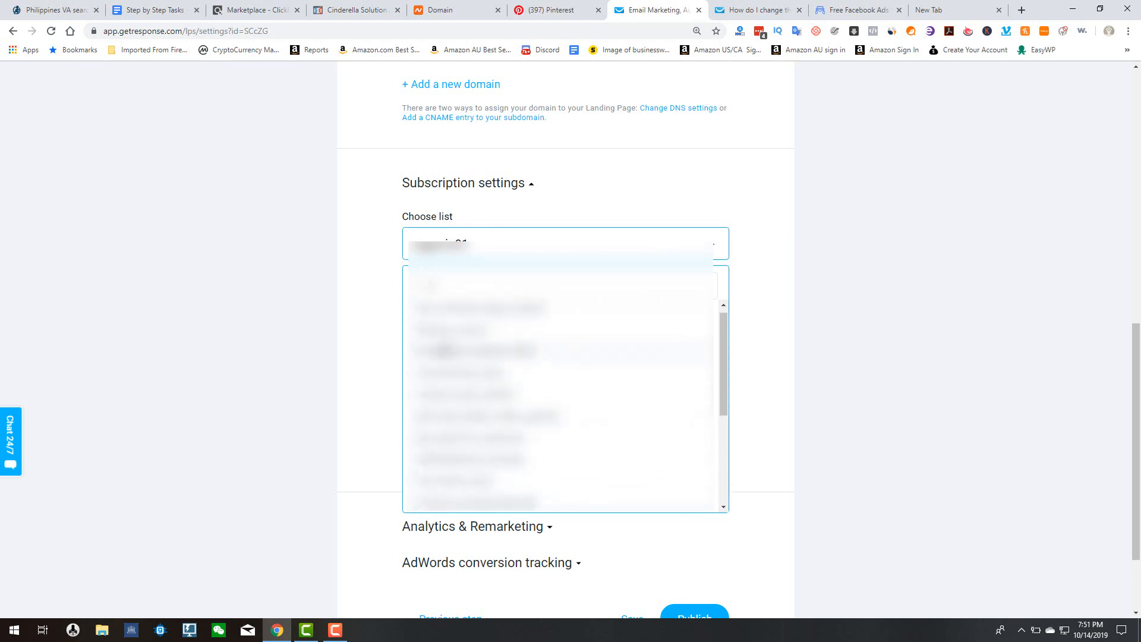
{"action": "left_click", "coordinate": [446, 350]}
{"action": "scroll", "coordinate": [791, 258], "scroll_direction": "up", "scroll_amount": 2}
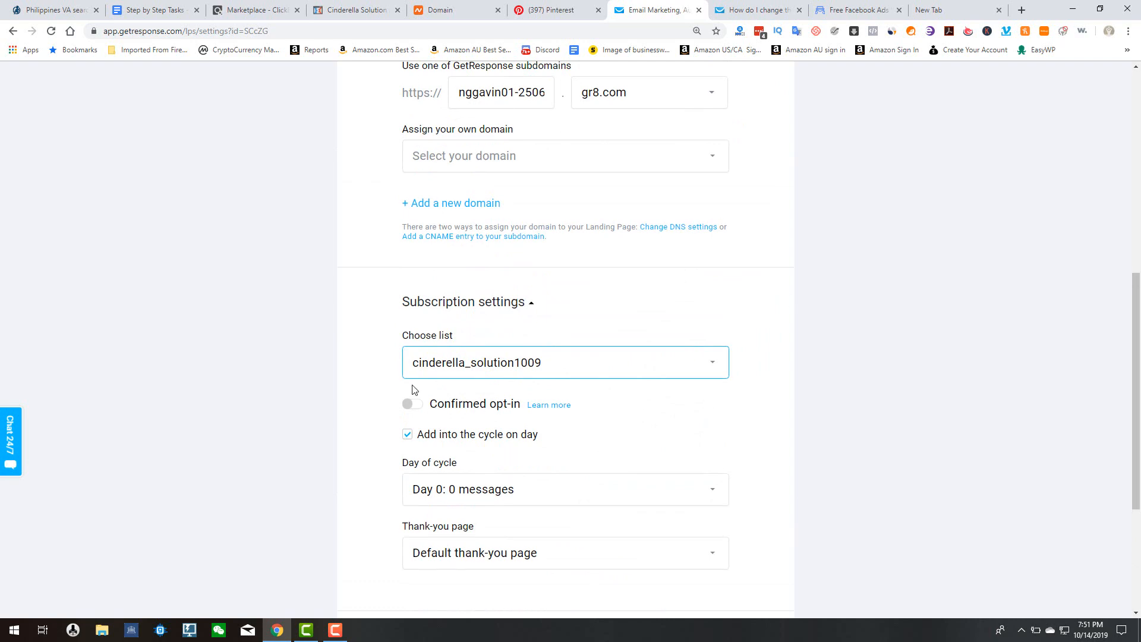
Step: Review the landing page's SEO, URL and subscription settings, and publish the page
{"action": "scroll", "coordinate": [505, 356], "scroll_direction": "down", "scroll_amount": 2}
{"action": "scroll", "coordinate": [853, 382], "scroll_direction": "down", "scroll_amount": 2}
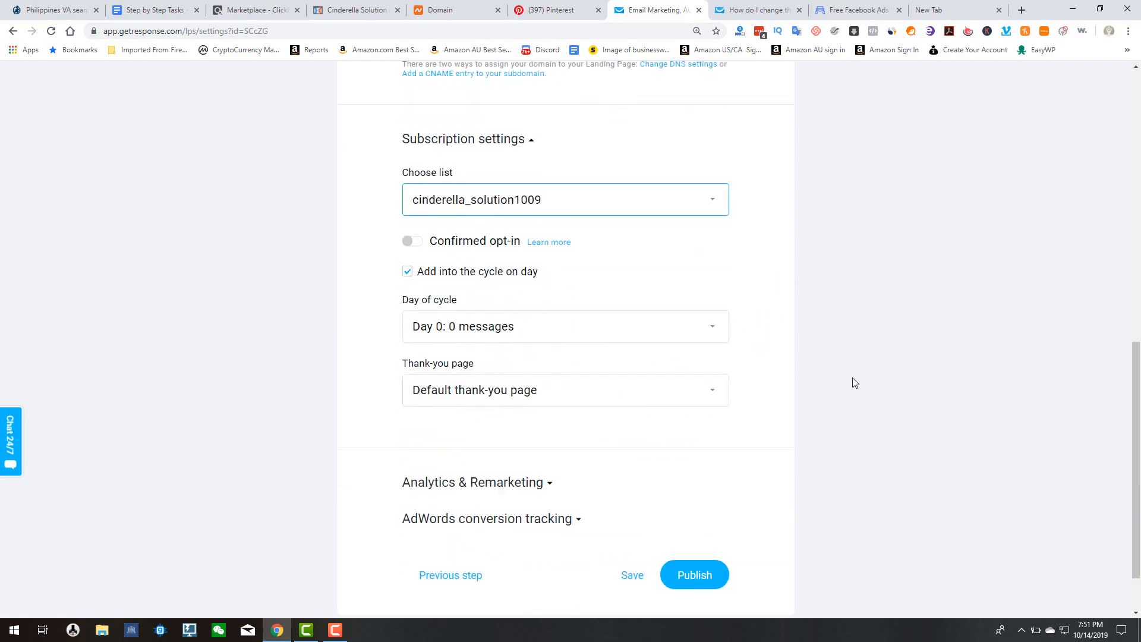
{"action": "scroll", "coordinate": [670, 409], "scroll_direction": "up", "scroll_amount": 4}
{"action": "scroll", "coordinate": [671, 409], "scroll_direction": "up", "scroll_amount": 4}
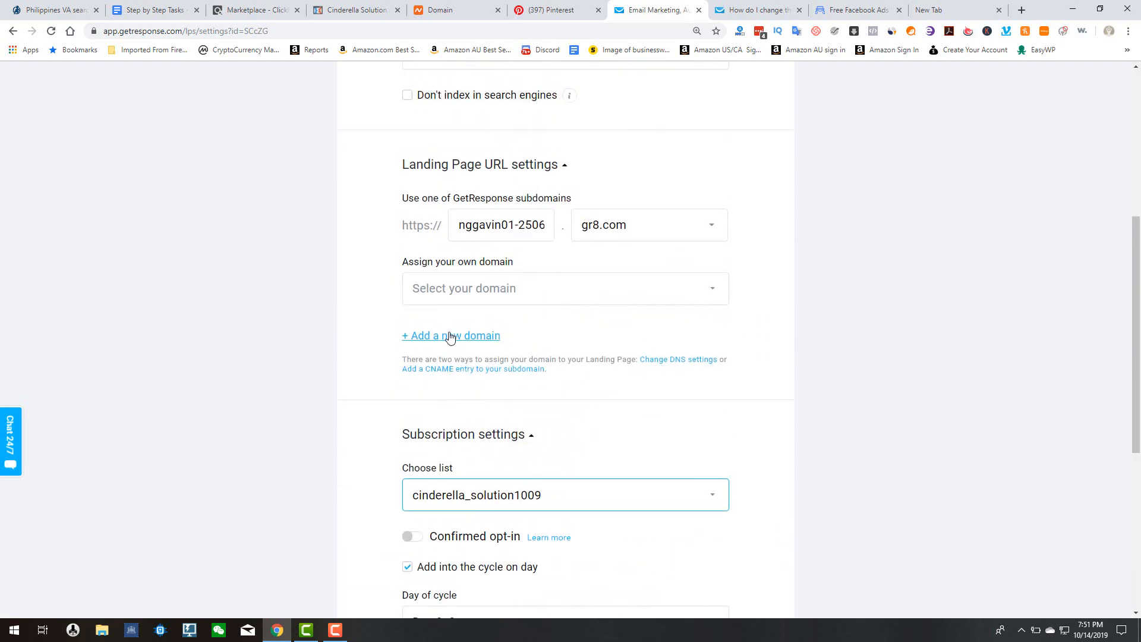
{"action": "scroll", "coordinate": [543, 497], "scroll_direction": "down", "scroll_amount": 3}
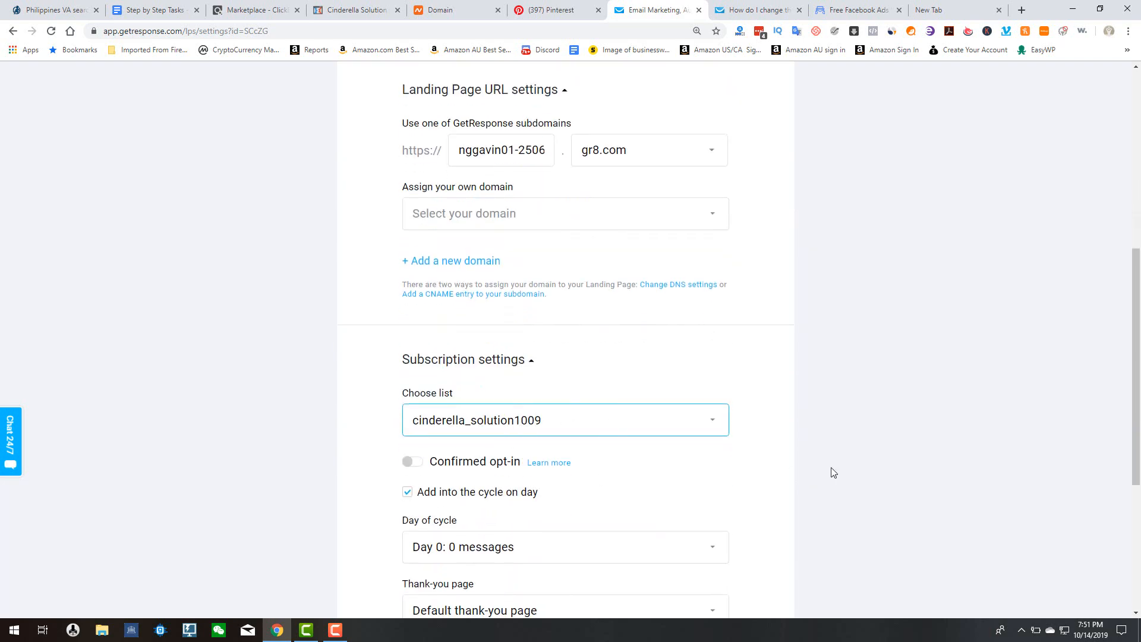
{"action": "scroll", "coordinate": [513, 457], "scroll_direction": "up", "scroll_amount": 1}
{"action": "scroll", "coordinate": [790, 452], "scroll_direction": "up", "scroll_amount": 5}
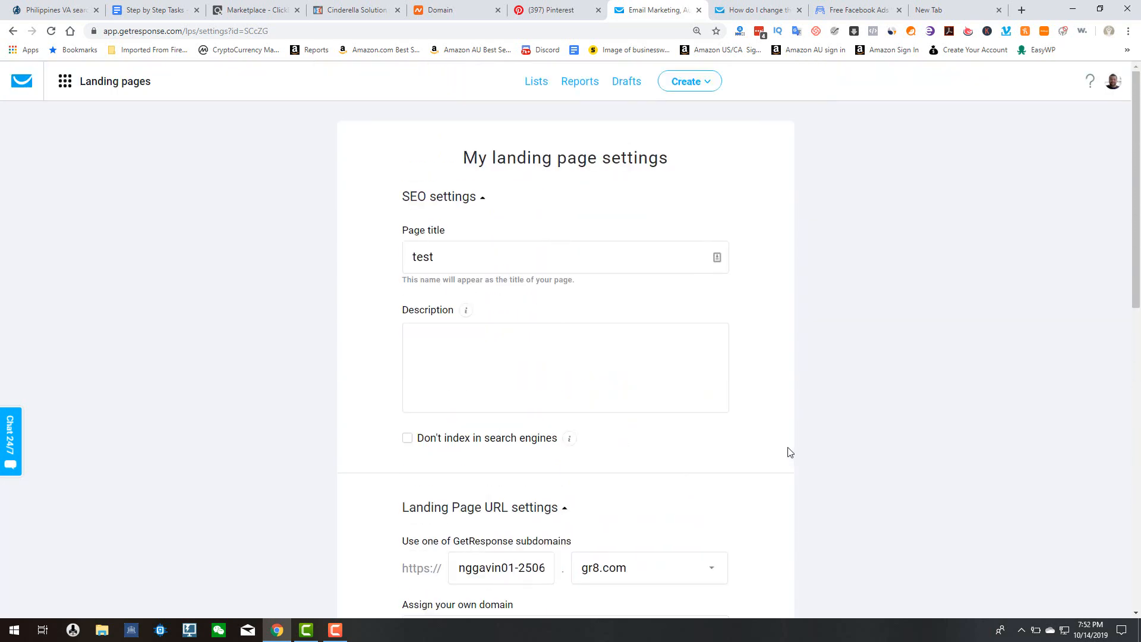
{"action": "scroll", "coordinate": [790, 477], "scroll_direction": "down", "scroll_amount": 10}
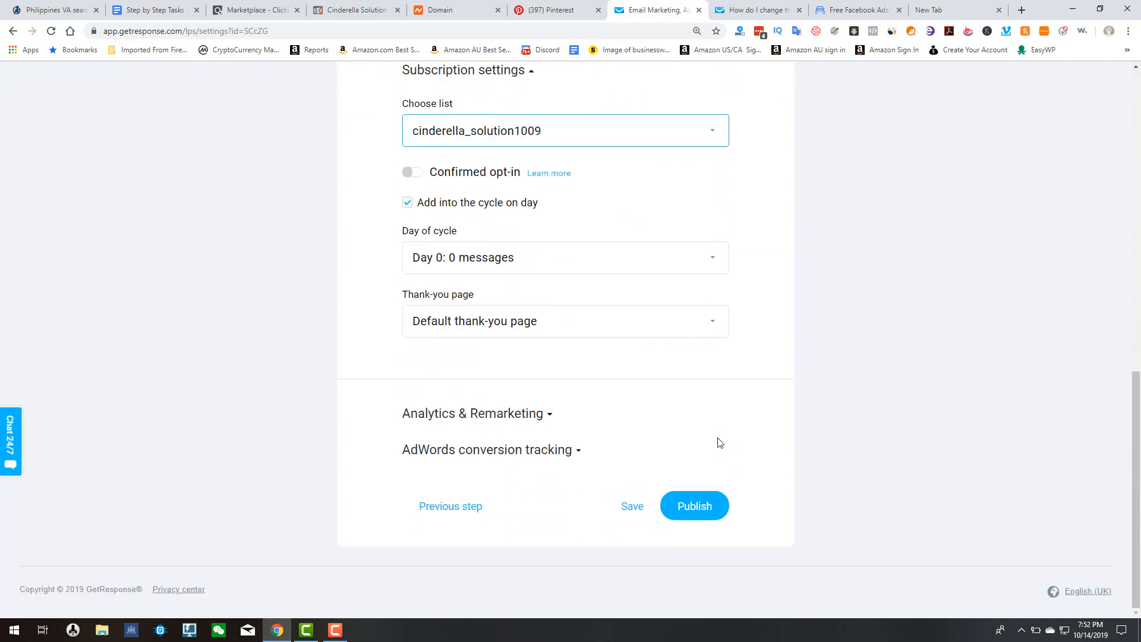
{"action": "left_click", "coordinate": [708, 517]}
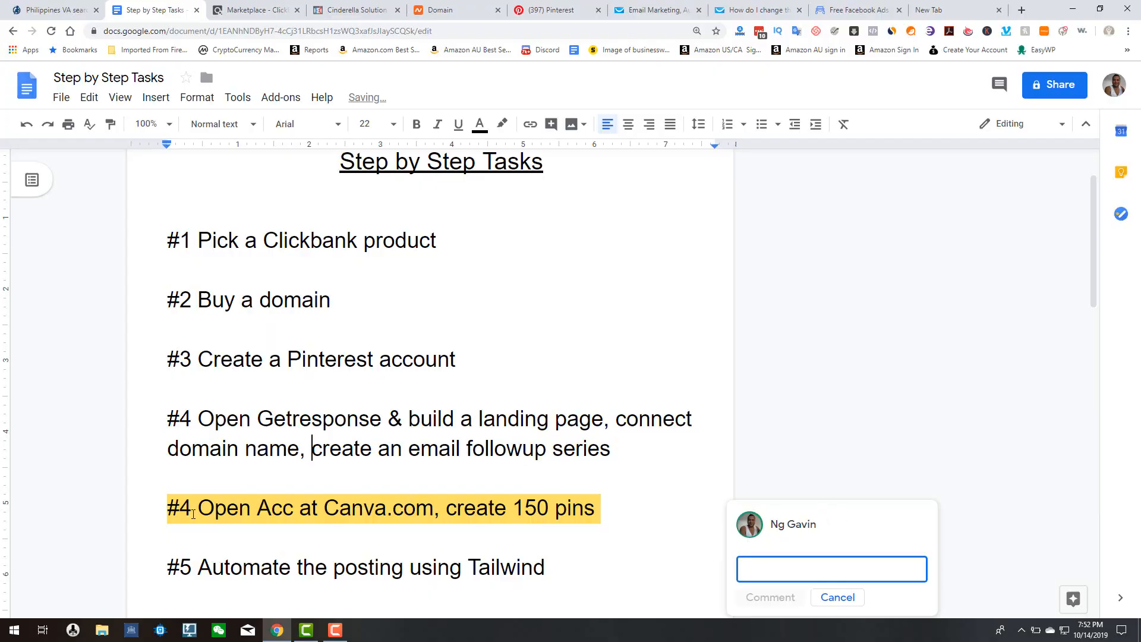
Step: In the Step by Step Tasks document, renumber the Canva task to #5 and the Tailwind task to 6
{"action": "left_click", "coordinate": [192, 512]}
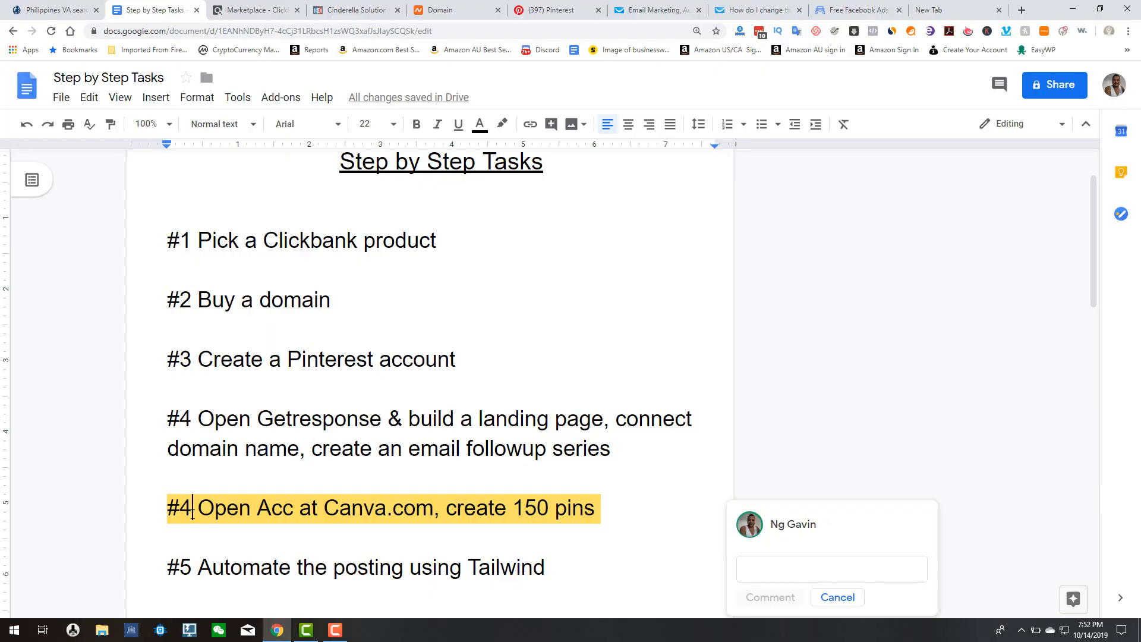
{"action": "left_click_drag", "start_coordinate": [188, 512], "coordinate": [184, 512]}
{"action": "type", "text": "5"}
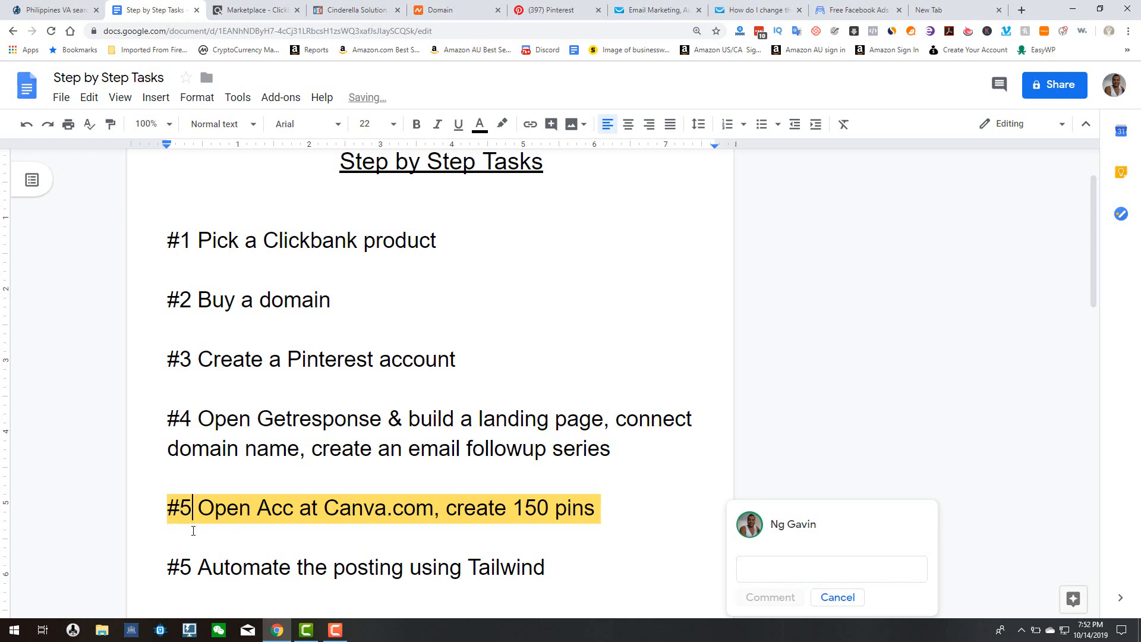
{"action": "double_click", "coordinate": [188, 559]}
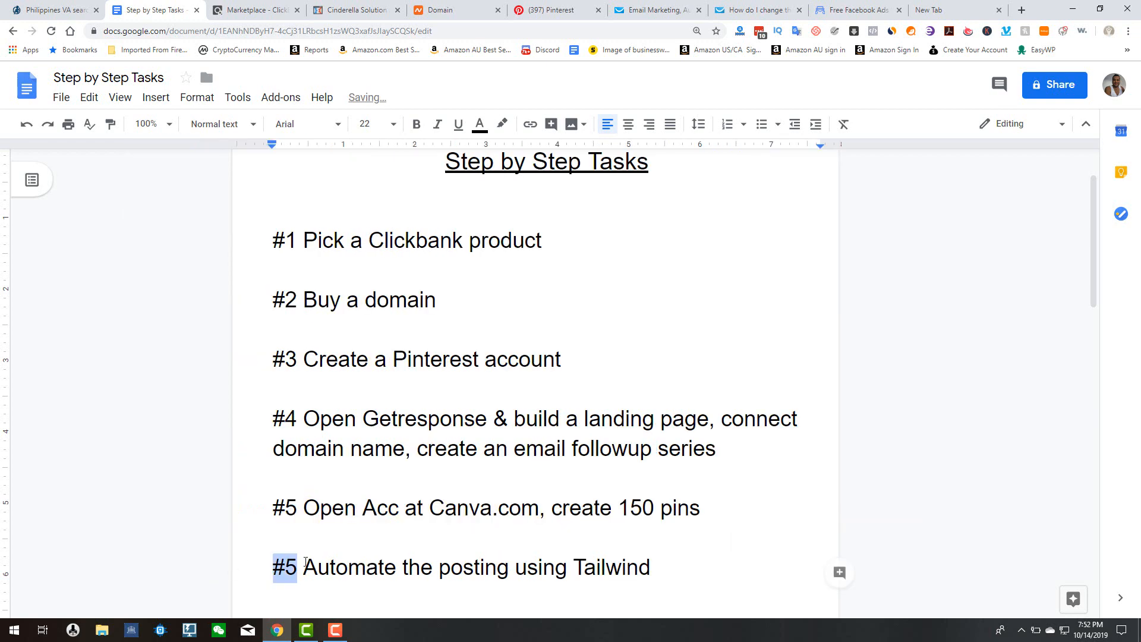
{"action": "type", "text": "6"}
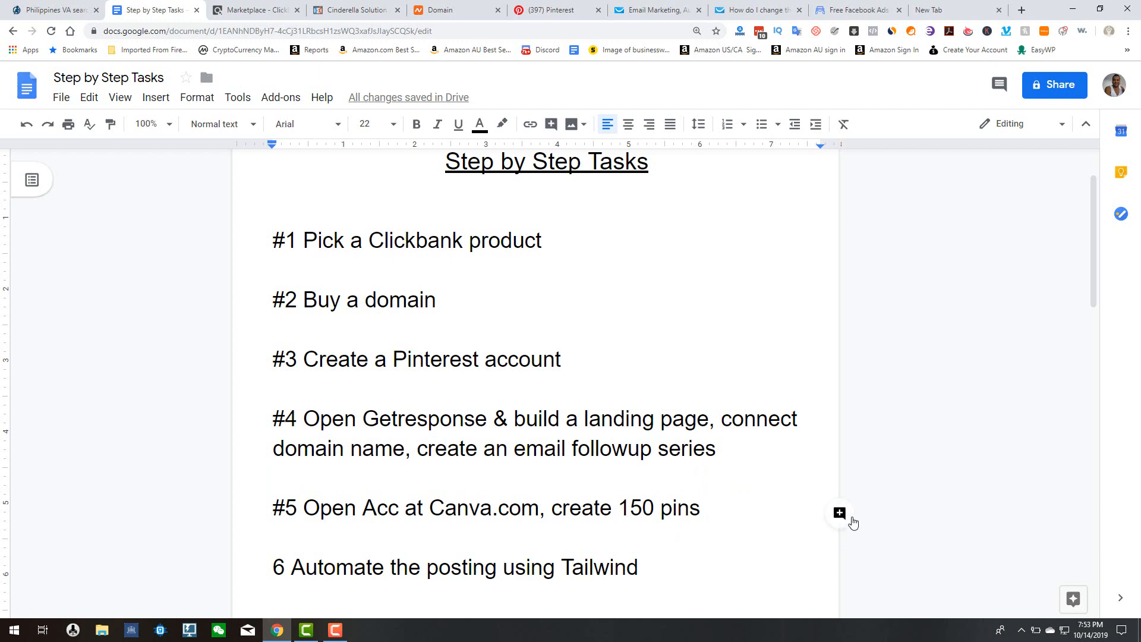
{"action": "left_click", "coordinate": [839, 515]}
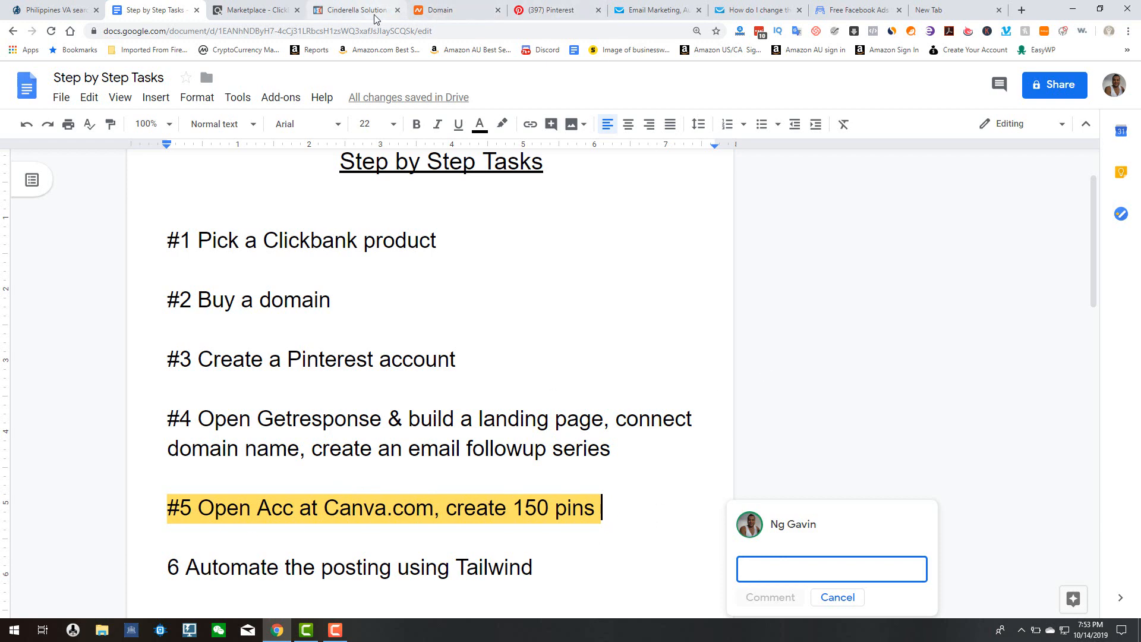
Step: Open the Canva home page in the browser tab that holds the Facebook ads page
{"action": "left_click", "coordinate": [853, 10]}
{"action": "left_click", "coordinate": [379, 25]}
{"action": "type", "text": "ca"}
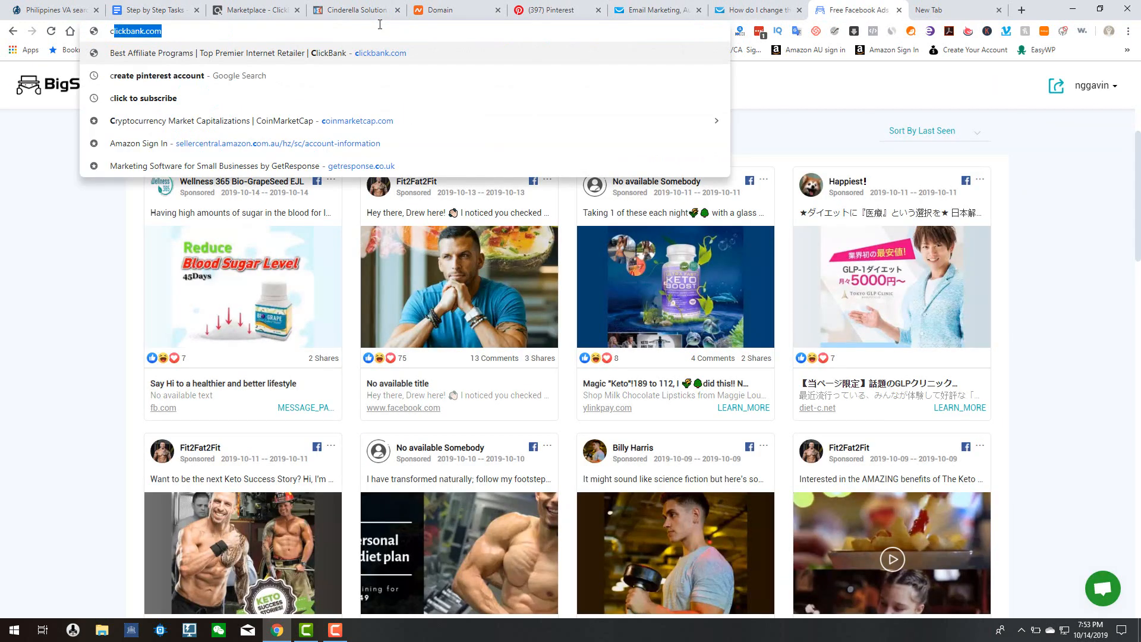
{"action": "type", "text": "nva"}
{"action": "key", "text": "Return"}
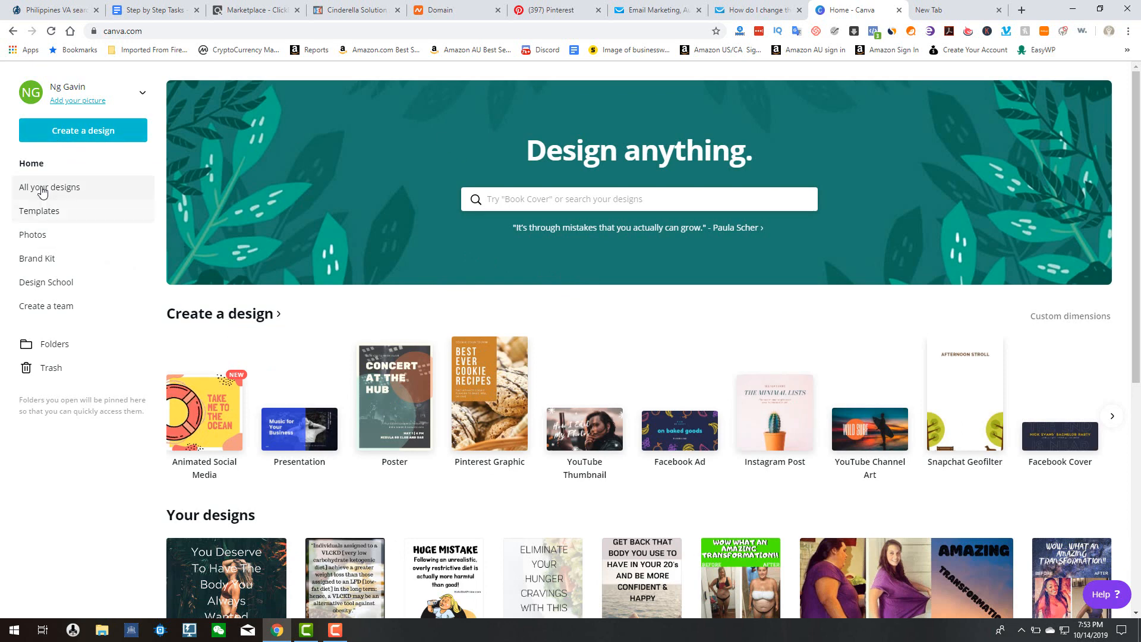
Step: Search Canva's design types for "pintrest" and start a blank Pinterest Graphic of 735 × 1102 px
{"action": "left_click", "coordinate": [542, 204]}
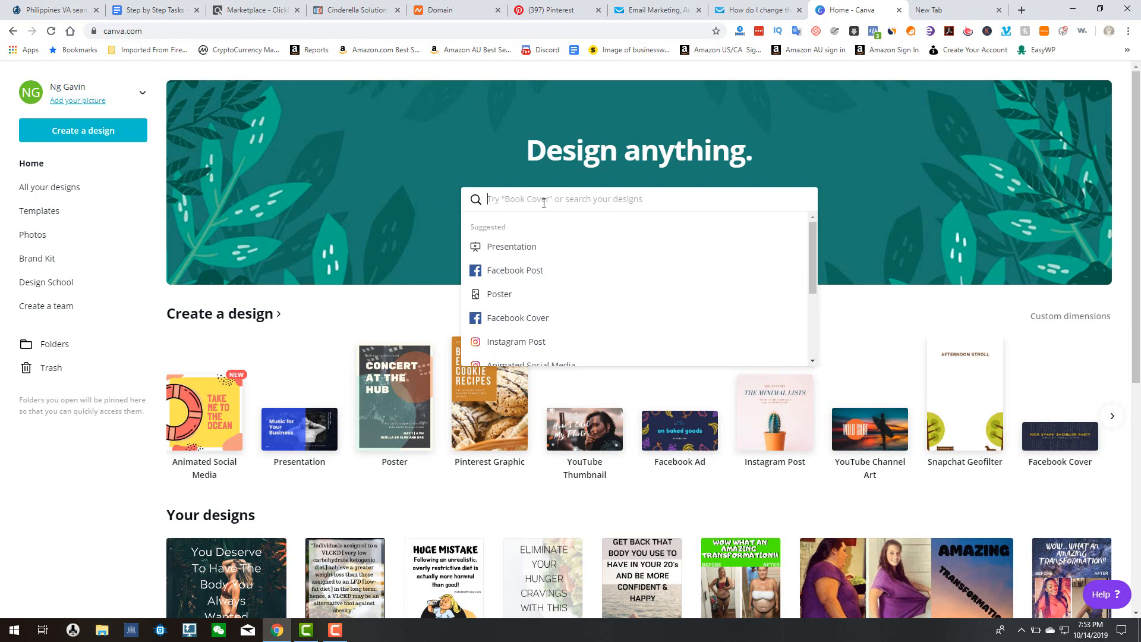
{"action": "scroll", "coordinate": [559, 260], "scroll_direction": "down", "scroll_amount": 10}
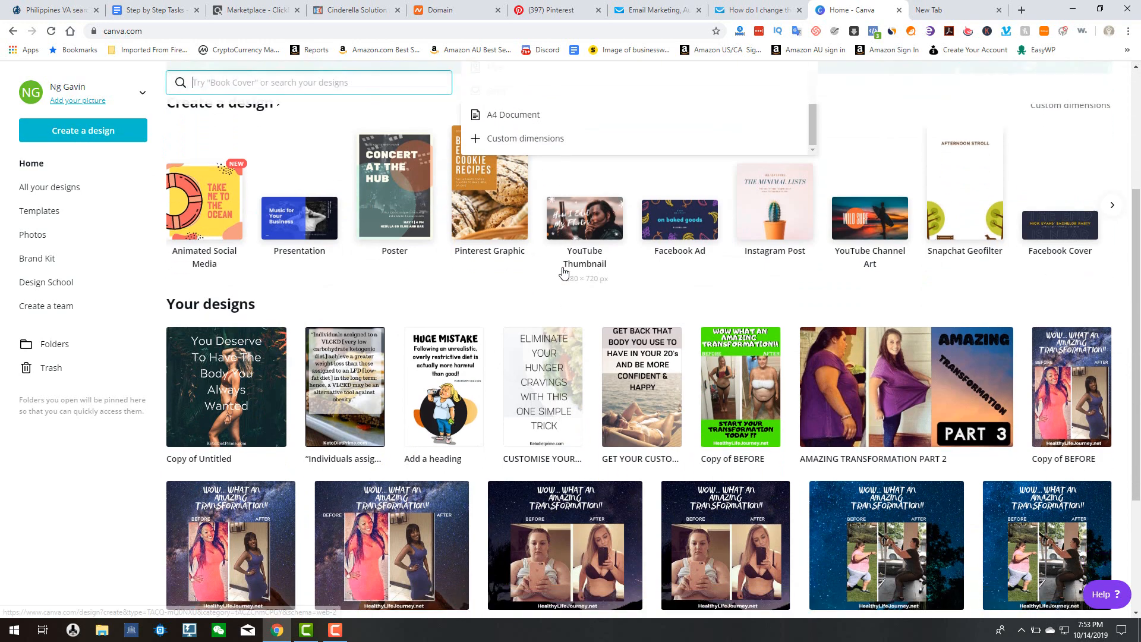
{"action": "scroll", "coordinate": [553, 171], "scroll_direction": "up", "scroll_amount": 3}
{"action": "scroll", "coordinate": [553, 171], "scroll_direction": "up", "scroll_amount": 5}
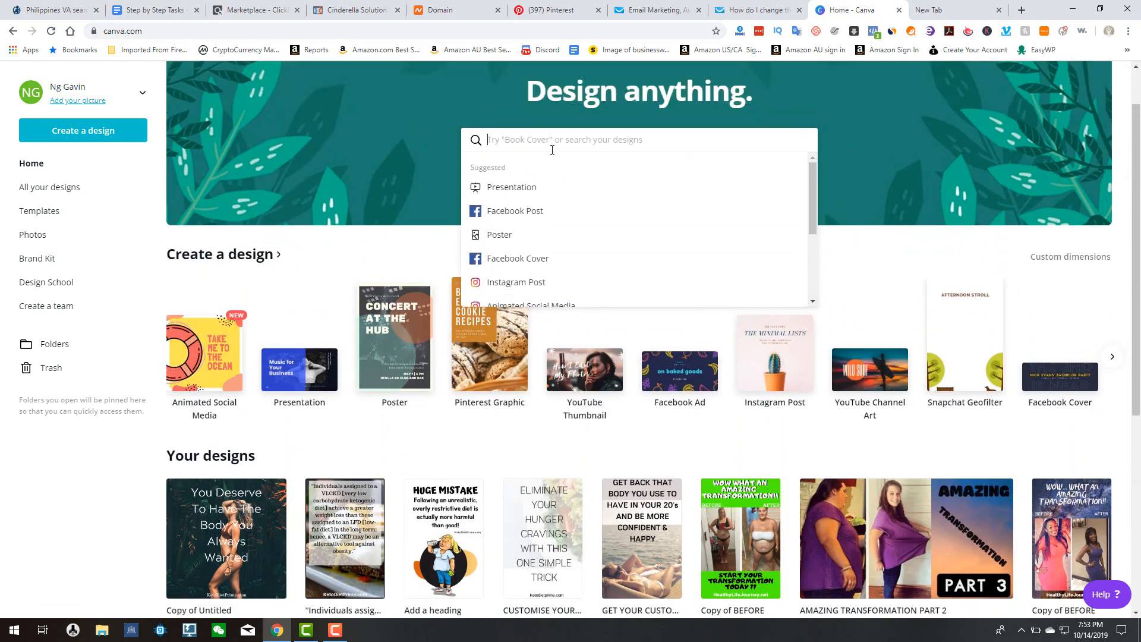
{"action": "type", "text": "pintr"}
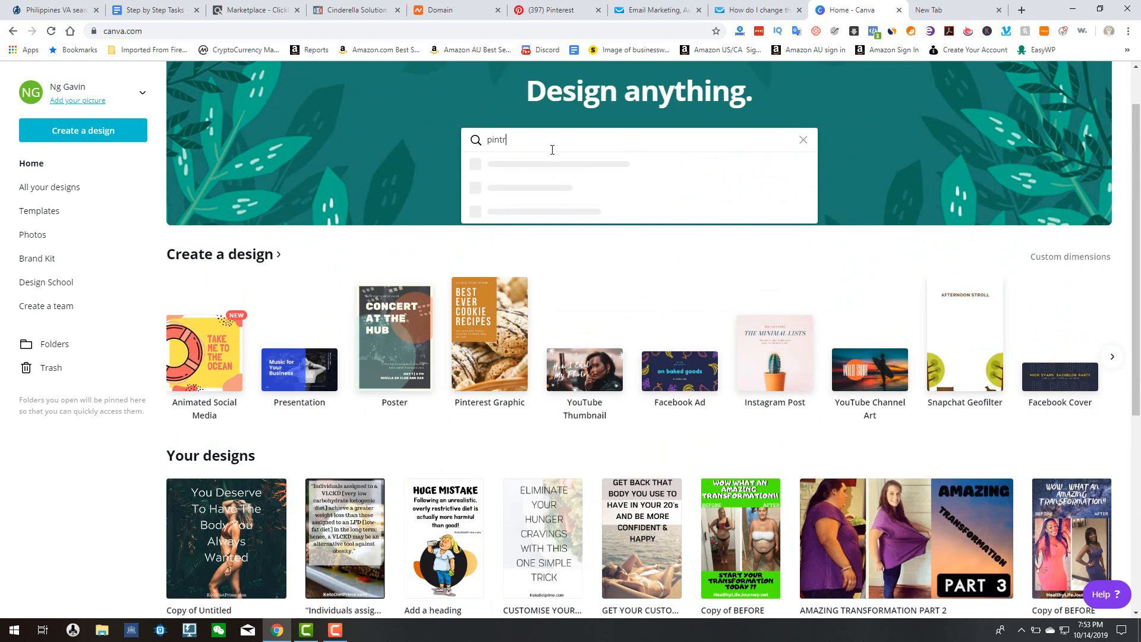
{"action": "type", "text": "est"}
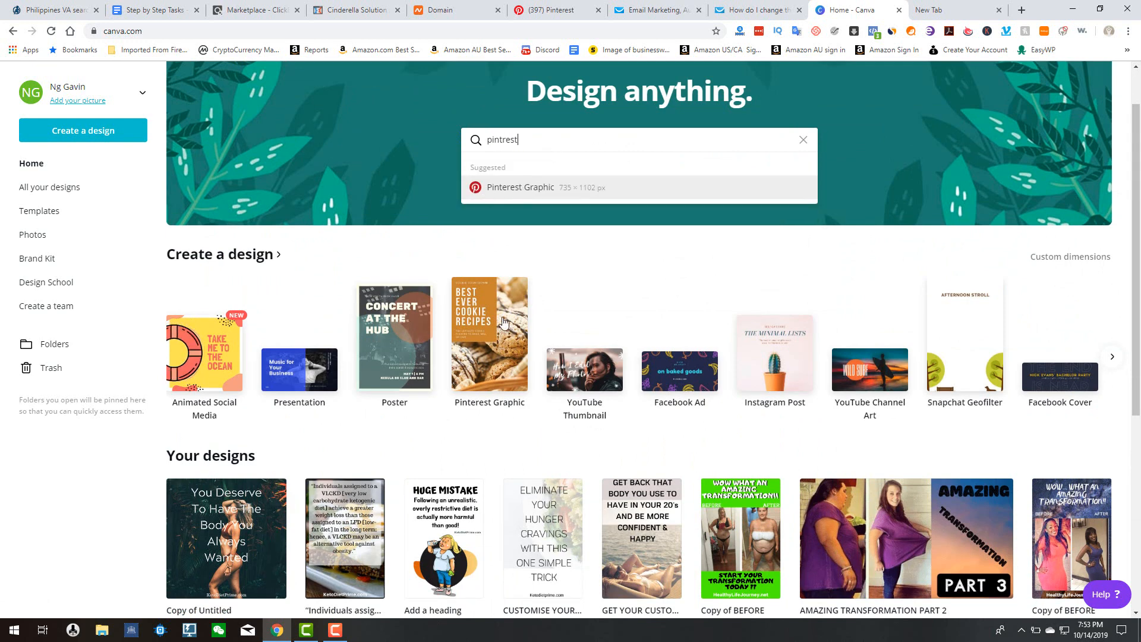
{"action": "left_click", "coordinate": [532, 187]}
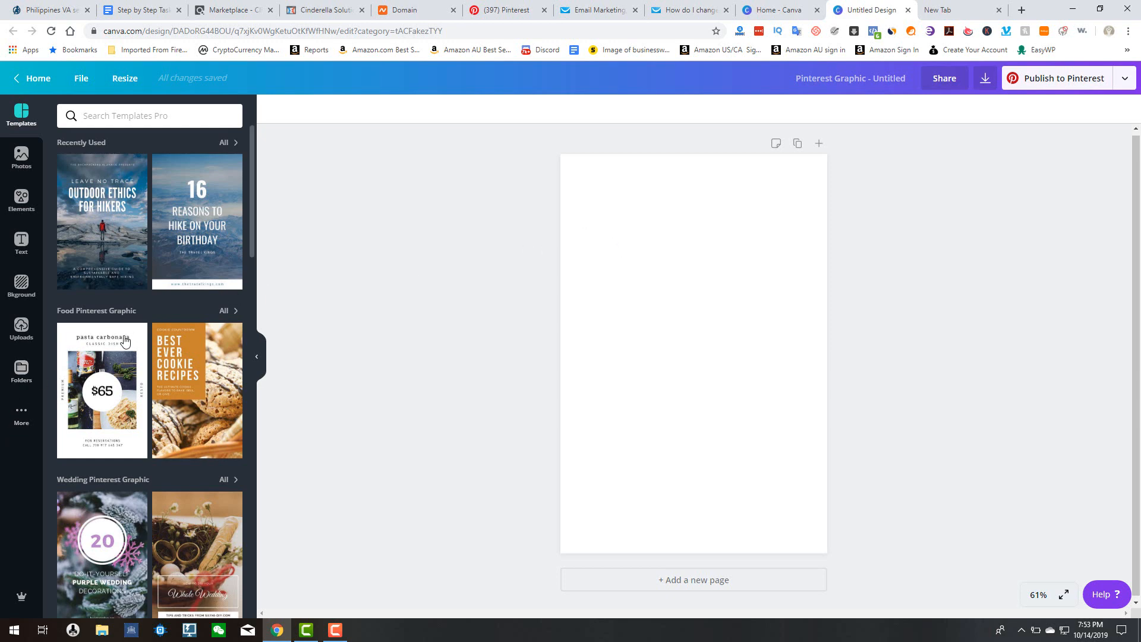
Step: Open the cinderellasolution.com/wsp/ sales page in the empty browser tab and look through its copy and images
{"action": "left_click", "coordinate": [933, 11]}
{"action": "type", "text": "cin"}
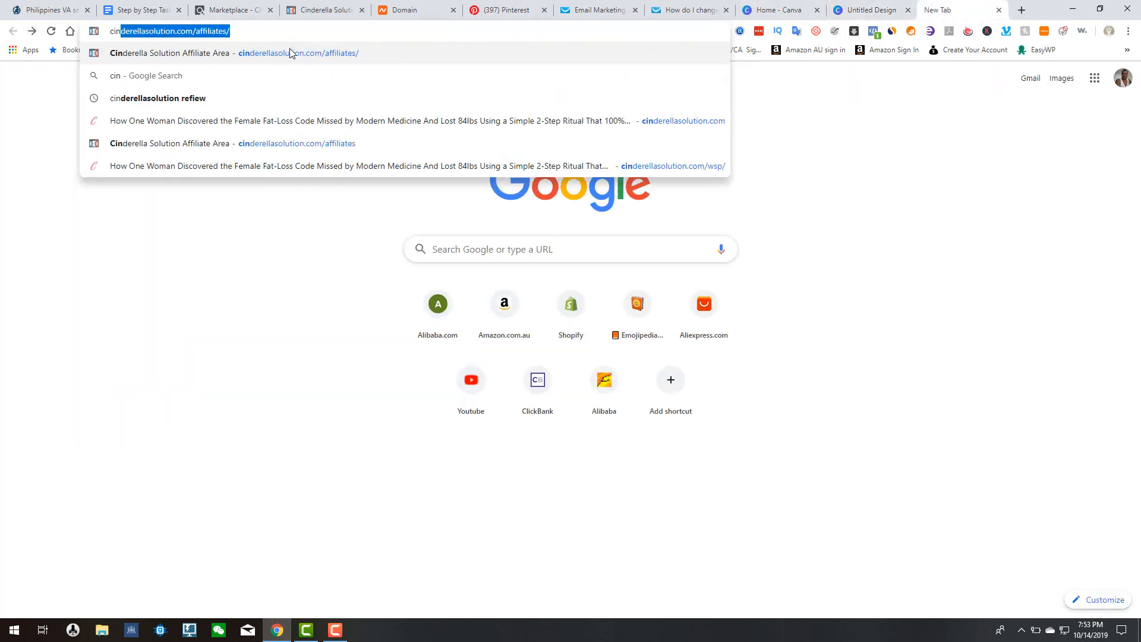
{"action": "type", "text": "derellasolution.com/affi"}
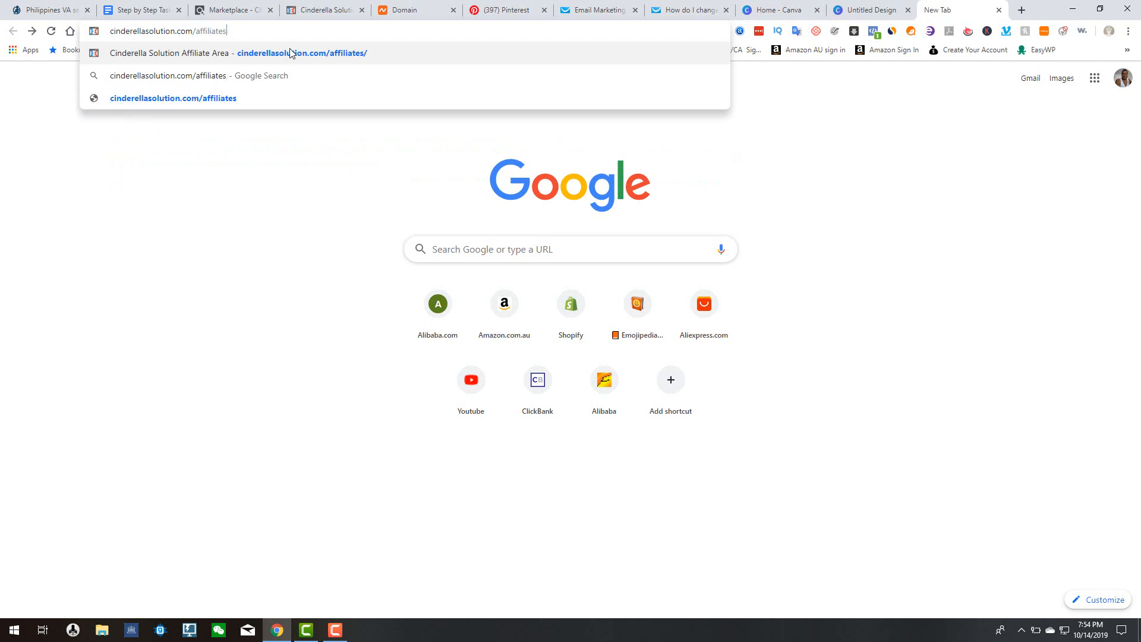
{"action": "key", "text": "BackSpace"}
{"action": "key", "text": "BackSpace"}
{"action": "key", "text": "BackSpace"}
{"action": "key", "text": "BackSpace"}
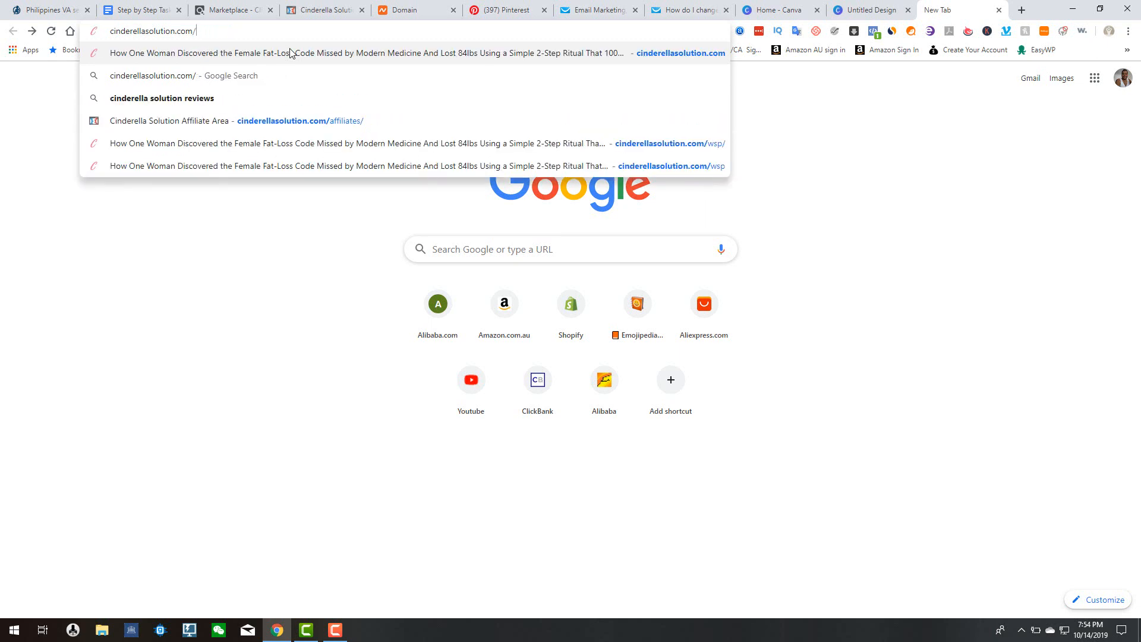
{"action": "left_click", "coordinate": [655, 141]}
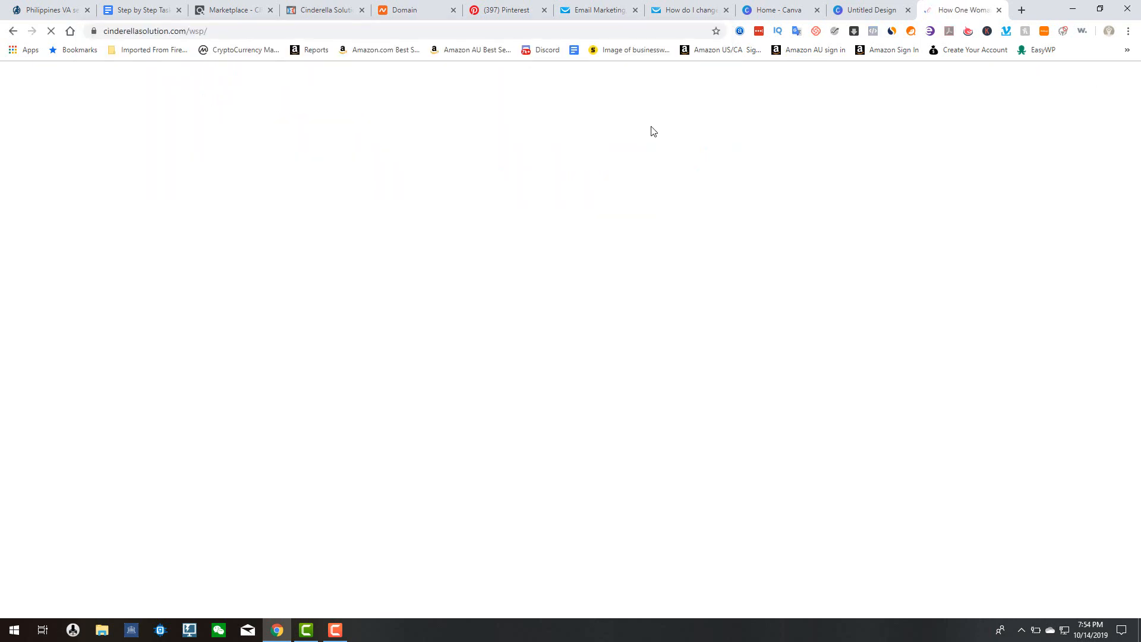
{"action": "scroll", "coordinate": [607, 165], "scroll_direction": "down", "scroll_amount": 10}
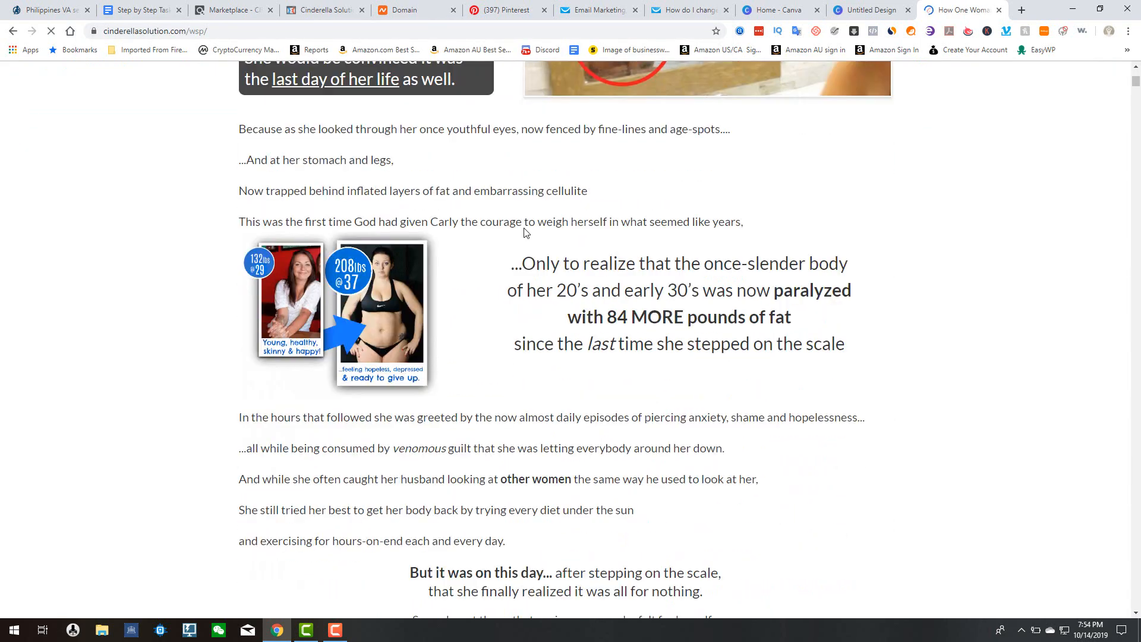
{"action": "scroll", "coordinate": [542, 208], "scroll_direction": "down", "scroll_amount": 12}
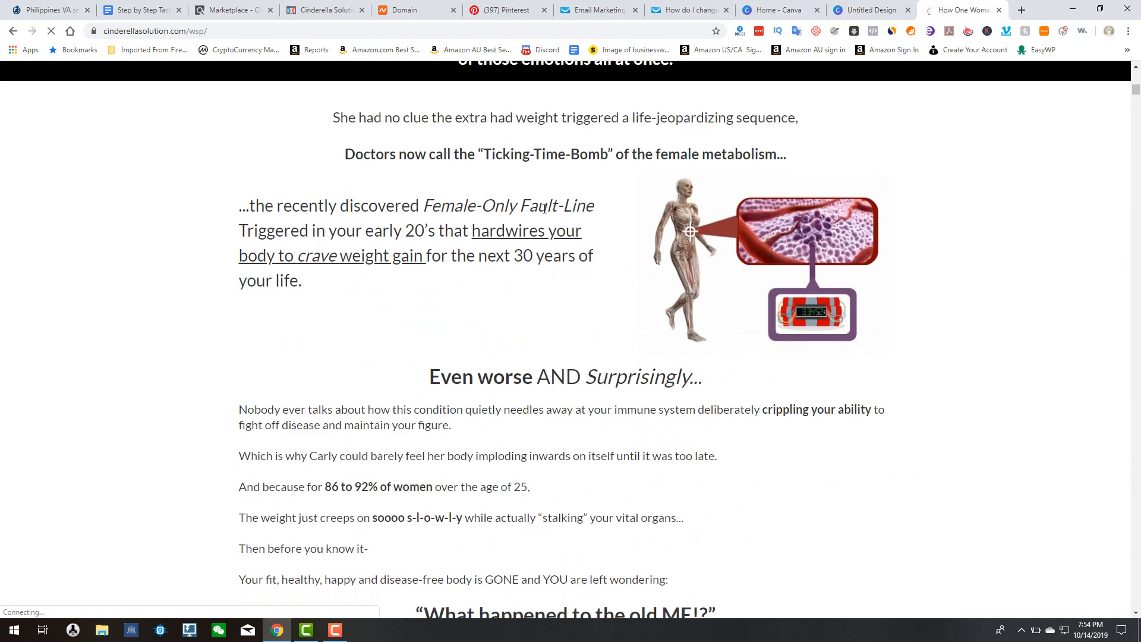
{"action": "scroll", "coordinate": [543, 205], "scroll_direction": "up", "scroll_amount": 1}
{"action": "scroll", "coordinate": [544, 206], "scroll_direction": "down", "scroll_amount": 4}
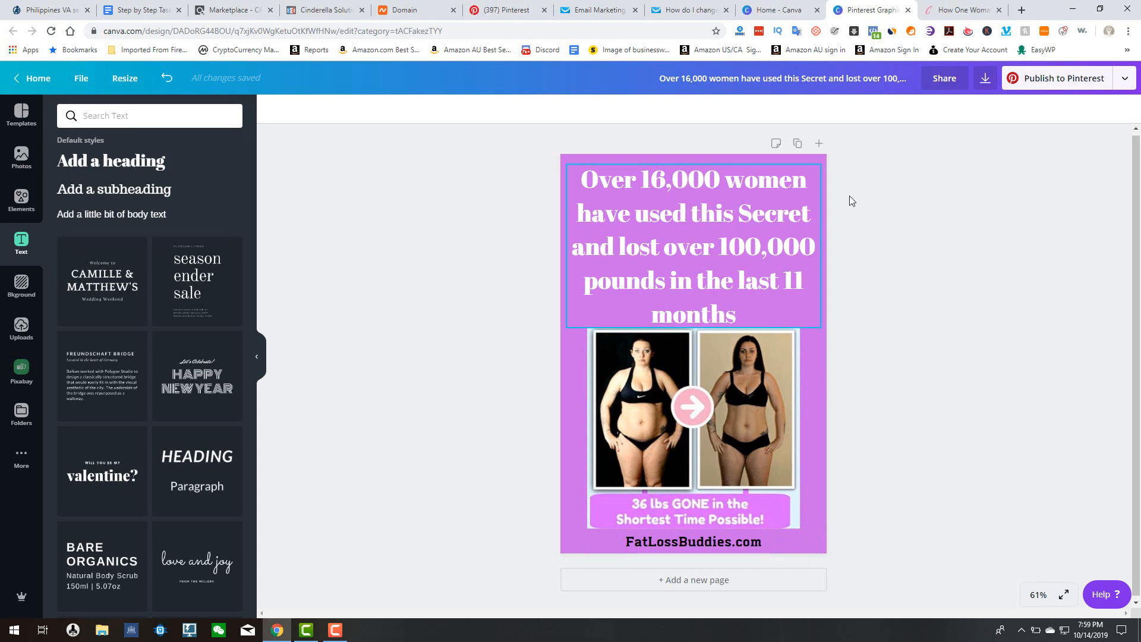
Step: Download the finished pin from Canva as a PNG, check the downloaded image, and return to the design
{"action": "left_click", "coordinate": [985, 82]}
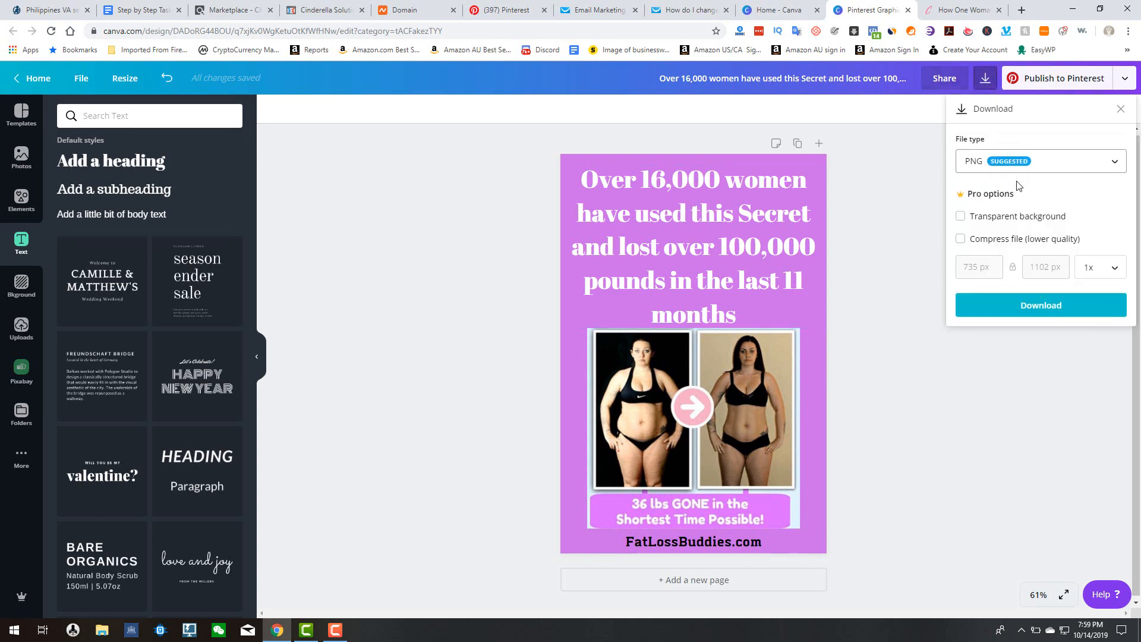
{"action": "left_click", "coordinate": [1002, 312]}
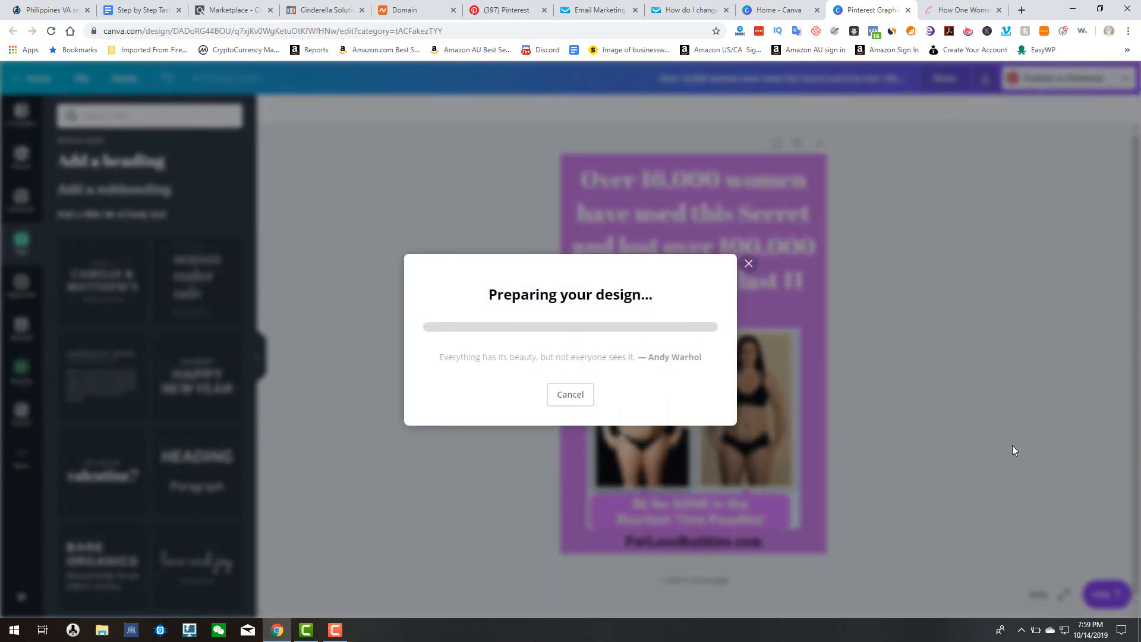
{"action": "left_click", "coordinate": [497, 13]}
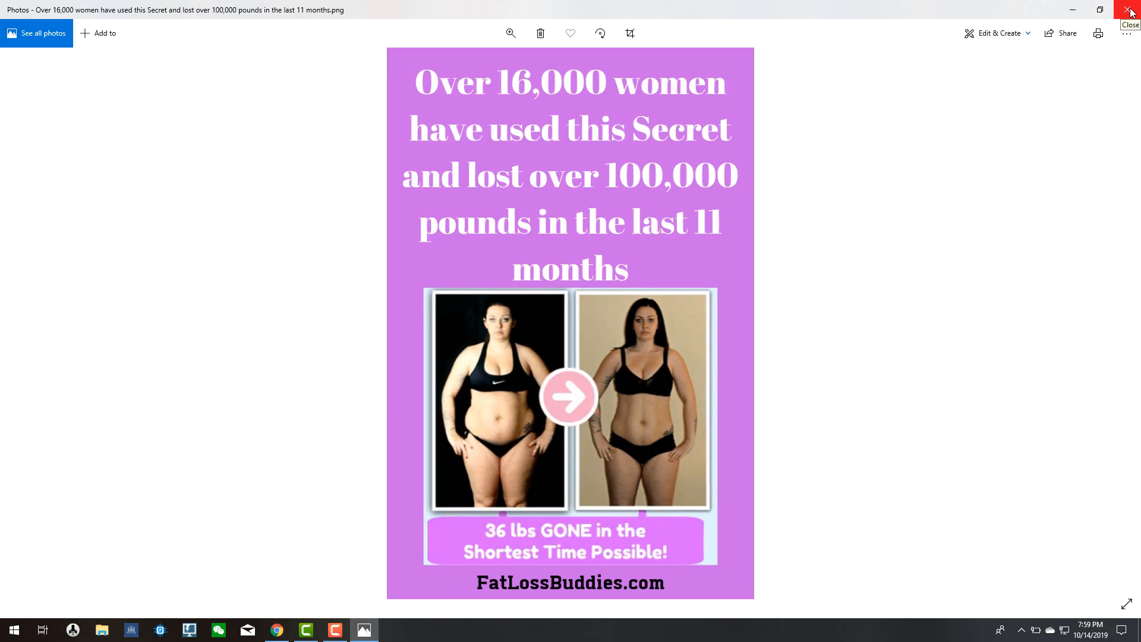
{"action": "left_click", "coordinate": [1129, 10]}
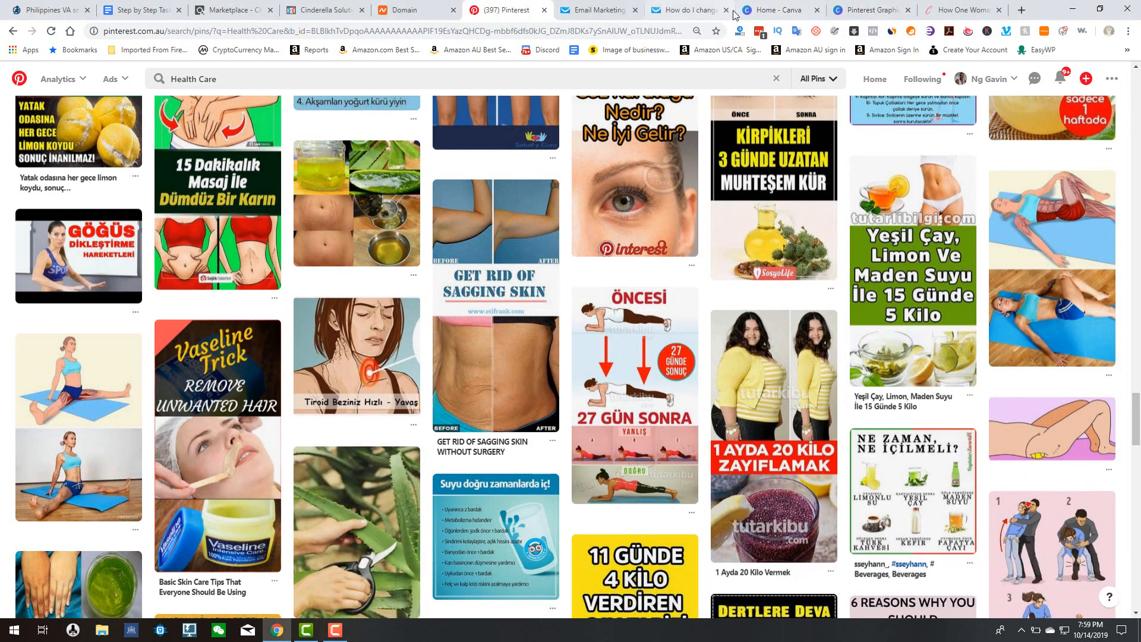
{"action": "left_click", "coordinate": [866, 13]}
{"action": "left_click", "coordinate": [749, 231]}
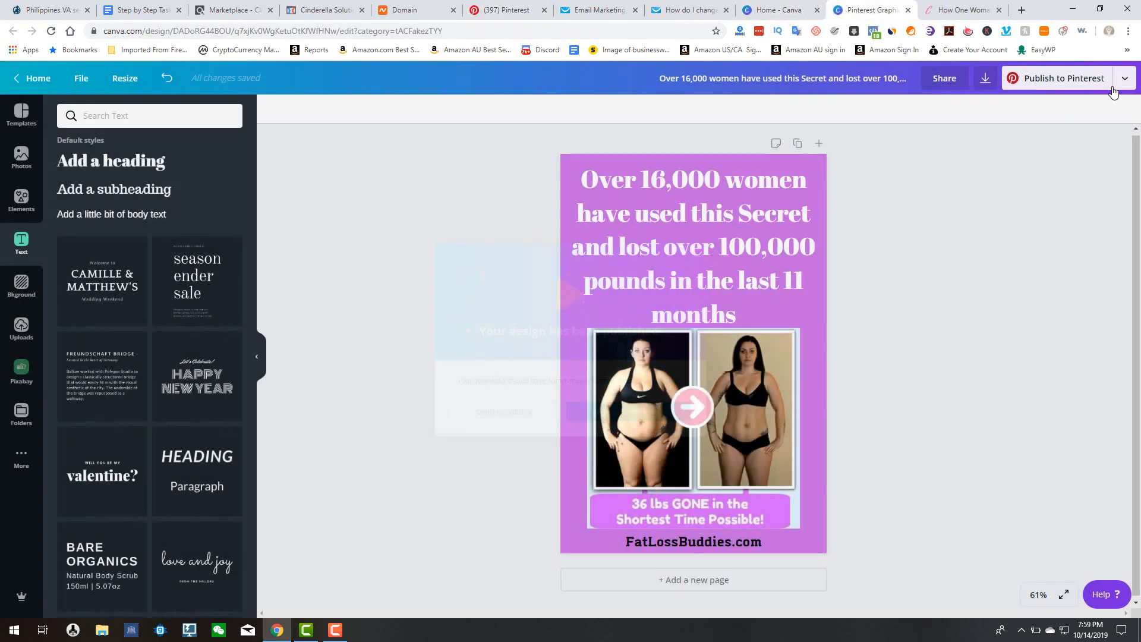
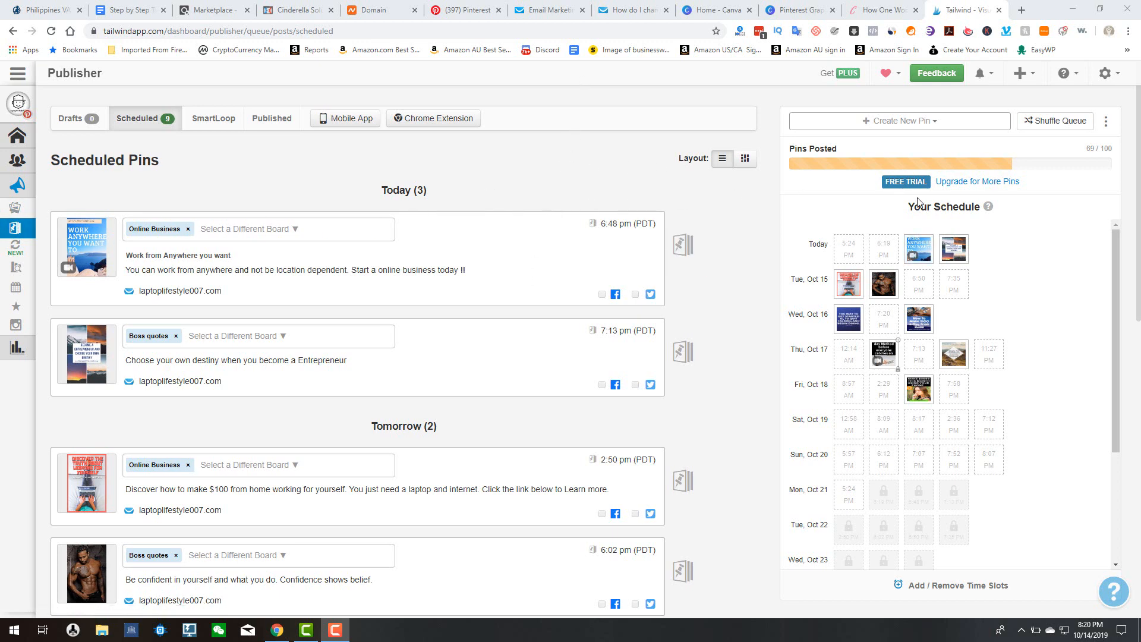
Step: Check the number of pins posted against the free-trial allowance in Tailwind's Publisher
{"action": "left_click", "coordinate": [1121, 154]}
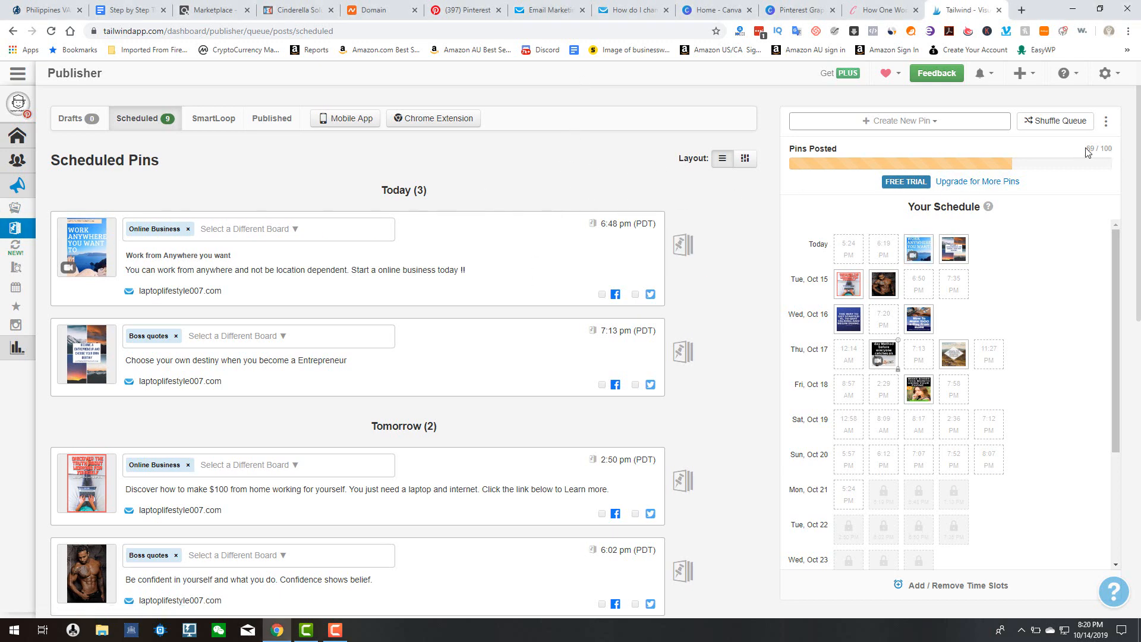
{"action": "left_click_drag", "start_coordinate": [1112, 149], "coordinate": [1089, 149]}
{"action": "left_click", "coordinate": [731, 217]}
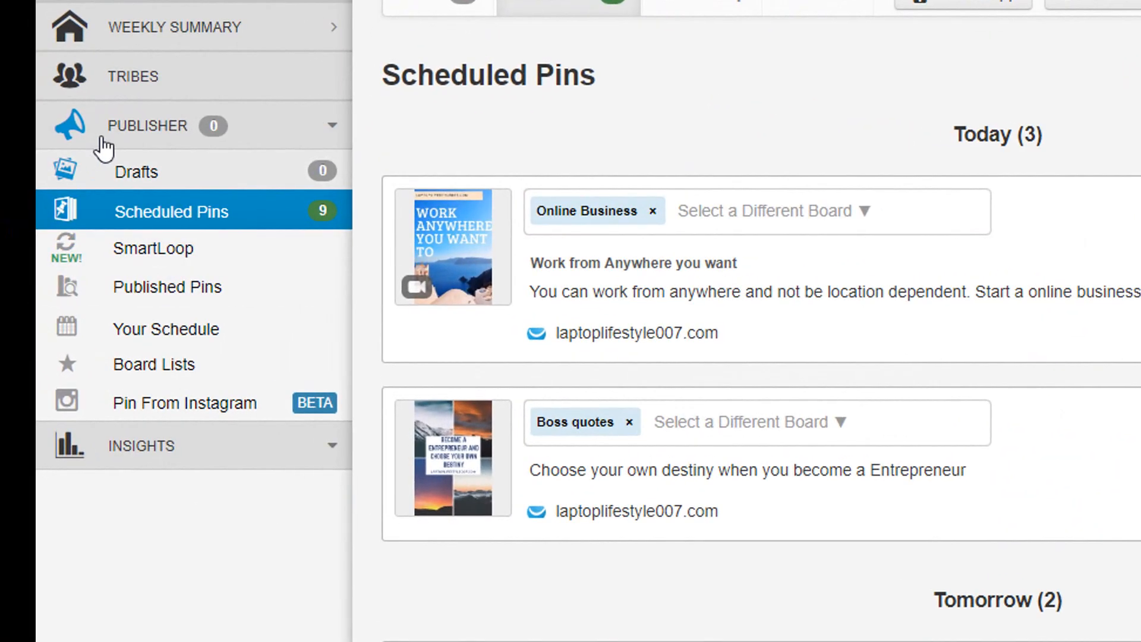
Step: Open the Drafts page of the Publisher section
{"action": "left_click", "coordinate": [89, 152]}
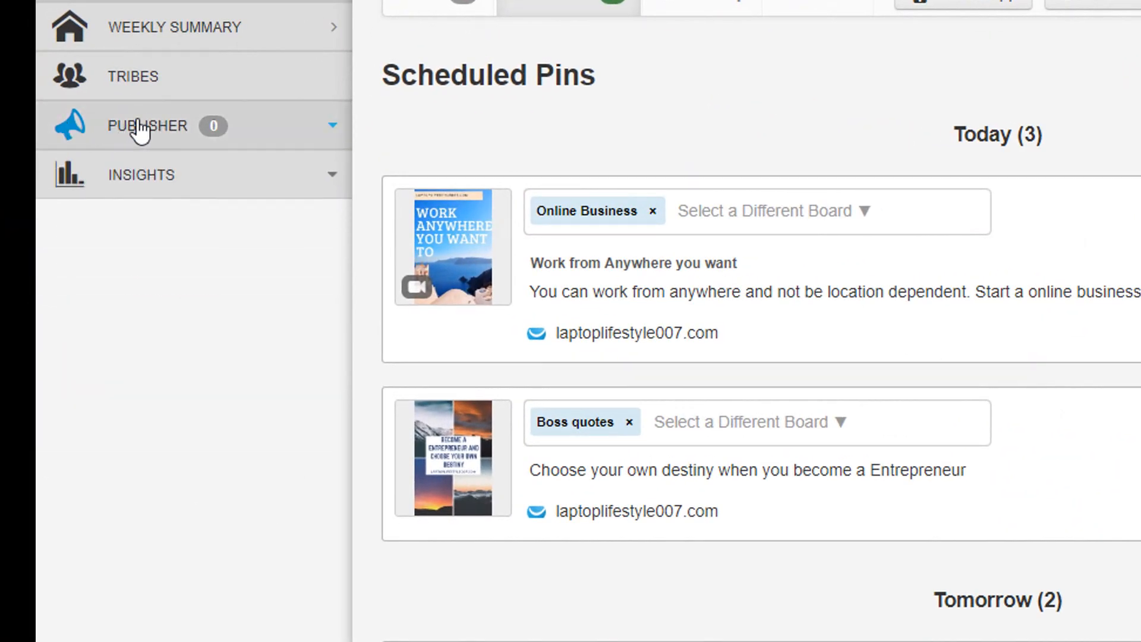
{"action": "left_click", "coordinate": [140, 126]}
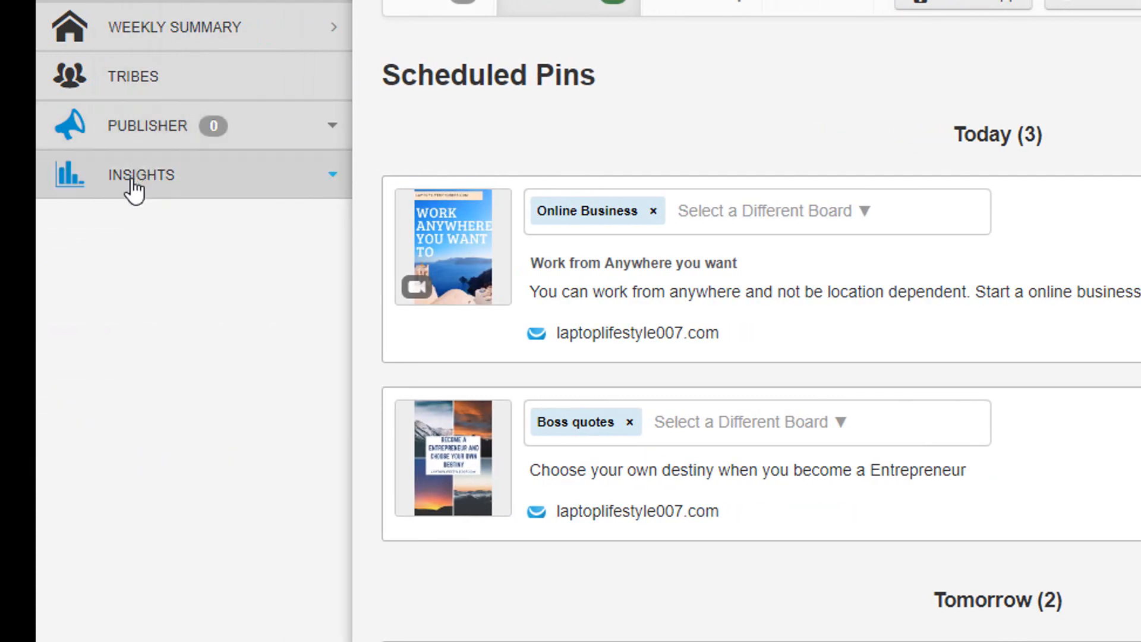
{"action": "left_click", "coordinate": [154, 130]}
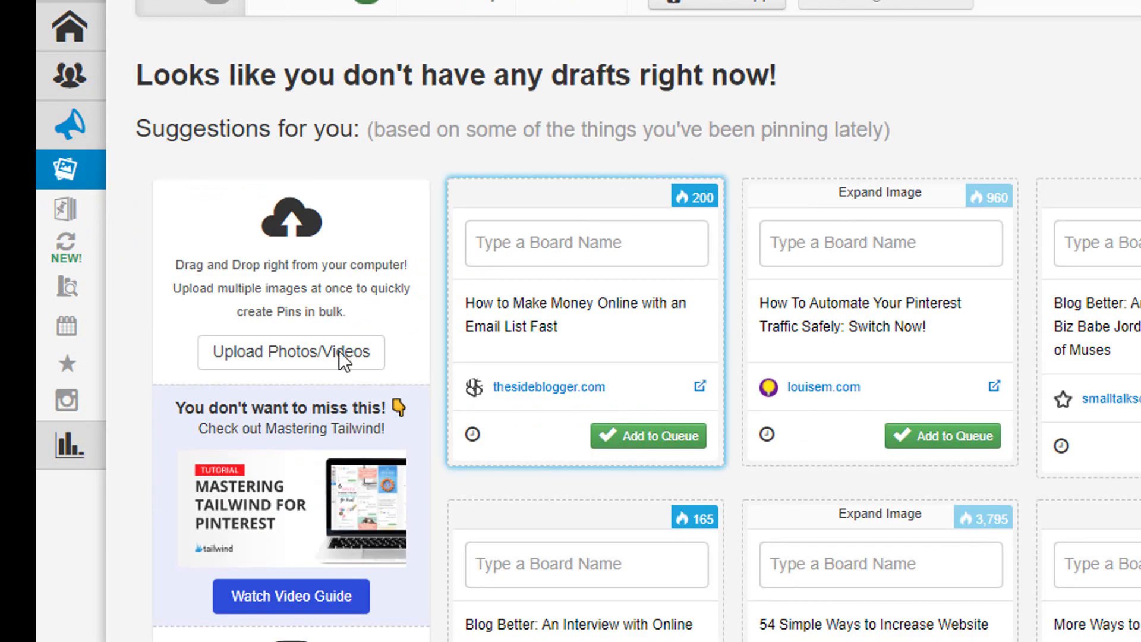
Step: Examine the Drafts page's photo upload, Instagram and Facebook sync options and its suggested pins
{"action": "scroll", "coordinate": [282, 523], "scroll_direction": "down", "scroll_amount": 5}
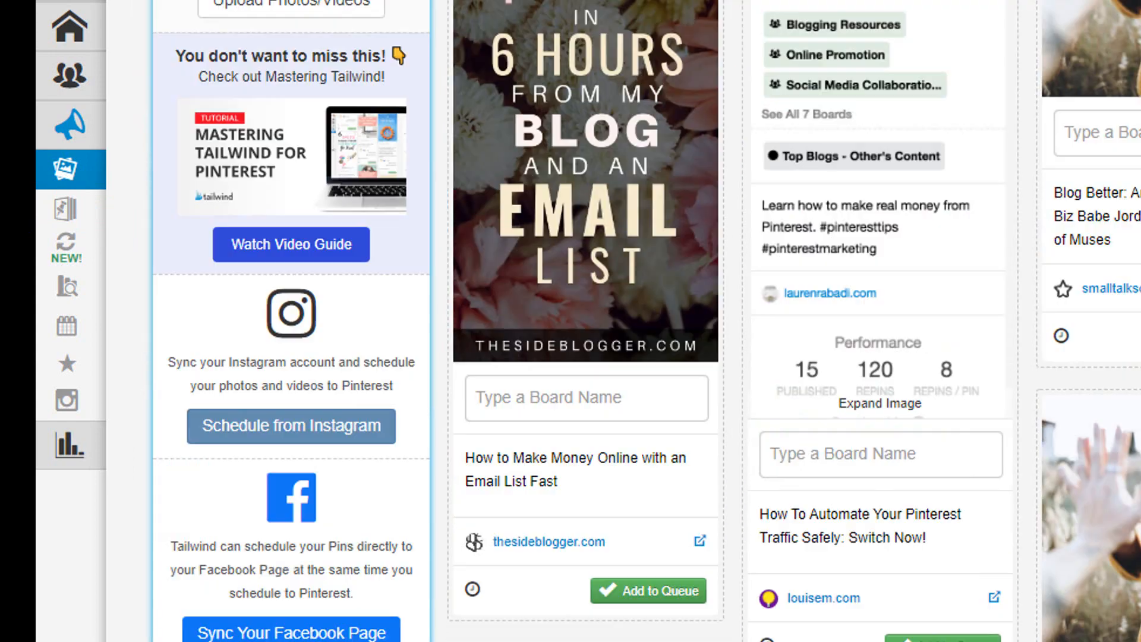
{"action": "scroll", "coordinate": [293, 186], "scroll_direction": "up", "scroll_amount": 4}
{"action": "scroll", "coordinate": [273, 408], "scroll_direction": "down", "scroll_amount": 4}
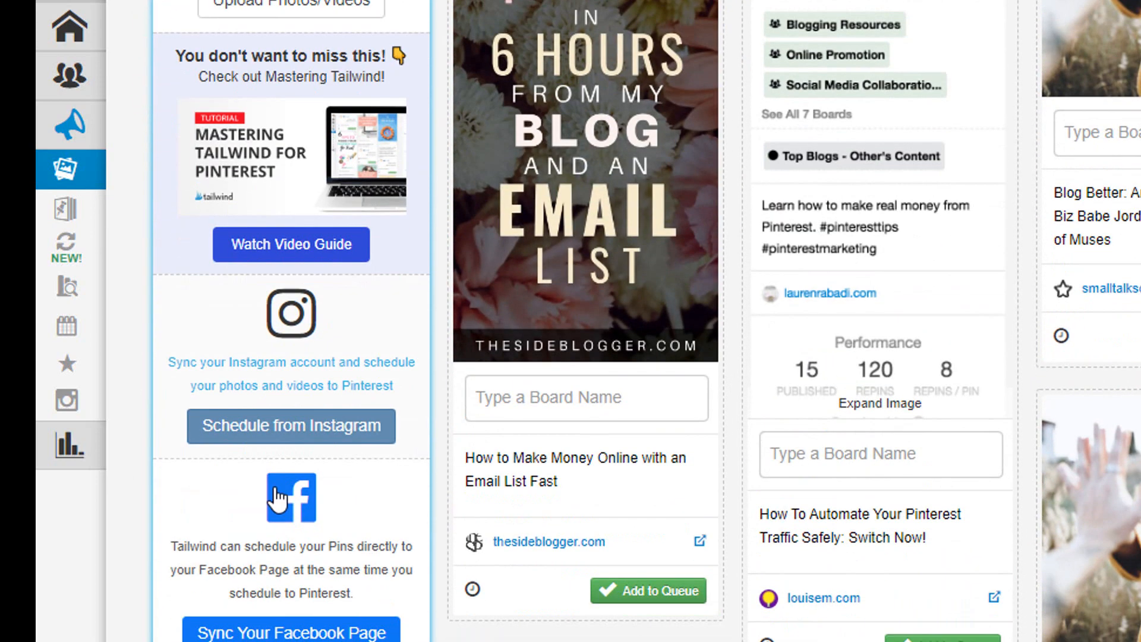
{"action": "scroll", "coordinate": [312, 492], "scroll_direction": "down", "scroll_amount": 8}
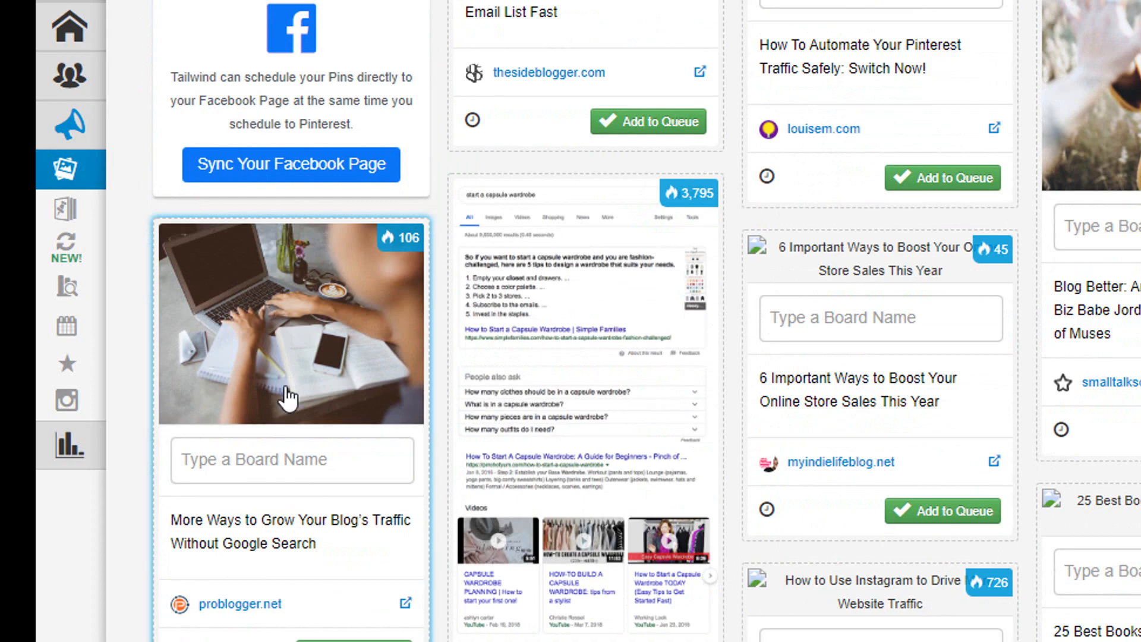
{"action": "scroll", "coordinate": [287, 395], "scroll_direction": "up", "scroll_amount": 14}
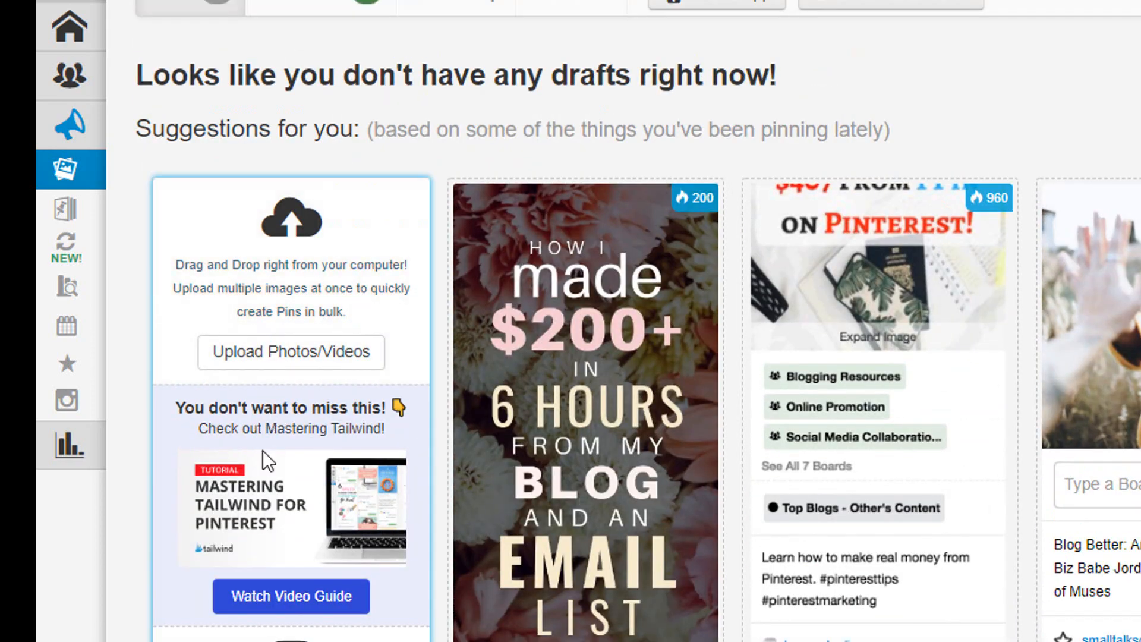
{"action": "scroll", "coordinate": [267, 622], "scroll_direction": "down", "scroll_amount": 1}
{"action": "scroll", "coordinate": [268, 626], "scroll_direction": "down", "scroll_amount": 7}
{"action": "scroll", "coordinate": [263, 433], "scroll_direction": "up", "scroll_amount": 8}
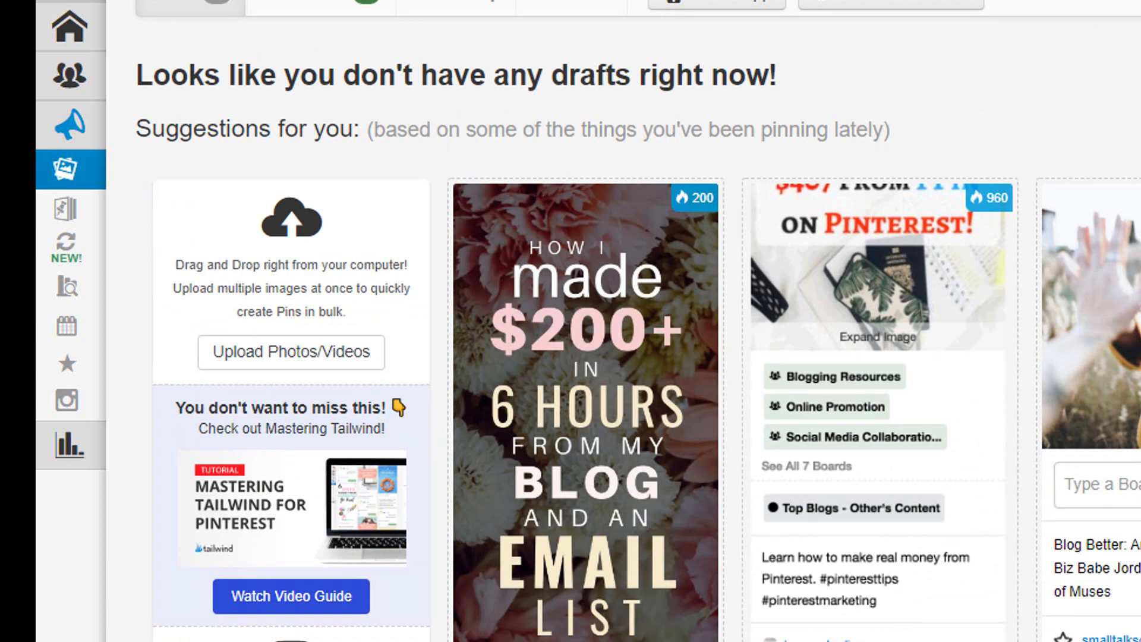
{"action": "scroll", "coordinate": [293, 602], "scroll_direction": "down", "scroll_amount": 6}
{"action": "scroll", "coordinate": [292, 601], "scroll_direction": "down", "scroll_amount": 2}
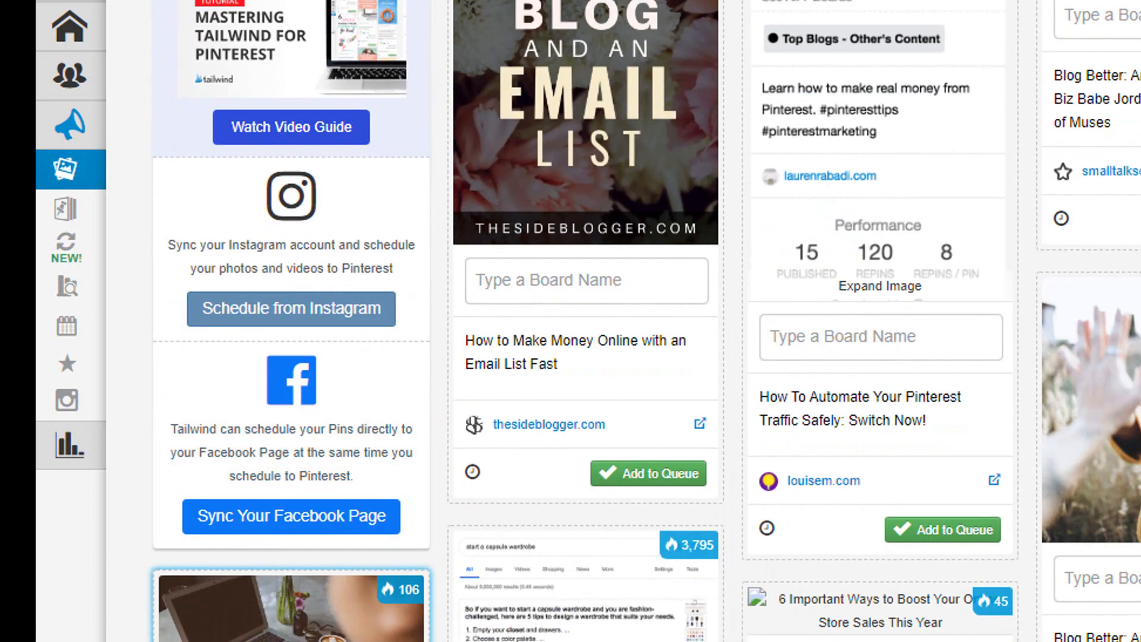
{"action": "scroll", "coordinate": [291, 602], "scroll_direction": "up", "scroll_amount": 8}
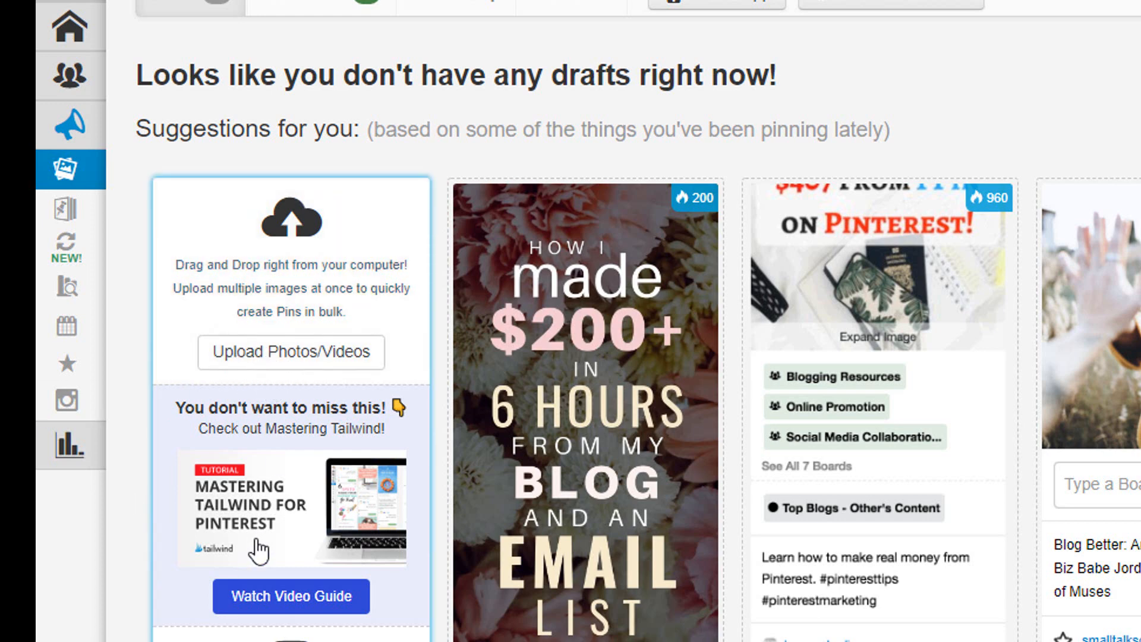
Step: Upload the downloaded weight-loss pin image as a new draft and assign it to the Entrepreneur board
{"action": "left_click", "coordinate": [277, 361]}
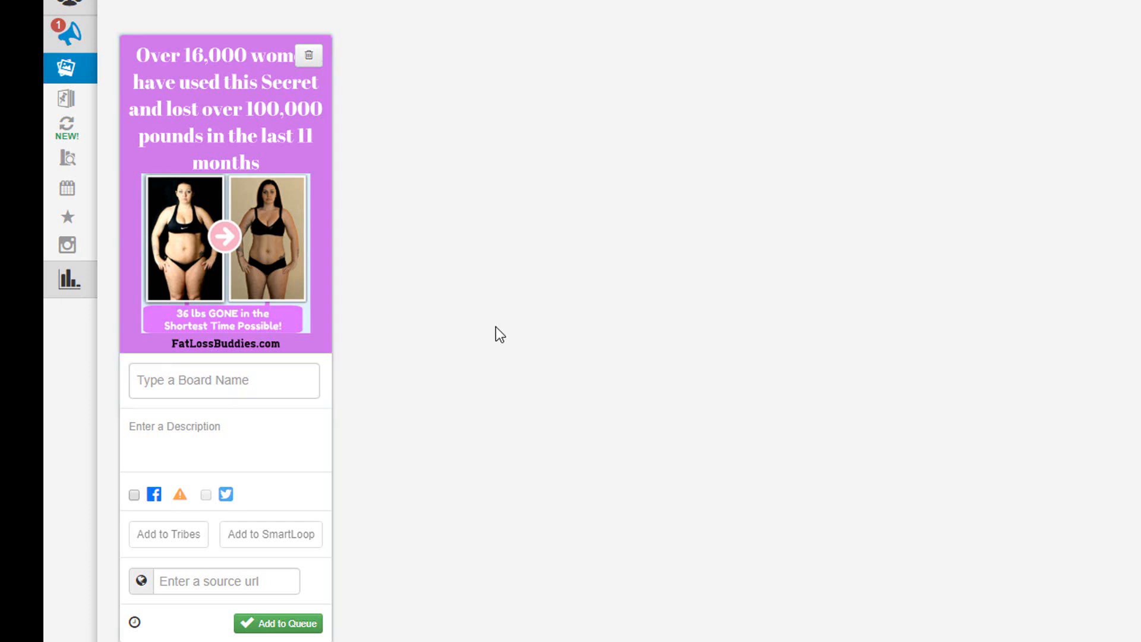
{"action": "scroll", "coordinate": [496, 327], "scroll_direction": "down", "scroll_amount": 1}
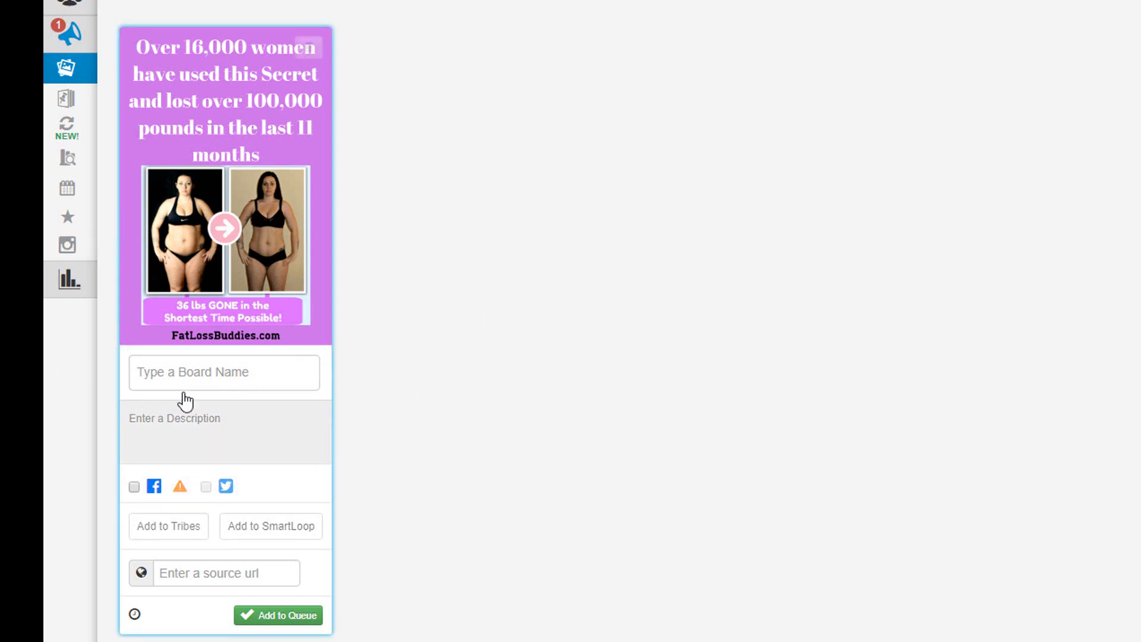
{"action": "left_click", "coordinate": [214, 378]}
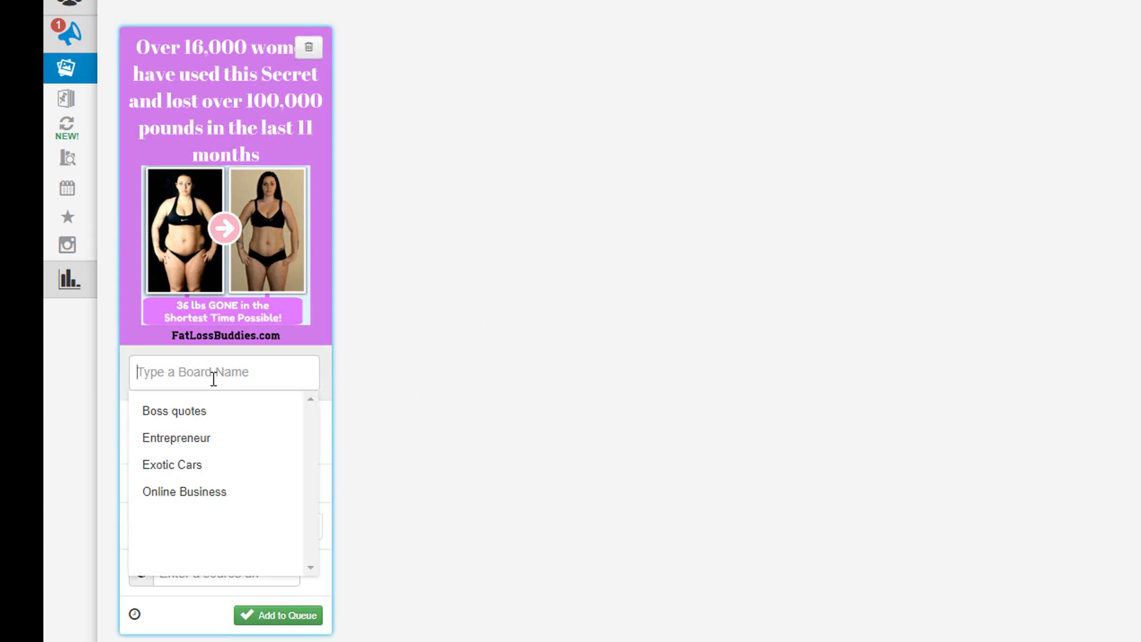
{"action": "left_click", "coordinate": [158, 440]}
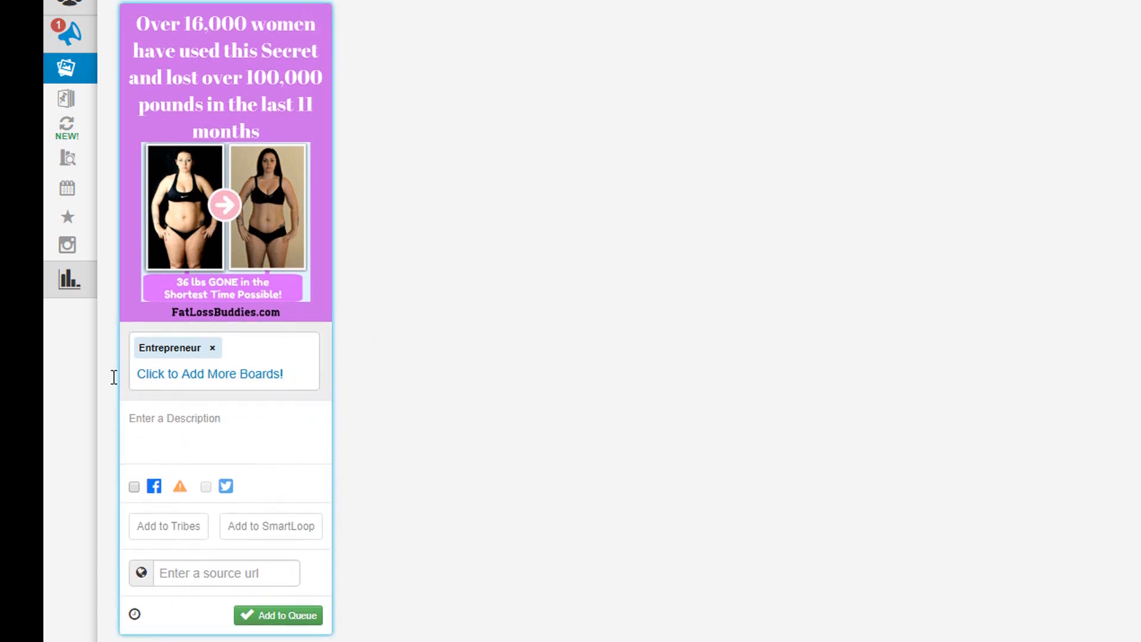
Step: Give the draft pin the description "16,000 women lose belly fat fast"
{"action": "left_click", "coordinate": [224, 436]}
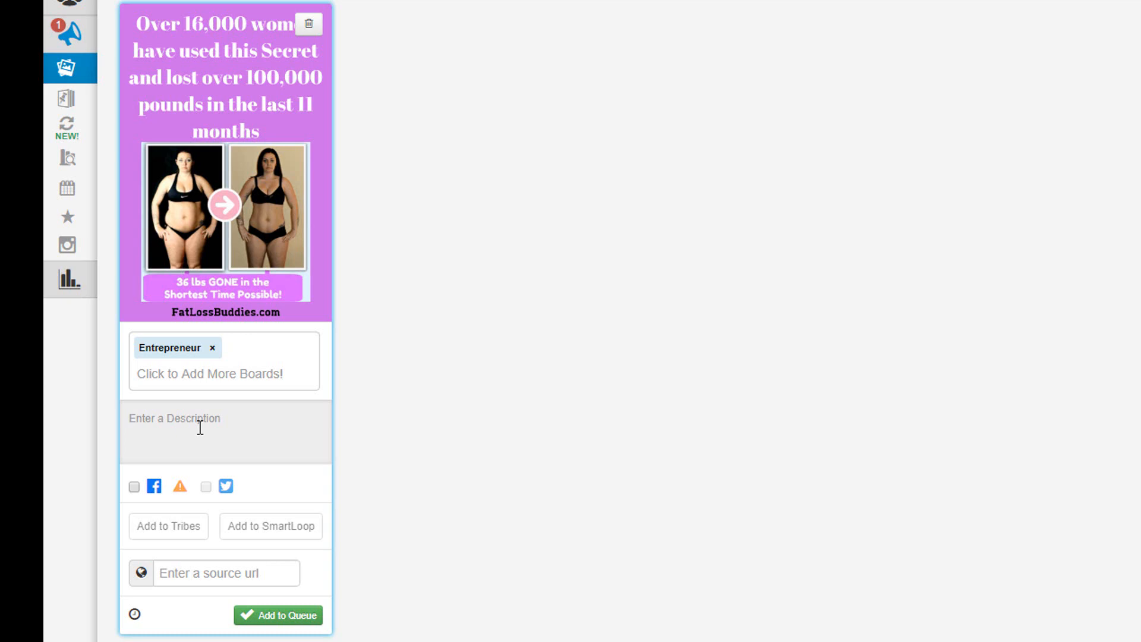
{"action": "type", "text": "16,000 women"}
{"action": "type", "text": " lose belly fat fast"}
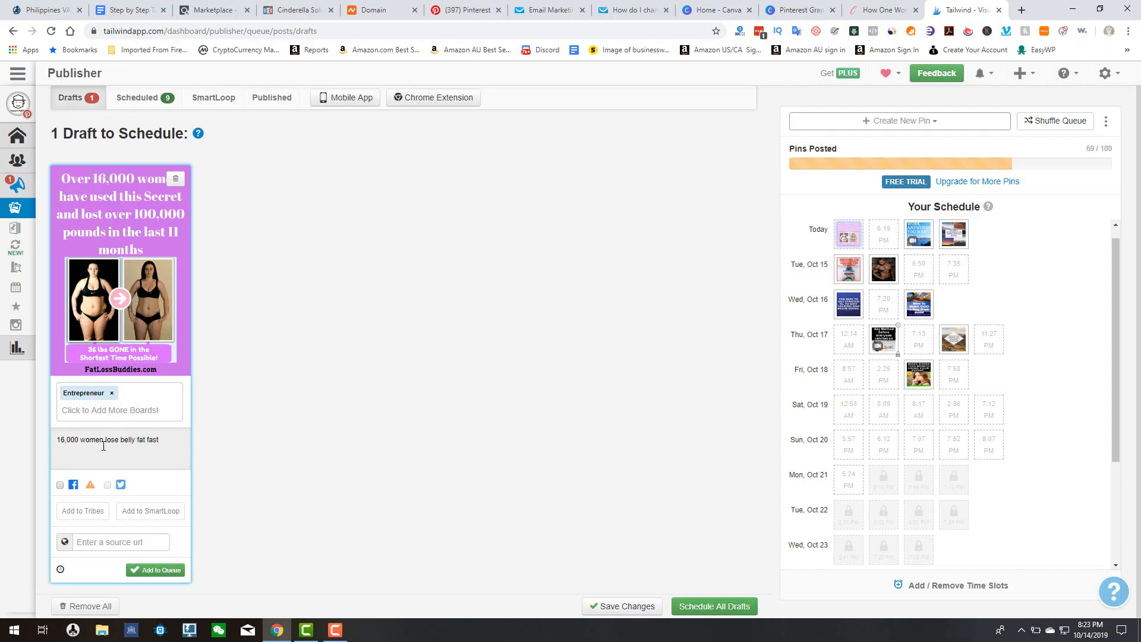
{"action": "left_click", "coordinate": [106, 542]}
{"action": "type", "text": "htt"}
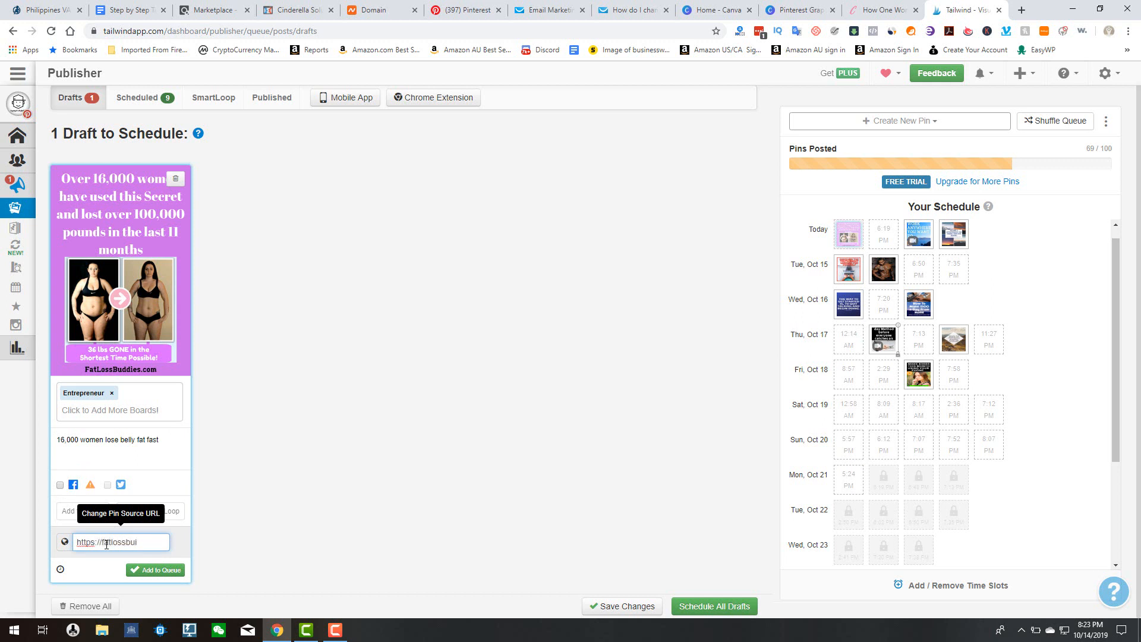
{"action": "type", "text": "ps://fatlossbuddies.com"}
{"action": "left_click", "coordinate": [142, 570]}
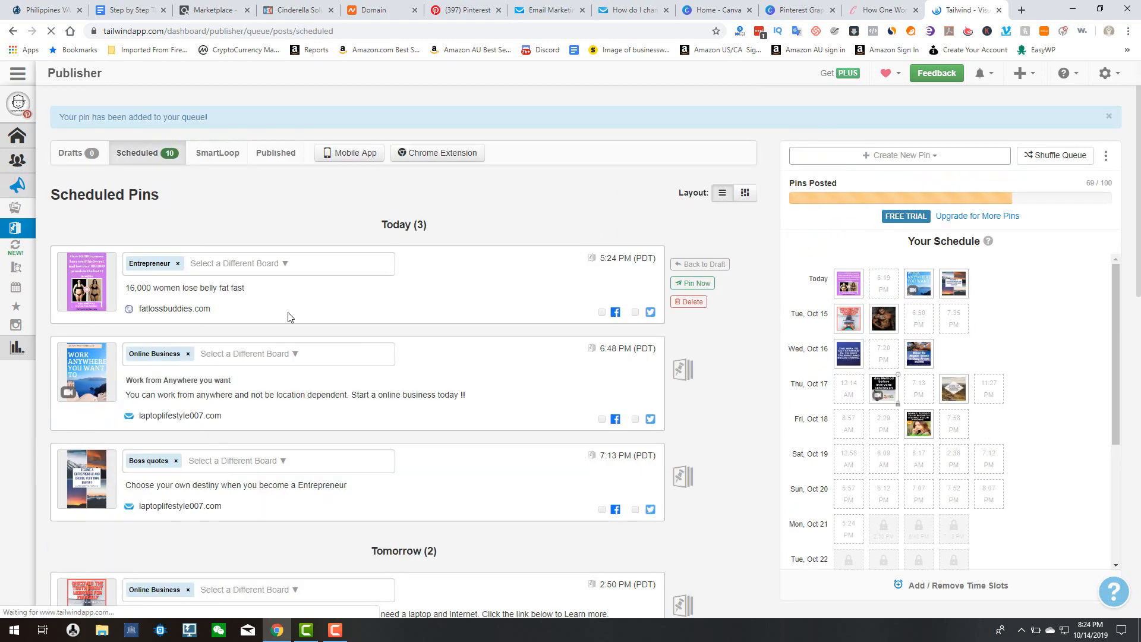
Step: In the scheduled pins calendar, move the second Tue, Oct 15 pin to the first time slot on Sat, Oct 19
{"action": "left_click", "coordinate": [137, 157]}
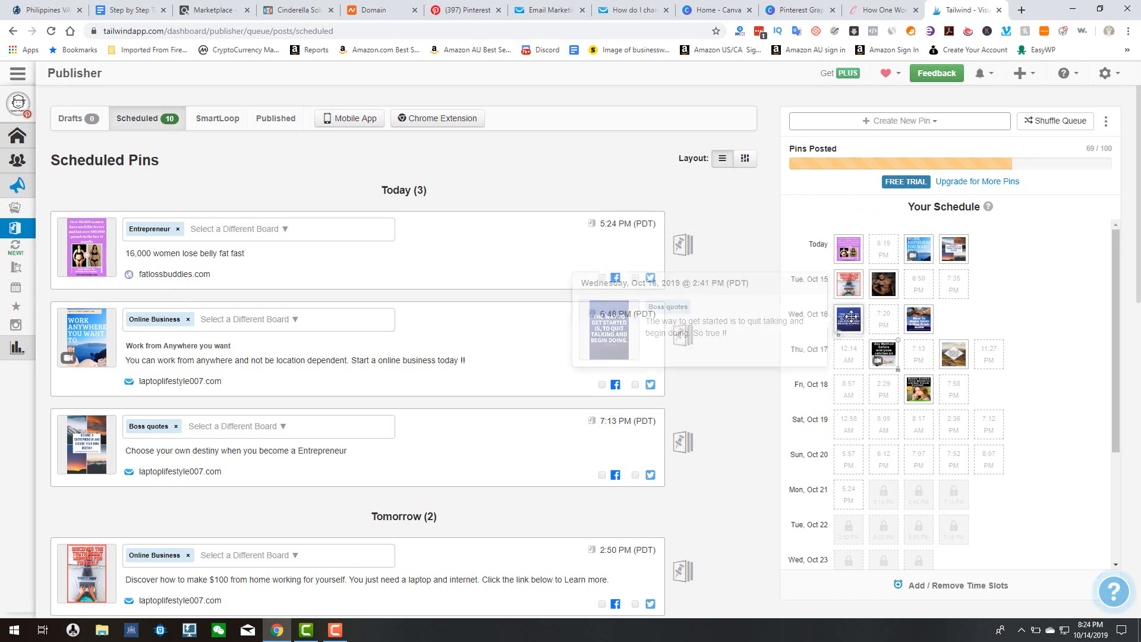
{"action": "mouse_move", "coordinate": [892, 289]}
{"action": "left_click_drag", "start_coordinate": [891, 289], "coordinate": [852, 414]}
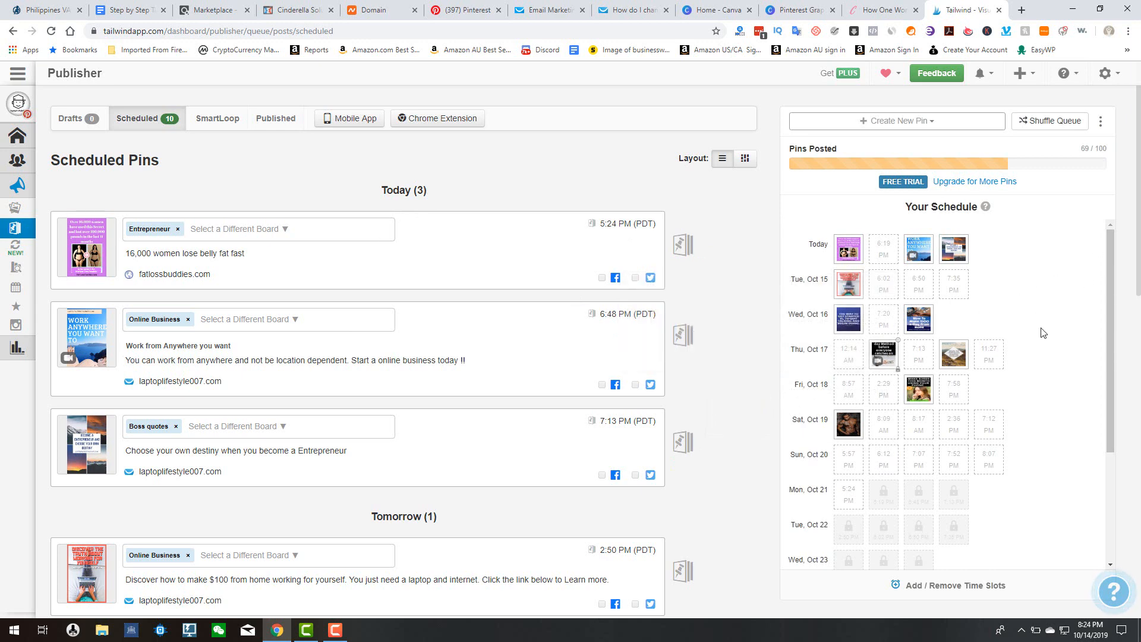
{"action": "mouse_move", "coordinate": [846, 255]}
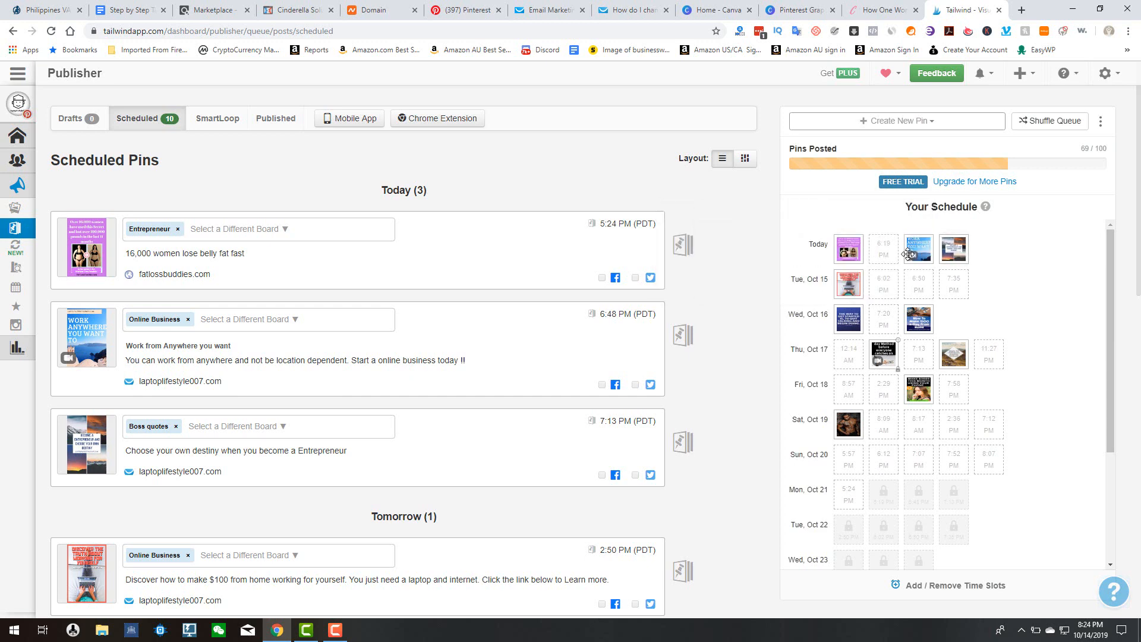
{"action": "mouse_move", "coordinate": [883, 255]}
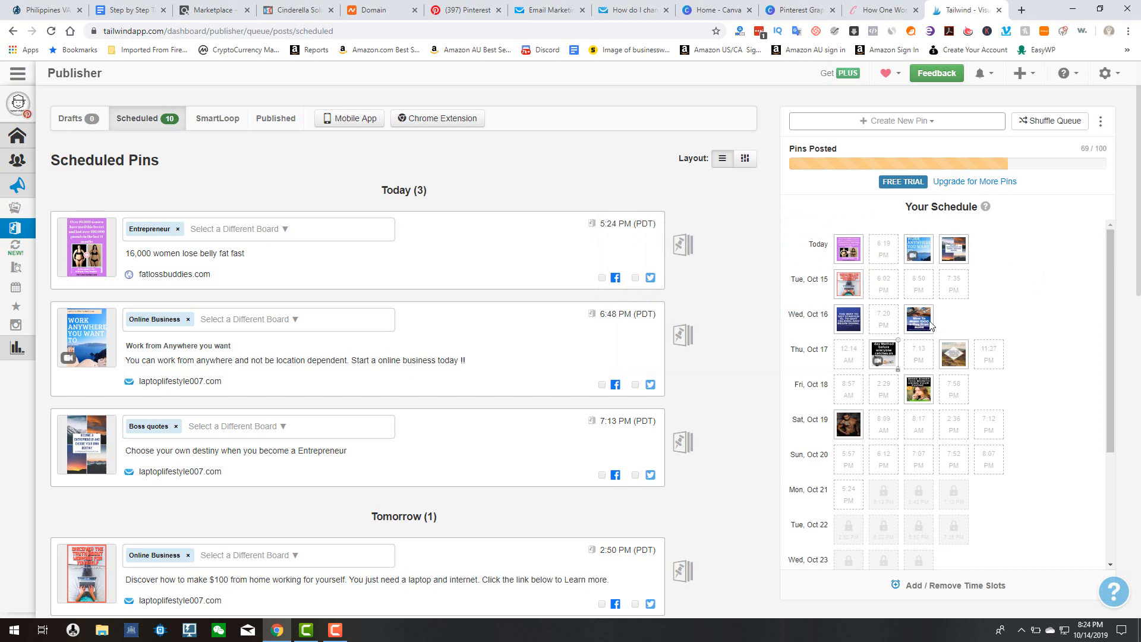
{"action": "scroll", "coordinate": [898, 383], "scroll_direction": "down", "scroll_amount": 3}
{"action": "scroll", "coordinate": [905, 378], "scroll_direction": "up", "scroll_amount": 3}
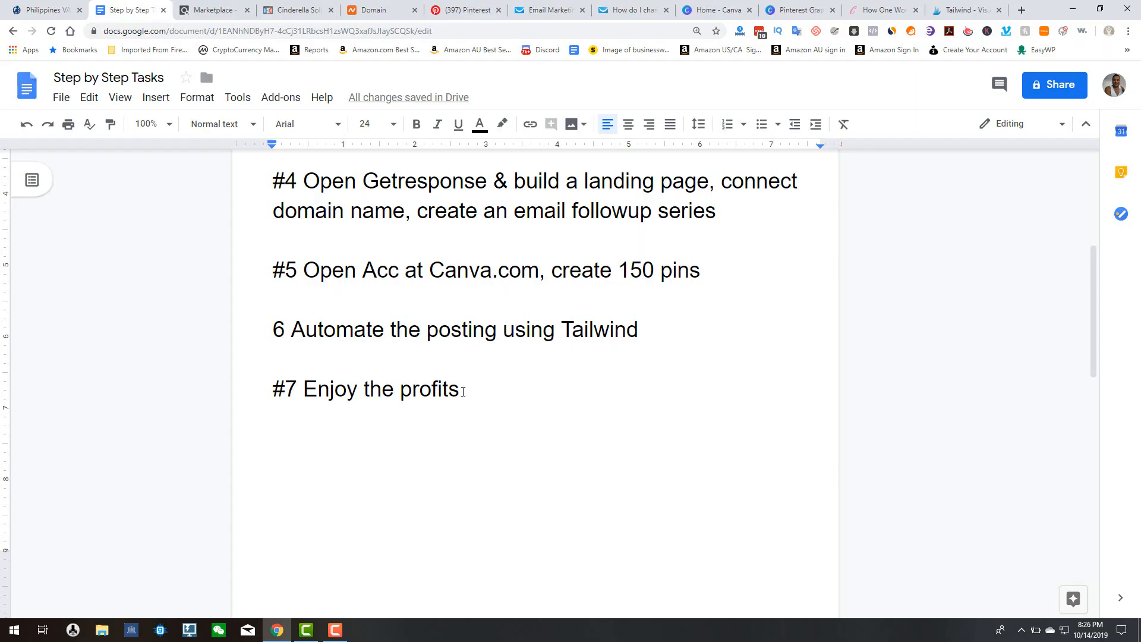
Step: In the Step by Step Tasks document in Google Docs, add a "#" before "6 Automate the posting using Tailwind"
{"action": "left_click_drag", "start_coordinate": [463, 392], "coordinate": [272, 390]}
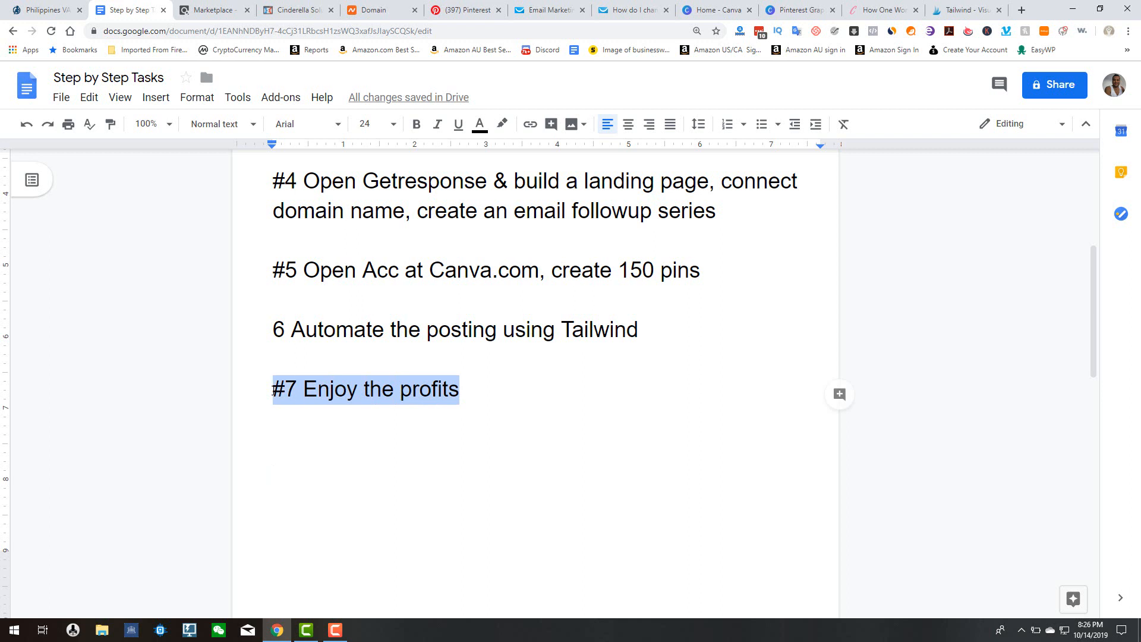
{"action": "left_click", "coordinate": [282, 332]}
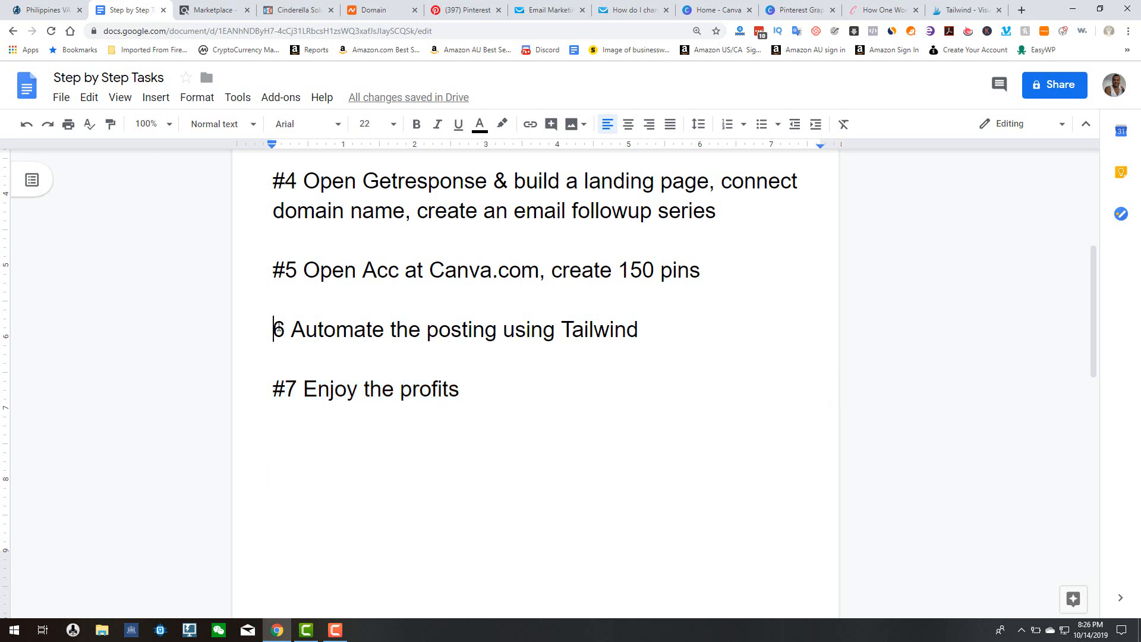
{"action": "left_click", "coordinate": [278, 330]}
{"action": "type", "text": "#"}
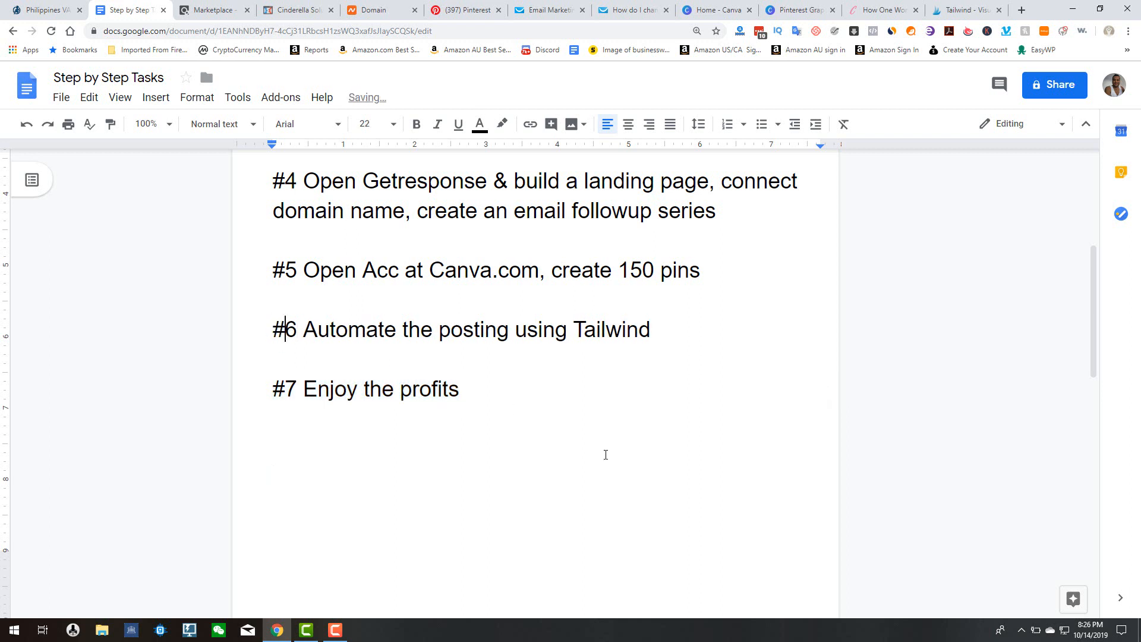
{"action": "left_click", "coordinate": [535, 415]}
{"action": "double_click", "coordinate": [480, 390]}
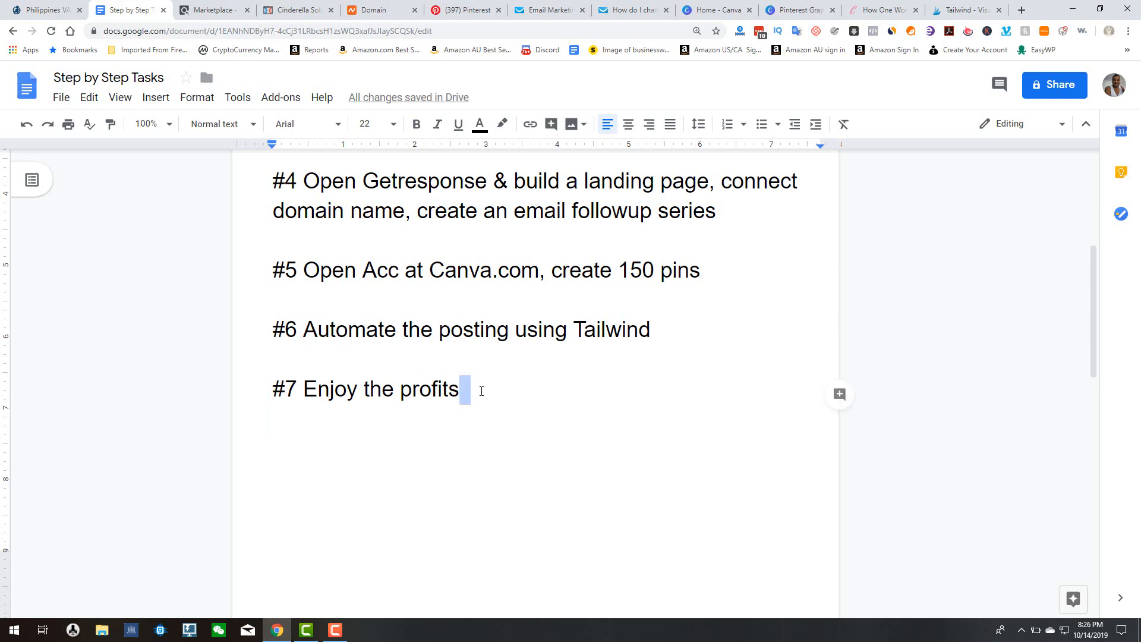
Step: Review the numbered list of tasks, from picking a Clickbank product to enjoying the profits
{"action": "scroll", "coordinate": [535, 380], "scroll_direction": "up", "scroll_amount": 4}
{"action": "scroll", "coordinate": [535, 381], "scroll_direction": "down", "scroll_amount": 2}
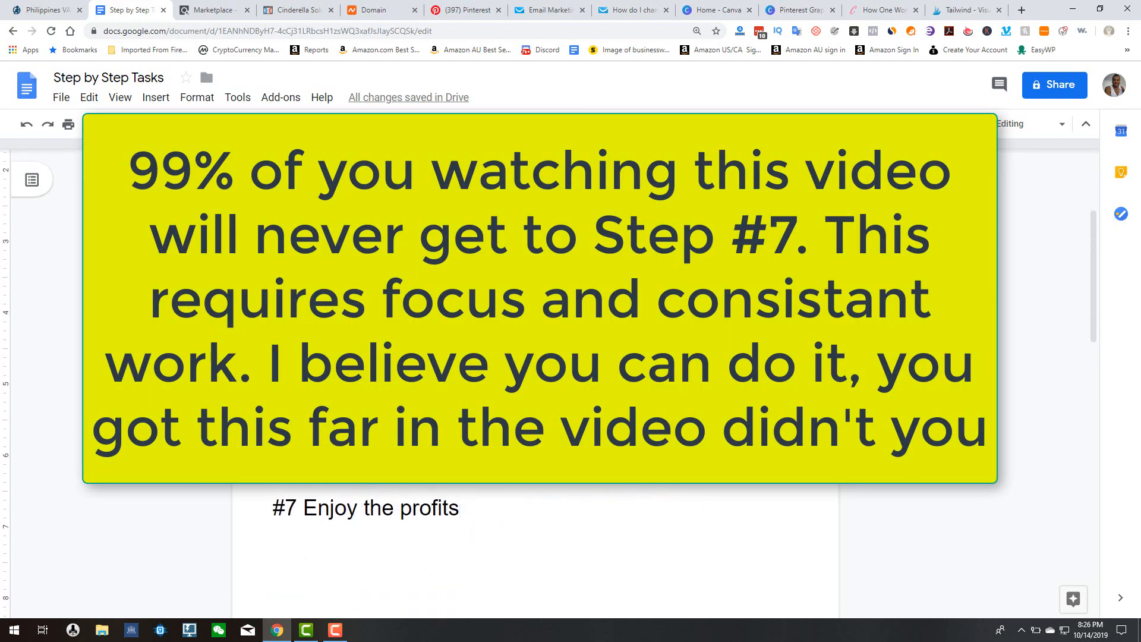
{"action": "scroll", "coordinate": [535, 381], "scroll_direction": "up", "scroll_amount": 2}
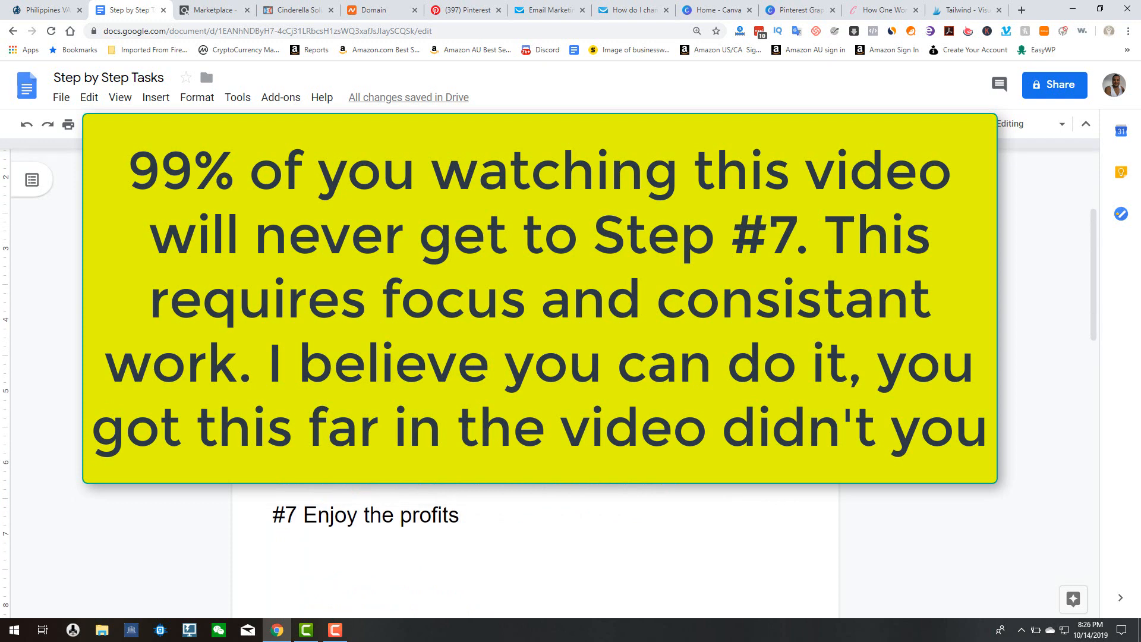
{"action": "scroll", "coordinate": [535, 381], "scroll_direction": "down", "scroll_amount": 2}
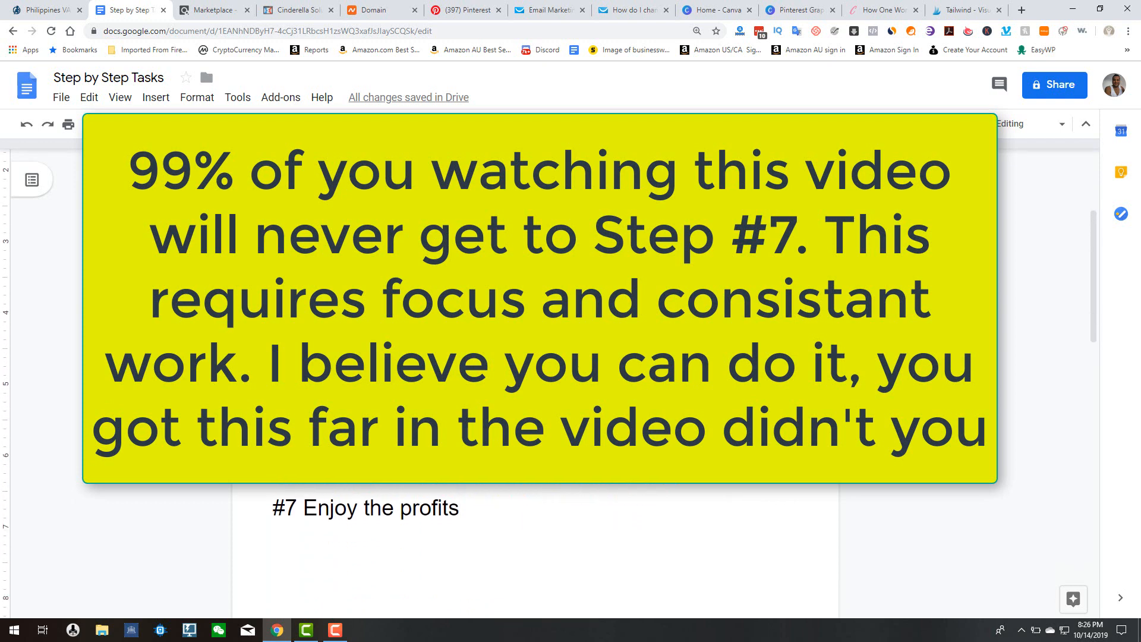
{"action": "scroll", "coordinate": [535, 381], "scroll_direction": "up", "scroll_amount": 1}
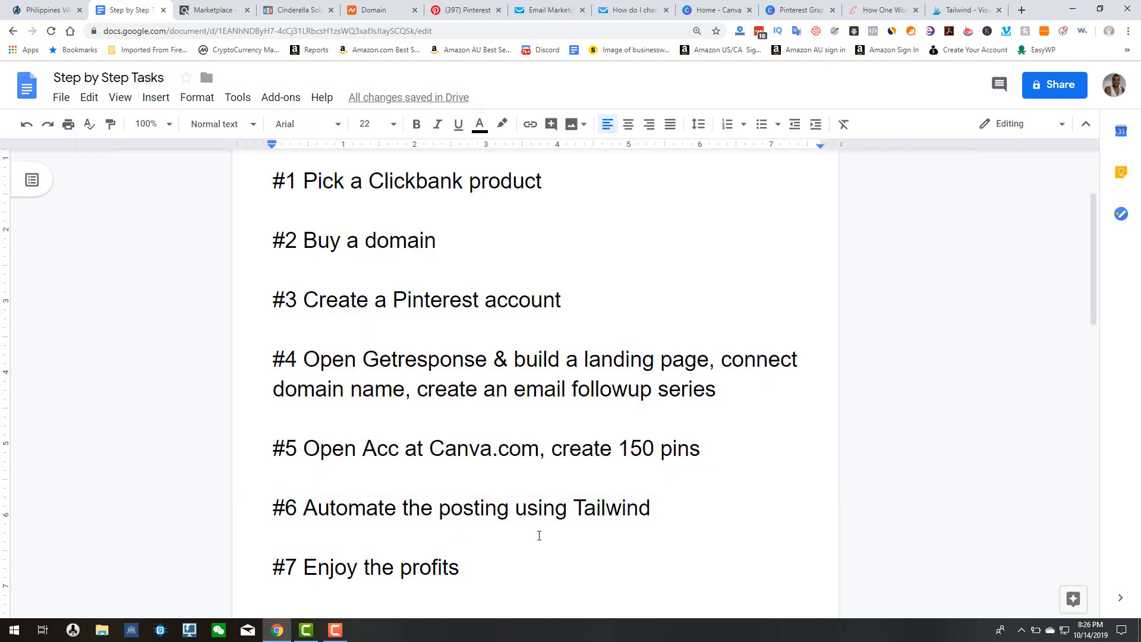
{"action": "left_click_drag", "start_coordinate": [470, 568], "coordinate": [304, 567]}
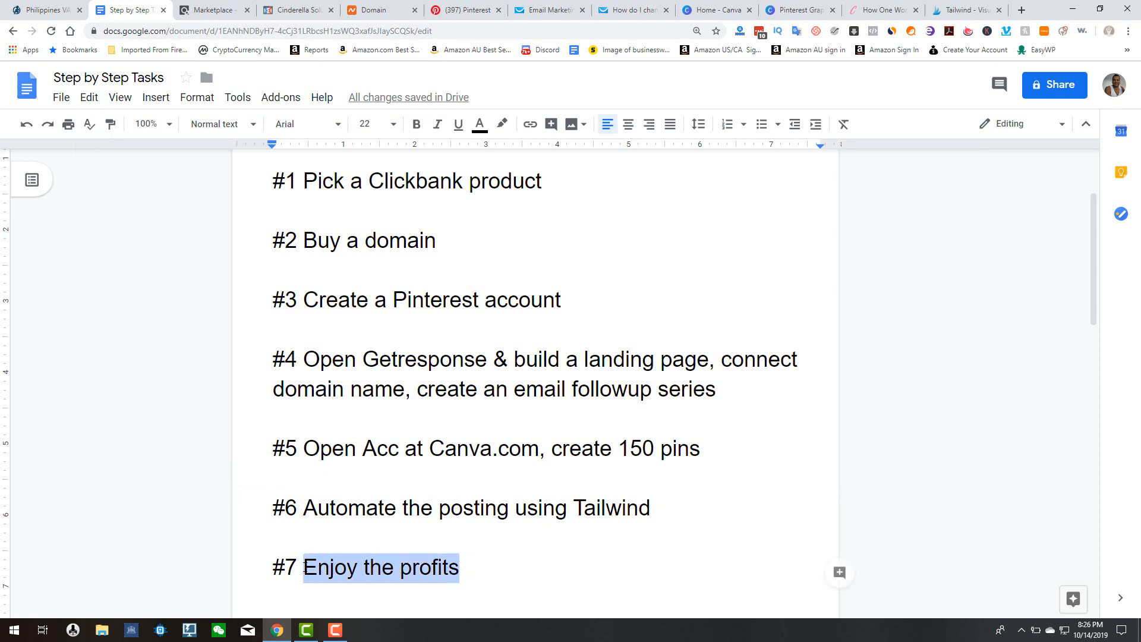
{"action": "scroll", "coordinate": [512, 446], "scroll_direction": "down", "scroll_amount": 2}
{"action": "left_click", "coordinate": [514, 446]}
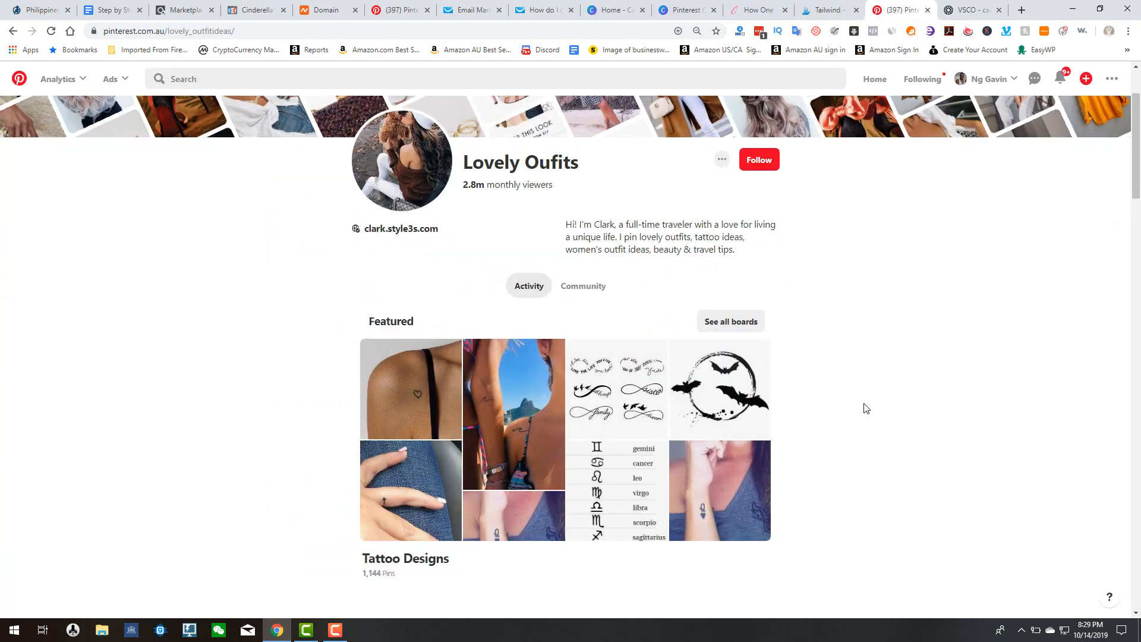
Step: Switch to the Lovely Oufits Pinterest profile and examine its monthly viewers figure, featured board and bio
{"action": "scroll", "coordinate": [863, 407], "scroll_direction": "up", "scroll_amount": 1}
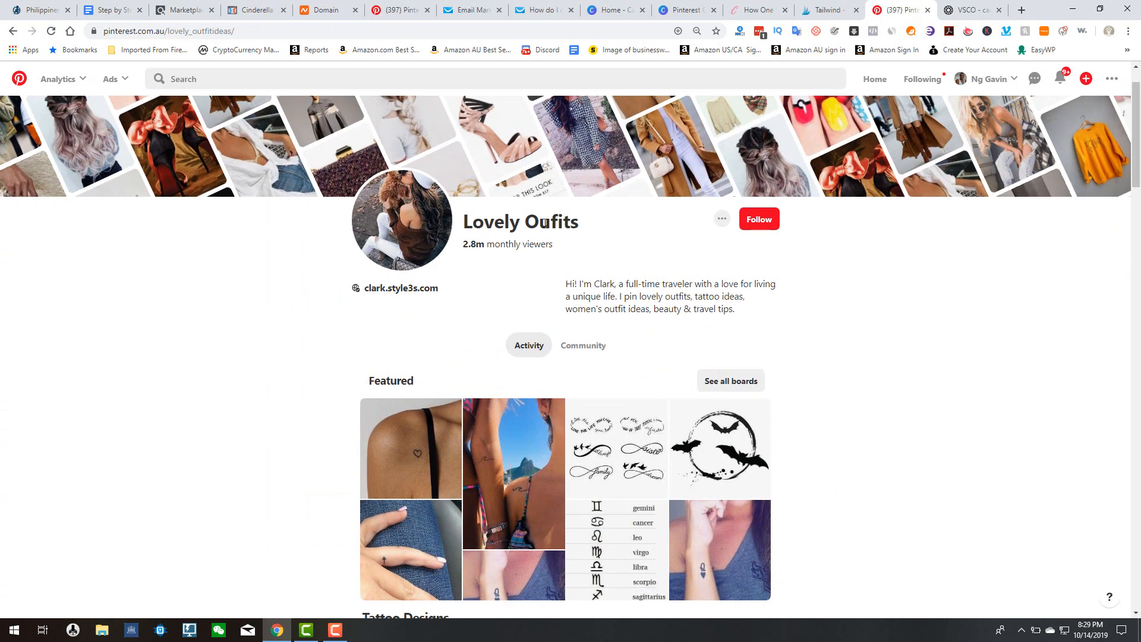
{"action": "scroll", "coordinate": [828, 375], "scroll_direction": "down", "scroll_amount": 1}
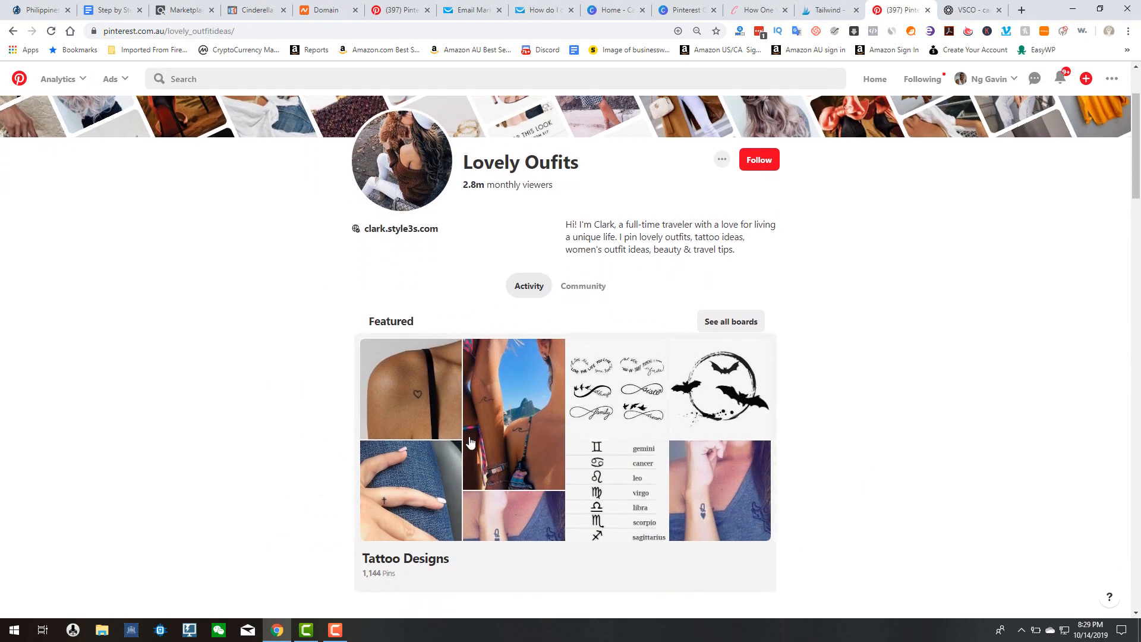
{"action": "scroll", "coordinate": [469, 443], "scroll_direction": "down", "scroll_amount": 7}
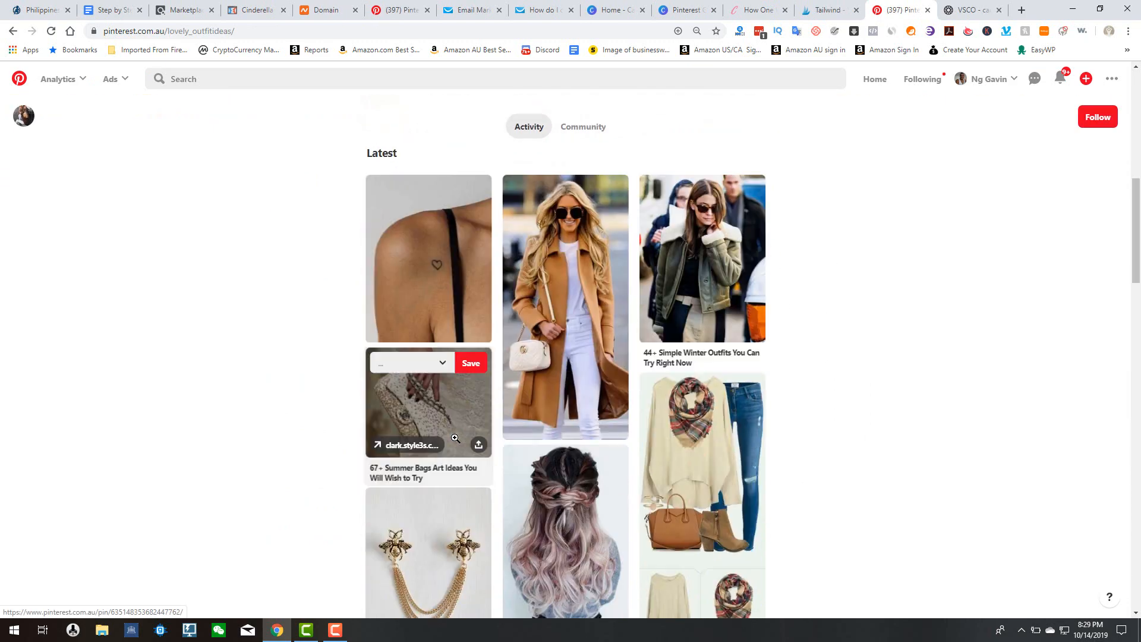
{"action": "scroll", "coordinate": [487, 443], "scroll_direction": "down", "scroll_amount": 7}
{"action": "scroll", "coordinate": [518, 446], "scroll_direction": "up", "scroll_amount": 13}
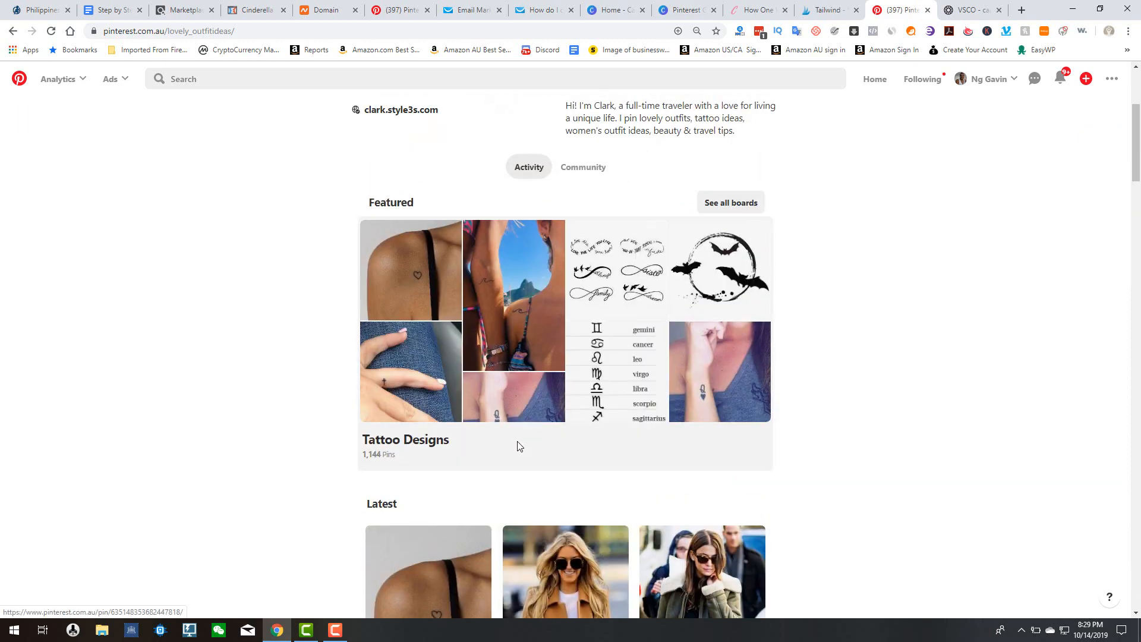
{"action": "scroll", "coordinate": [517, 446], "scroll_direction": "up", "scroll_amount": 5}
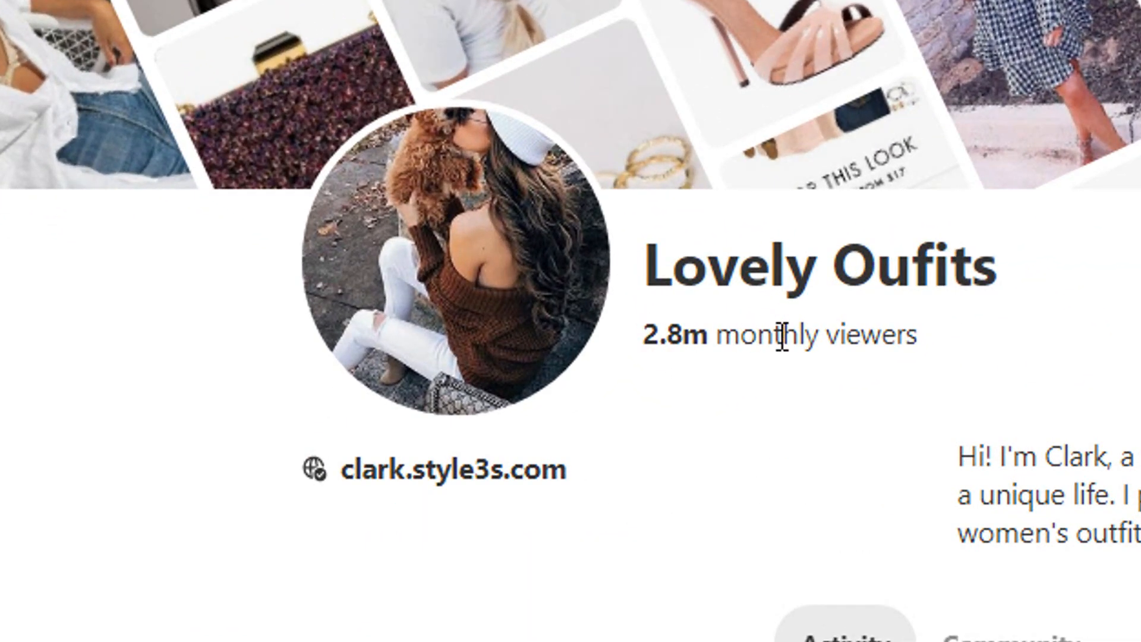
{"action": "left_click_drag", "start_coordinate": [919, 338], "coordinate": [648, 316]}
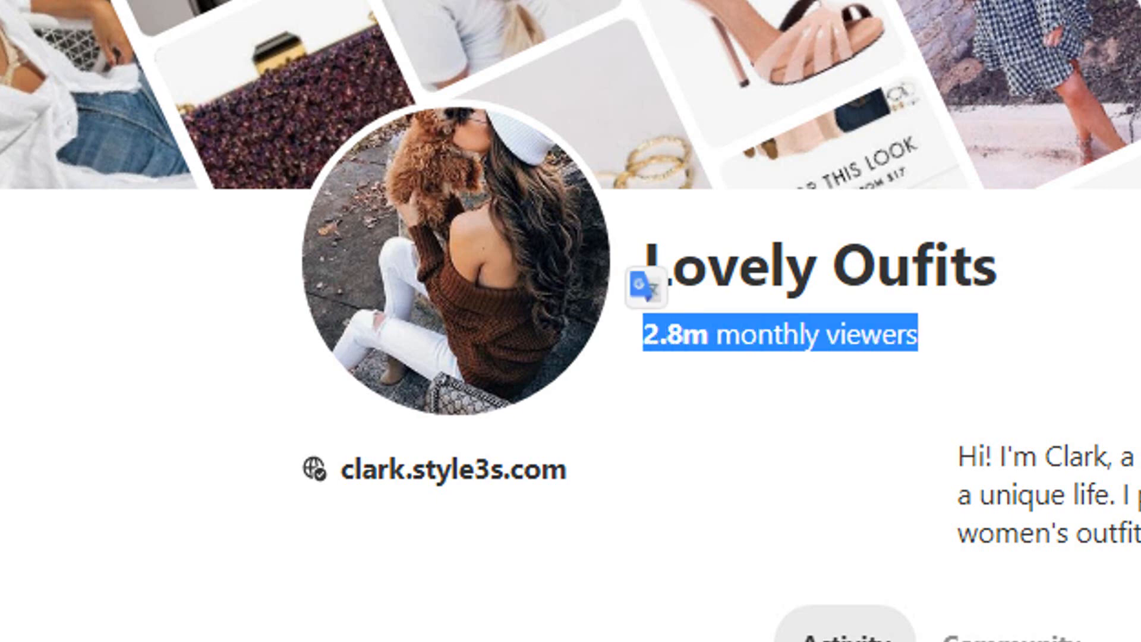
{"action": "left_click", "coordinate": [1059, 450]}
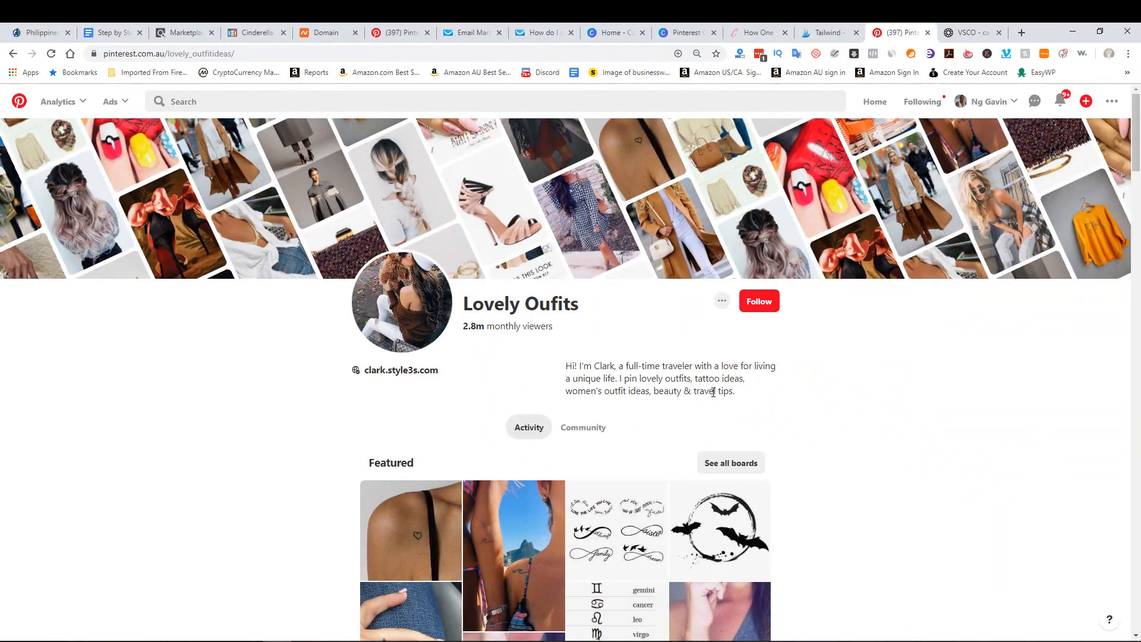
{"action": "left_click_drag", "start_coordinate": [619, 369], "coordinate": [756, 395]}
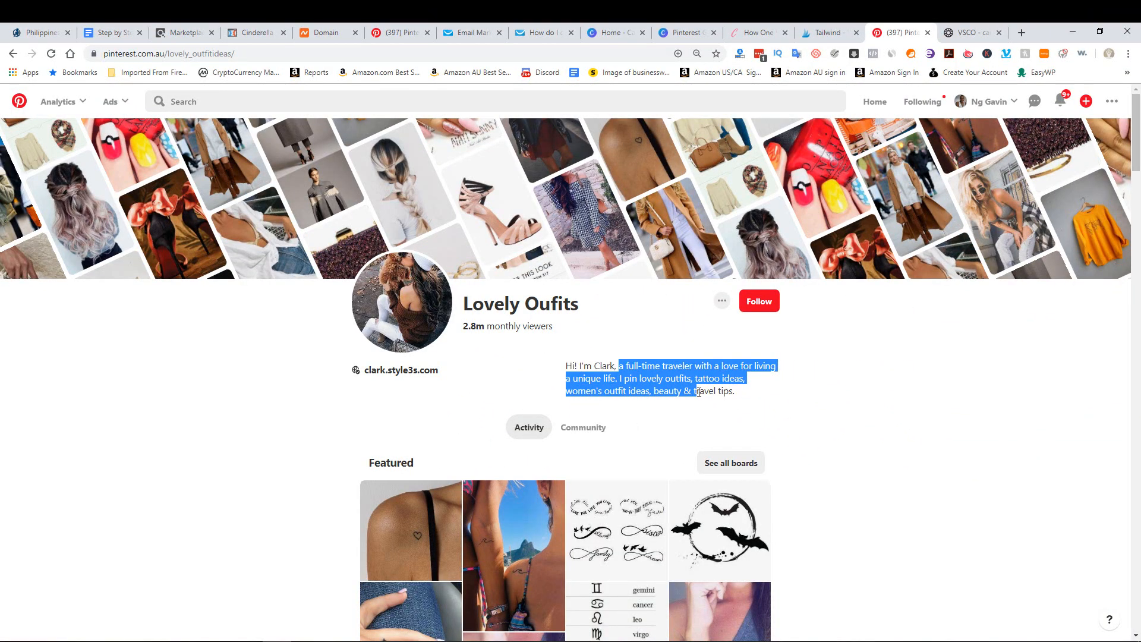
Step: Browse the latest pins on the Lovely Oufits profile to see what kind of content it posts
{"action": "scroll", "coordinate": [858, 425], "scroll_direction": "down", "scroll_amount": 2}
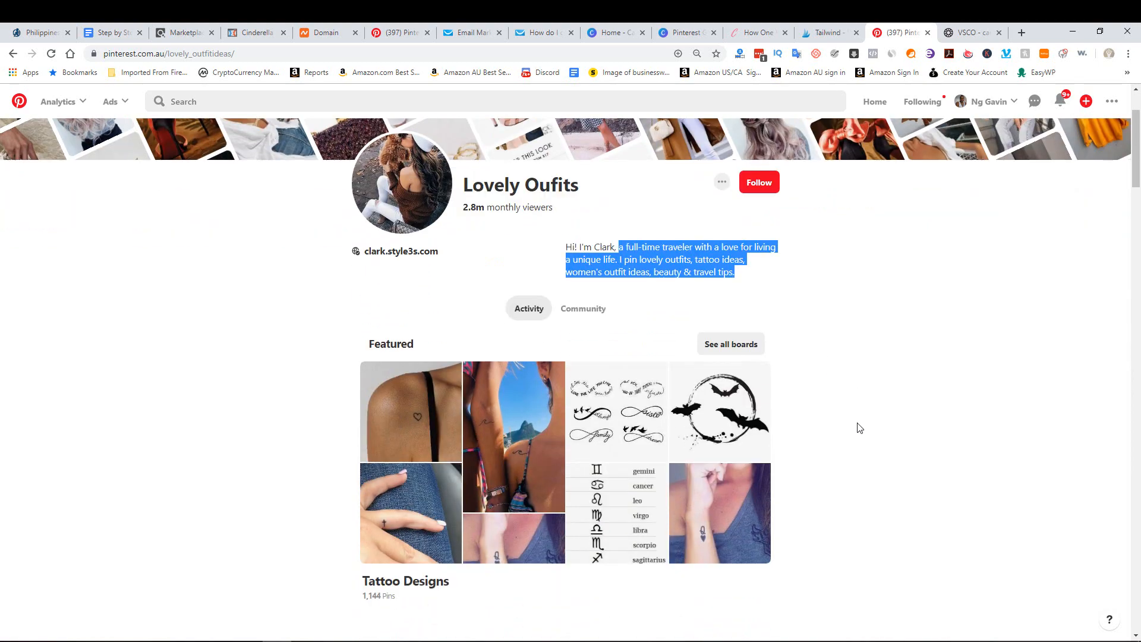
{"action": "left_click", "coordinate": [874, 458]}
{"action": "scroll", "coordinate": [874, 489], "scroll_direction": "down", "scroll_amount": 7}
{"action": "scroll", "coordinate": [699, 498], "scroll_direction": "down", "scroll_amount": 15}
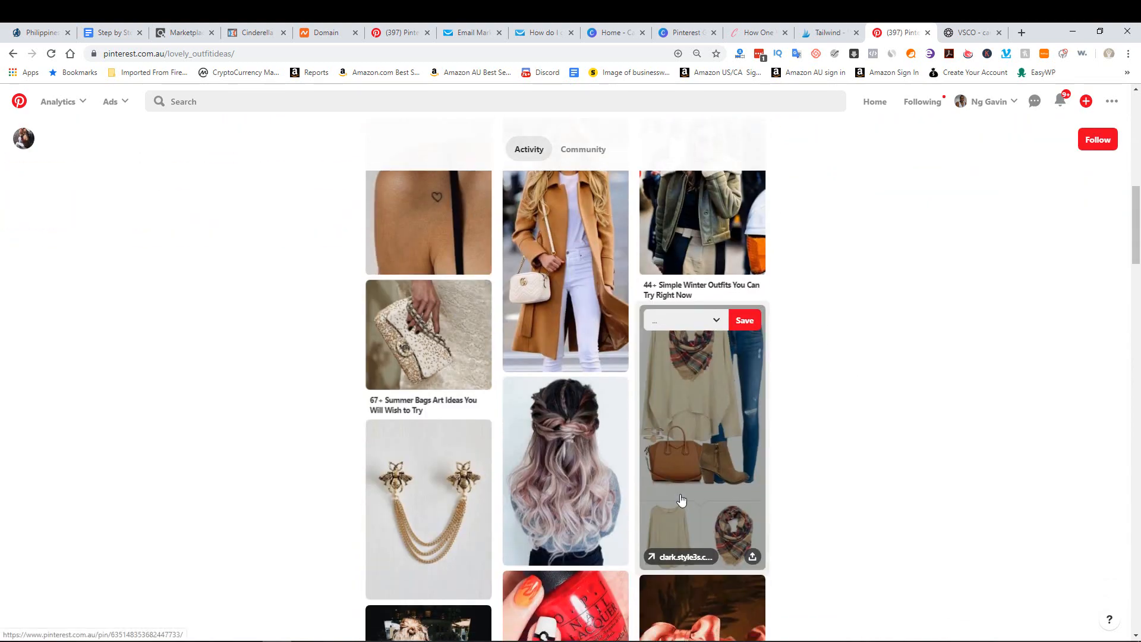
{"action": "scroll", "coordinate": [833, 500], "scroll_direction": "down", "scroll_amount": 10}
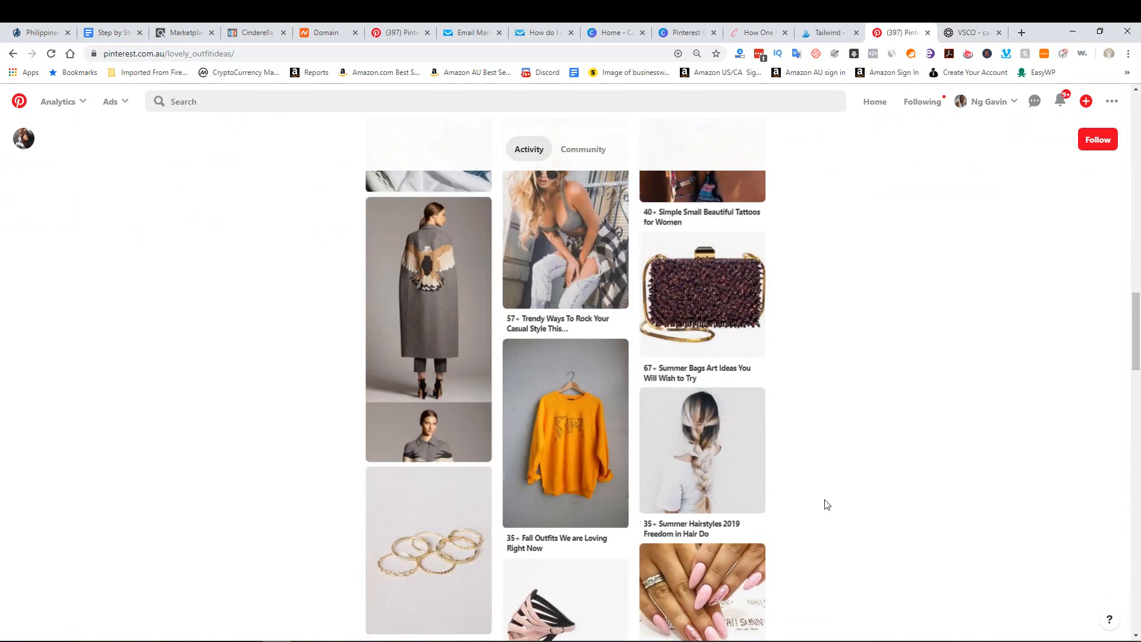
{"action": "scroll", "coordinate": [826, 506], "scroll_direction": "down", "scroll_amount": 2}
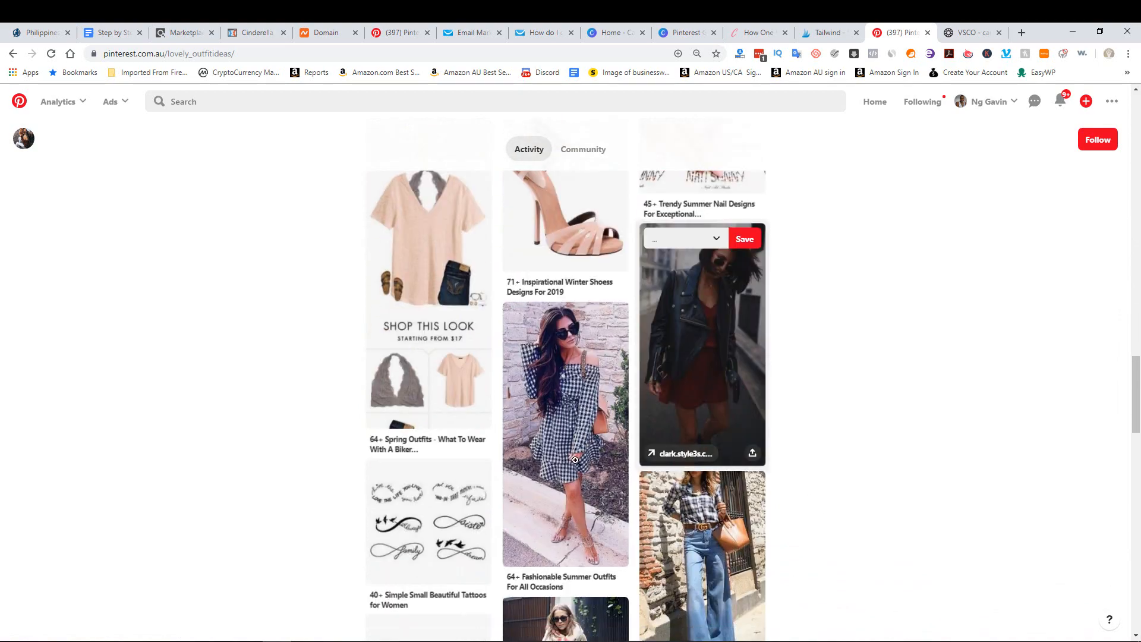
{"action": "scroll", "coordinate": [853, 423], "scroll_direction": "down", "scroll_amount": 2}
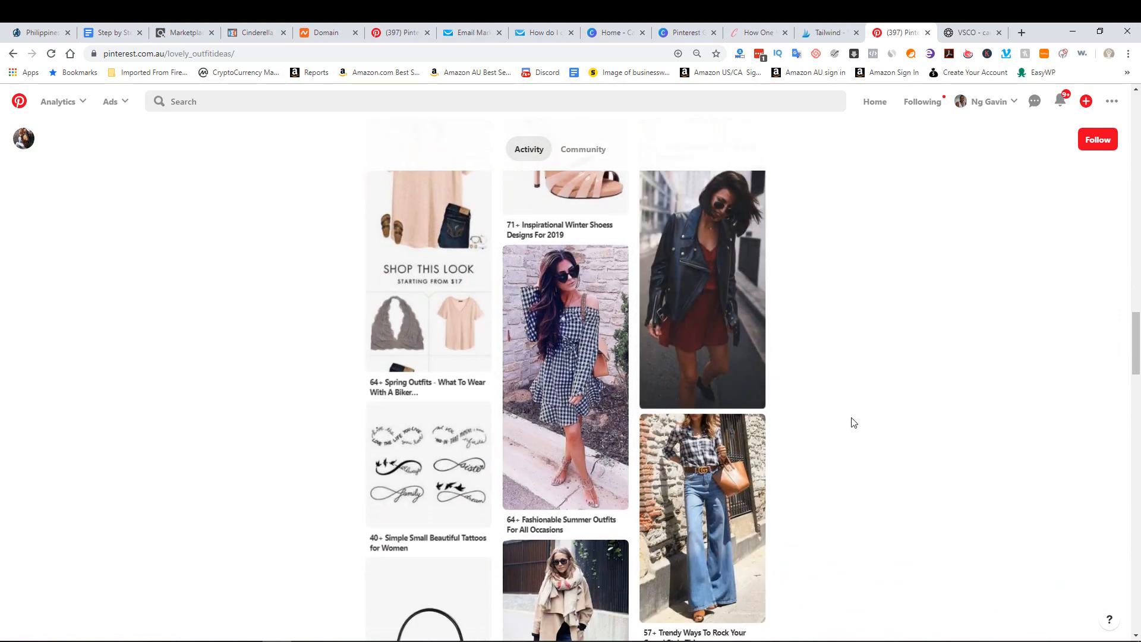
{"action": "scroll", "coordinate": [892, 434], "scroll_direction": "up", "scroll_amount": 6}
{"action": "scroll", "coordinate": [895, 433], "scroll_direction": "up", "scroll_amount": 2}
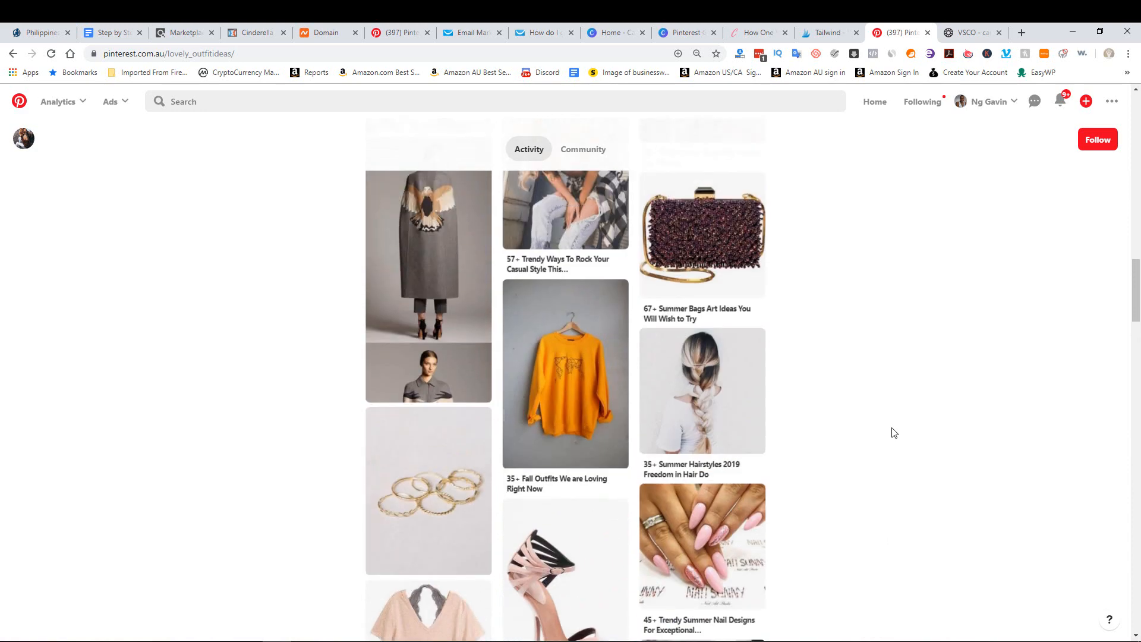
{"action": "scroll", "coordinate": [894, 433], "scroll_direction": "up", "scroll_amount": 7}
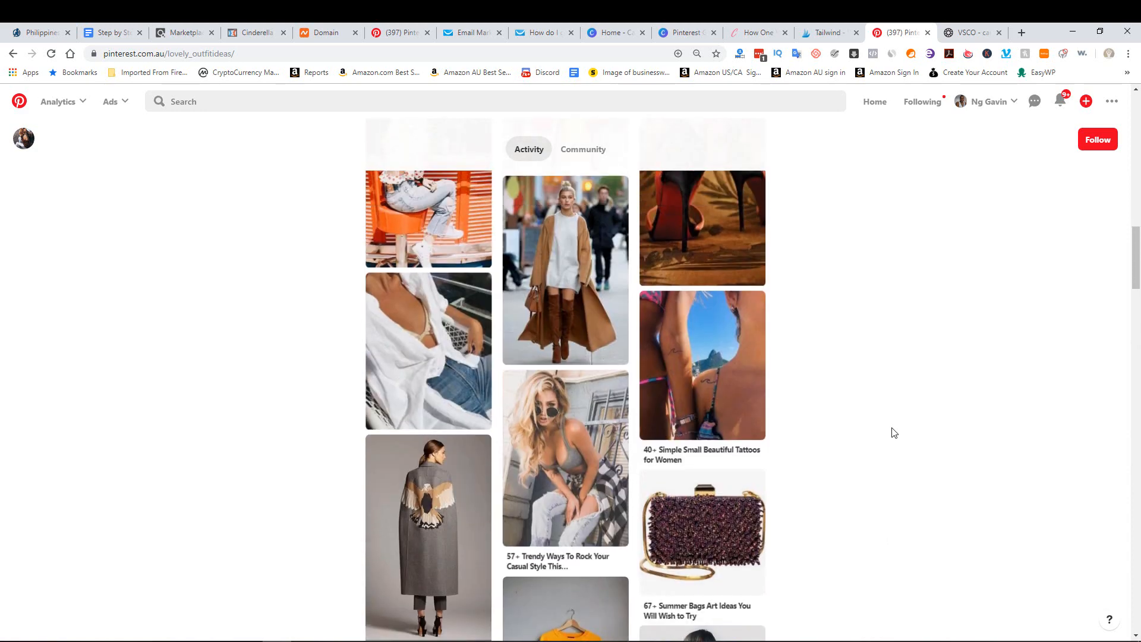
{"action": "scroll", "coordinate": [895, 433], "scroll_direction": "up", "scroll_amount": 3}
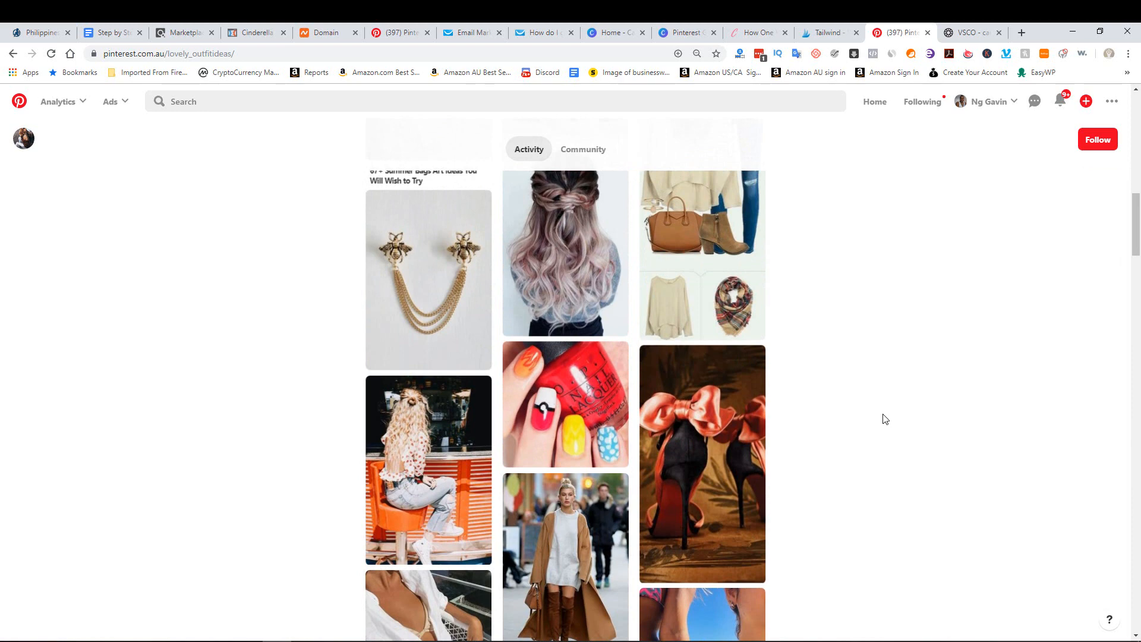
{"action": "scroll", "coordinate": [866, 390], "scroll_direction": "up", "scroll_amount": 6}
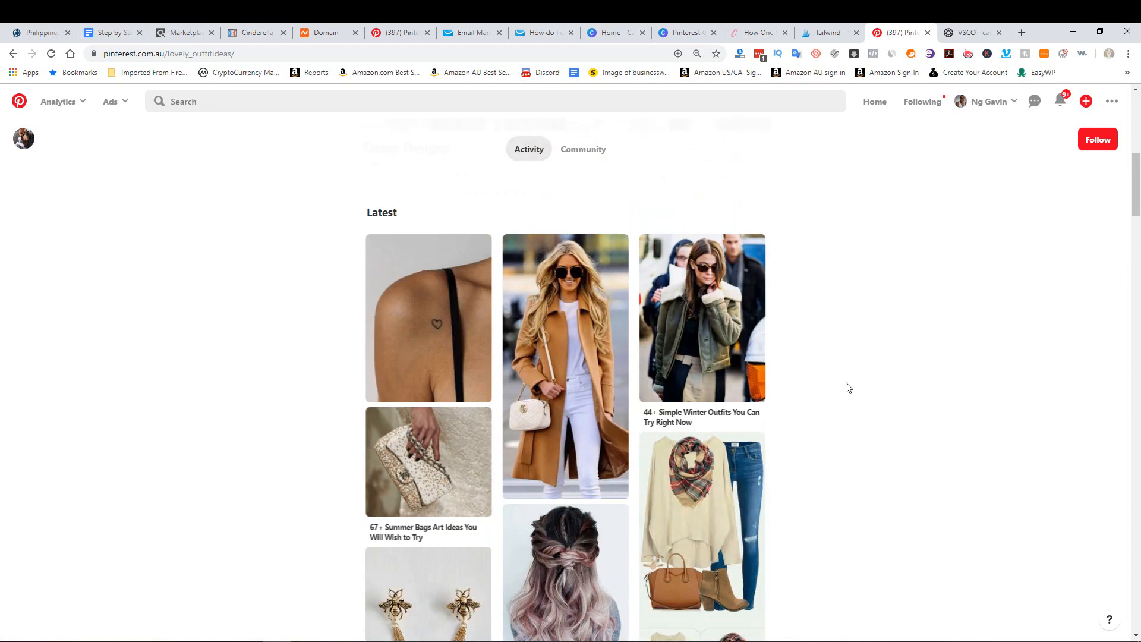
{"action": "scroll", "coordinate": [849, 387], "scroll_direction": "down", "scroll_amount": 1}
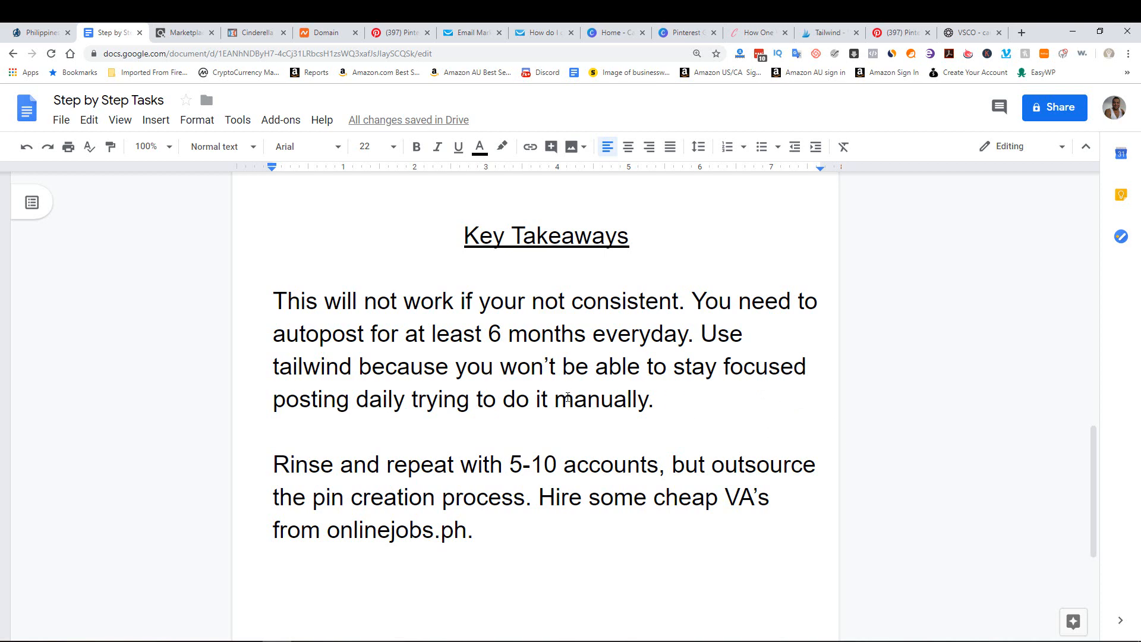
Step: Return to the Step by Step Tasks document and read its Key Takeaways section on consistent posting and outsourcing
{"action": "scroll", "coordinate": [838, 408], "scroll_direction": "down", "scroll_amount": 2}
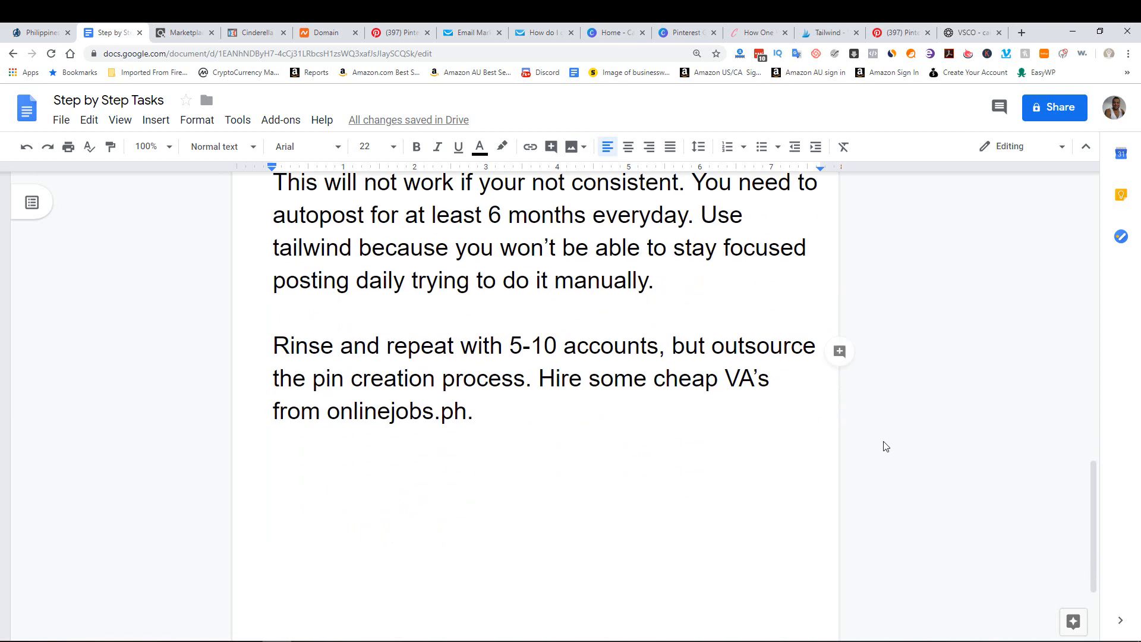
{"action": "scroll", "coordinate": [841, 395], "scroll_direction": "up", "scroll_amount": 1}
{"action": "left_click", "coordinate": [683, 348]}
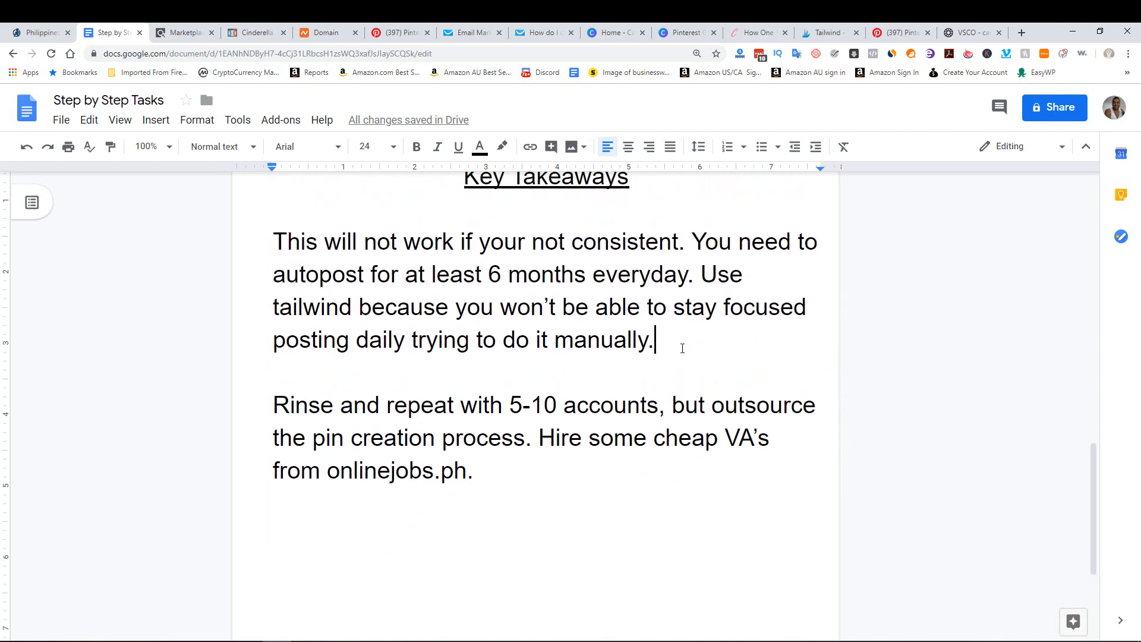
{"action": "scroll", "coordinate": [899, 529], "scroll_direction": "up", "scroll_amount": 1}
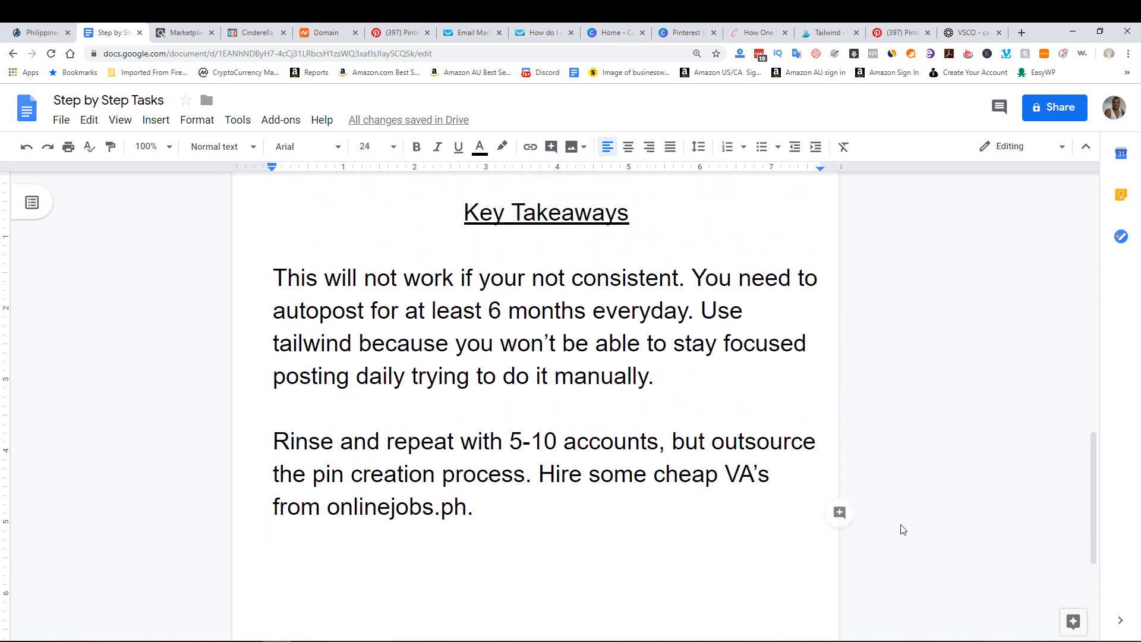
{"action": "left_click", "coordinate": [945, 571]}
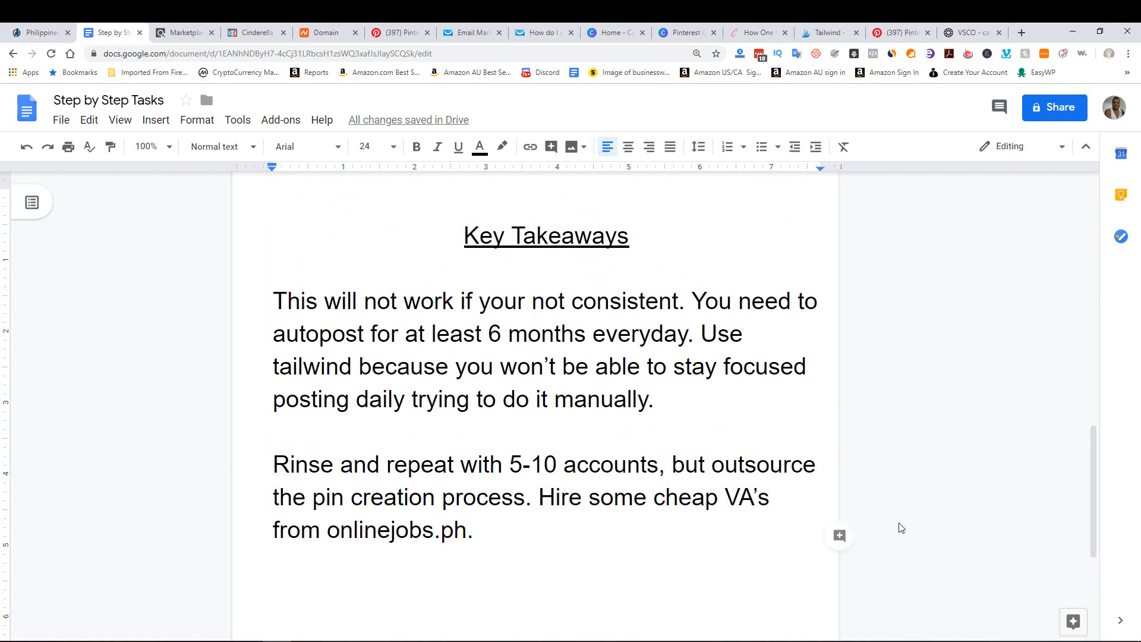
Step: Highlight the phrase "Rinse and repeat with 5-10 accounts" in the Key Takeaways section
{"action": "scroll", "coordinate": [714, 511], "scroll_direction": "down", "scroll_amount": 1}
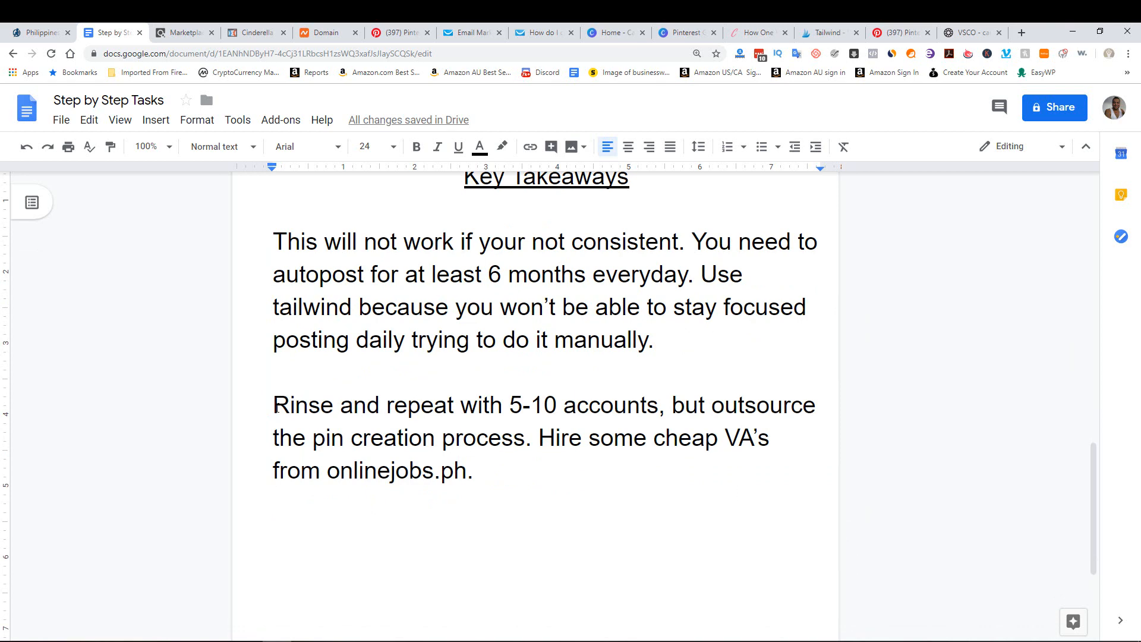
{"action": "left_click_drag", "start_coordinate": [274, 407], "coordinate": [658, 403]}
{"action": "scroll", "coordinate": [569, 402], "scroll_direction": "up", "scroll_amount": 5}
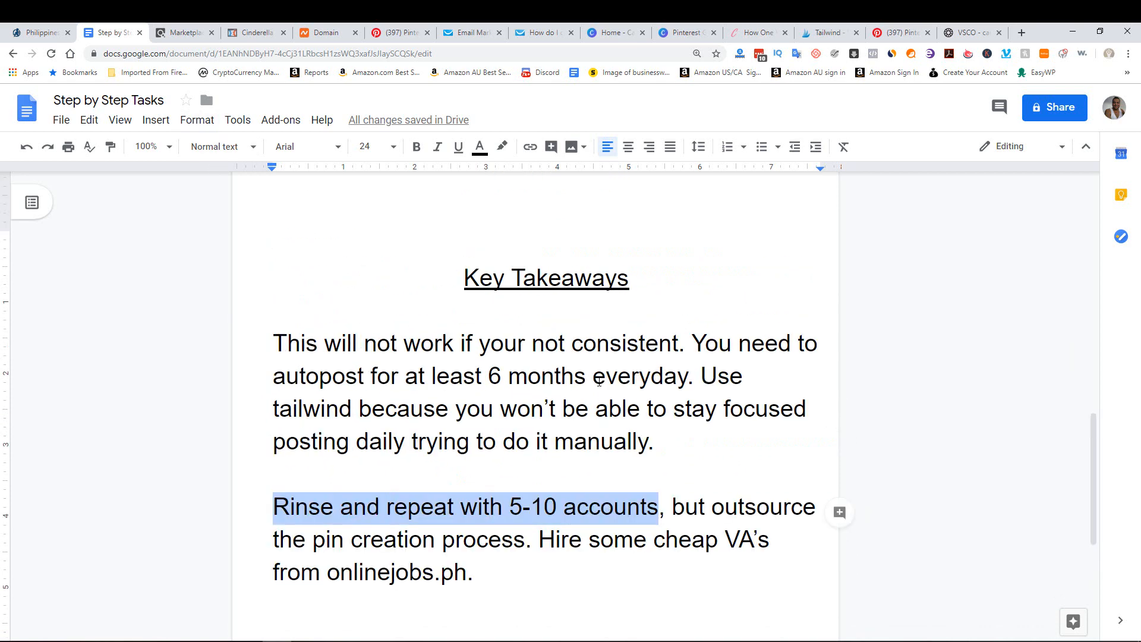
Step: Return to the numbered task list and highlight task #5 about opening a Canva account and creating 150 pins
{"action": "left_click_drag", "start_coordinate": [1091, 416], "coordinate": [1085, 257]}
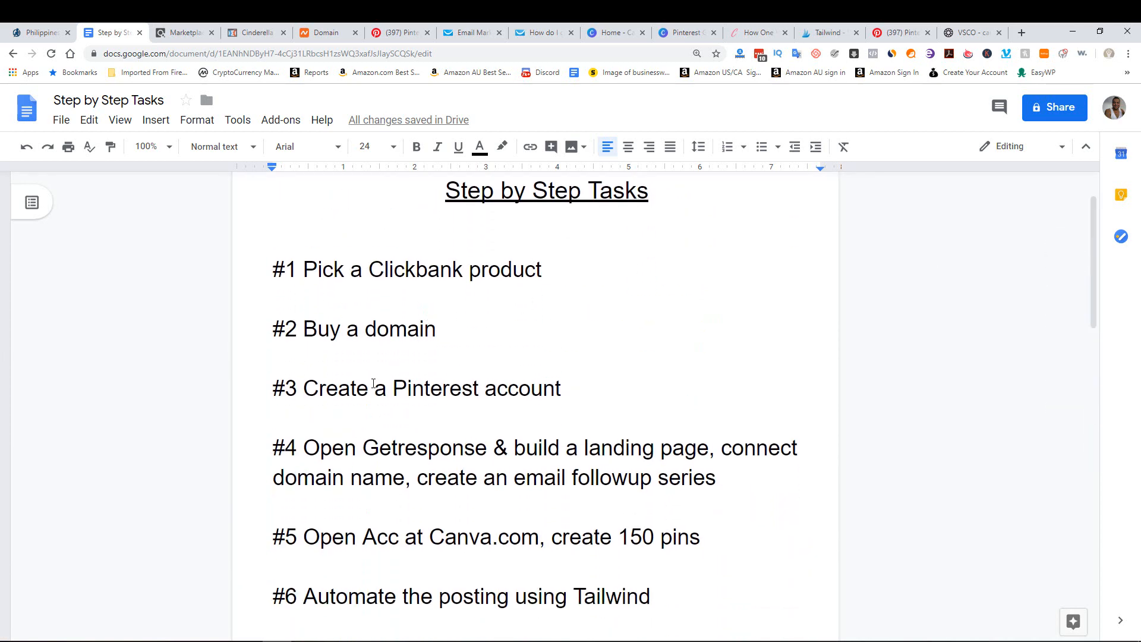
{"action": "scroll", "coordinate": [373, 384], "scroll_direction": "down", "scroll_amount": 1}
{"action": "scroll", "coordinate": [381, 417], "scroll_direction": "down", "scroll_amount": 1}
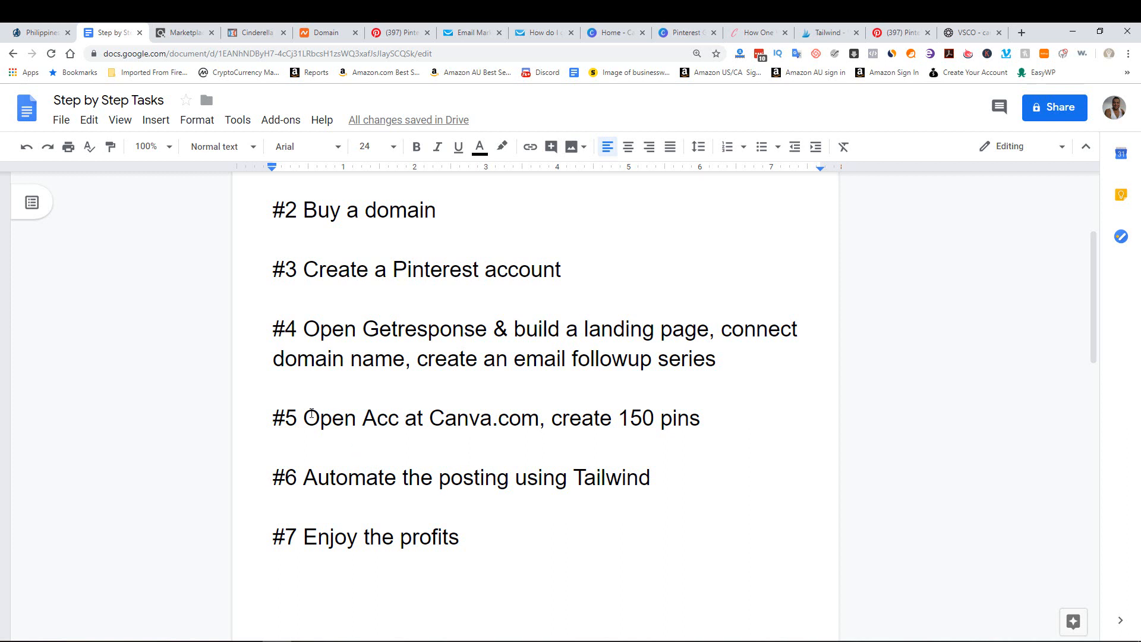
{"action": "left_click_drag", "start_coordinate": [285, 416], "coordinate": [765, 390]}
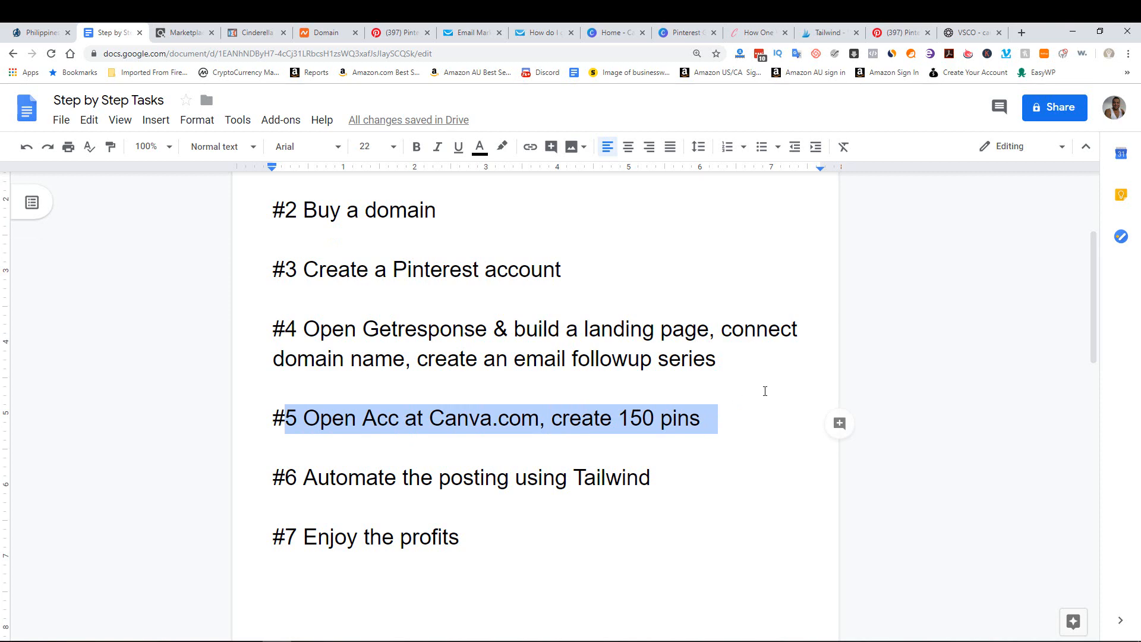
Step: Switch to the OnlineJobs.ph results for "graphics pintrest" and look at the first jobseeker profiles
{"action": "key", "text": "ctrl+shift+Tab"}
{"action": "scroll", "coordinate": [308, 355], "scroll_direction": "up", "scroll_amount": 3}
{"action": "scroll", "coordinate": [307, 355], "scroll_direction": "up", "scroll_amount": 3}
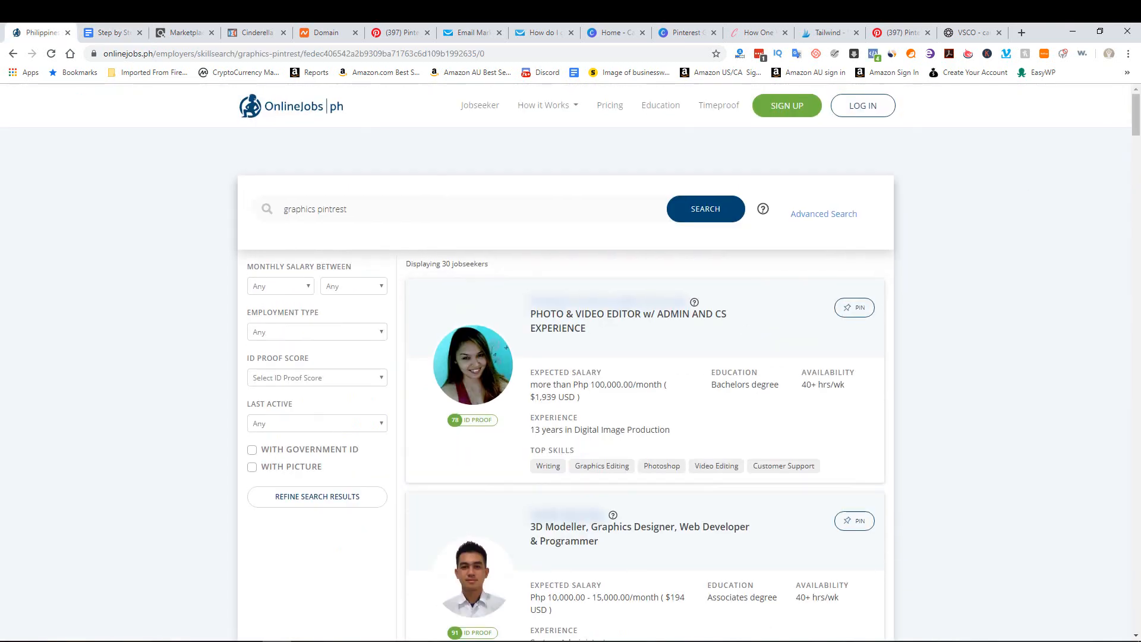
{"action": "left_click_drag", "start_coordinate": [1135, 107], "coordinate": [1134, 101]}
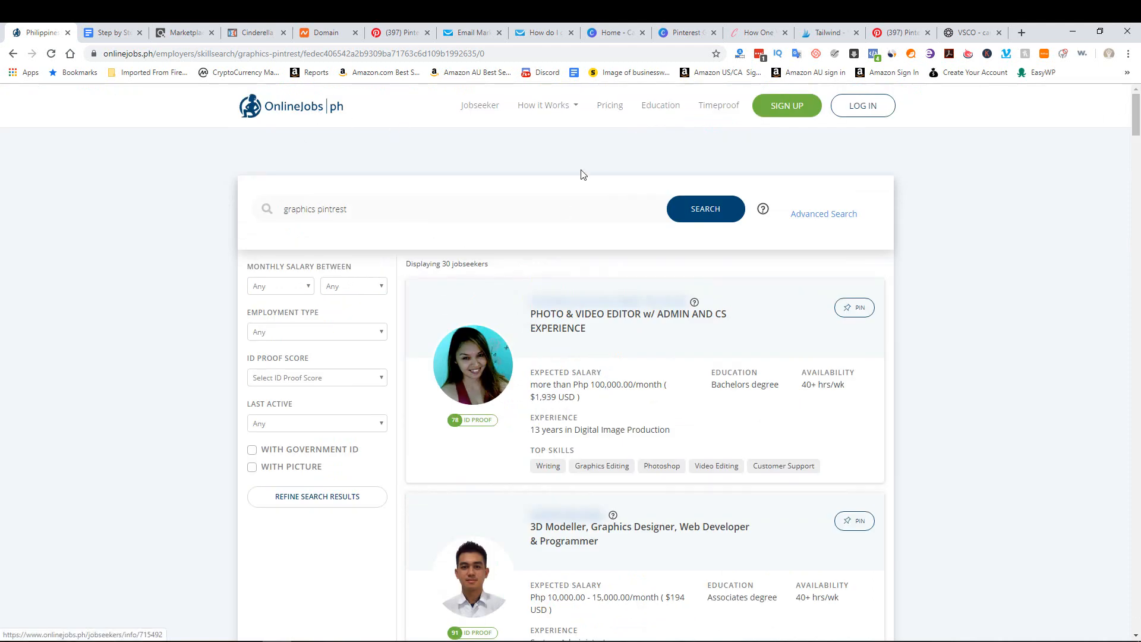
Step: View the weight-loss pin design in Canva, followed by the scheduled pins in Tailwind
{"action": "left_click", "coordinate": [686, 33]}
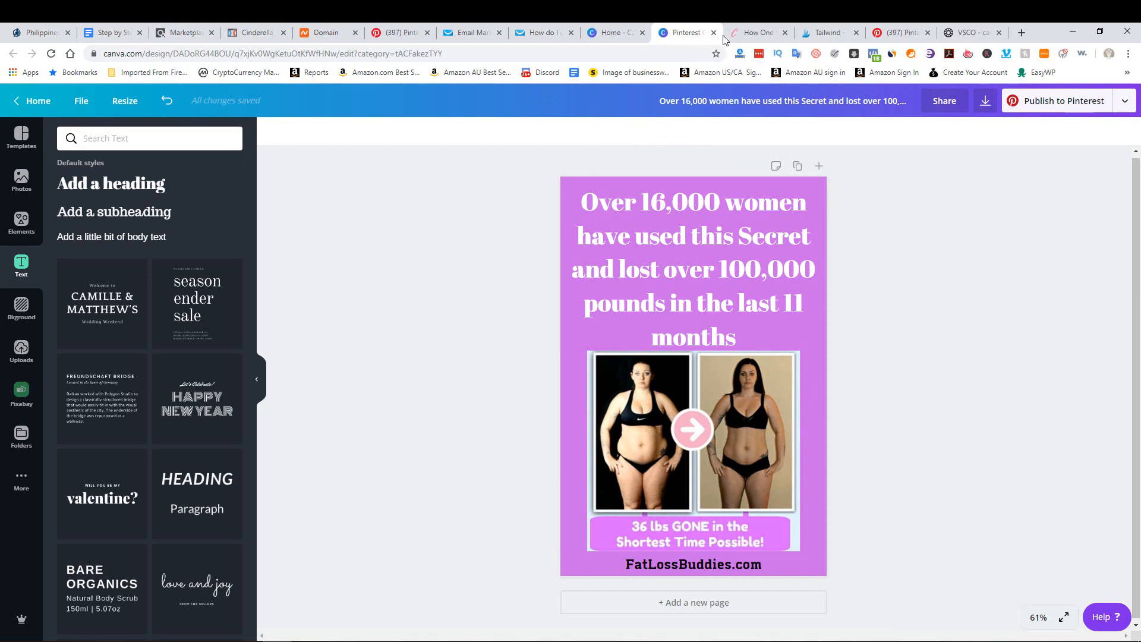
{"action": "left_click", "coordinate": [827, 33]}
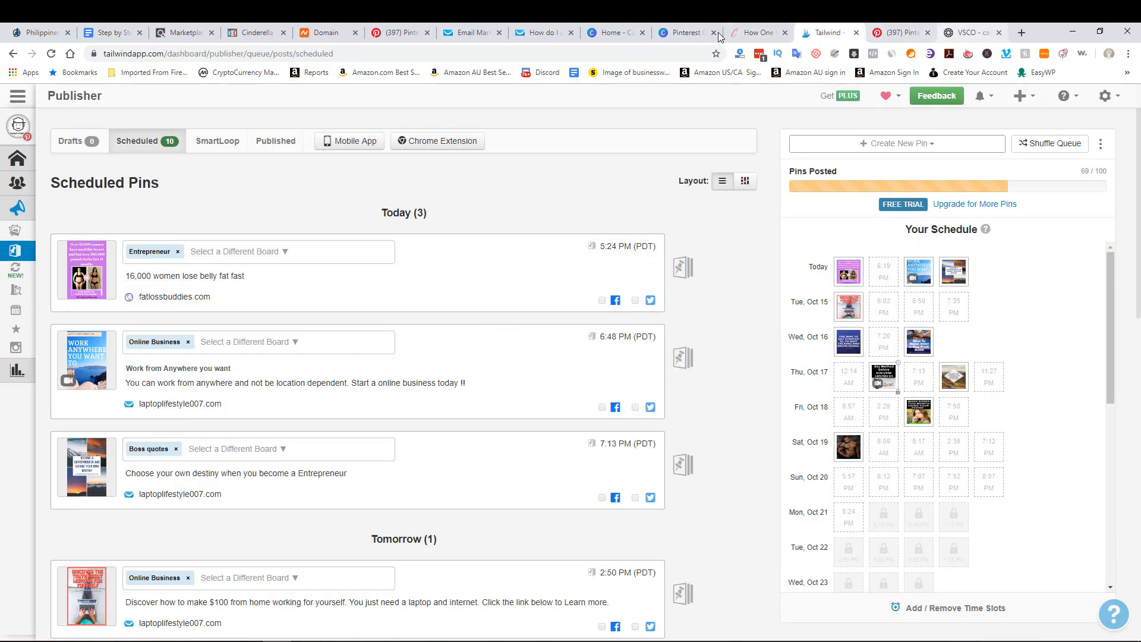
Step: Return to the Key Takeaways in the Step by Step Tasks document and highlight "5-10 accounts" for emphasis
{"action": "left_click", "coordinate": [104, 30]}
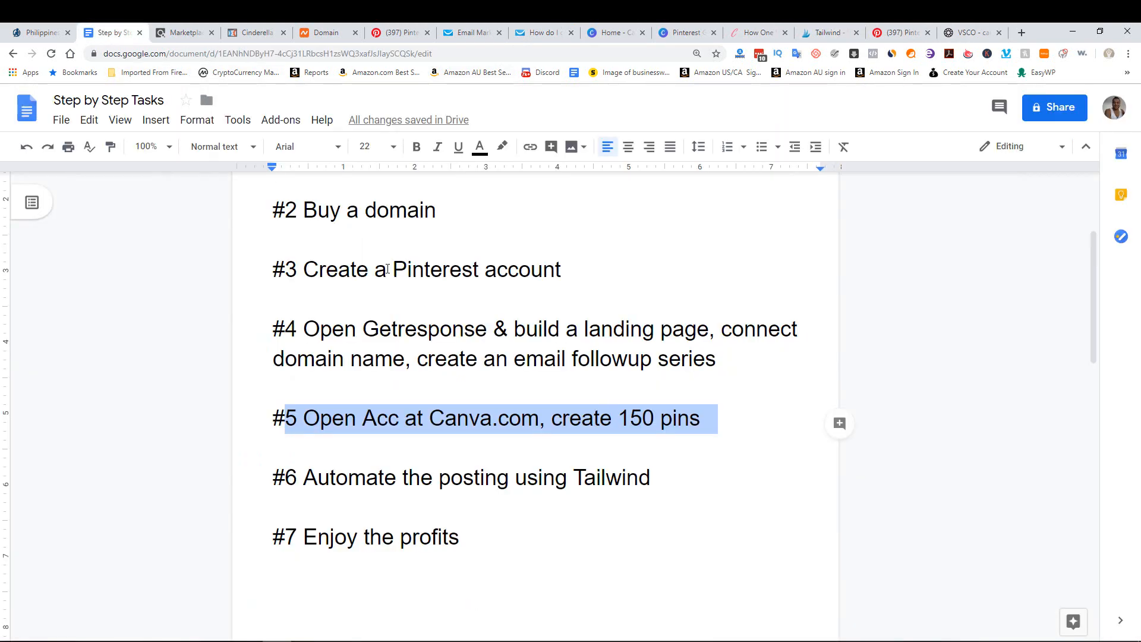
{"action": "scroll", "coordinate": [404, 437], "scroll_direction": "down", "scroll_amount": 5}
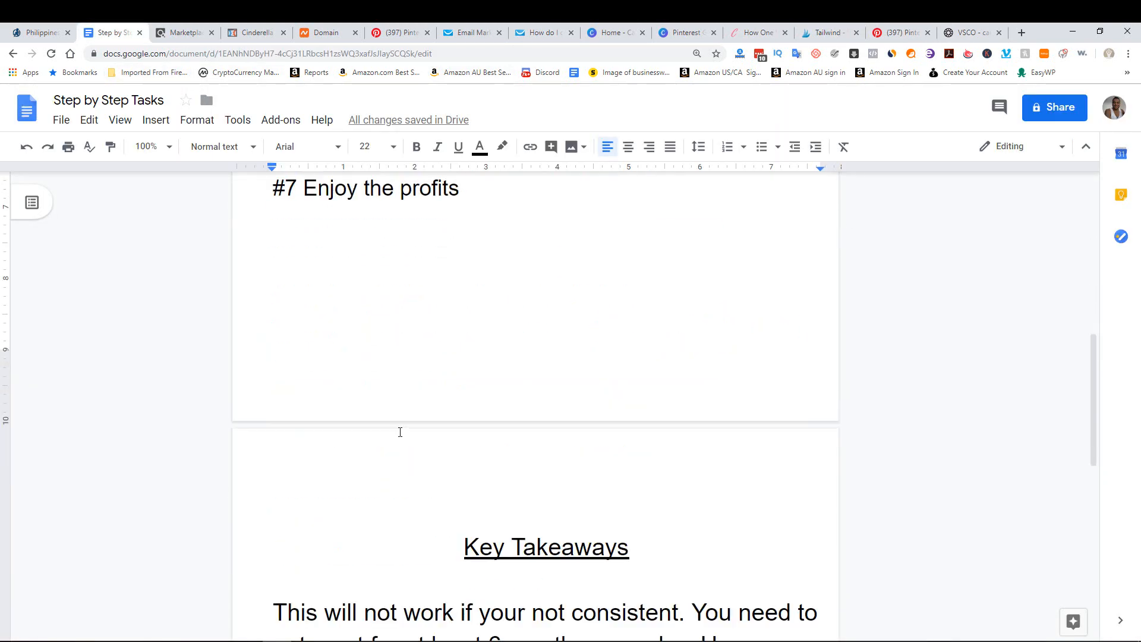
{"action": "scroll", "coordinate": [400, 432], "scroll_direction": "down", "scroll_amount": 6}
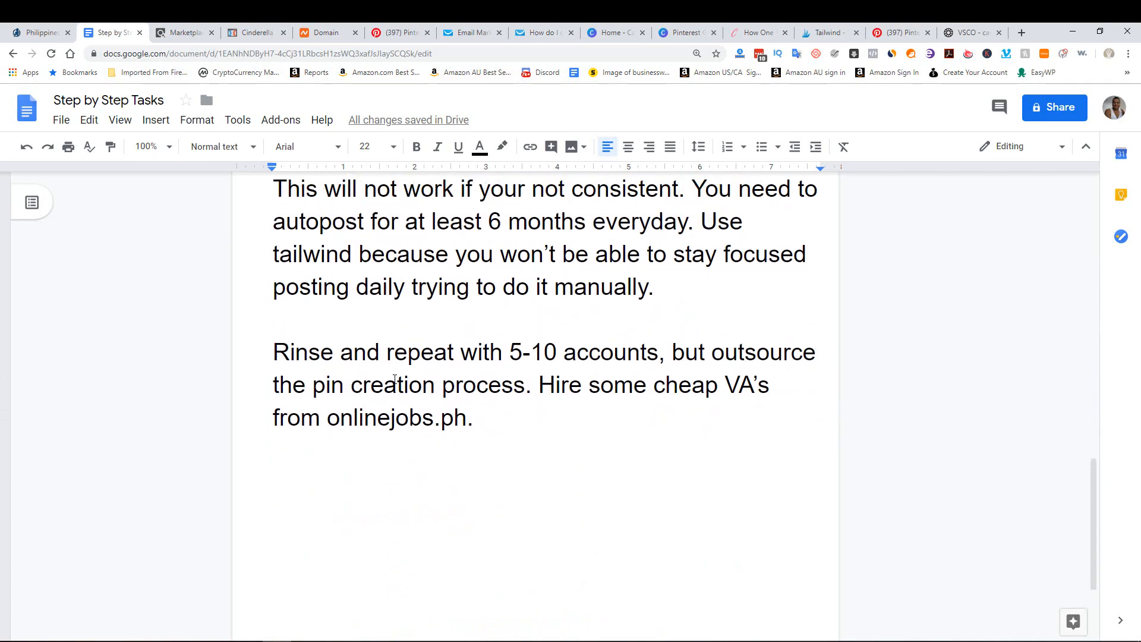
{"action": "scroll", "coordinate": [395, 378], "scroll_direction": "up", "scroll_amount": 2}
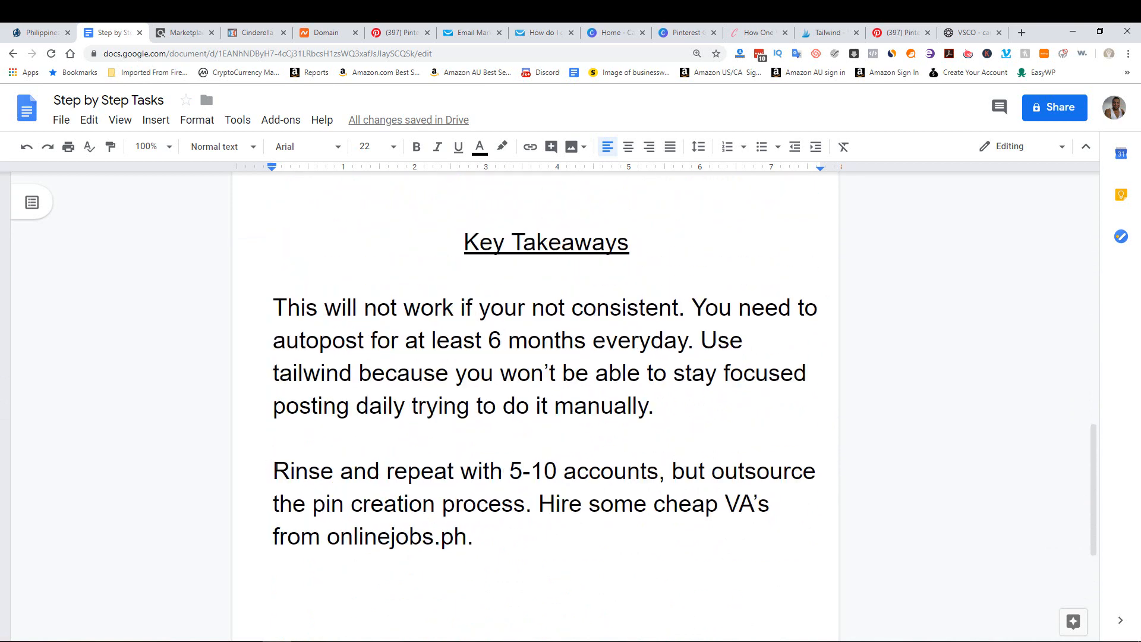
{"action": "left_click_drag", "start_coordinate": [512, 466], "coordinate": [659, 469]}
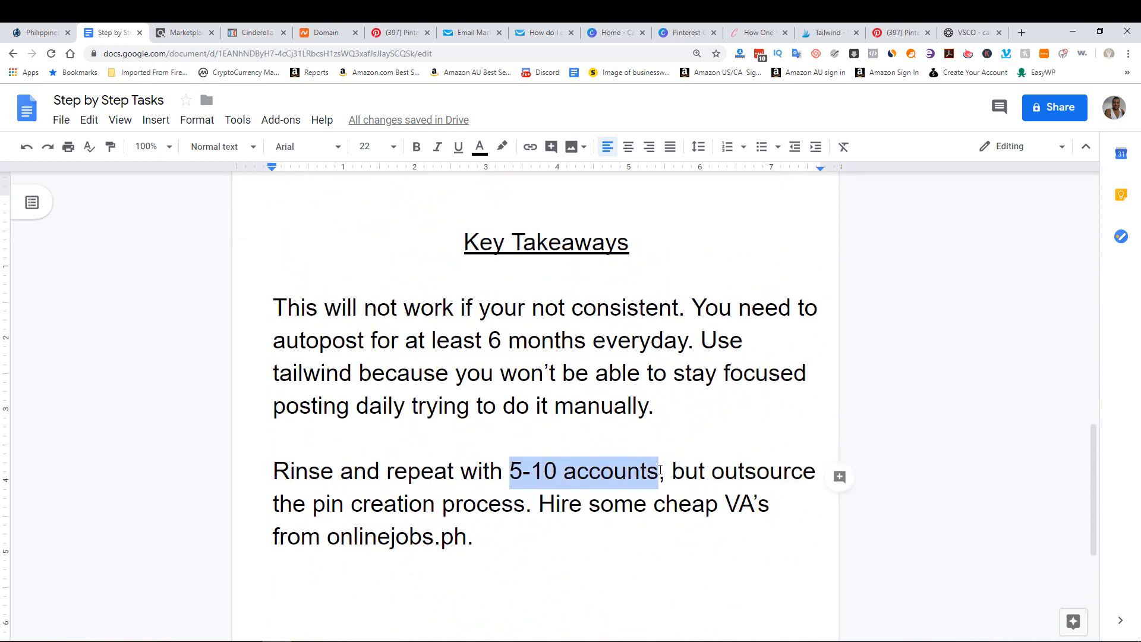
{"action": "left_click", "coordinate": [931, 464]}
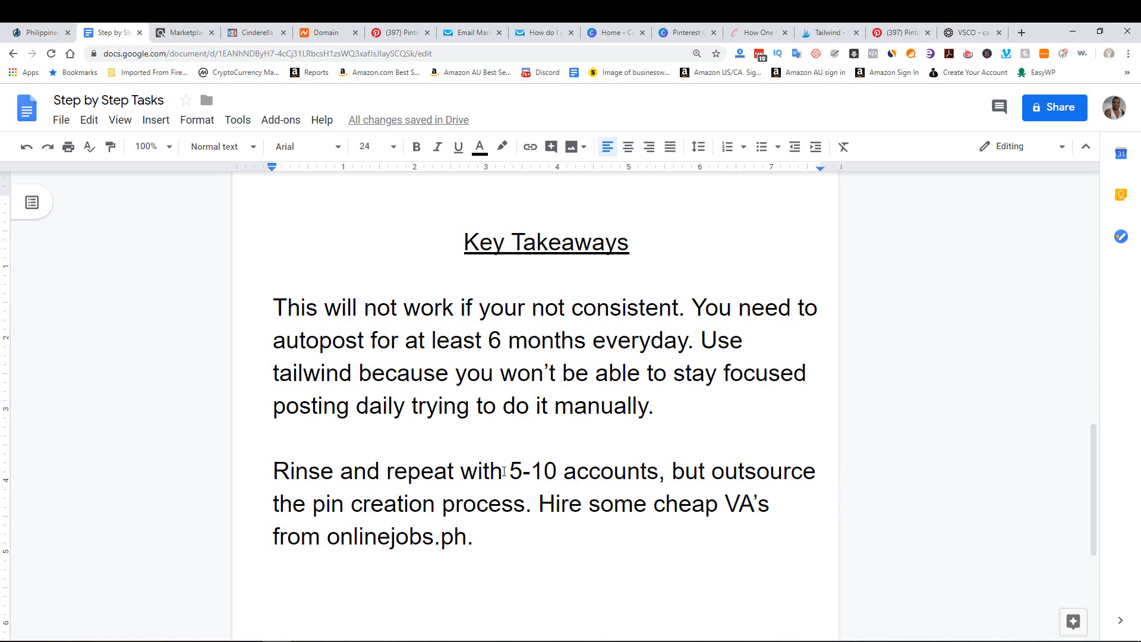
{"action": "left_click_drag", "start_coordinate": [504, 472], "coordinate": [659, 467]}
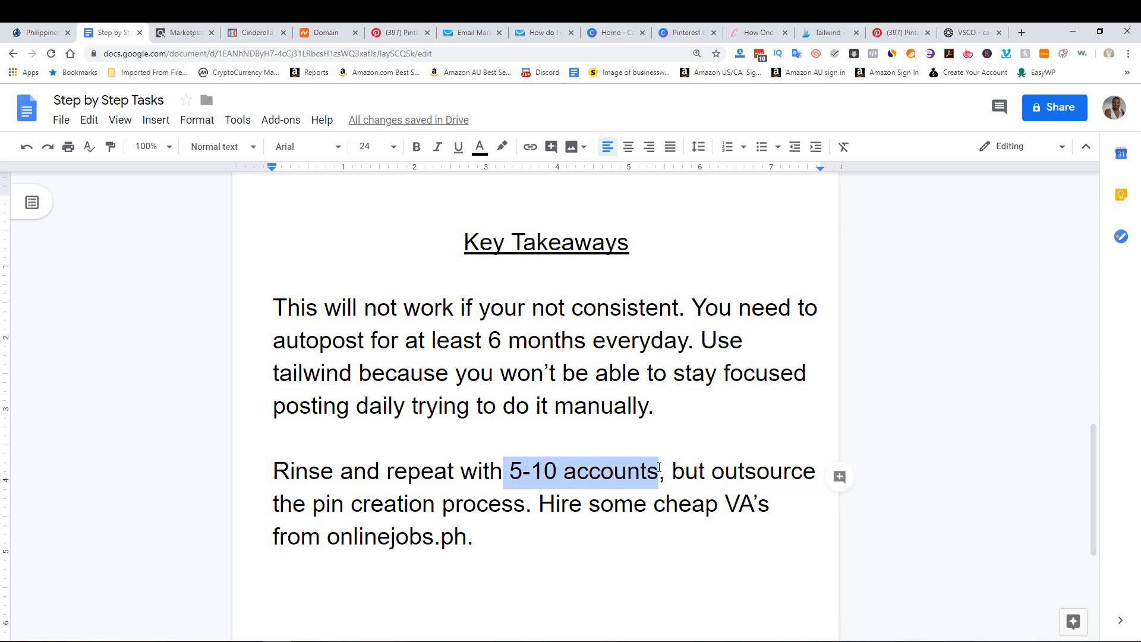
{"action": "left_click", "coordinate": [883, 469]}
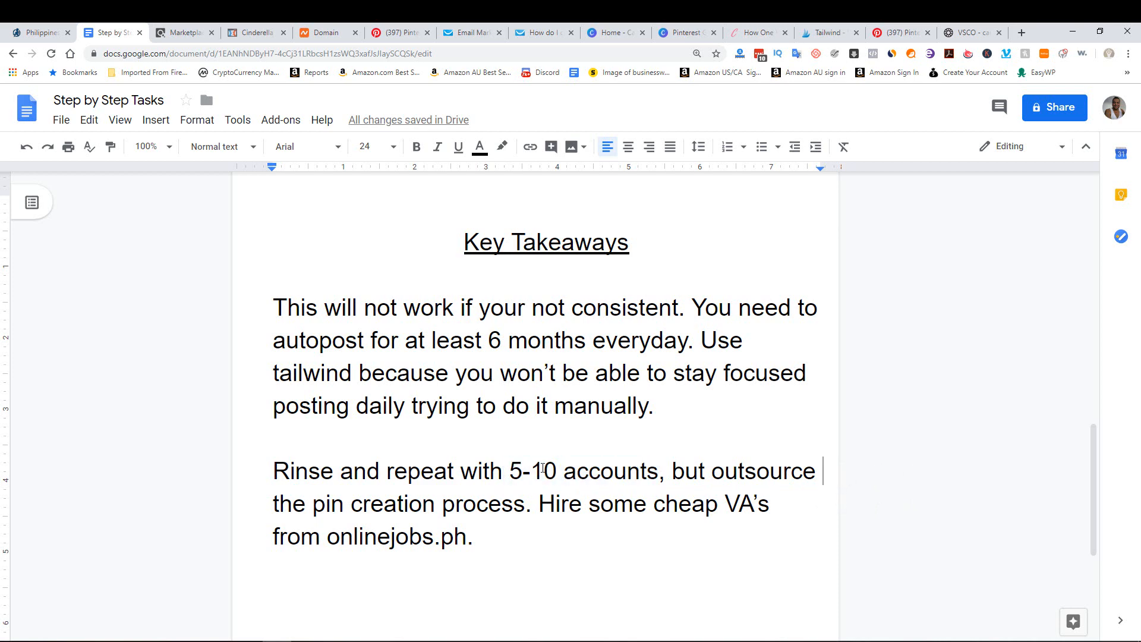
Step: Highlight the takeaway text from "5-10 accounts" through "Hire some cheap VA's", clear the selection, and review the whole section
{"action": "left_click_drag", "start_coordinate": [510, 469], "coordinate": [796, 526]}
{"action": "left_click", "coordinate": [942, 508]}
{"action": "scroll", "coordinate": [942, 508], "scroll_direction": "down", "scroll_amount": 3}
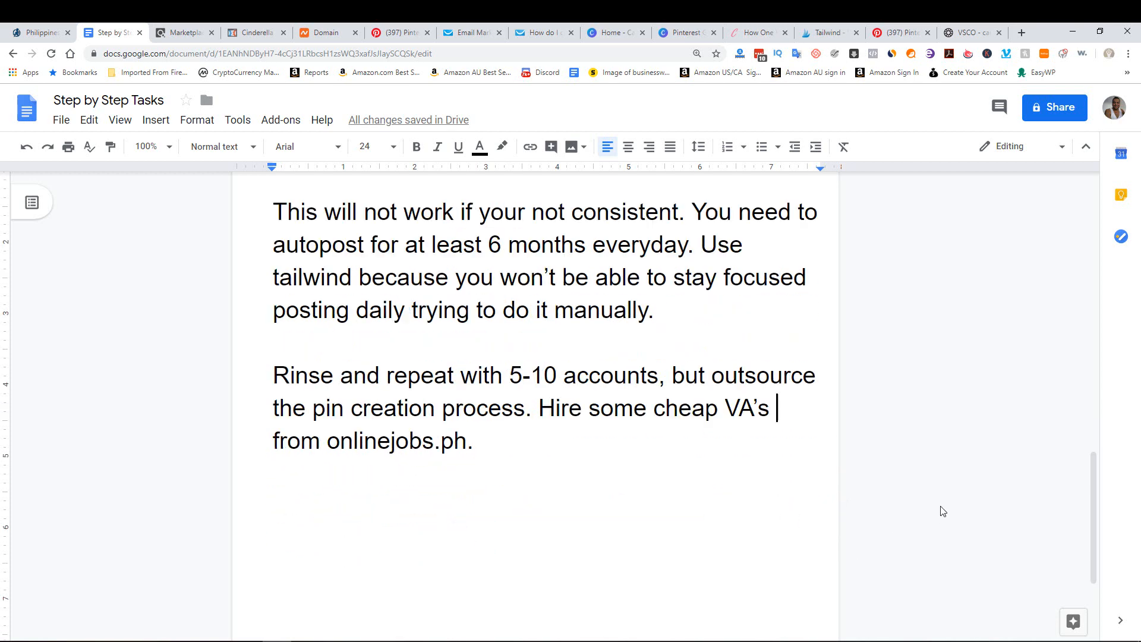
{"action": "left_click", "coordinate": [943, 508]}
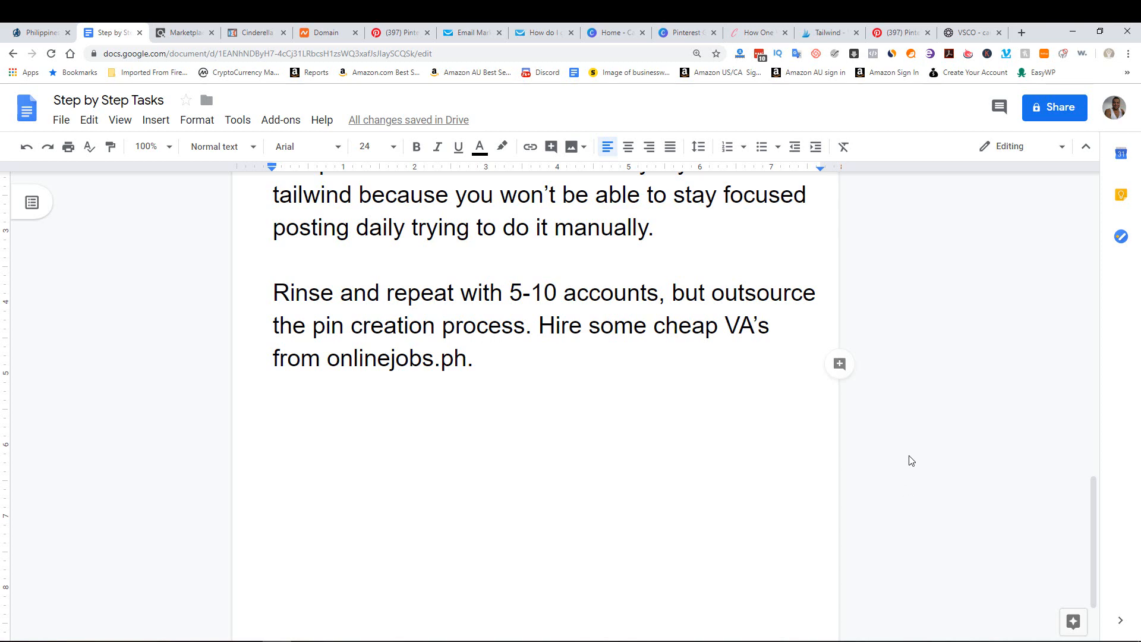
{"action": "scroll", "coordinate": [912, 461], "scroll_direction": "up", "scroll_amount": 3}
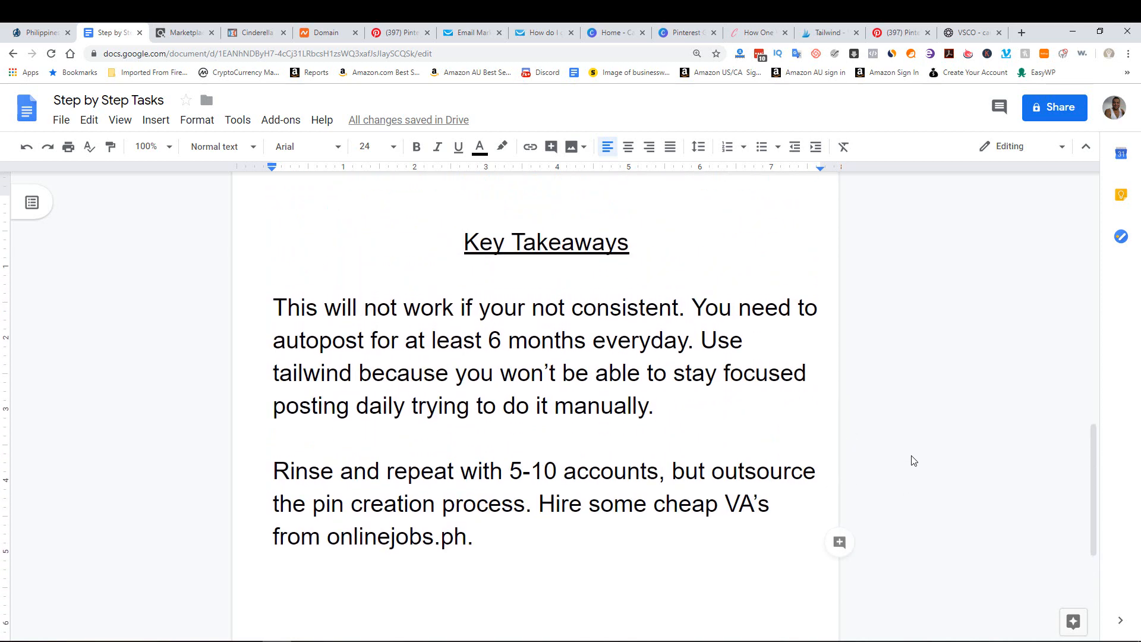